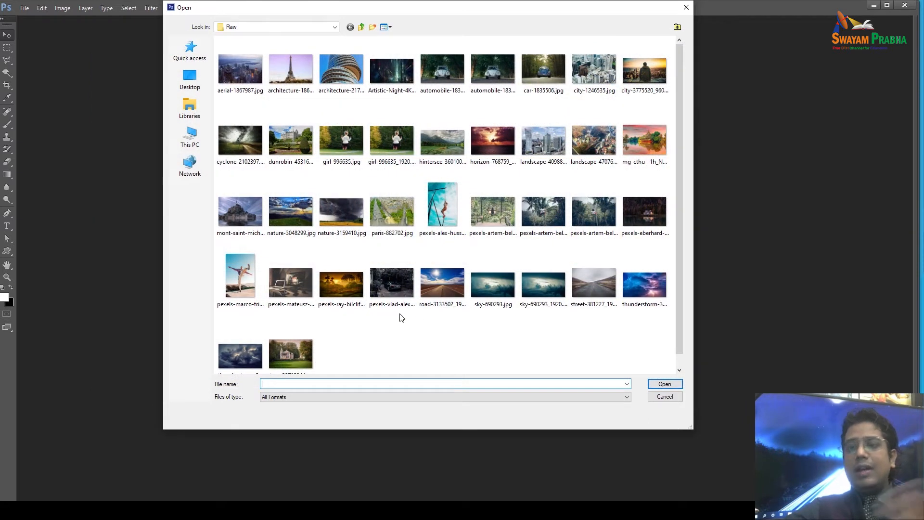
Open the aerial, curved architecture, light-blue automobile, white city, two swing girl, Paris, rope climber and high-kick images together from the Raw folder.
{"action": "left_click", "coordinate": [250, 281]}
{"action": "left_click", "coordinate": [329, 146], "text": "ctrl"}
{"action": "left_click", "coordinate": [392, 142], "text": "ctrl"}
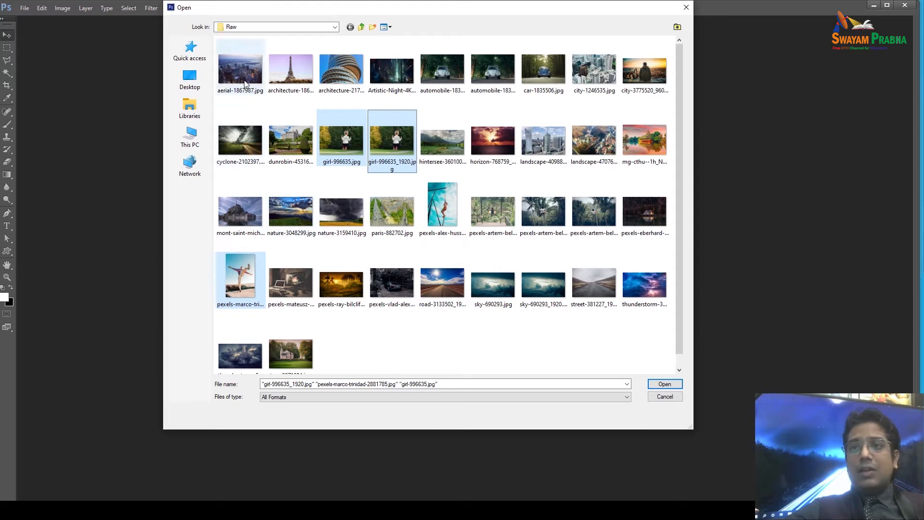
{"action": "left_click", "coordinate": [246, 84], "text": "ctrl"}
{"action": "left_click", "coordinate": [358, 73], "text": "ctrl"}
{"action": "left_click", "coordinate": [455, 227], "text": "ctrl"}
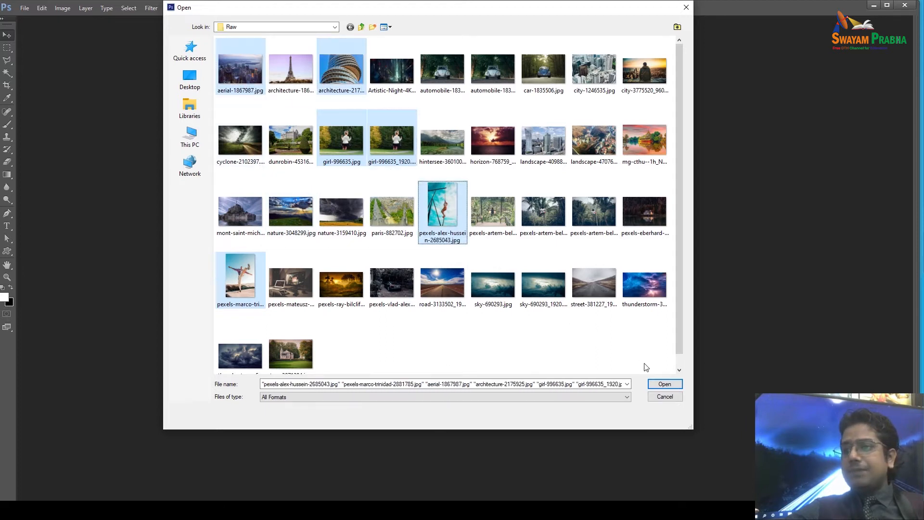
{"action": "left_click", "coordinate": [389, 218], "text": "ctrl"}
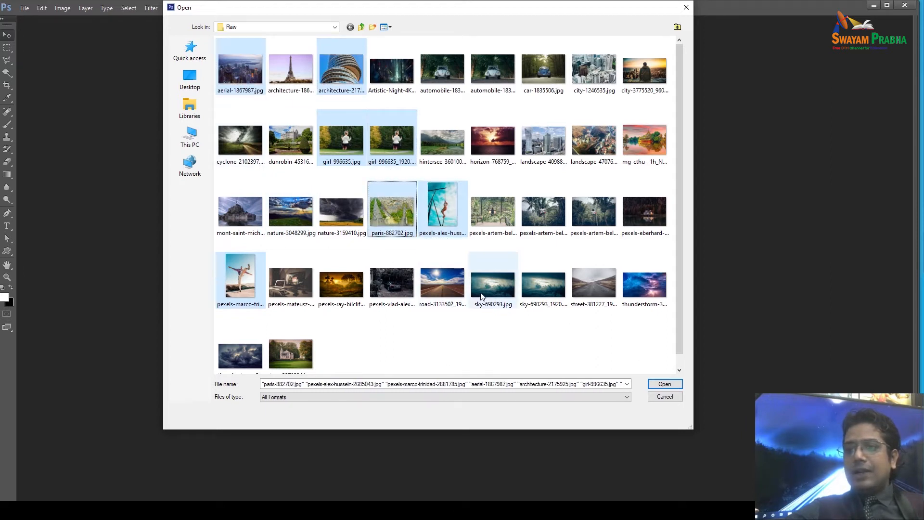
{"action": "left_click", "coordinate": [490, 68], "text": "ctrl"}
{"action": "left_click", "coordinate": [579, 84], "text": "ctrl"}
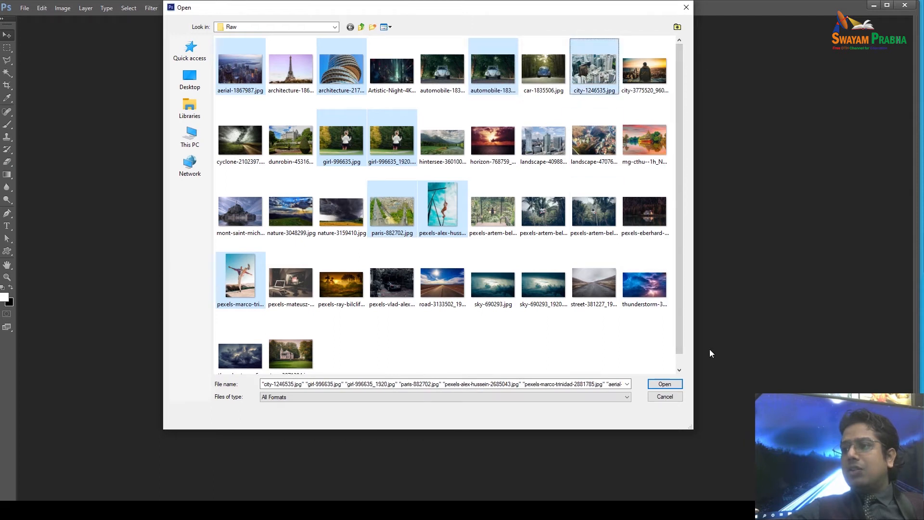
{"action": "left_click", "coordinate": [664, 384]}
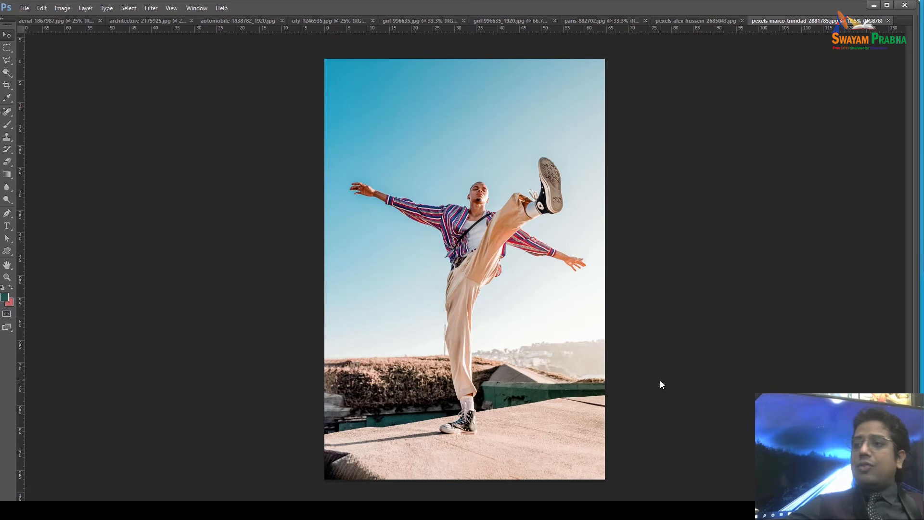
View each open image in turn, going back from the rope climber photo to the aerial city photo.
{"action": "left_click", "coordinate": [695, 21]}
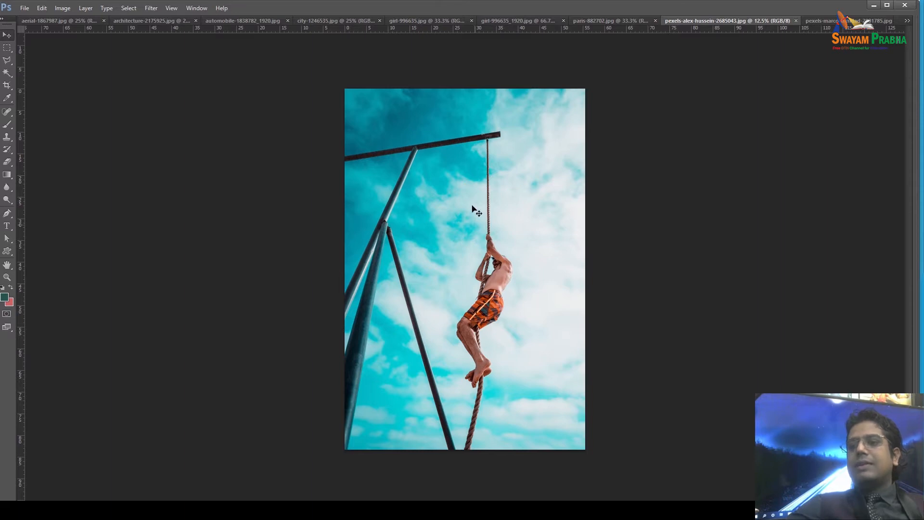
{"action": "left_click", "coordinate": [601, 22]}
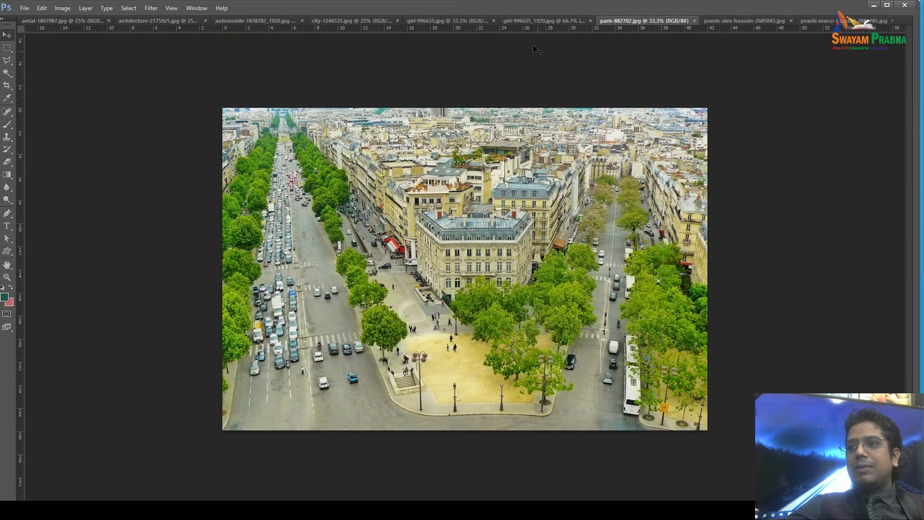
{"action": "left_click", "coordinate": [531, 22]}
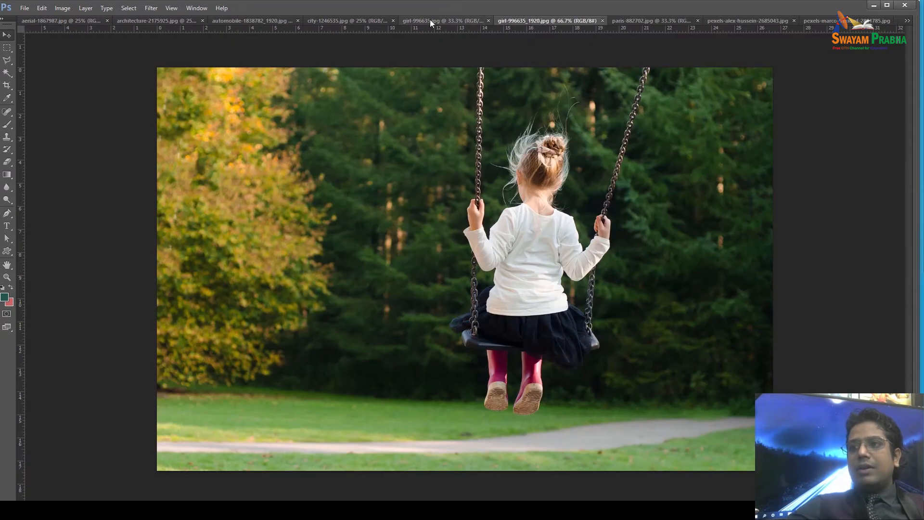
{"action": "left_click", "coordinate": [429, 20]}
{"action": "left_click", "coordinate": [349, 20]}
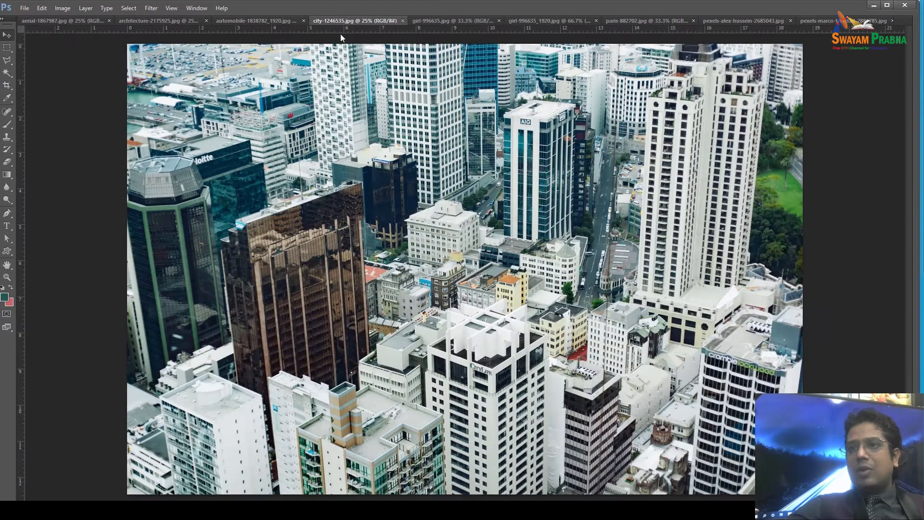
{"action": "left_click", "coordinate": [250, 21]}
{"action": "left_click", "coordinate": [148, 21]}
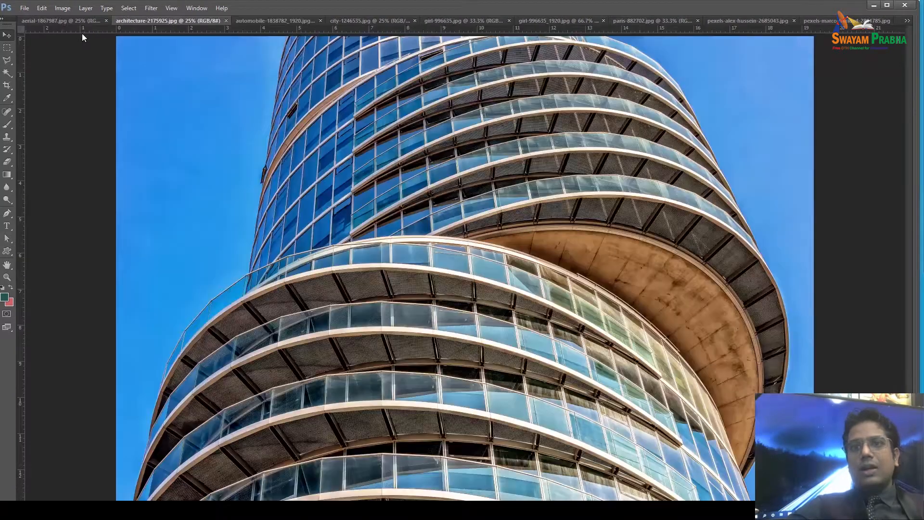
{"action": "left_click", "coordinate": [76, 22]}
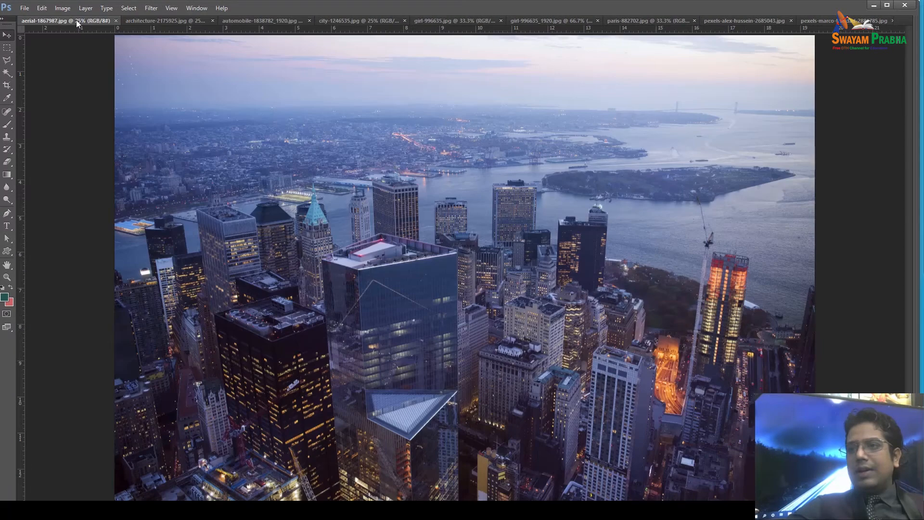
Reorder the open documents so that the architecture image comes last in the row.
{"action": "left_click", "coordinate": [145, 21]}
{"action": "left_click", "coordinate": [253, 20]}
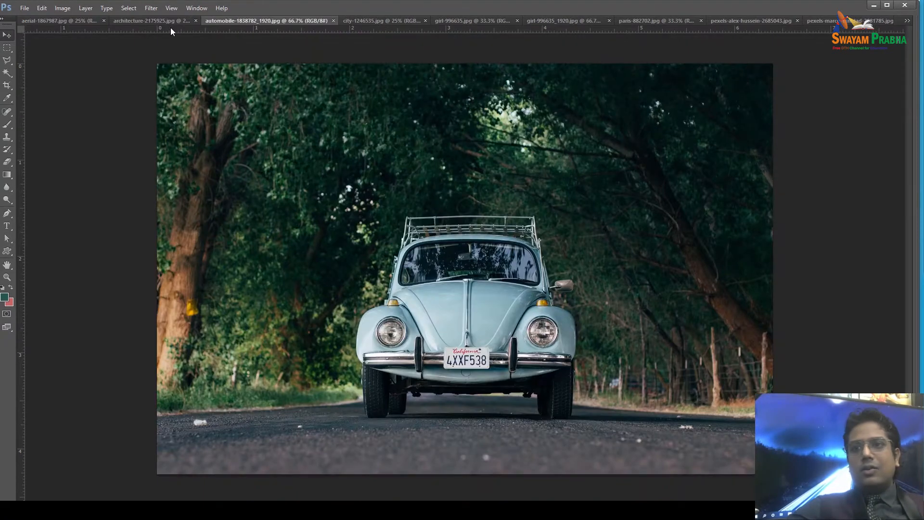
{"action": "left_click", "coordinate": [159, 20]}
{"action": "left_click_drag", "start_coordinate": [162, 20], "coordinate": [301, 26]}
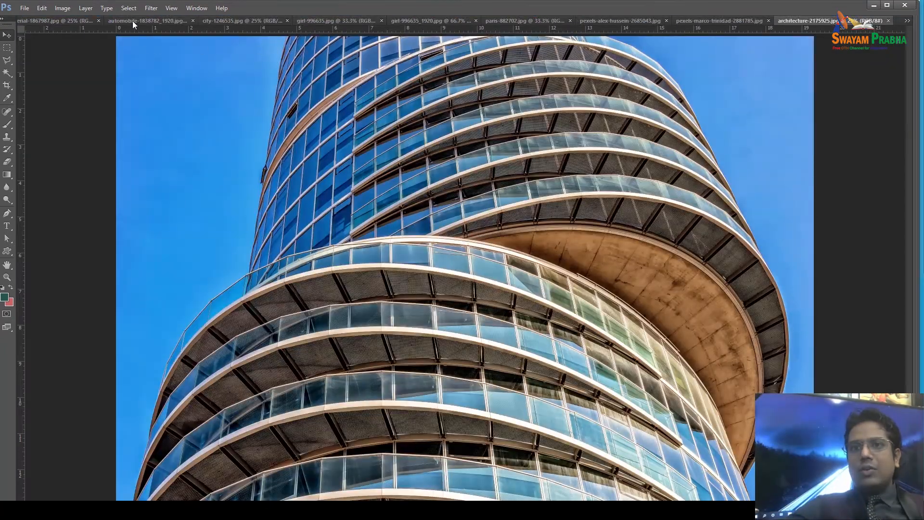
Look through the reordered documents, from the aerial image forward to the Paris image.
{"action": "left_click", "coordinate": [132, 21]}
{"action": "left_click", "coordinate": [74, 21]}
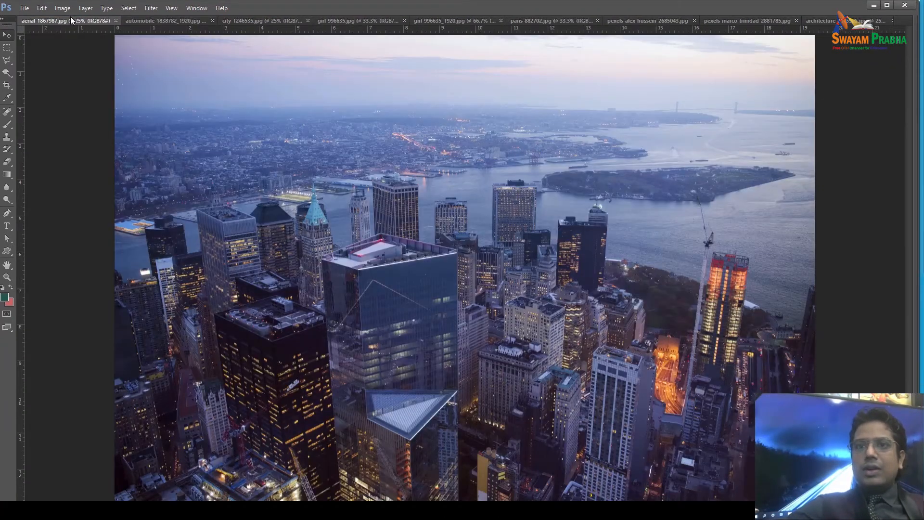
{"action": "left_click", "coordinate": [168, 20]}
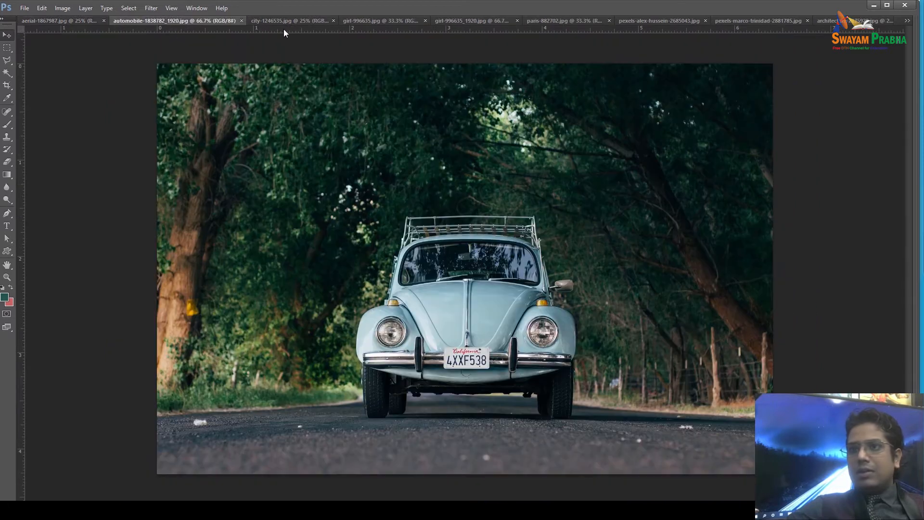
{"action": "left_click", "coordinate": [299, 21]}
{"action": "left_click", "coordinate": [372, 22]}
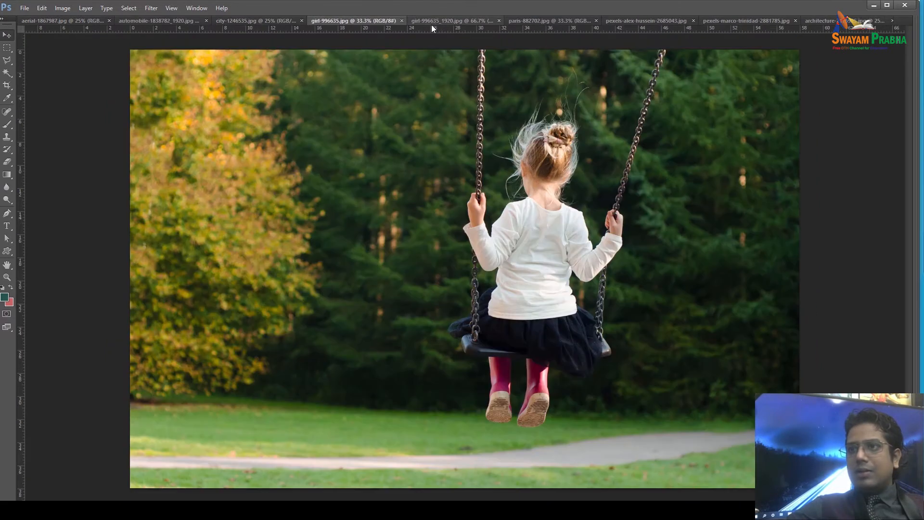
{"action": "left_click", "coordinate": [437, 23]}
{"action": "left_click", "coordinate": [539, 21]}
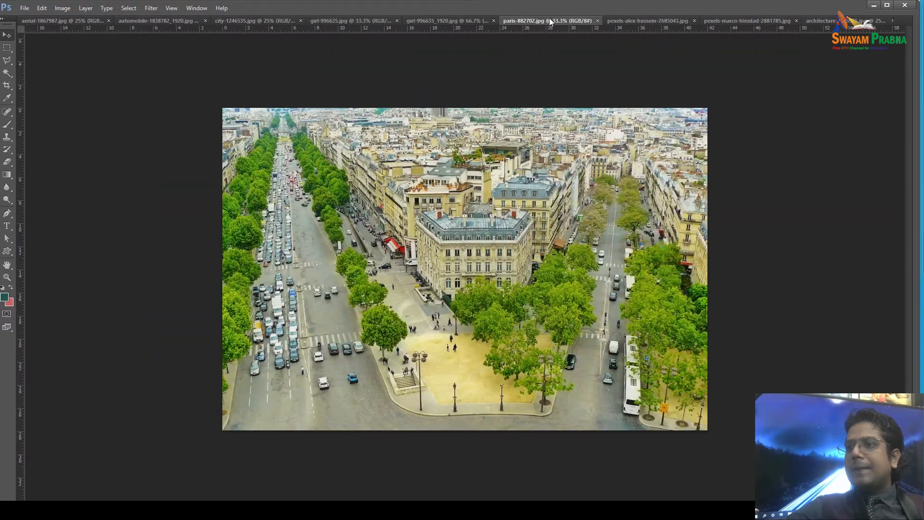
Float the rope climber image in its own window and switch between the docked documents behind it.
{"action": "left_click", "coordinate": [667, 20]}
{"action": "left_click_drag", "start_coordinate": [667, 19], "coordinate": [617, 124]}
{"action": "left_click", "coordinate": [152, 22]}
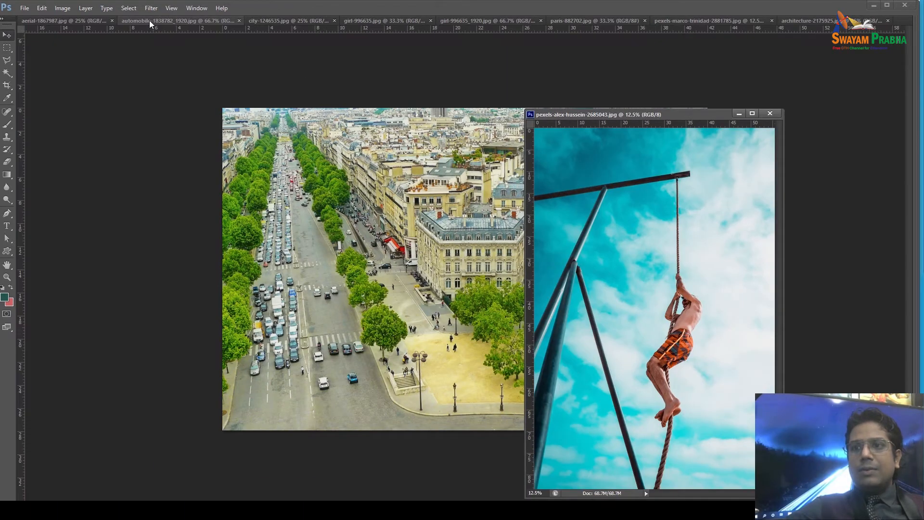
{"action": "left_click", "coordinate": [291, 22]}
{"action": "left_click", "coordinate": [403, 22]}
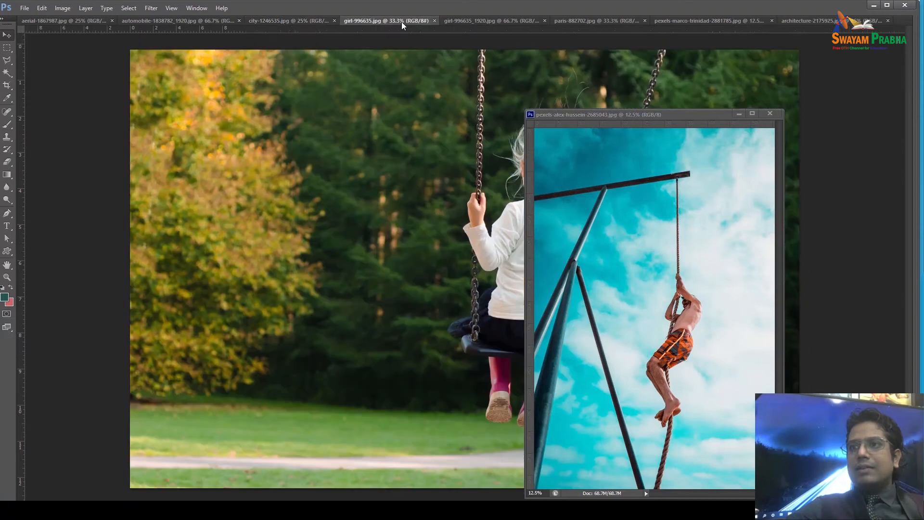
Float the aerial image in its own window, then minimize that window.
{"action": "left_click", "coordinate": [48, 23]}
{"action": "left_click_drag", "start_coordinate": [49, 23], "coordinate": [96, 67]}
{"action": "left_click", "coordinate": [93, 22]}
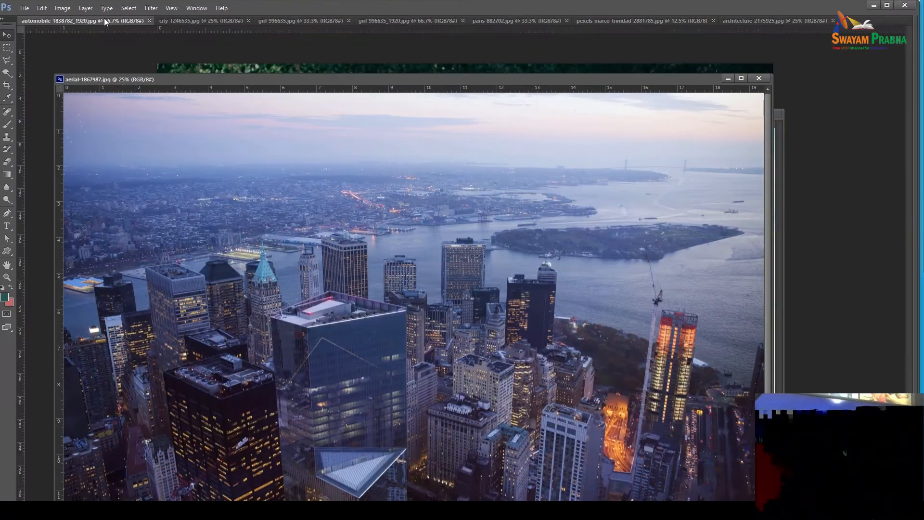
{"action": "left_click", "coordinate": [219, 20]}
{"action": "left_click", "coordinate": [728, 79]}
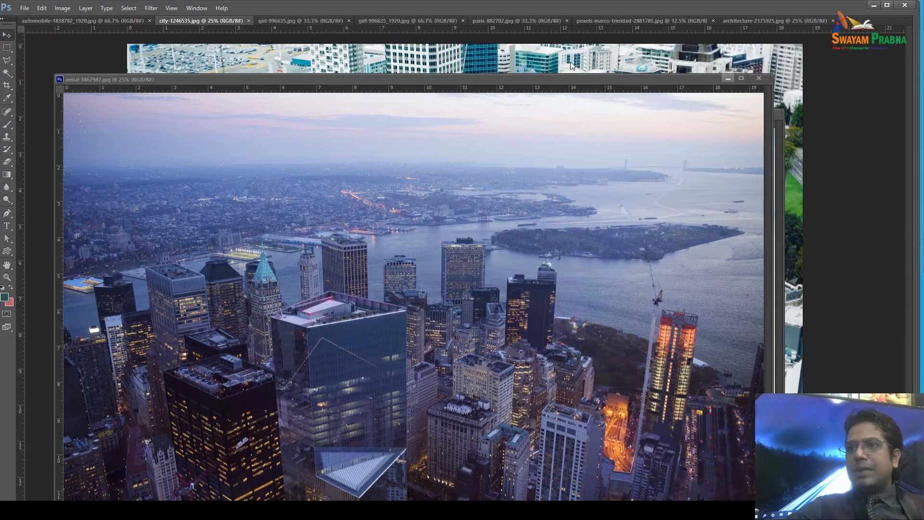
Float the architecture image in its own window and arrange it beside the floating rope climber window.
{"action": "left_click", "coordinate": [408, 20]}
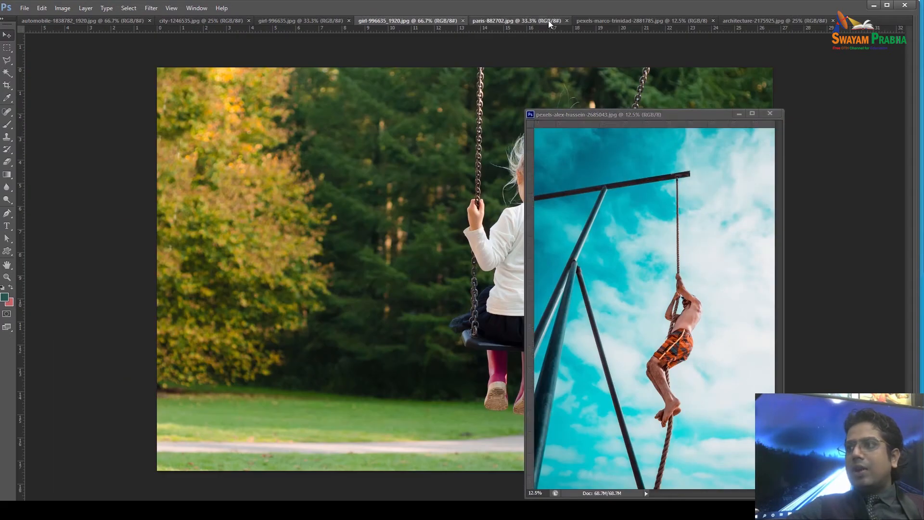
{"action": "left_click", "coordinate": [517, 21]}
{"action": "left_click", "coordinate": [770, 21]}
{"action": "left_click_drag", "start_coordinate": [446, 91], "coordinate": [266, 94]}
{"action": "left_click_drag", "start_coordinate": [684, 94], "coordinate": [196, 69]}
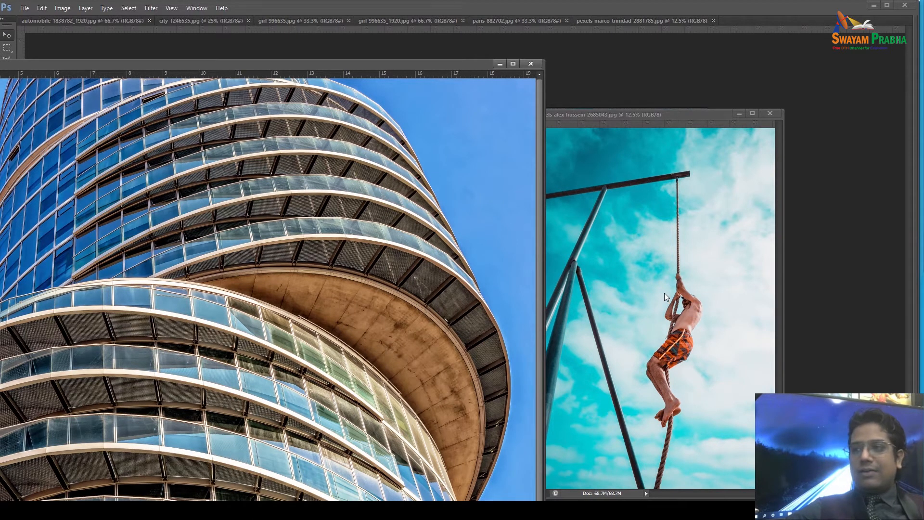
{"action": "left_click_drag", "start_coordinate": [668, 115], "coordinate": [640, 224]}
{"action": "left_click", "coordinate": [628, 149]}
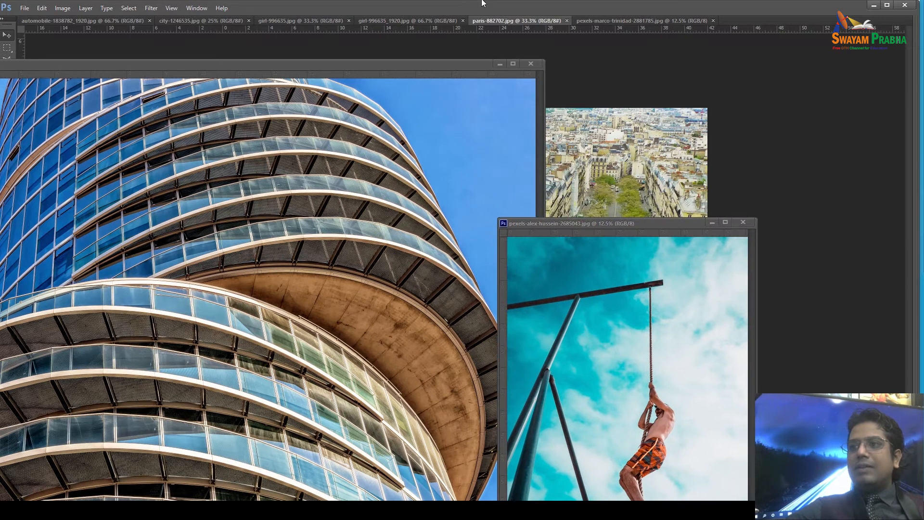
Close the docked high-kick, Paris, swing girl, city and automobile images, keeping the two floating windows open.
{"action": "left_click", "coordinate": [714, 21]}
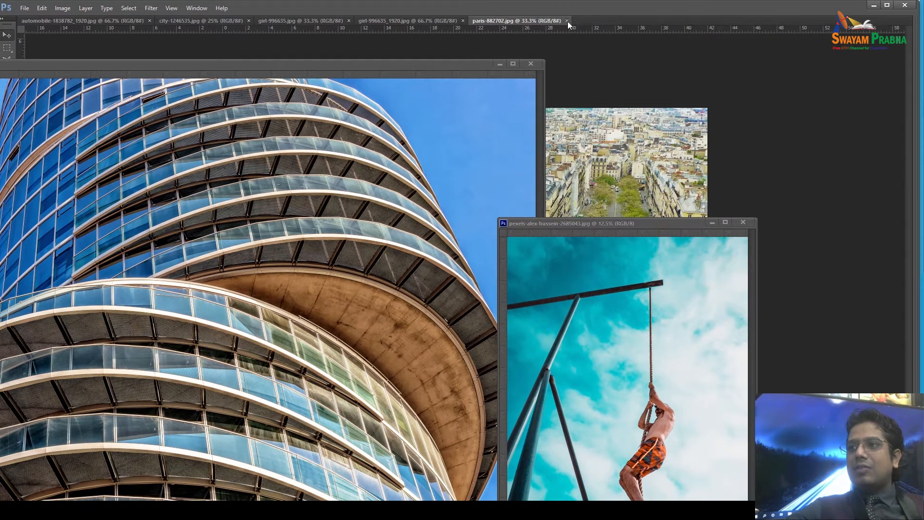
{"action": "left_click", "coordinate": [463, 21]}
{"action": "left_click", "coordinate": [349, 21]}
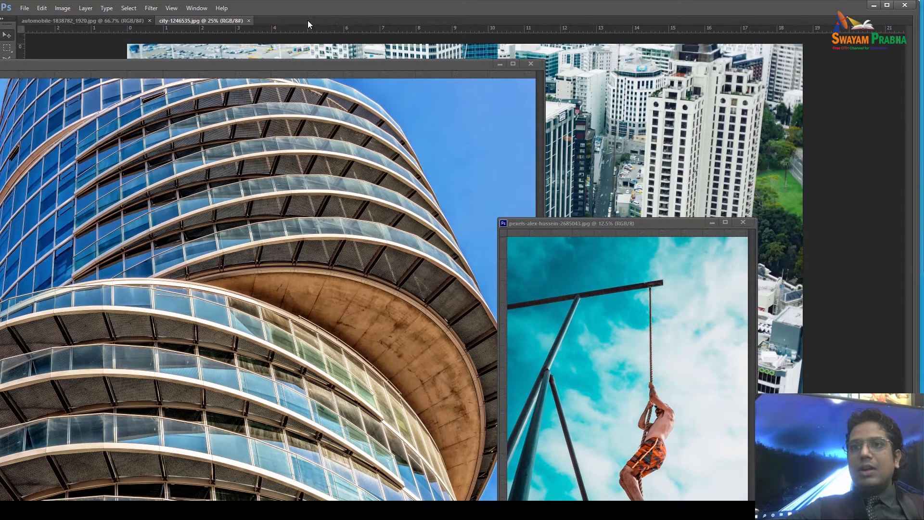
{"action": "left_click", "coordinate": [249, 21]}
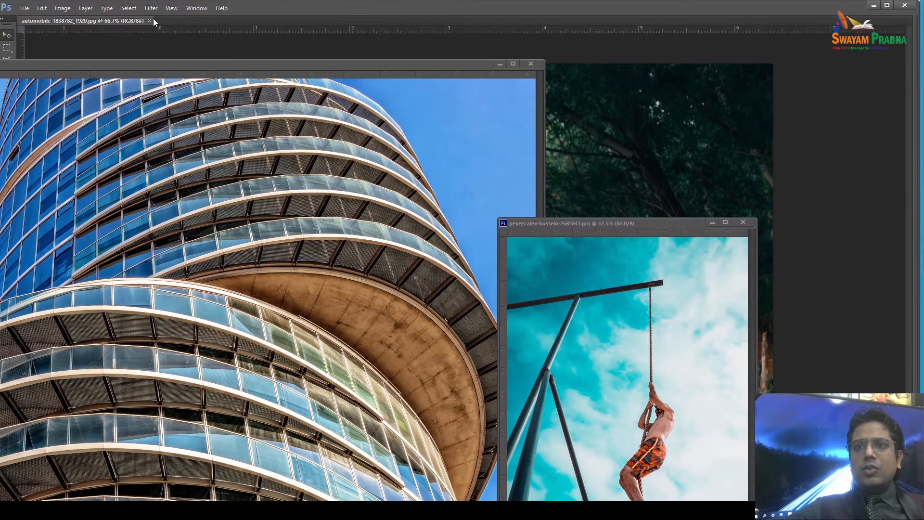
{"action": "left_click", "coordinate": [150, 21]}
Dock the floating rope climber and architecture windows back as tabbed documents.
{"action": "left_click_drag", "start_coordinate": [160, 70], "coordinate": [311, 94]}
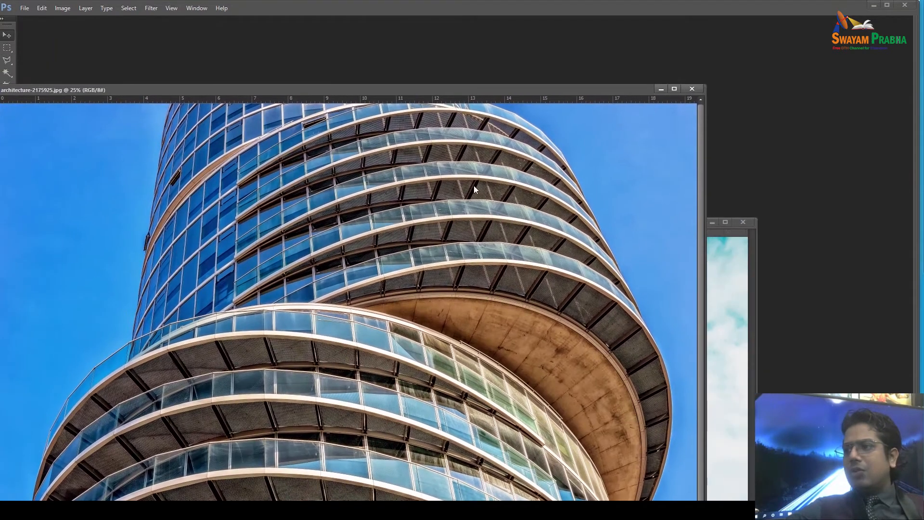
{"action": "left_click", "coordinate": [717, 297]}
{"action": "left_click_drag", "start_coordinate": [603, 224], "coordinate": [666, 22]}
{"action": "left_click_drag", "start_coordinate": [450, 93], "coordinate": [542, 28]}
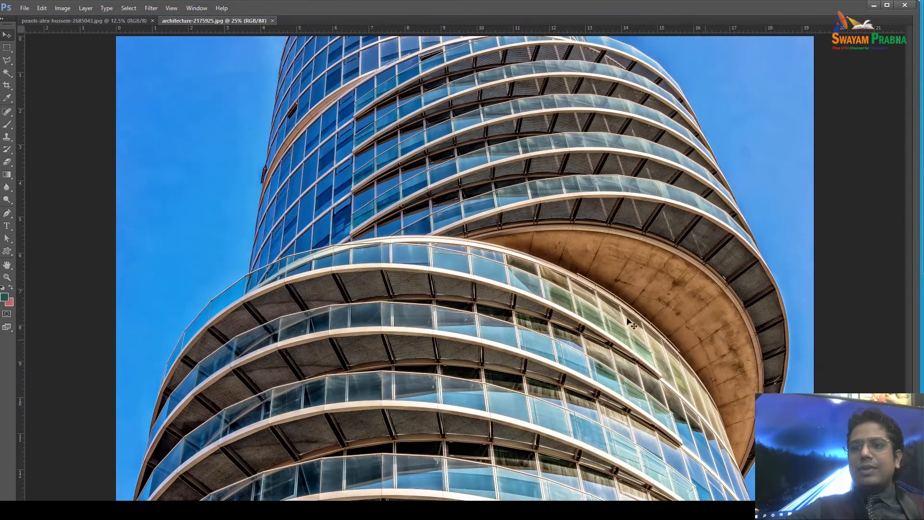
Float the rope climber image, copy it onto the architecture document with the Move tool, and minimize its window.
{"action": "left_click", "coordinate": [107, 20]}
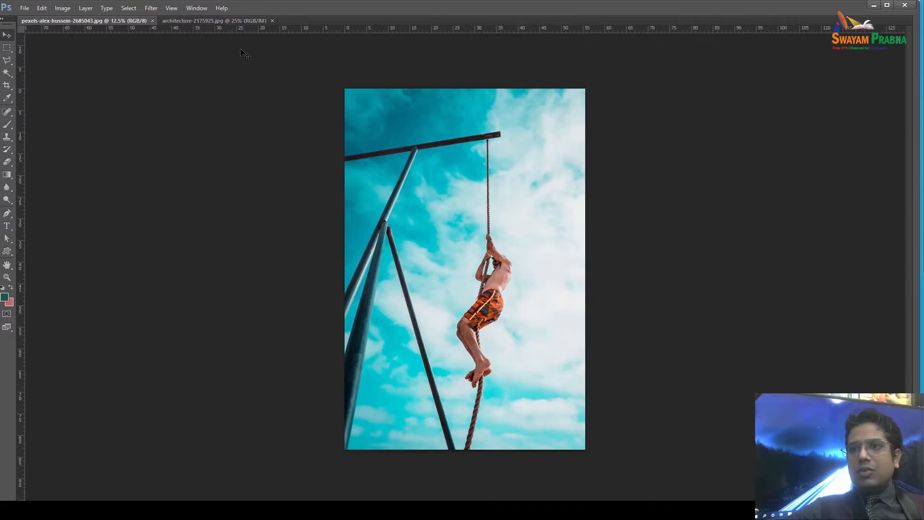
{"action": "left_click_drag", "start_coordinate": [111, 22], "coordinate": [407, 94]}
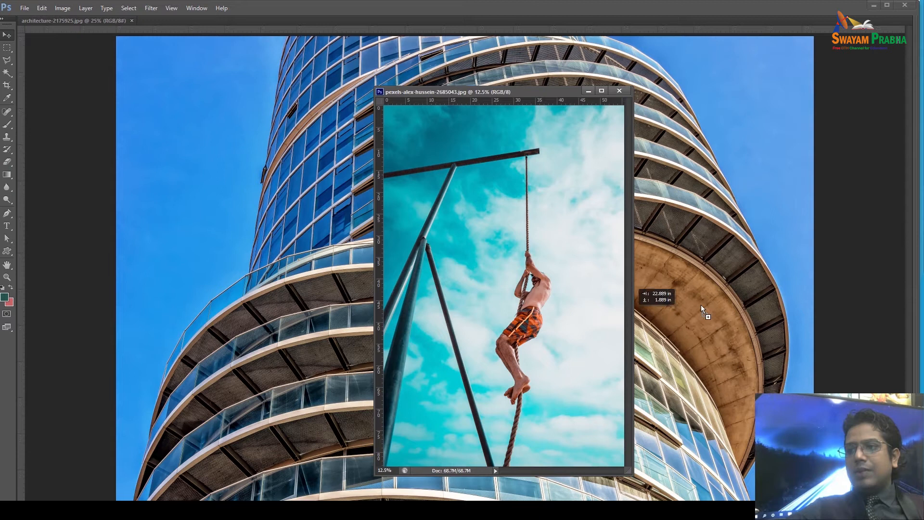
{"action": "left_click_drag", "start_coordinate": [721, 298], "coordinate": [721, 298]}
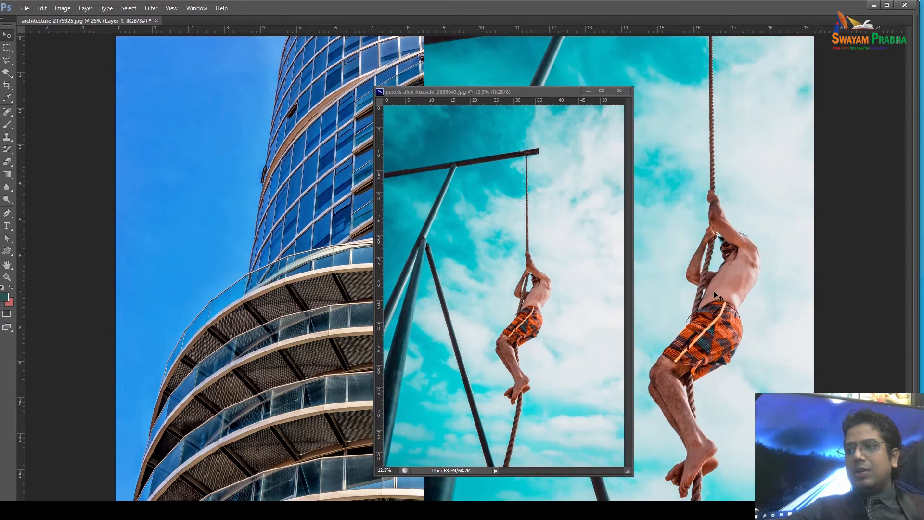
{"action": "left_click", "coordinate": [588, 91]}
Close the minimized rope climber document and leave the combined architecture document docked as a tab.
{"action": "left_click_drag", "start_coordinate": [319, 32], "coordinate": [548, 120]}
{"action": "mouse_move", "coordinate": [462, 511]}
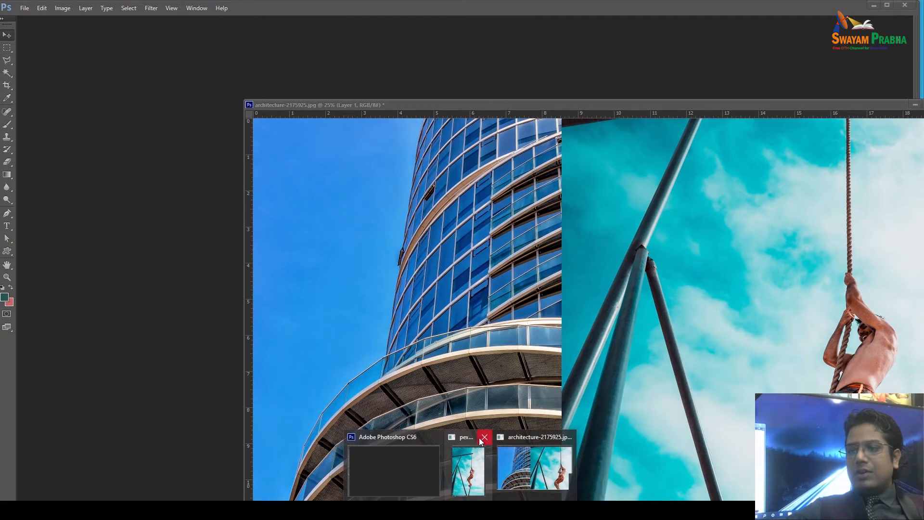
{"action": "left_click", "coordinate": [485, 437]}
{"action": "left_click", "coordinate": [498, 446]}
{"action": "left_click_drag", "start_coordinate": [345, 105], "coordinate": [181, 22]}
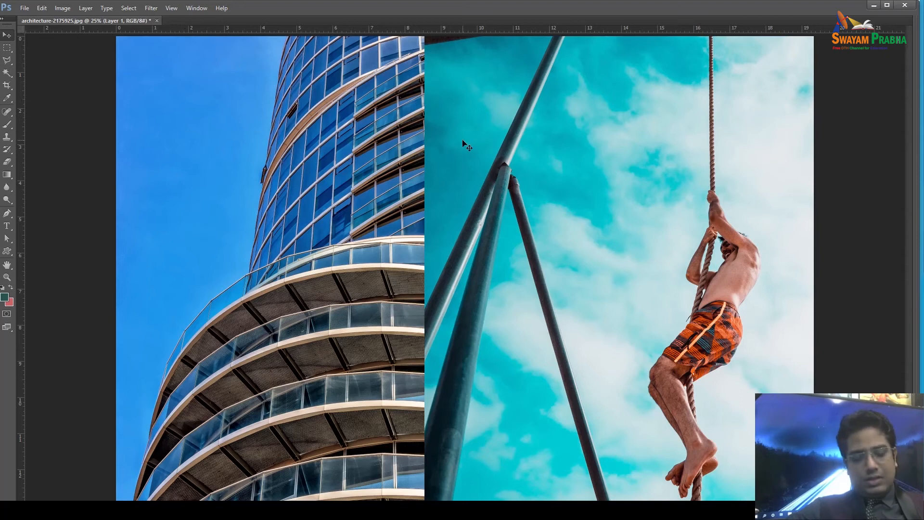
Move the rope climber layer to the middle of the architecture image.
{"action": "left_click_drag", "start_coordinate": [694, 263], "coordinate": [443, 286]}
{"action": "key", "text": "ctrl+minus"}
{"action": "key", "text": "ctrl+minus"}
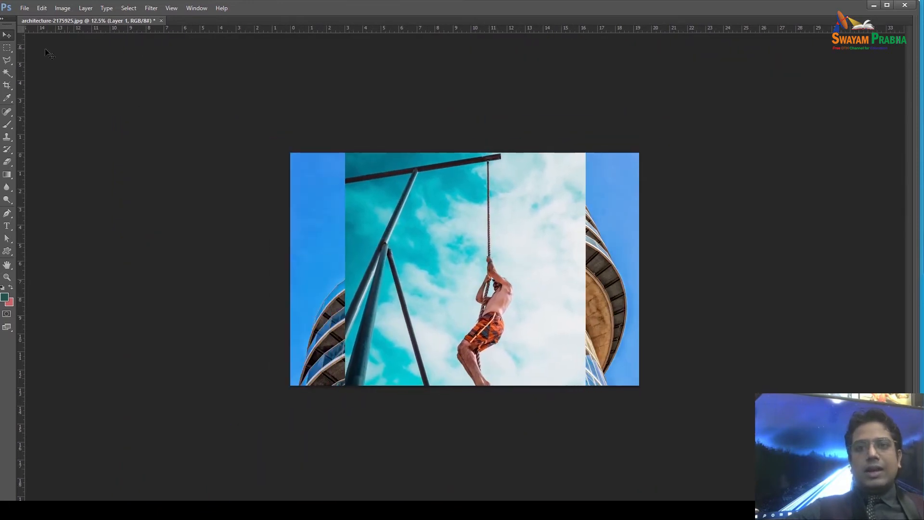
{"action": "left_click", "coordinate": [11, 61]}
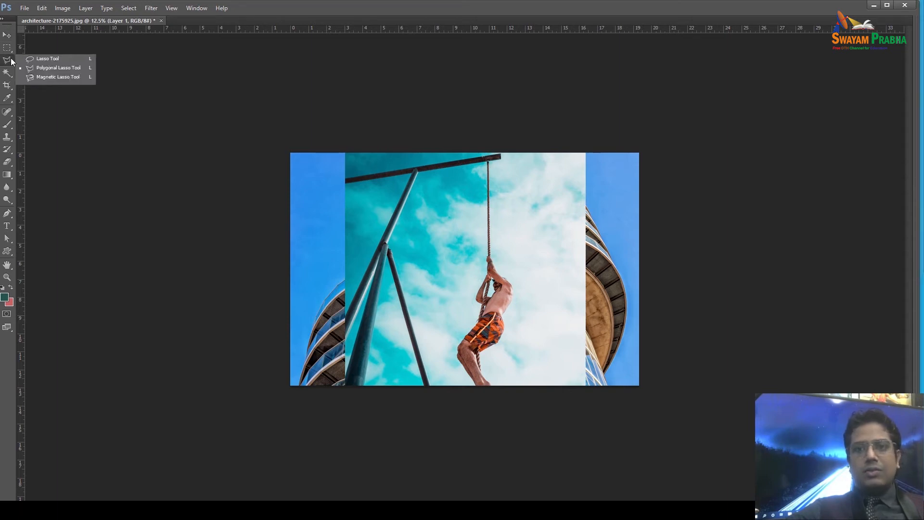
{"action": "left_click", "coordinate": [399, 247]}
{"action": "double_click", "coordinate": [424, 260]}
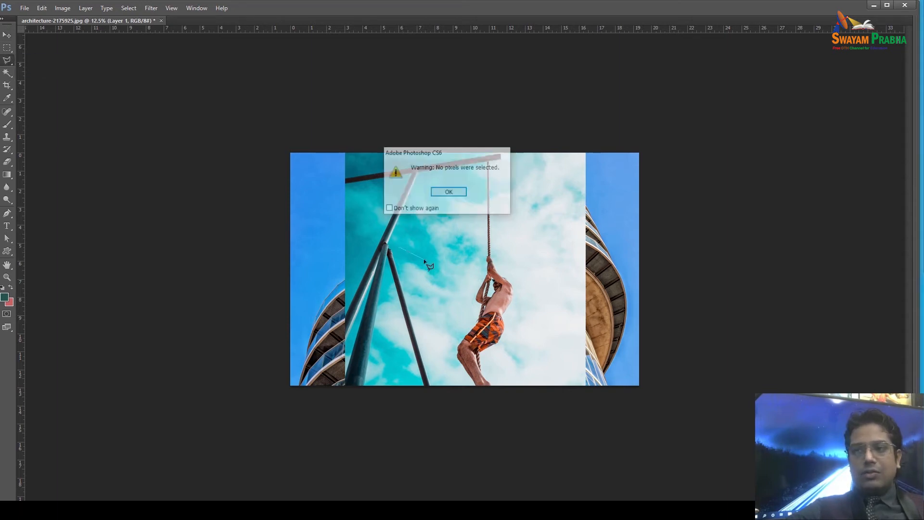
{"action": "left_click", "coordinate": [452, 193]}
Scale down the rope climber layer with Free Transform and place it over the middle of the tower.
{"action": "key", "text": "ctrl+t"}
{"action": "left_click_drag", "start_coordinate": [349, 122], "coordinate": [451, 269]}
{"action": "left_click_drag", "start_coordinate": [483, 335], "coordinate": [564, 287]}
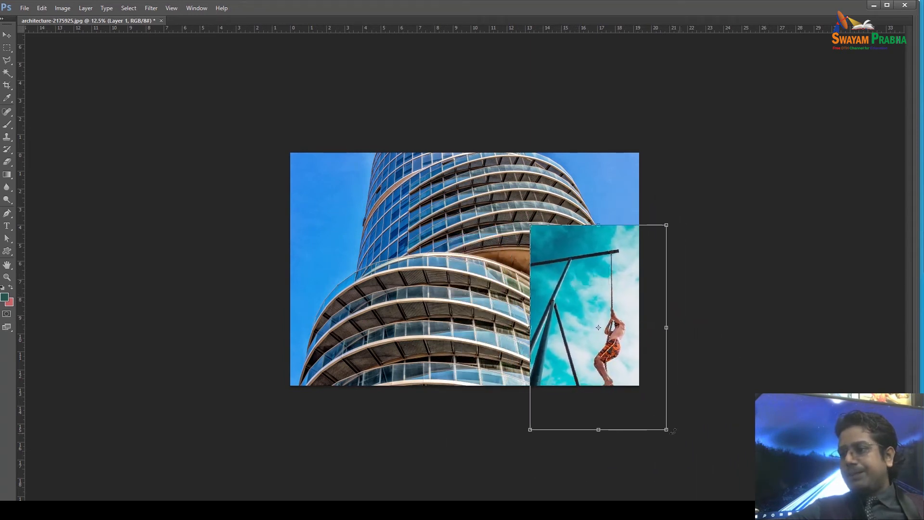
{"action": "left_click_drag", "start_coordinate": [660, 423], "coordinate": [626, 373]}
{"action": "left_click_drag", "start_coordinate": [564, 334], "coordinate": [426, 259]}
{"action": "left_click_drag", "start_coordinate": [432, 264], "coordinate": [466, 258]}
{"action": "left_click_drag", "start_coordinate": [499, 296], "coordinate": [523, 332]}
{"action": "mouse_move", "coordinate": [475, 284]}
{"action": "left_mouse_down"}
{"action": "mouse_move", "coordinate": [517, 254]}
{"action": "mouse_move", "coordinate": [492, 277]}
{"action": "left_mouse_up"}
{"action": "key", "text": "Return"}
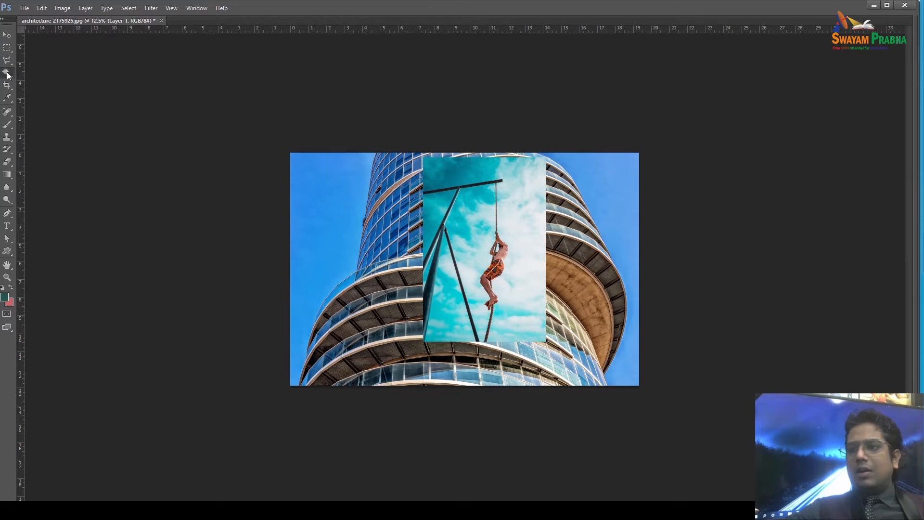
Enlarge the view of the climber, cycle the screen modes, and bring back the hidden panels and tool options.
{"action": "key", "text": "ctrl+plus"}
{"action": "key", "text": "ctrl+plus"}
{"action": "key", "text": "ctrl+plus"}
{"action": "key", "text": "ctrl+plus"}
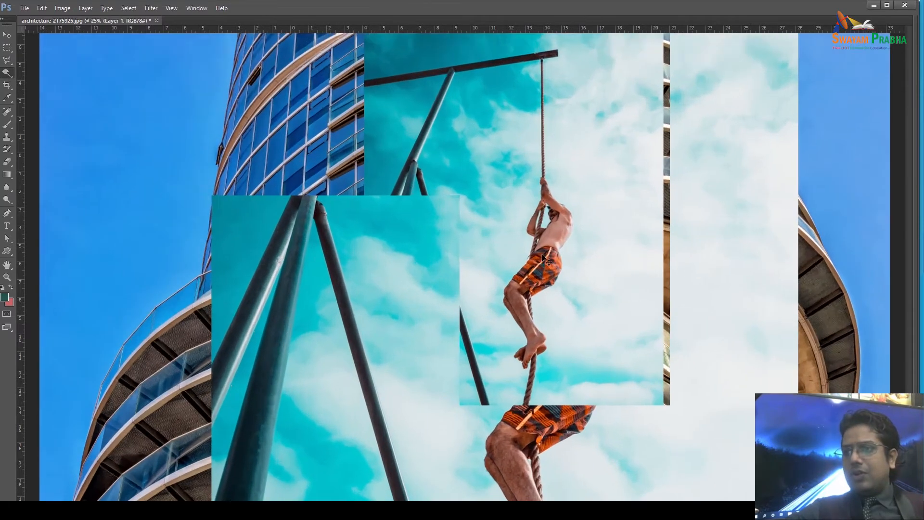
{"action": "key", "text": "ctrl+plus"}
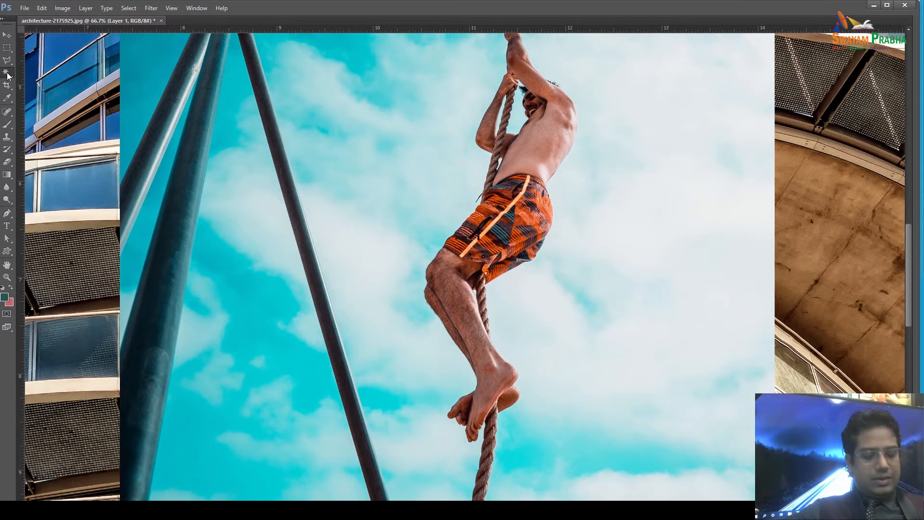
{"action": "key", "text": "f"}
{"action": "key", "text": "f"}
{"action": "key", "text": "f"}
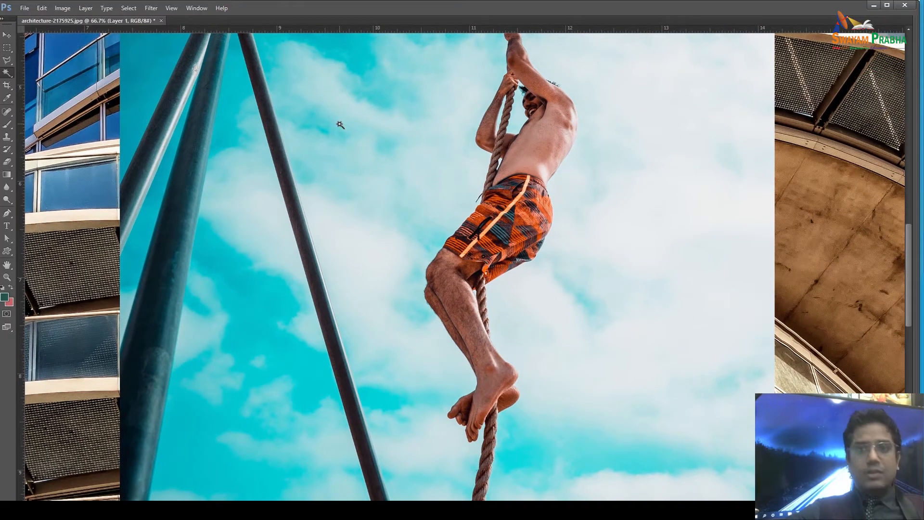
{"action": "key", "text": "Tab"}
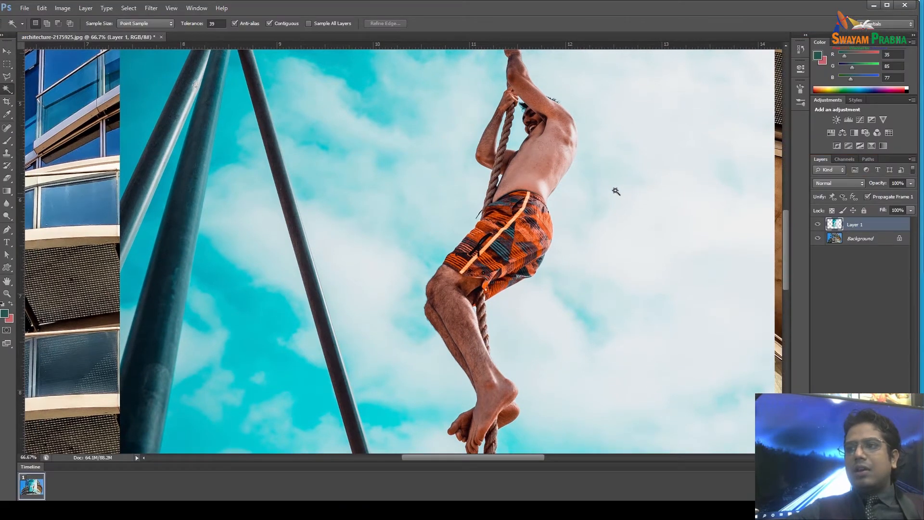
Try removing the pale sky beside the climber's back with the Magic Wand at tolerance 39, and undo the deletion.
{"action": "left_click", "coordinate": [584, 181]}
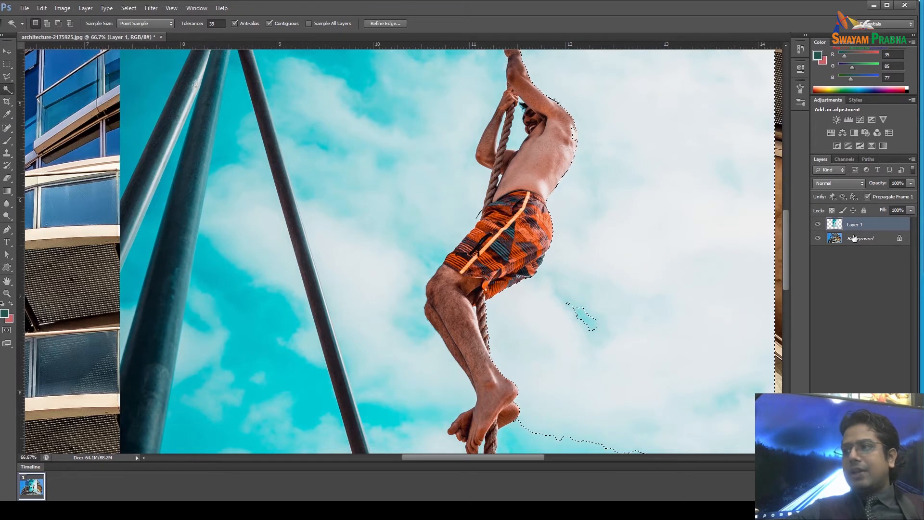
{"action": "key", "text": "Delete"}
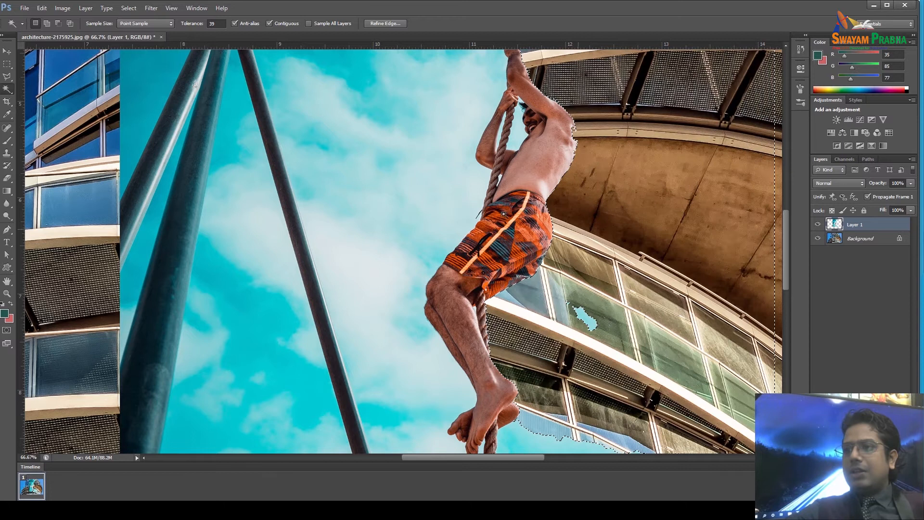
{"action": "left_click", "coordinate": [460, 183]}
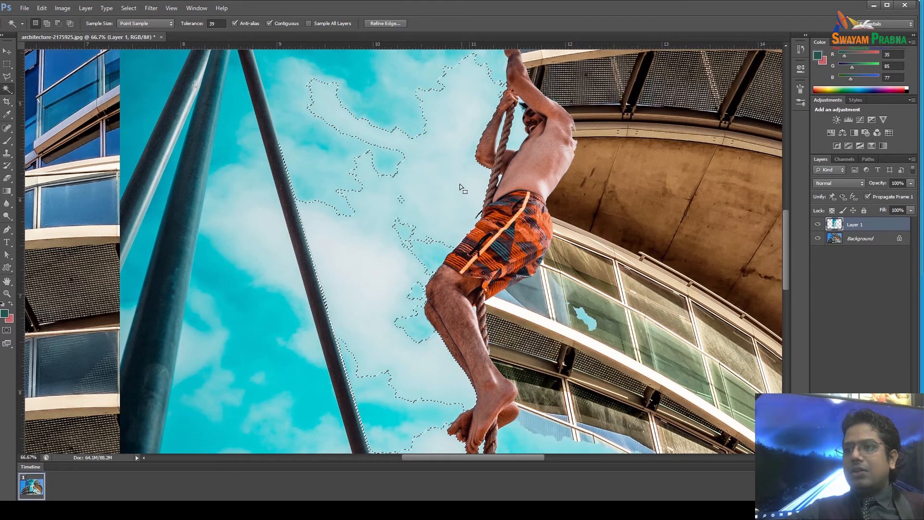
{"action": "left_click", "coordinate": [577, 142]}
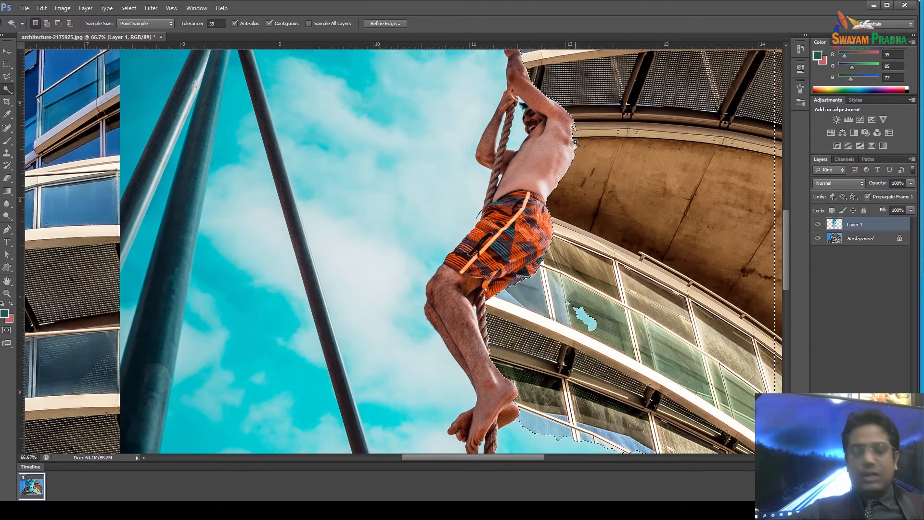
{"action": "key", "text": "ctrl+z"}
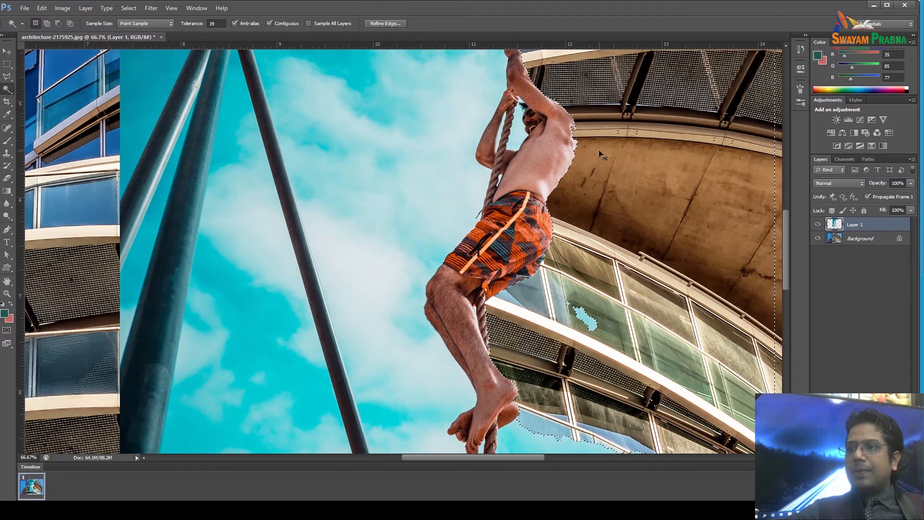
{"action": "key", "text": "ctrl+alt+z"}
{"action": "key", "text": "ctrl+alt+z"}
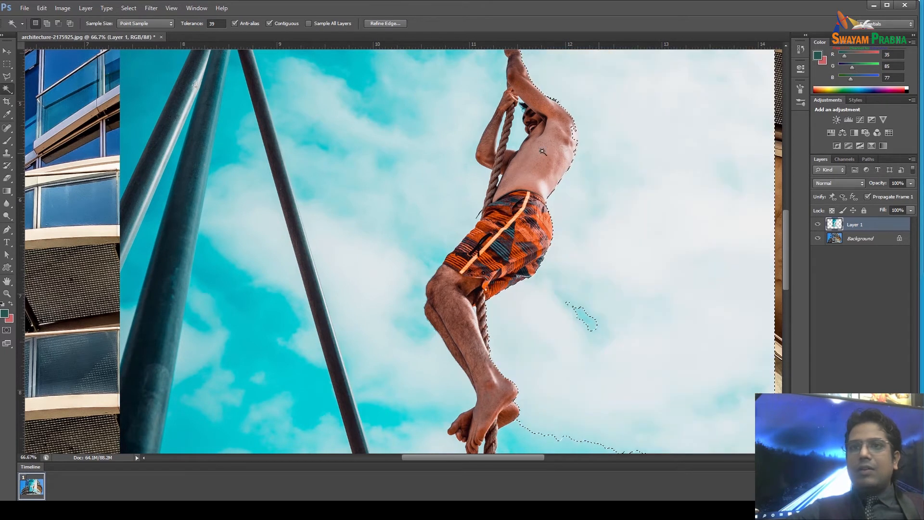
Set the Magic Wand tolerance to 30 and delete the pale sky area behind the climber's back.
{"action": "type", "text": "30"}
{"action": "key", "text": "ctrl+d"}
{"action": "left_click", "coordinate": [597, 194]}
{"action": "scroll", "coordinate": [588, 228], "scroll_direction": "up", "scroll_amount": 1}
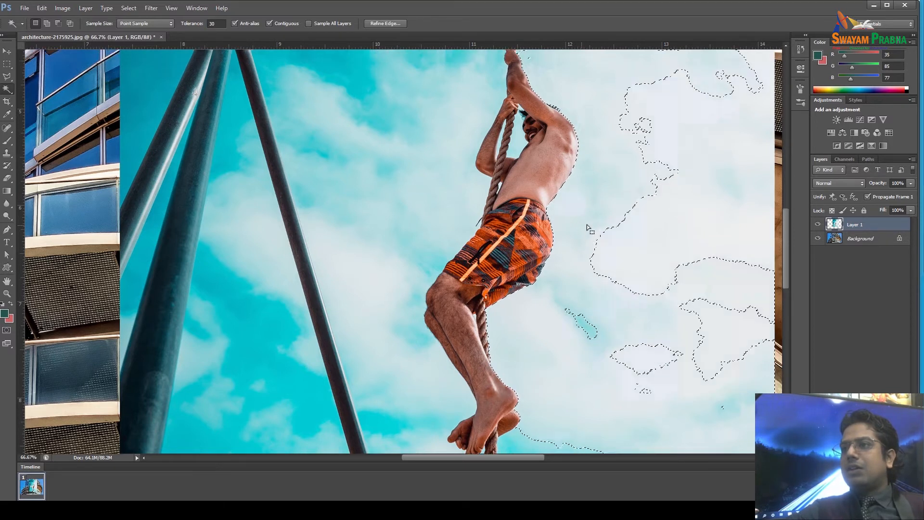
{"action": "scroll", "coordinate": [587, 228], "scroll_direction": "up", "scroll_amount": 2}
{"action": "key", "text": "Delete"}
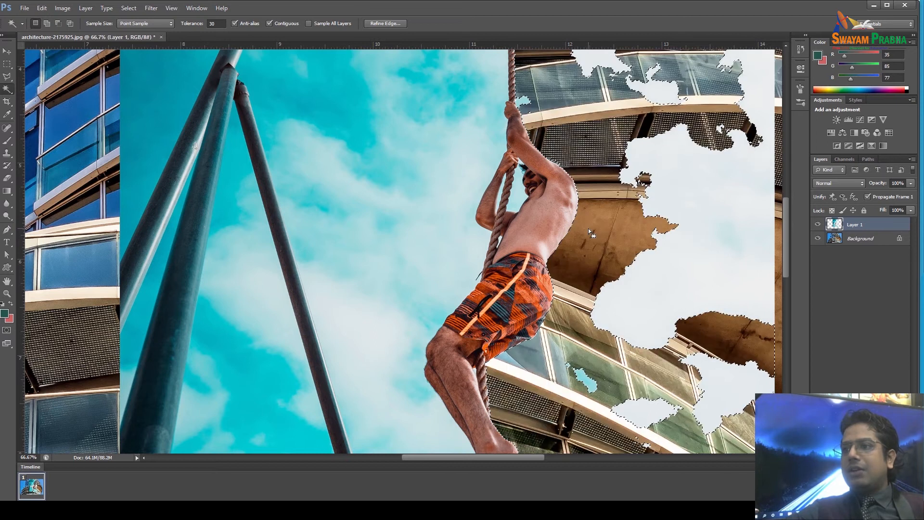
Delete the sky areas between the metal frame and the rope above the climber with the Magic Wand.
{"action": "scroll", "coordinate": [588, 228], "scroll_direction": "down", "scroll_amount": 4}
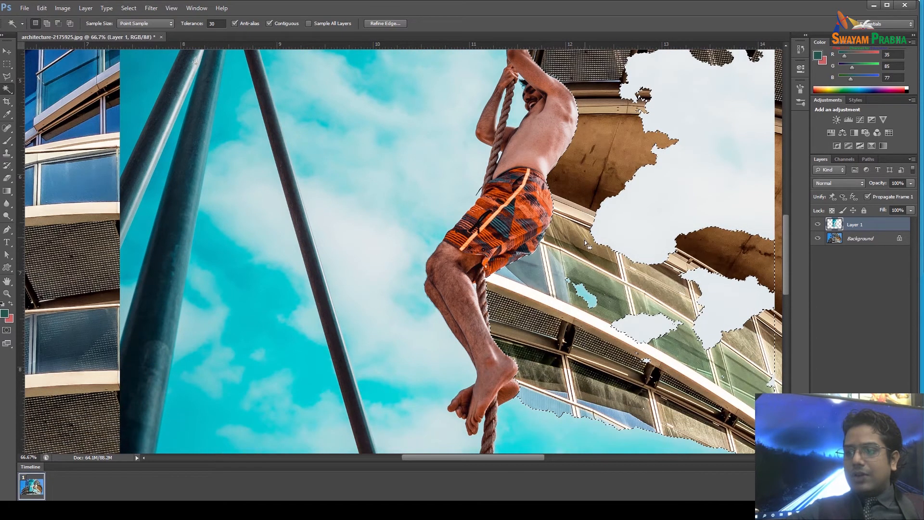
{"action": "scroll", "coordinate": [585, 240], "scroll_direction": "down", "scroll_amount": 1}
{"action": "key", "text": "ctrl+minus"}
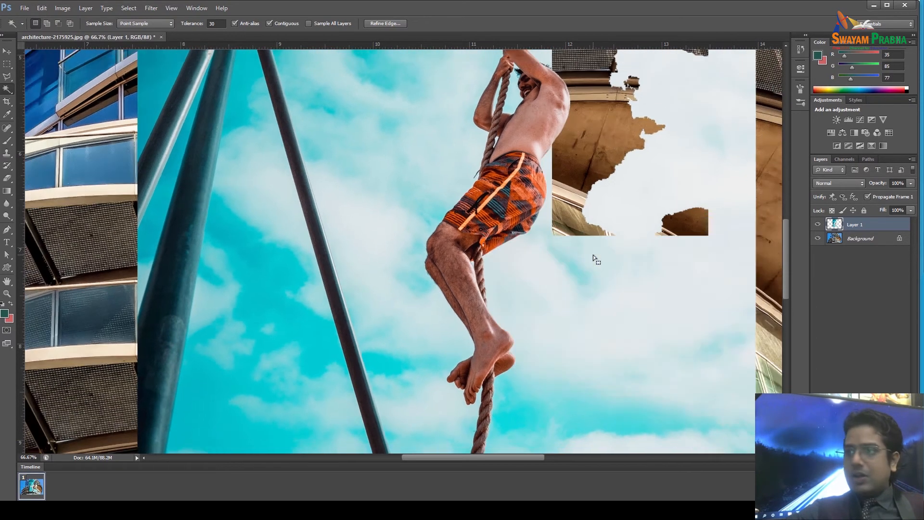
{"action": "key", "text": "ctrl+minus"}
{"action": "key", "text": "ctrl+minus"}
{"action": "scroll", "coordinate": [453, 201], "scroll_direction": "up", "scroll_amount": 3}
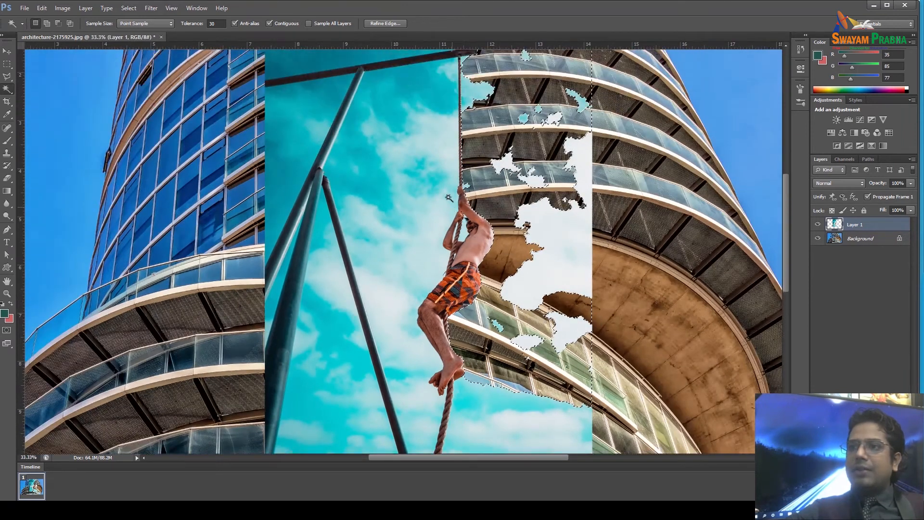
{"action": "scroll", "coordinate": [449, 198], "scroll_direction": "up", "scroll_amount": 1}
{"action": "left_click", "coordinate": [424, 141]}
{"action": "key", "text": "Delete"}
{"action": "left_click", "coordinate": [448, 152]}
{"action": "key", "text": "Delete"}
{"action": "left_click", "coordinate": [436, 107]}
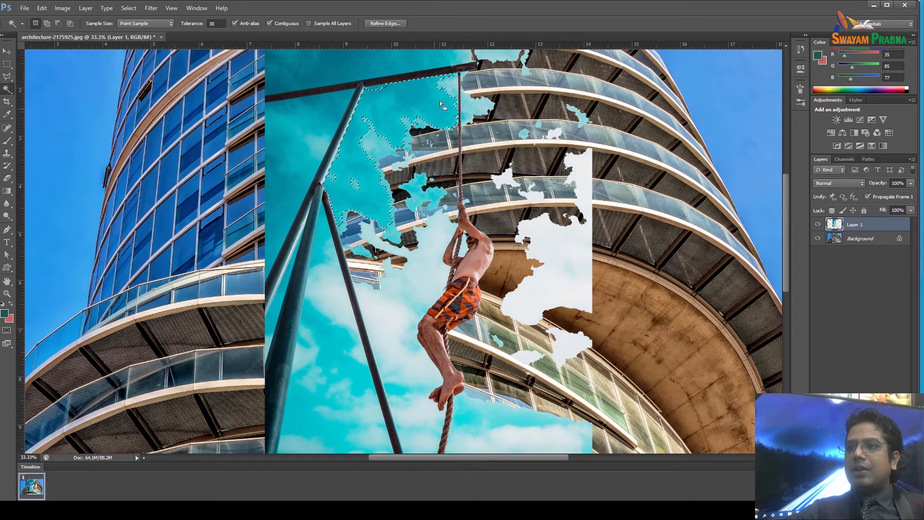
{"action": "key", "text": "Delete"}
{"action": "left_click", "coordinate": [436, 109]}
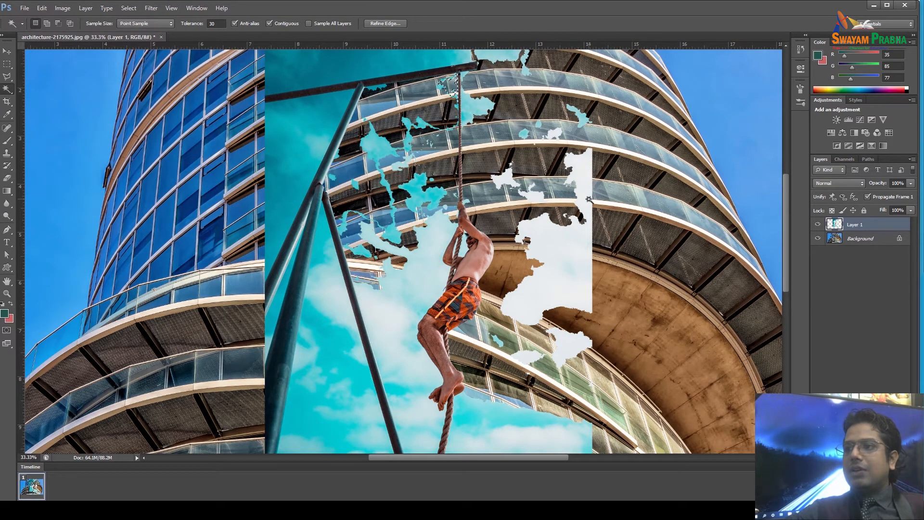
Delete the cloud area in front of the climber's legs and the cyan sky on the far side of the lower rope.
{"action": "scroll", "coordinate": [407, 300], "scroll_direction": "down", "scroll_amount": 3}
{"action": "left_click", "coordinate": [407, 300]}
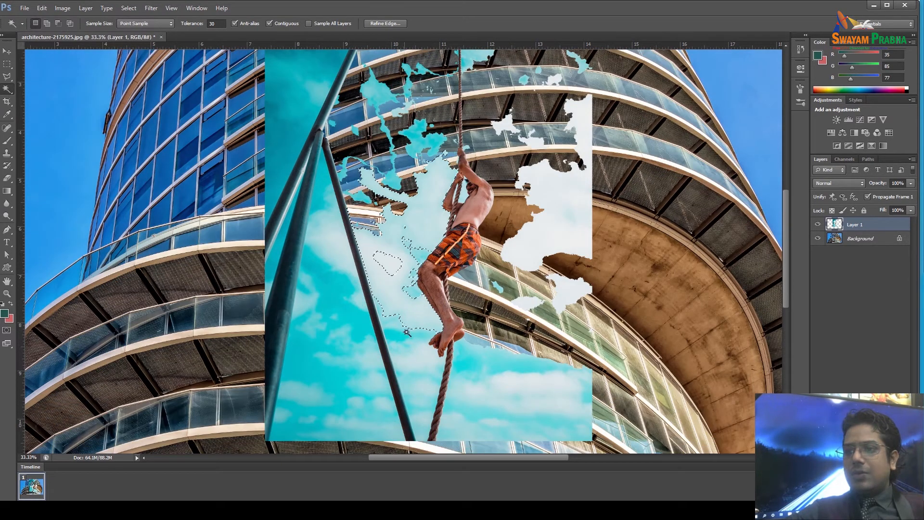
{"action": "key", "text": "Delete"}
{"action": "left_click", "coordinate": [465, 368]}
{"action": "left_click", "coordinate": [464, 347]}
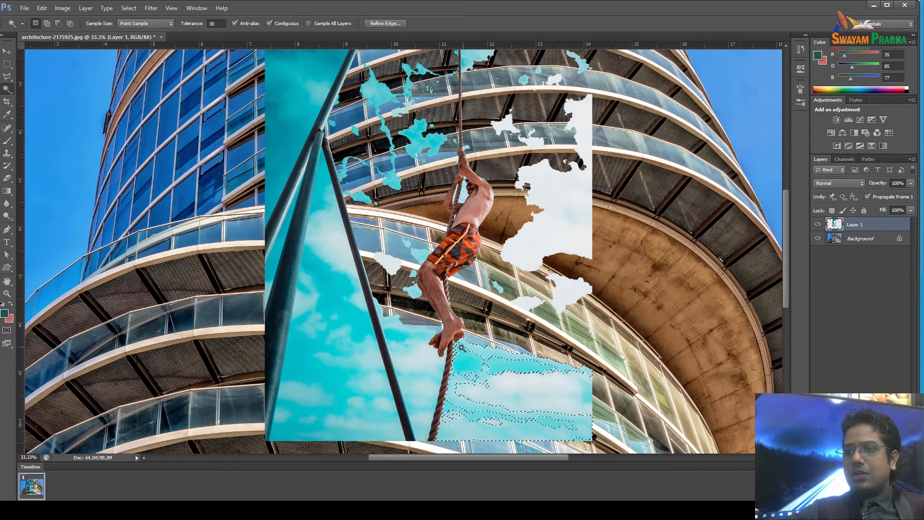
{"action": "key", "text": "Delete"}
{"action": "left_click", "coordinate": [469, 365]}
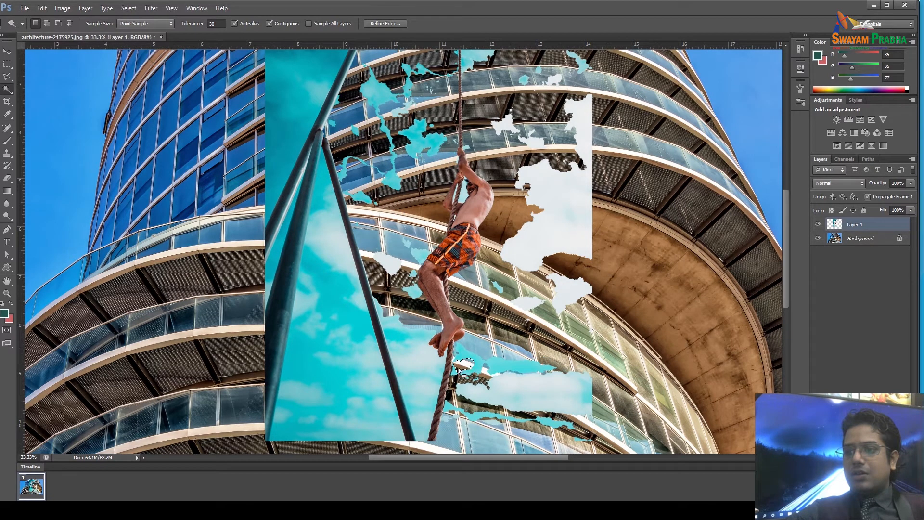
Delete the sky areas between the slanted pole and the rope below the climber's feet.
{"action": "left_click", "coordinate": [422, 362]}
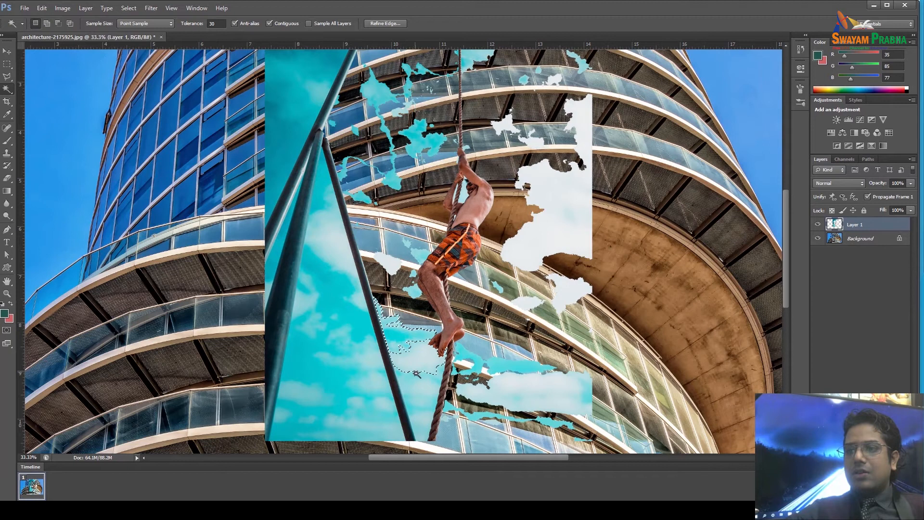
{"action": "key", "text": "Delete"}
{"action": "left_click", "coordinate": [430, 392]}
{"action": "key", "text": "Delete"}
{"action": "left_click", "coordinate": [437, 376]}
{"action": "key", "text": "Delete"}
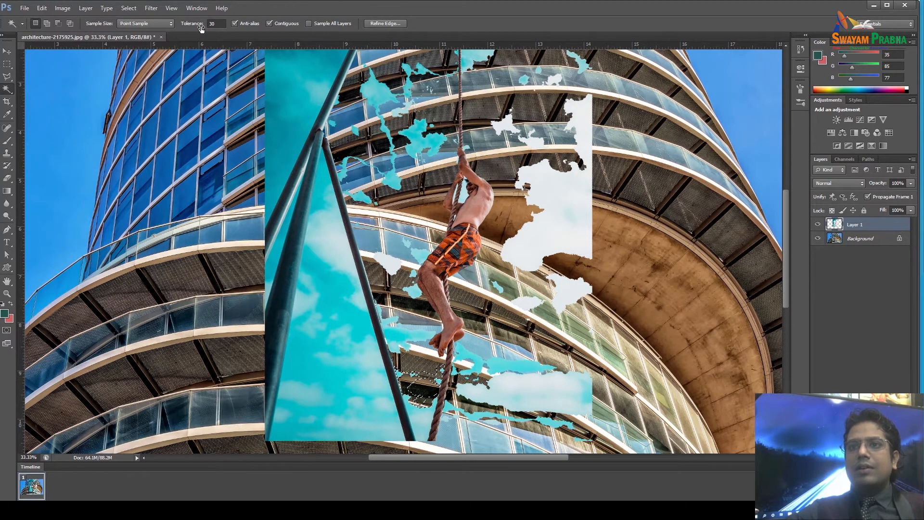
Set the Magic Wand tolerance to 36 and delete leftover sky patches beside the poles, near the feet and behind the climber's back.
{"action": "type", "text": "36"}
{"action": "left_click", "coordinate": [389, 181]}
{"action": "key", "text": "Delete"}
{"action": "left_click", "coordinate": [424, 346]}
{"action": "key", "text": "Delete"}
{"action": "left_click", "coordinate": [415, 338]}
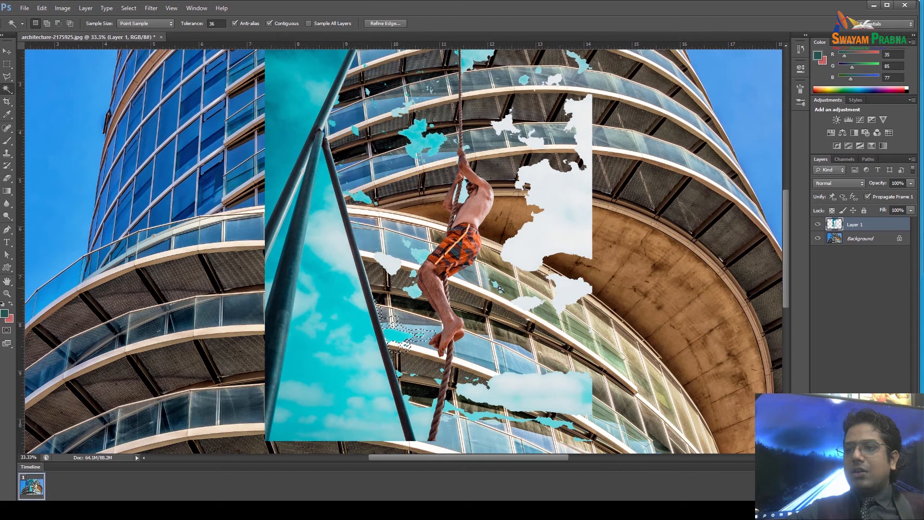
{"action": "key", "text": "Delete"}
{"action": "left_click", "coordinate": [551, 239]}
{"action": "key", "text": "Delete"}
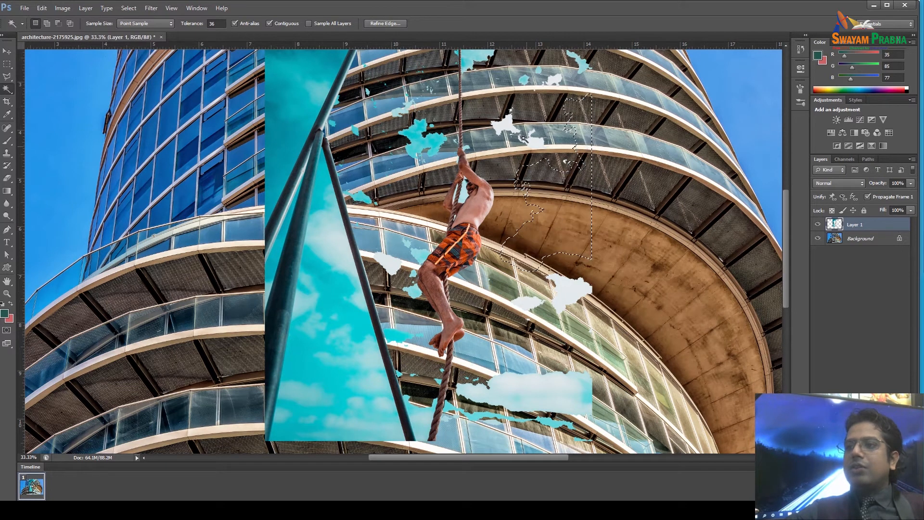
Delete the remaining white and cyan sky patches over the balconies around the upper rope.
{"action": "left_click", "coordinate": [510, 129]}
{"action": "left_click", "coordinate": [511, 129]}
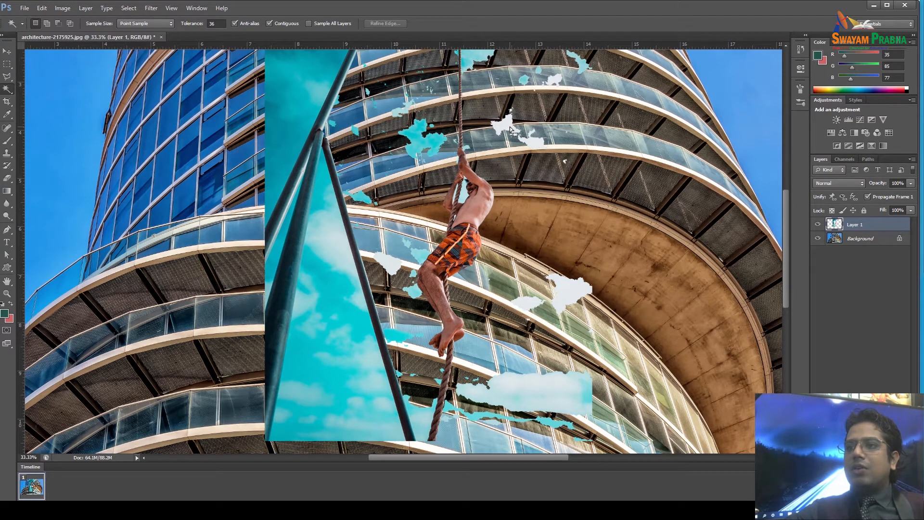
{"action": "key", "text": "Delete"}
{"action": "left_click", "coordinate": [419, 138]}
{"action": "key", "text": "Delete"}
{"action": "left_click", "coordinate": [472, 63]}
{"action": "scroll", "coordinate": [473, 63], "scroll_direction": "up", "scroll_amount": 2}
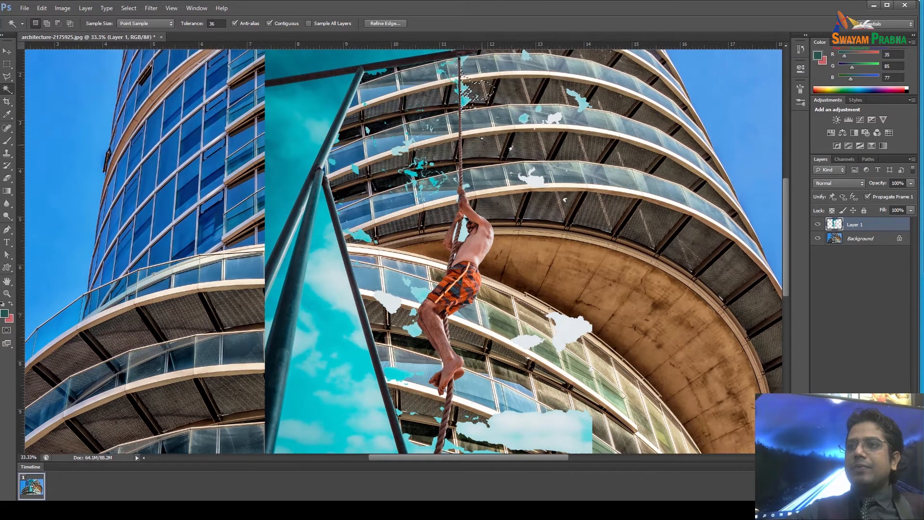
{"action": "left_click", "coordinate": [465, 88]}
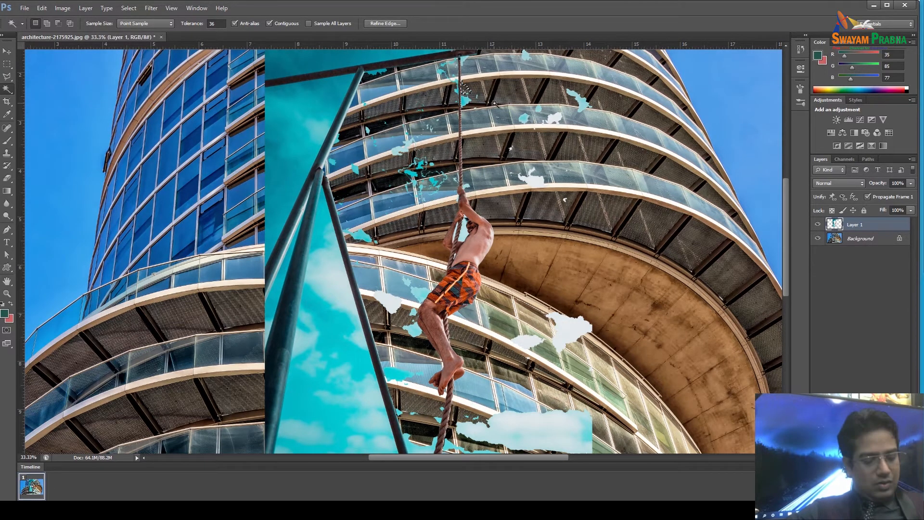
Clear the selection and delete the sky showing between the rope and the climber's face.
{"action": "key", "text": "ctrl+d"}
{"action": "key", "text": "ctrl+plus"}
{"action": "key", "text": "ctrl+plus"}
{"action": "key", "text": "ctrl+plus"}
{"action": "key", "text": "ctrl+plus"}
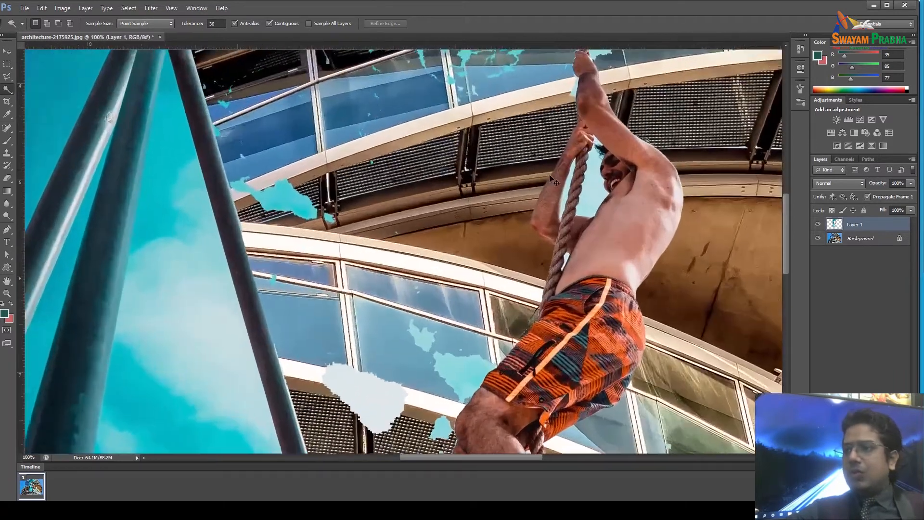
{"action": "left_click_drag", "start_coordinate": [629, 211], "coordinate": [387, 237]}
{"action": "left_click", "coordinate": [602, 173]}
{"action": "scroll", "coordinate": [591, 174], "scroll_direction": "up", "scroll_amount": 2}
{"action": "key", "text": "Delete"}
Delete the sky in the narrow gaps between the rope and the climber's forearm and waist.
{"action": "left_click", "coordinate": [537, 224]}
{"action": "key", "text": "Delete"}
{"action": "scroll", "coordinate": [538, 269], "scroll_direction": "down", "scroll_amount": 2}
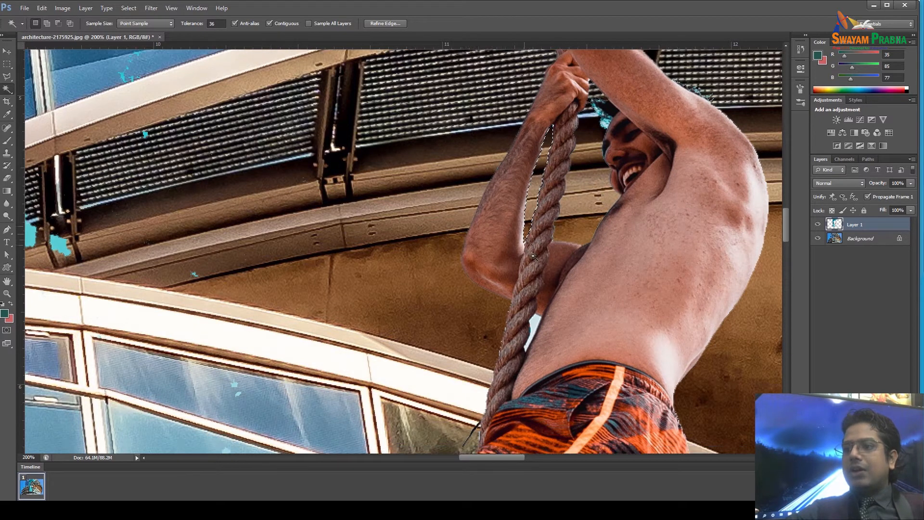
{"action": "left_click", "coordinate": [534, 306]}
{"action": "scroll", "coordinate": [533, 278], "scroll_direction": "down", "scroll_amount": 4}
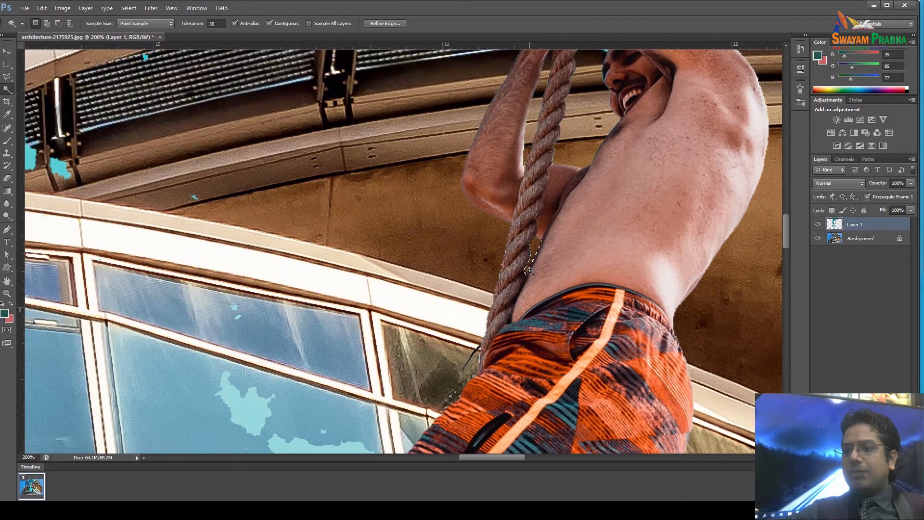
{"action": "scroll", "coordinate": [531, 269], "scroll_direction": "down", "scroll_amount": 3}
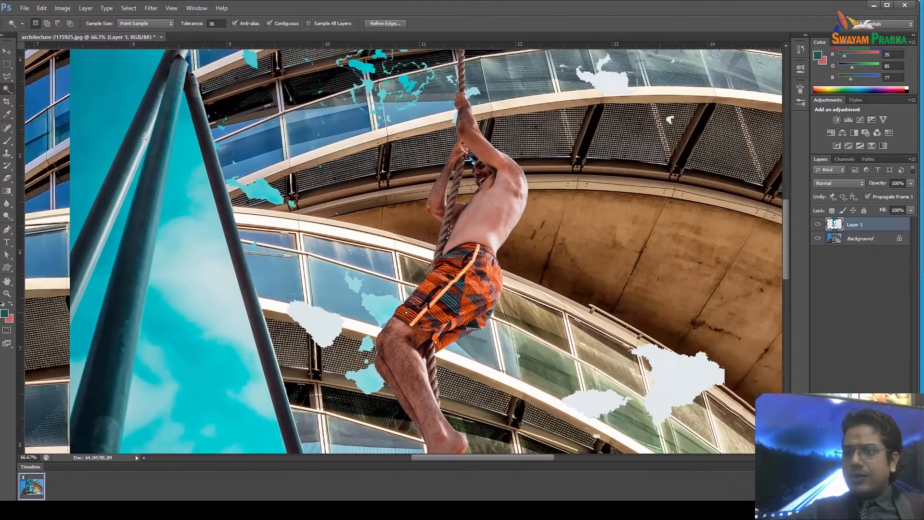
Delete the remaining cyan sky patches beside the climber's shorts, knee and shin with the Magic Wand.
{"action": "key", "text": "Delete"}
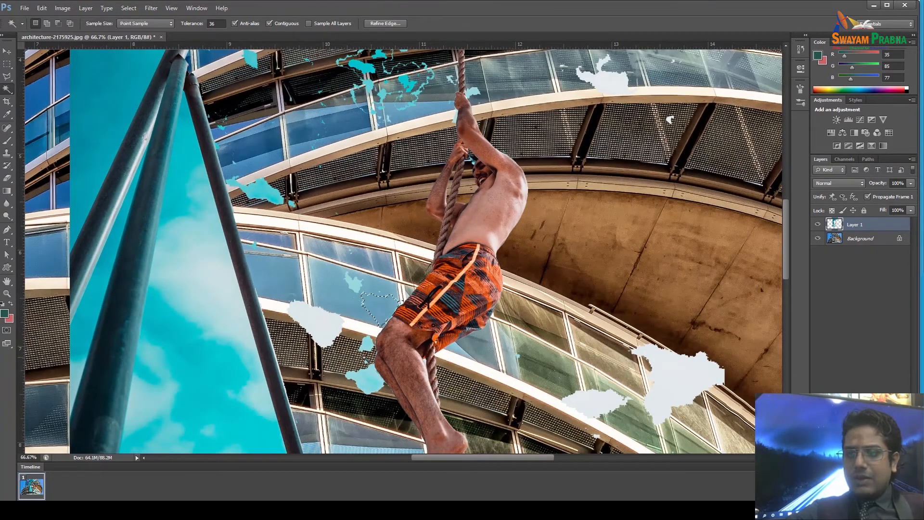
{"action": "left_click", "coordinate": [367, 344]}
{"action": "key", "text": "Delete"}
{"action": "left_click", "coordinate": [371, 375]}
{"action": "key", "text": "Delete"}
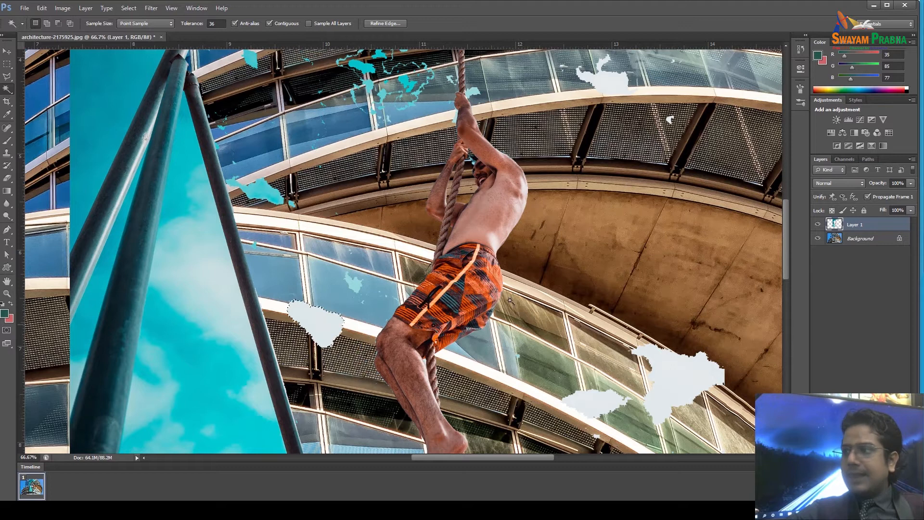
Hide the Background layer, add a new empty layer and place it directly beneath the climber layer.
{"action": "left_click", "coordinate": [817, 238]}
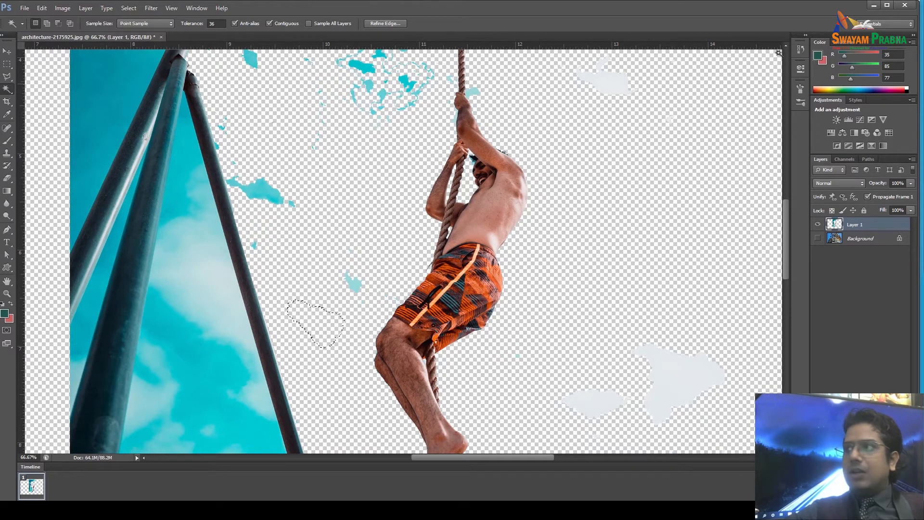
{"action": "left_click", "coordinate": [890, 6]}
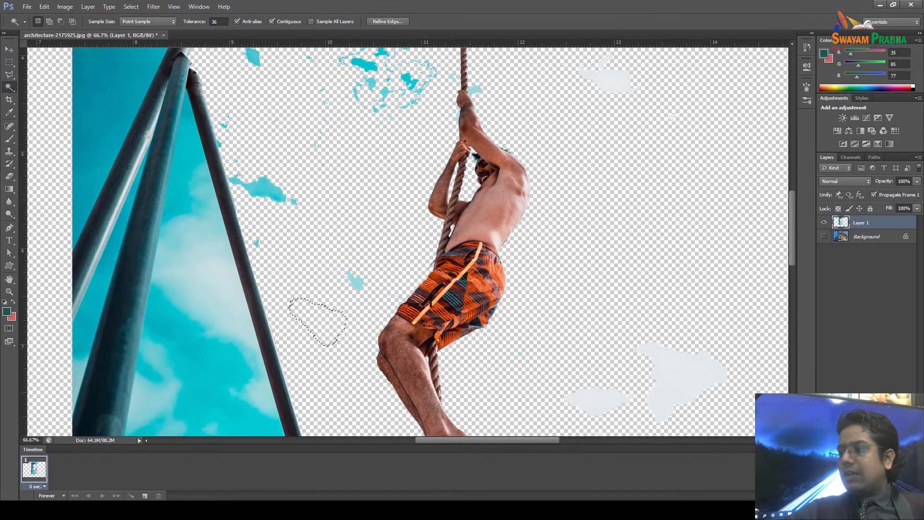
{"action": "left_click", "coordinate": [895, 495]}
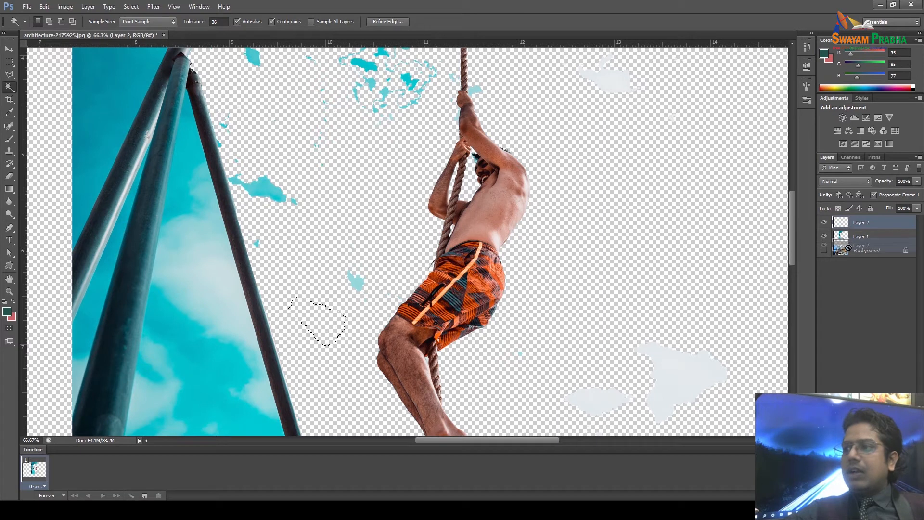
{"action": "left_click_drag", "start_coordinate": [851, 223], "coordinate": [854, 239]}
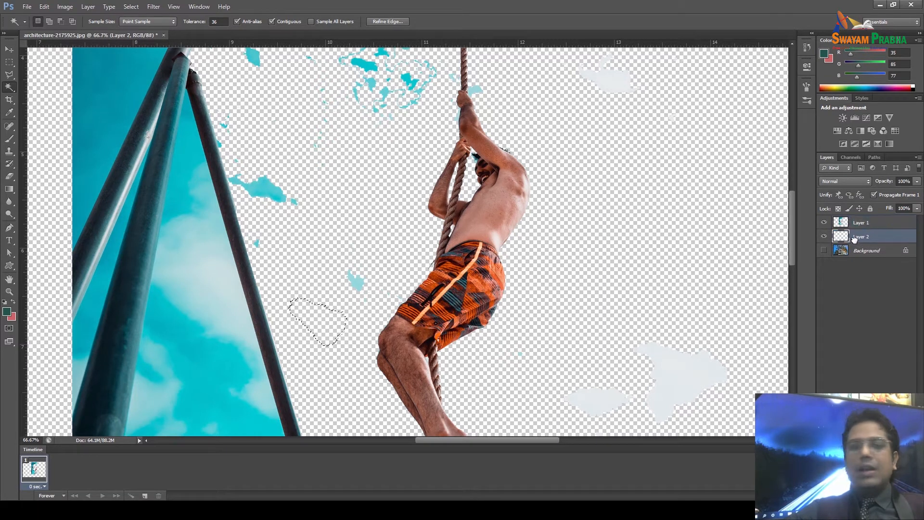
Set the foreground colour to black (000000), clear the selection and fill the whole new layer beneath the climber with it.
{"action": "left_click", "coordinate": [8, 312]}
{"action": "left_click_drag", "start_coordinate": [317, 381], "coordinate": [295, 415]}
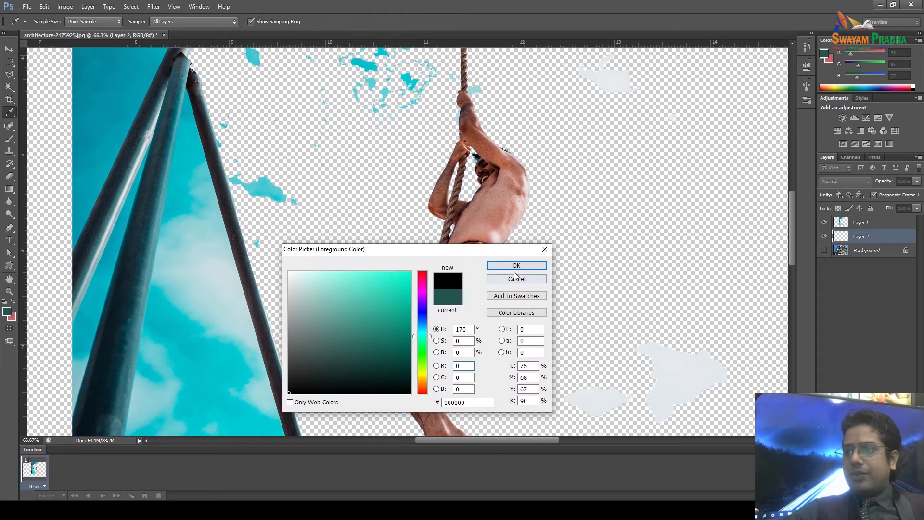
{"action": "left_click", "coordinate": [513, 268]}
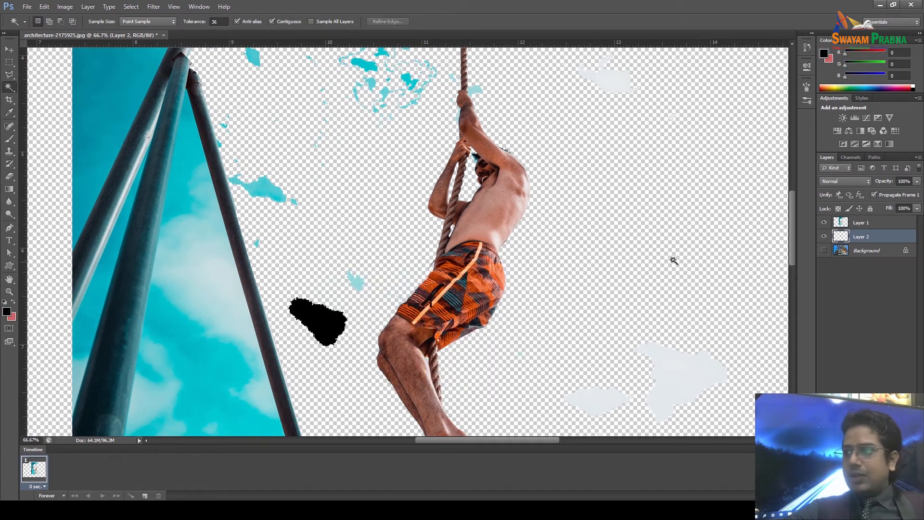
{"action": "key", "text": "alt+BackSpace"}
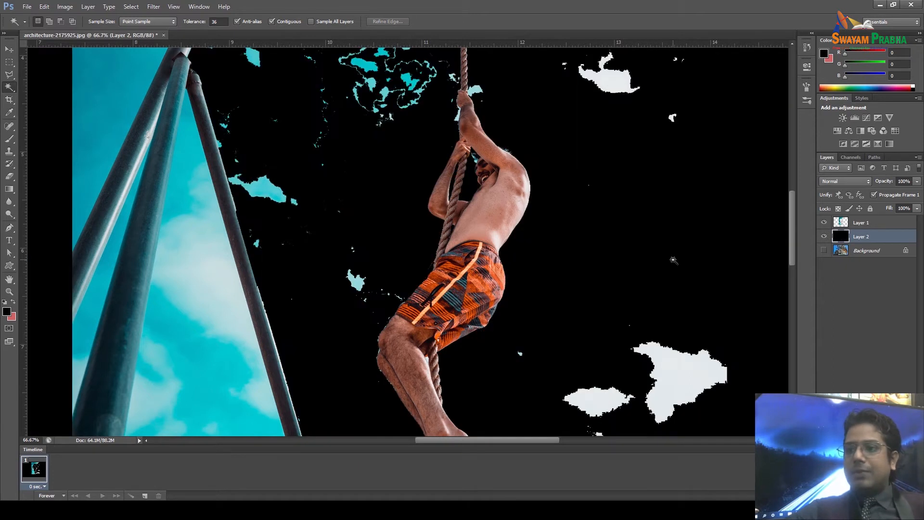
Select the poles and sky on the climber photo's left side with a tall Rectangular Marquee that stops short of the climber.
{"action": "scroll", "coordinate": [591, 196], "scroll_direction": "up", "scroll_amount": 3}
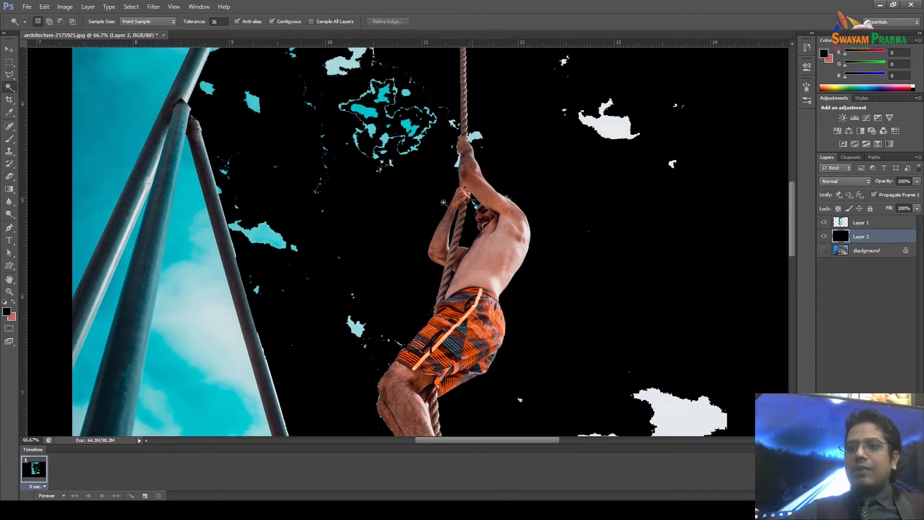
{"action": "scroll", "coordinate": [387, 217], "scroll_direction": "down", "scroll_amount": 3}
{"action": "key", "text": "ctrl+minus"}
{"action": "key", "text": "ctrl+minus"}
{"action": "key", "text": "ctrl+minus"}
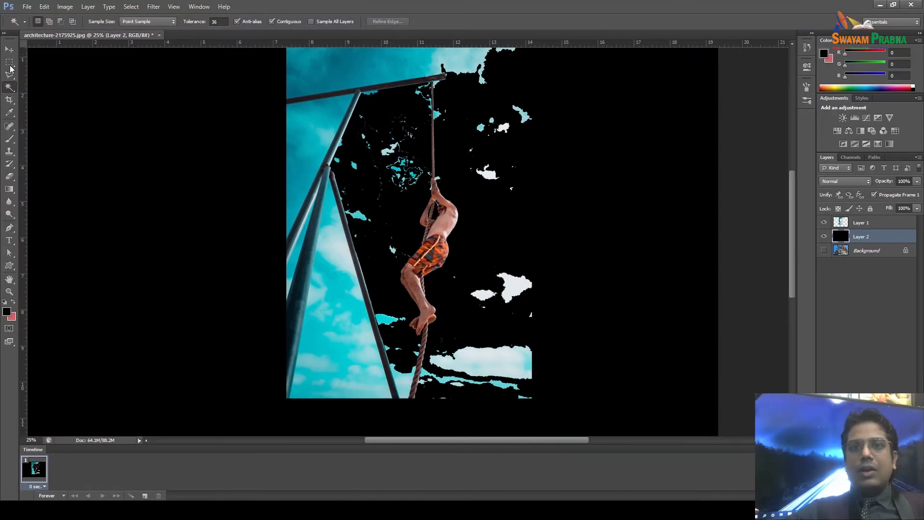
{"action": "left_click", "coordinate": [10, 63]}
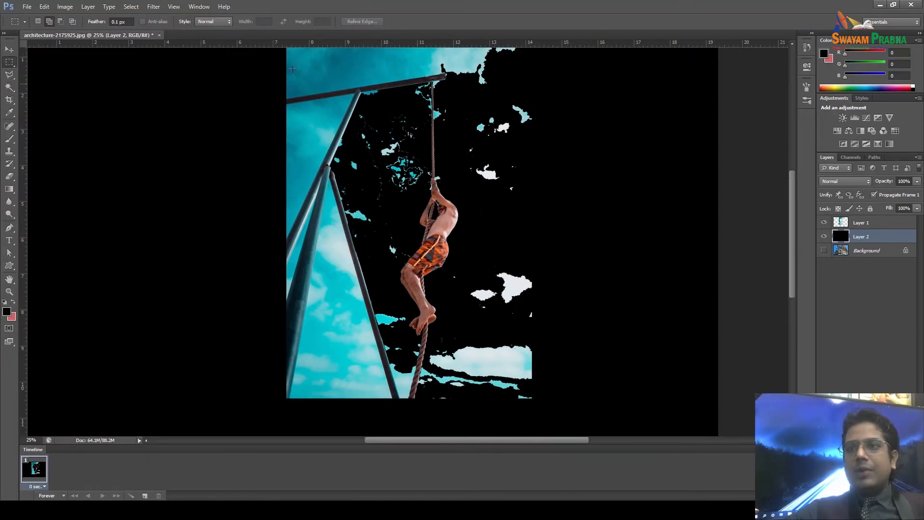
{"action": "left_click_drag", "start_coordinate": [389, 407], "coordinate": [215, 29]}
{"action": "scroll", "coordinate": [286, 94], "scroll_direction": "down", "scroll_amount": 5}
{"action": "scroll", "coordinate": [323, 109], "scroll_direction": "down", "scroll_amount": 2}
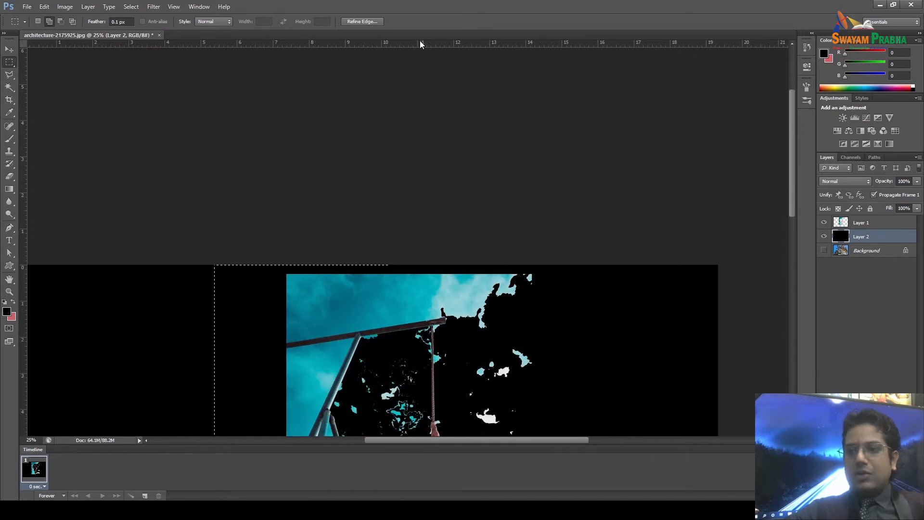
{"action": "key", "text": "Delete"}
{"action": "scroll", "coordinate": [399, 179], "scroll_direction": "down", "scroll_amount": 1}
{"action": "scroll", "coordinate": [402, 82], "scroll_direction": "up", "scroll_amount": 3}
{"action": "scroll", "coordinate": [405, 82], "scroll_direction": "down", "scroll_amount": 2}
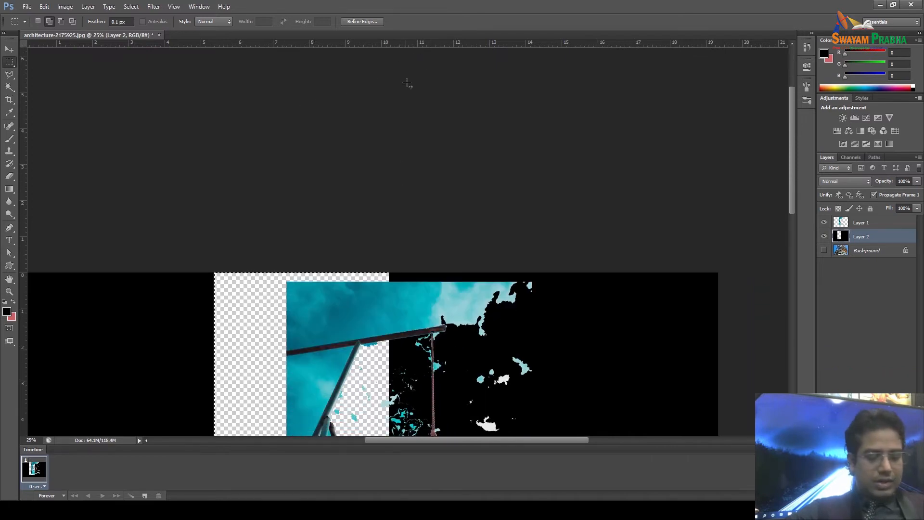
{"action": "scroll", "coordinate": [408, 84], "scroll_direction": "right", "scroll_amount": 1}
{"action": "key", "text": "ctrl+z"}
{"action": "scroll", "coordinate": [415, 92], "scroll_direction": "down", "scroll_amount": 1}
{"action": "scroll", "coordinate": [448, 114], "scroll_direction": "down", "scroll_amount": 1}
Make Layer 1 active and delete the poles and sky inside the rectangular selection from it.
{"action": "left_click", "coordinate": [860, 223]}
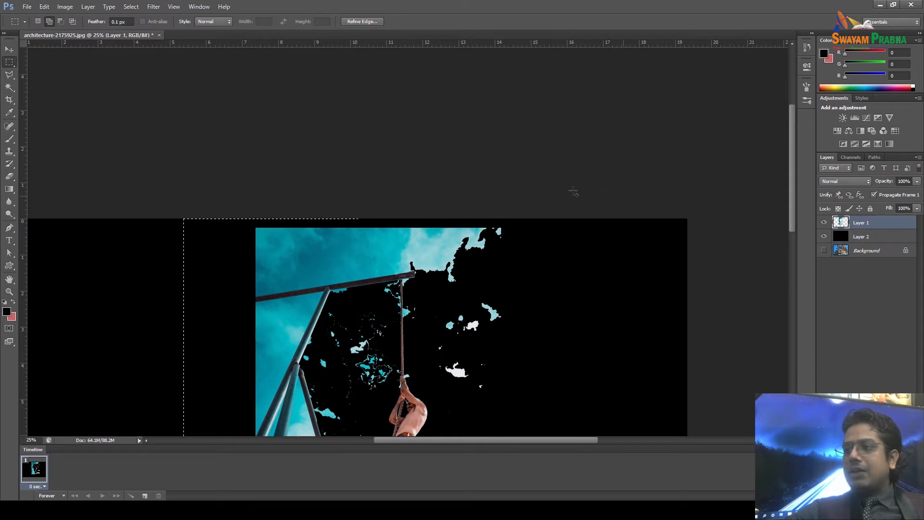
{"action": "scroll", "coordinate": [382, 147], "scroll_direction": "down", "scroll_amount": 3}
{"action": "scroll", "coordinate": [382, 147], "scroll_direction": "down", "scroll_amount": 1}
{"action": "key", "text": "Delete"}
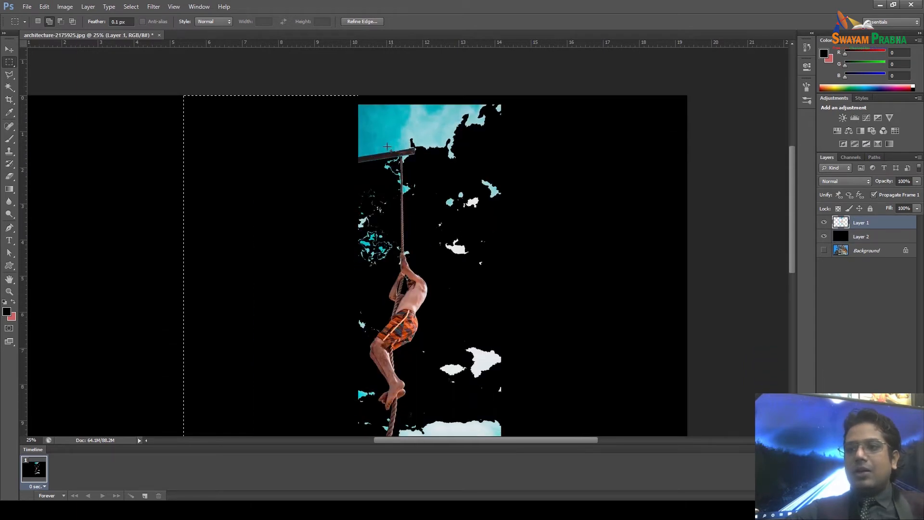
{"action": "scroll", "coordinate": [402, 208], "scroll_direction": "down", "scroll_amount": 3}
{"action": "left_click_drag", "start_coordinate": [339, 307], "coordinate": [385, 381]}
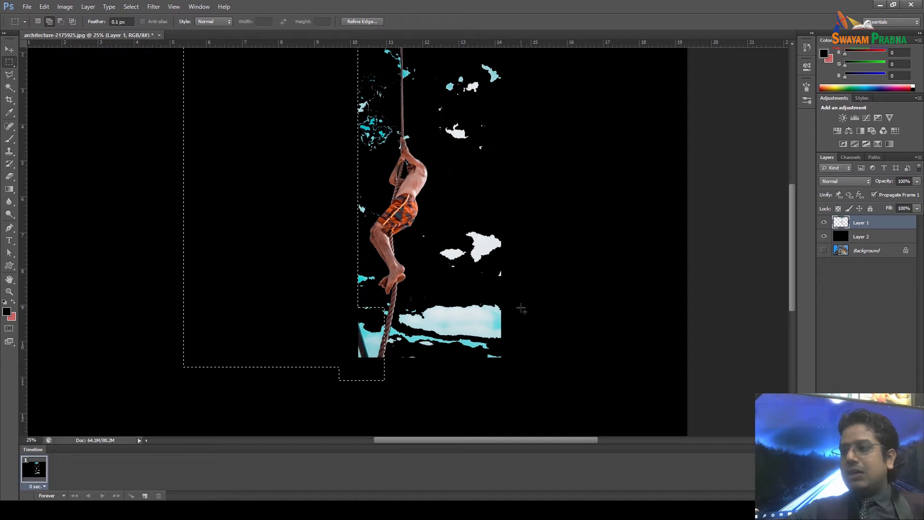
{"action": "key", "text": "ctrl+d"}
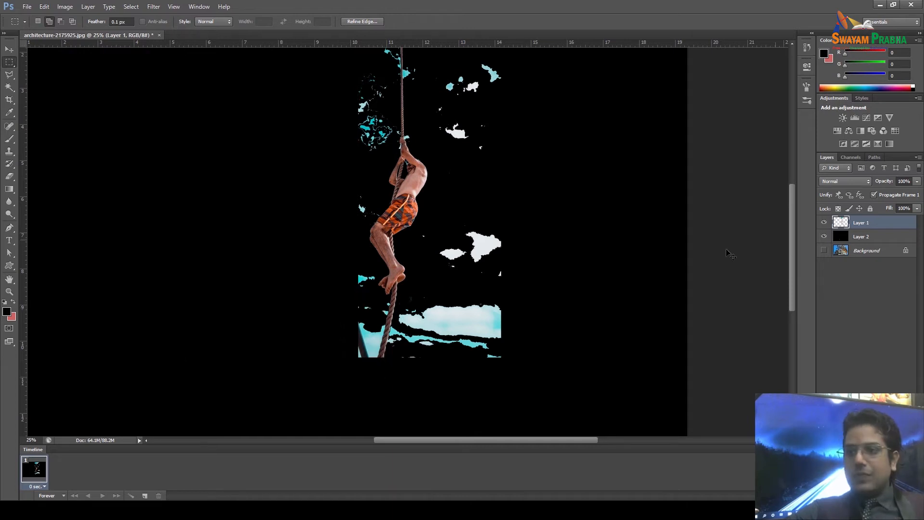
Set the marquee to New Selection and delete the sky leftovers to the climber's right, beside the lower rope and the upper rope.
{"action": "left_click", "coordinate": [38, 21]}
{"action": "left_click_drag", "start_coordinate": [576, 217], "coordinate": [422, 385]}
{"action": "key", "text": "Delete"}
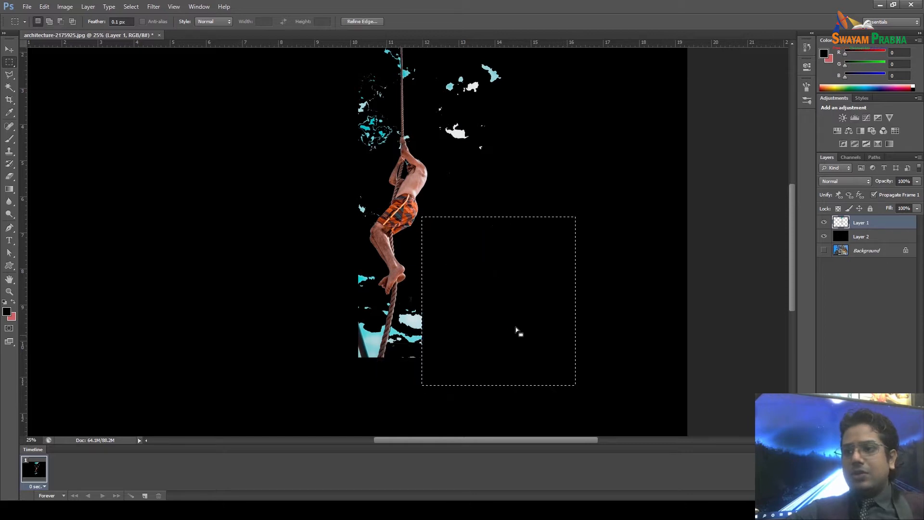
{"action": "mouse_move", "coordinate": [453, 309]}
{"action": "left_mouse_down"}
{"action": "mouse_move", "coordinate": [365, 340]}
{"action": "mouse_move", "coordinate": [398, 367]}
{"action": "left_mouse_up"}
{"action": "key", "text": "Delete"}
{"action": "mouse_move", "coordinate": [526, 58]}
{"action": "left_mouse_down"}
{"action": "mouse_move", "coordinate": [503, 67]}
{"action": "mouse_move", "coordinate": [432, 157]}
{"action": "left_mouse_up"}
{"action": "key", "text": "Delete"}
Delete the sky above the horizontal beam and the leftover sky beyond the beam's right end using rectangular selections.
{"action": "scroll", "coordinate": [354, 118], "scroll_direction": "up", "scroll_amount": 4}
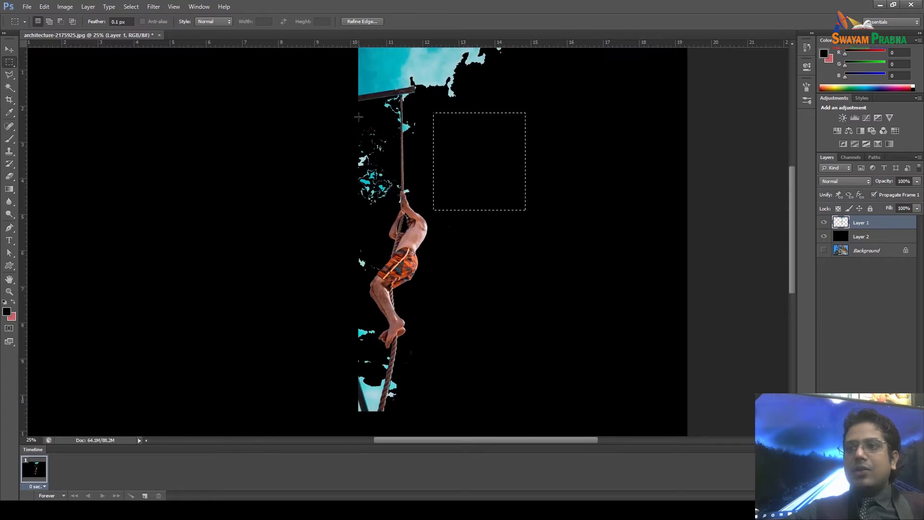
{"action": "scroll", "coordinate": [354, 118], "scroll_direction": "up", "scroll_amount": 1}
{"action": "left_click_drag", "start_coordinate": [330, 89], "coordinate": [508, 141]}
{"action": "key", "text": "Delete"}
{"action": "key", "text": "ctrl+d"}
{"action": "left_click_drag", "start_coordinate": [425, 124], "coordinate": [506, 183]}
{"action": "key", "text": "Delete"}
Delete the sky leftovers left of the upper rope, the climber's waist and his feet with rectangular selections, finally clearing the selection.
{"action": "left_click_drag", "start_coordinate": [338, 187], "coordinate": [396, 258]}
{"action": "key", "text": "Delete"}
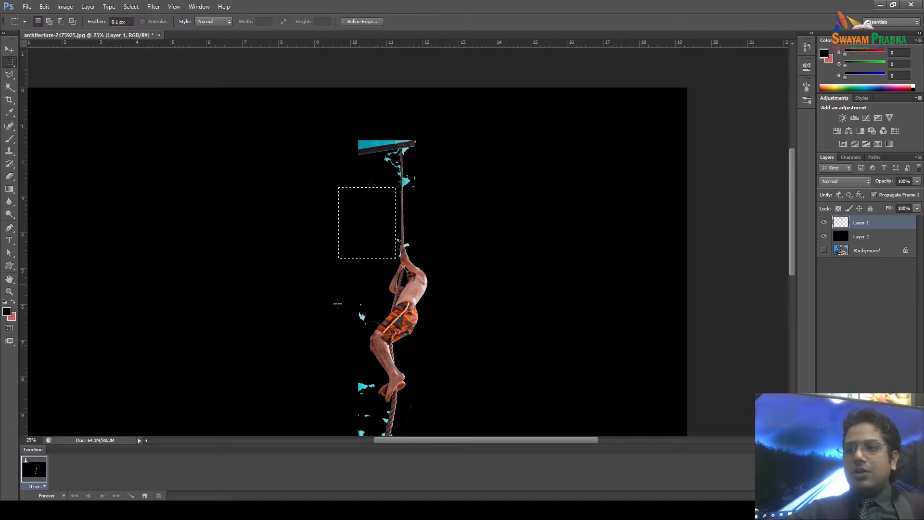
{"action": "left_click_drag", "start_coordinate": [333, 287], "coordinate": [379, 324]}
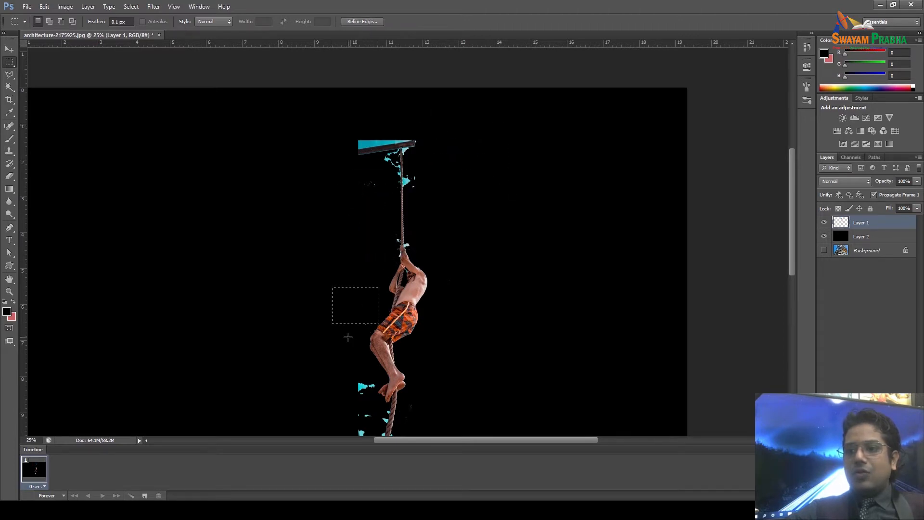
{"action": "scroll", "coordinate": [345, 294], "scroll_direction": "down", "scroll_amount": 3}
{"action": "mouse_move", "coordinate": [325, 273]}
{"action": "left_mouse_down"}
{"action": "mouse_move", "coordinate": [373, 359]}
{"action": "mouse_move", "coordinate": [374, 398]}
{"action": "left_mouse_up"}
{"action": "key", "text": "Delete"}
{"action": "left_click_drag", "start_coordinate": [336, 223], "coordinate": [373, 246]}
{"action": "left_click", "coordinate": [452, 131]}
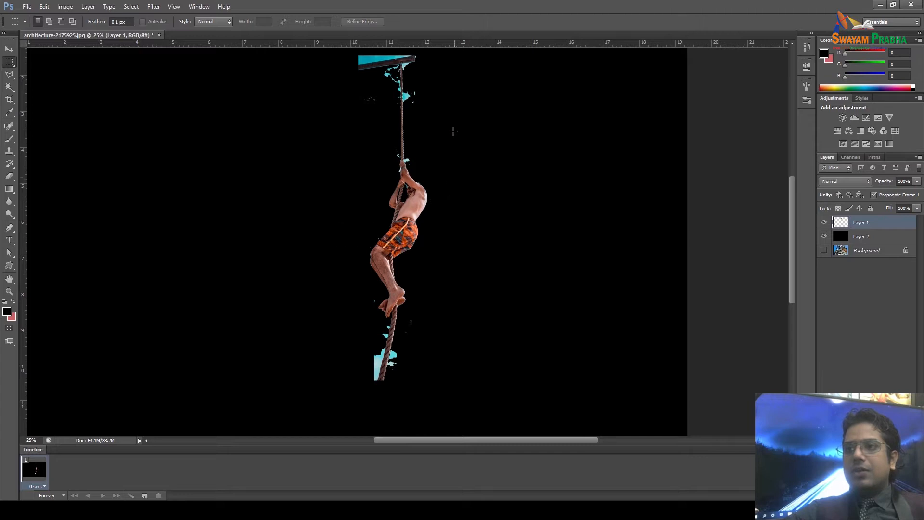
Outline the cyan patch to the right of the climber's upper hand with the Polygonal Lasso, delete it and clear the selection.
{"action": "scroll", "coordinate": [448, 140], "scroll_direction": "up", "scroll_amount": 2}
{"action": "scroll", "coordinate": [443, 144], "scroll_direction": "up", "scroll_amount": 4}
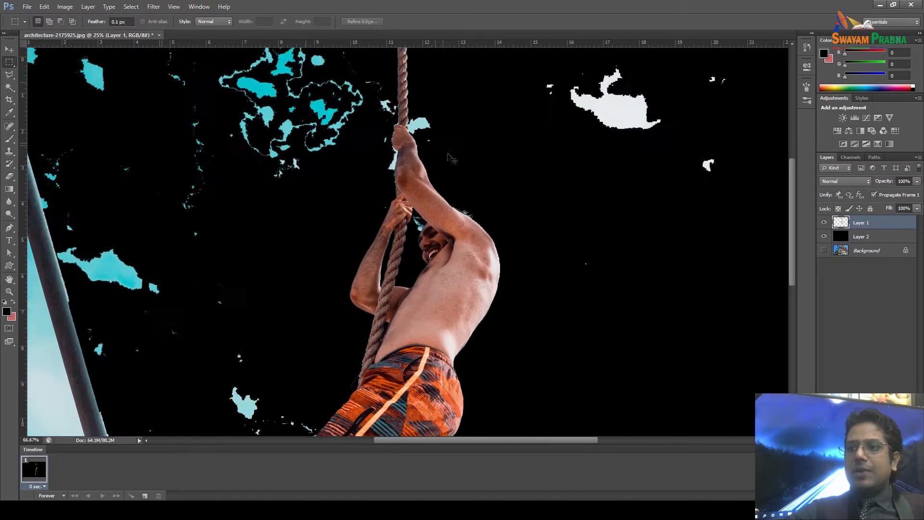
{"action": "scroll", "coordinate": [459, 155], "scroll_direction": "up", "scroll_amount": 2}
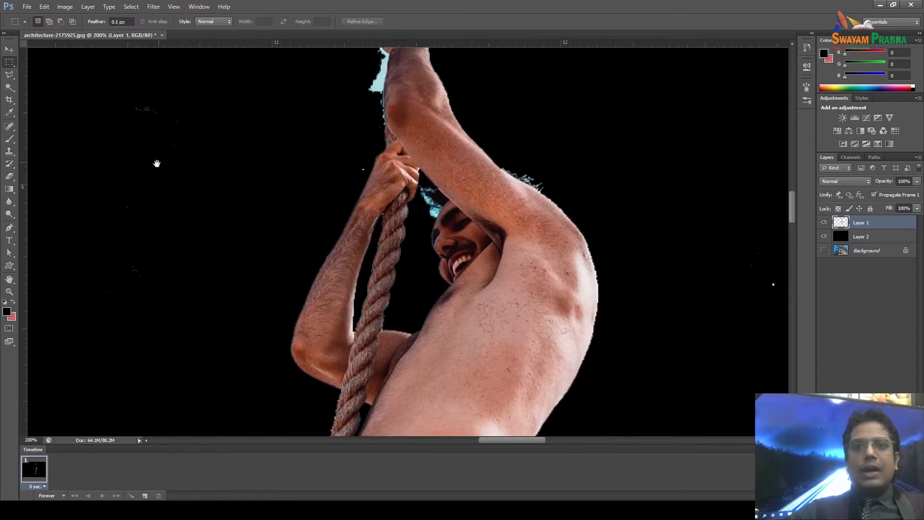
{"action": "left_click_drag", "start_coordinate": [157, 161], "coordinate": [145, 273]}
{"action": "left_click", "coordinate": [7, 77]}
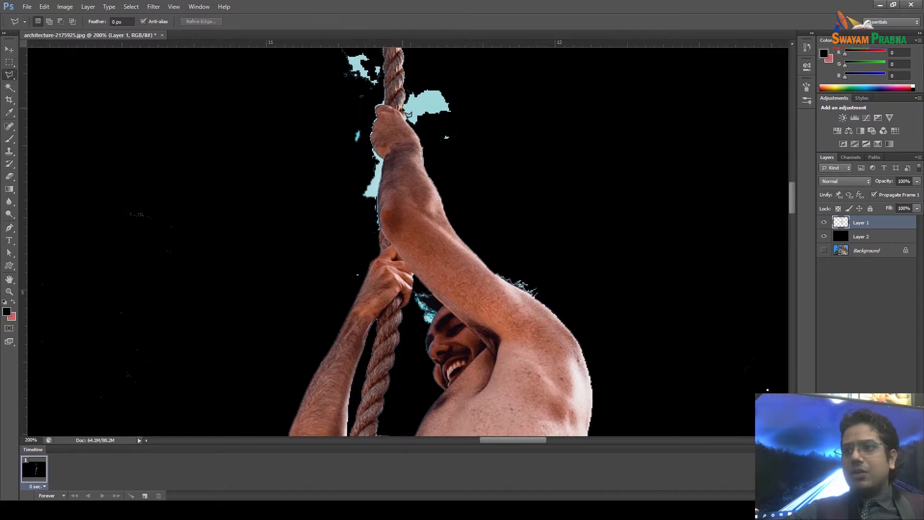
{"action": "left_click", "coordinate": [442, 157]}
{"action": "left_click", "coordinate": [485, 165]}
{"action": "left_click", "coordinate": [492, 104]}
{"action": "left_click", "coordinate": [453, 69]}
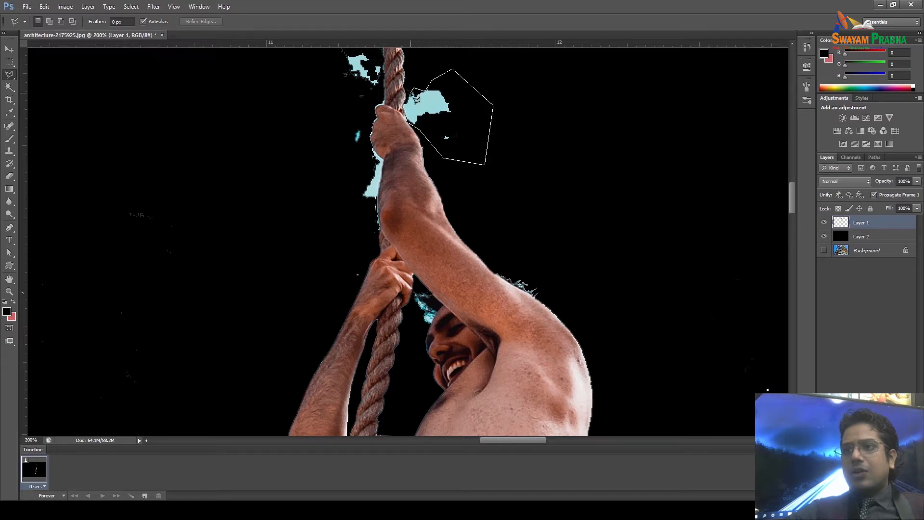
{"action": "double_click", "coordinate": [408, 114]}
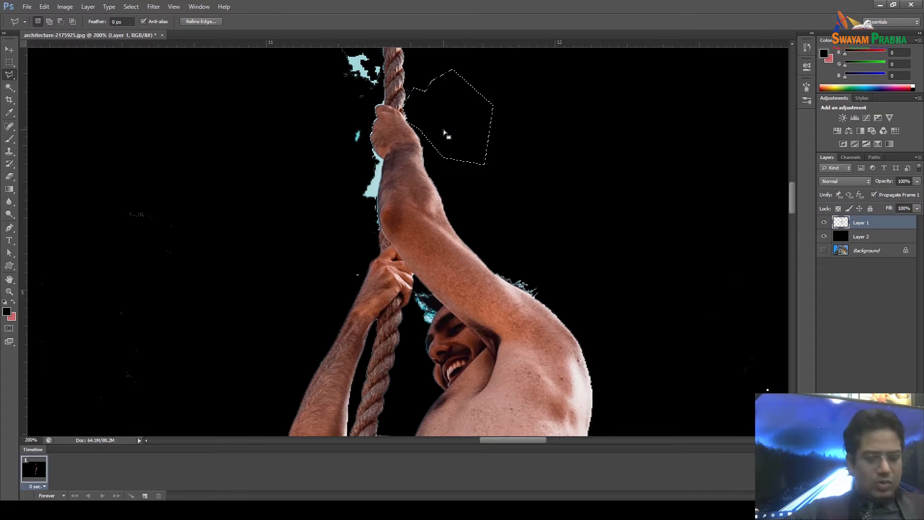
{"action": "key", "text": "ctrl+d"}
Delete the sky patch left of the raised forearm with the Magic Wand, and the patches left of the rope and upper hand with the Lasso.
{"action": "key", "text": "w"}
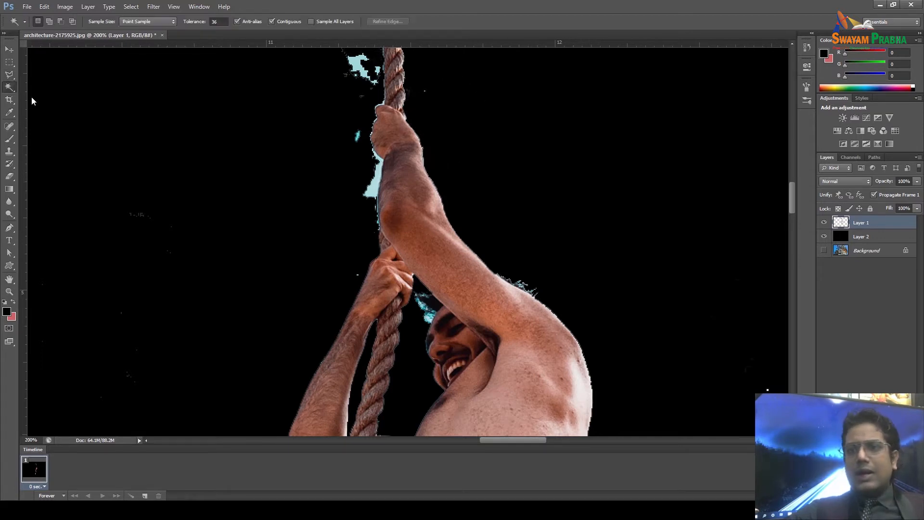
{"action": "left_click", "coordinate": [374, 187]}
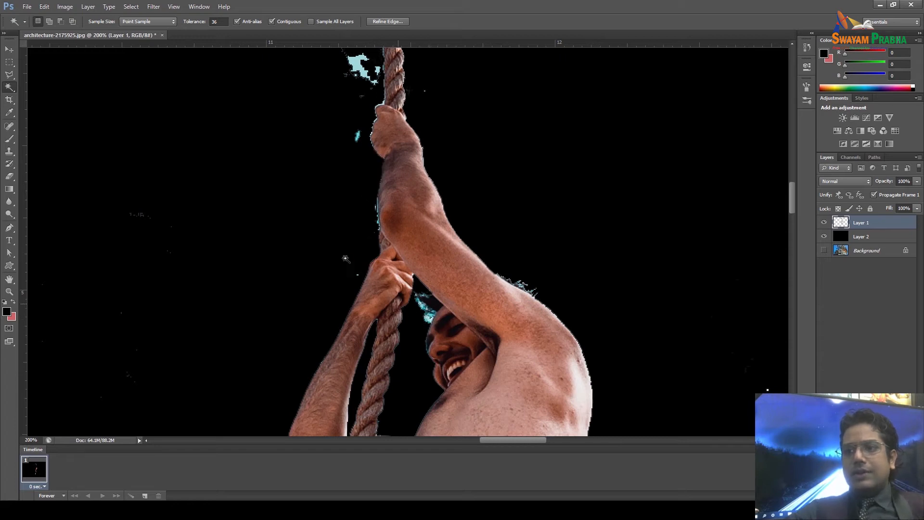
{"action": "scroll", "coordinate": [327, 230], "scroll_direction": "up", "scroll_amount": 3}
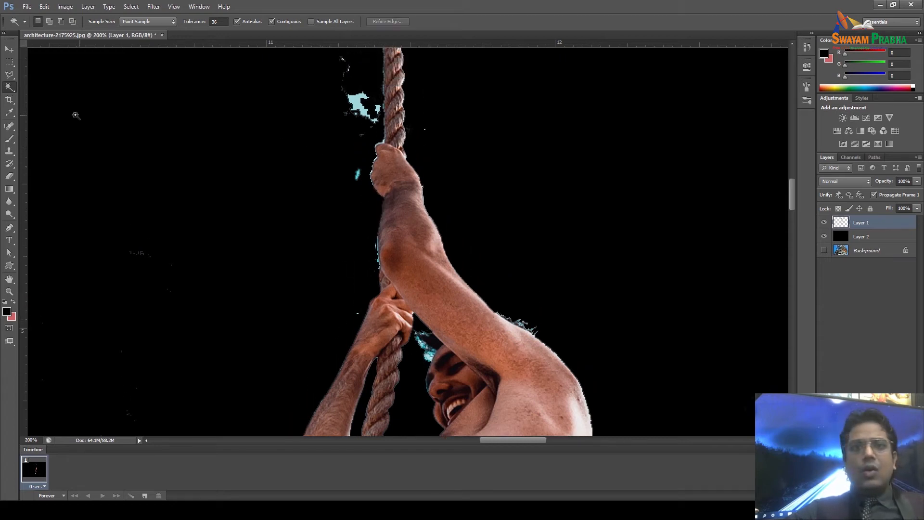
{"action": "left_click_drag", "start_coordinate": [9, 75], "coordinate": [75, 76]}
{"action": "left_click", "coordinate": [53, 73]}
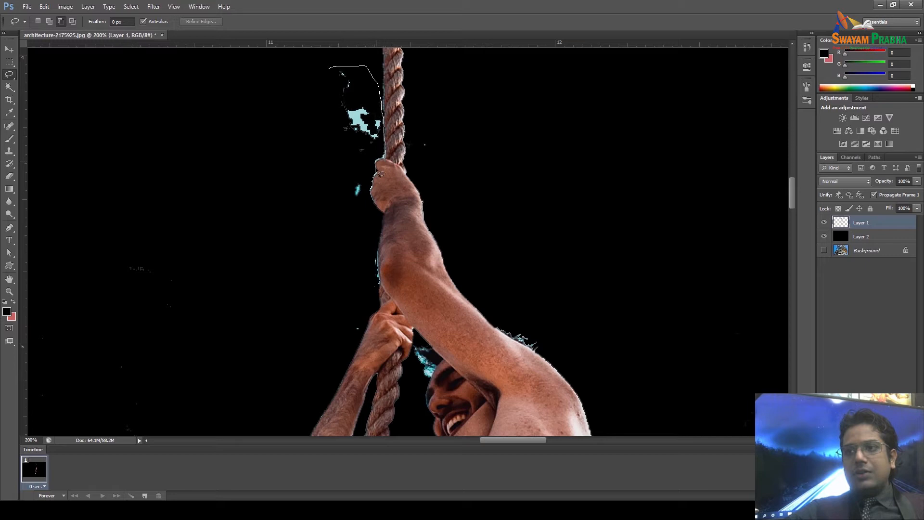
{"action": "mouse_move", "coordinate": [368, 197]}
{"action": "left_mouse_down"}
{"action": "mouse_move", "coordinate": [300, 117]}
{"action": "mouse_move", "coordinate": [340, 66]}
{"action": "mouse_move", "coordinate": [331, 67]}
{"action": "left_mouse_up"}
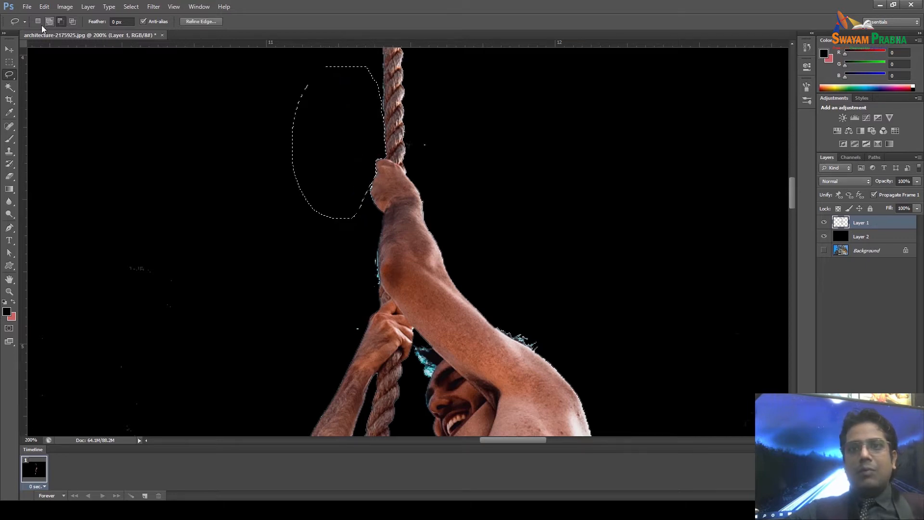
Set the Lasso to New Selection, delete the stray specks left of the climber's arms and clear the selection.
{"action": "scroll", "coordinate": [265, 205], "scroll_direction": "up", "scroll_amount": 2}
{"action": "scroll", "coordinate": [268, 202], "scroll_direction": "down", "scroll_amount": 5}
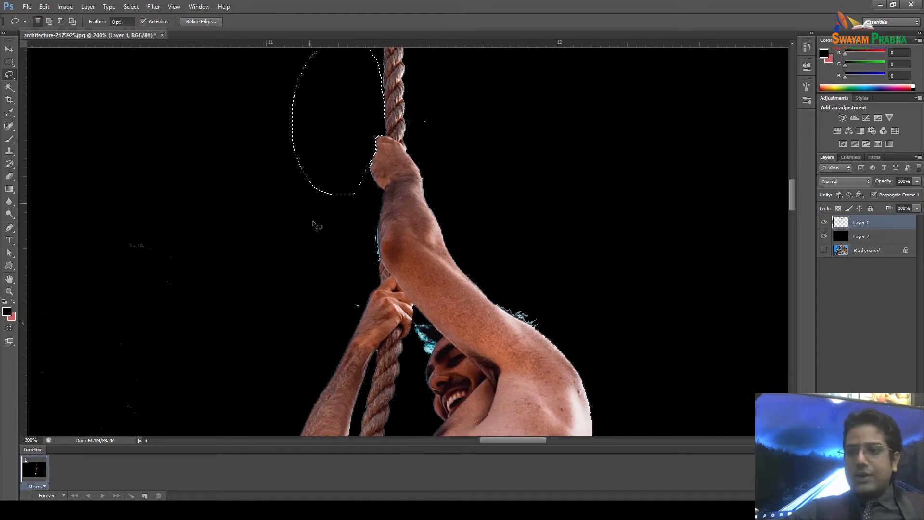
{"action": "mouse_move", "coordinate": [290, 279]}
{"action": "left_mouse_down"}
{"action": "mouse_move", "coordinate": [151, 389]}
{"action": "mouse_move", "coordinate": [14, 340]}
{"action": "mouse_move", "coordinate": [98, 138]}
{"action": "mouse_move", "coordinate": [350, 216]}
{"action": "left_mouse_up"}
{"action": "key", "text": "ctrl+d"}
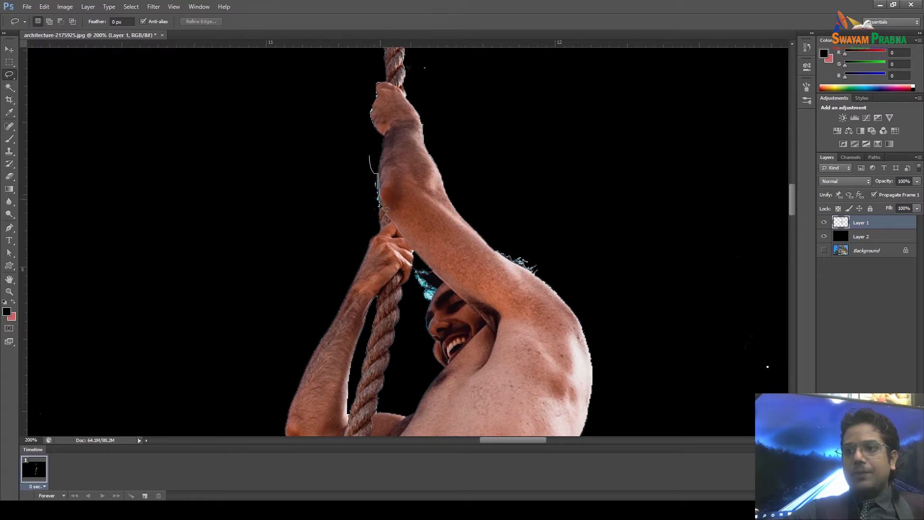
Outline the sky fringe left of the climber's raised forearm with the Lasso and delete it.
{"action": "left_click_drag", "start_coordinate": [370, 164], "coordinate": [376, 160]}
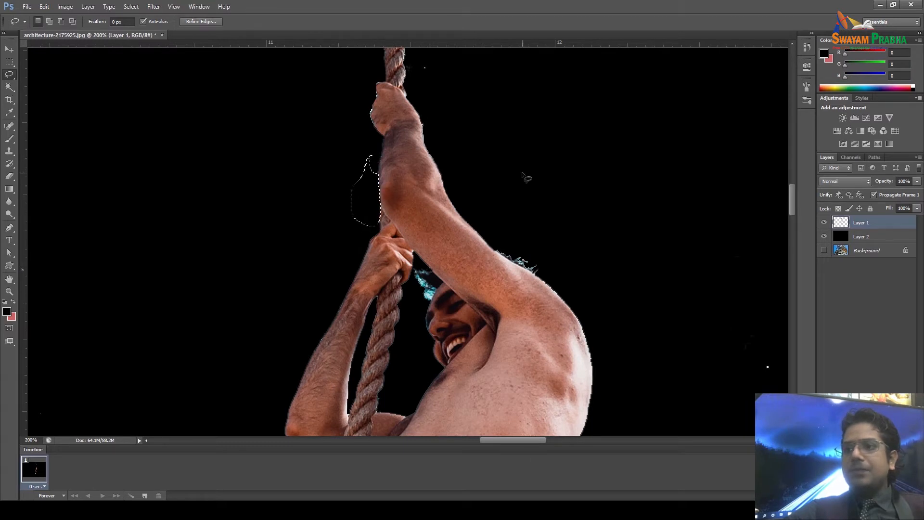
{"action": "scroll", "coordinate": [553, 196], "scroll_direction": "down", "scroll_amount": 3}
{"action": "mouse_move", "coordinate": [729, 334]}
{"action": "left_mouse_down"}
{"action": "mouse_move", "coordinate": [739, 219]}
{"action": "mouse_move", "coordinate": [724, 250]}
{"action": "left_mouse_up"}
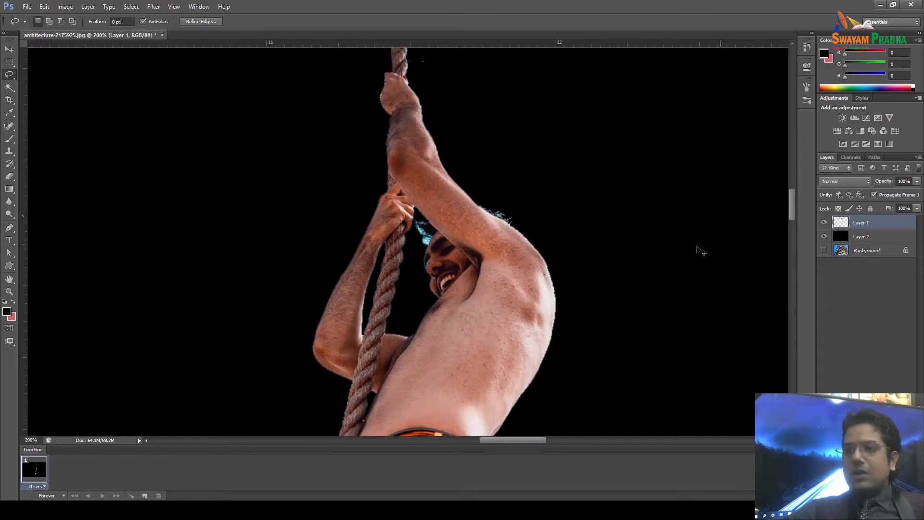
Outline the cyan patch on the right side of the upper rope below the beam, delete it and clear the selection.
{"action": "key", "text": "ctrl+minus"}
{"action": "key", "text": "ctrl+minus"}
{"action": "key", "text": "ctrl+minus"}
{"action": "key", "text": "ctrl+minus"}
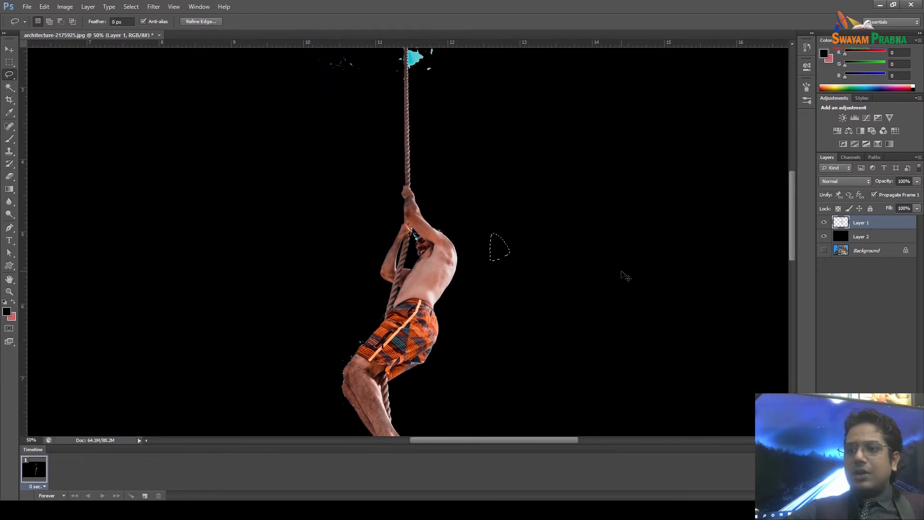
{"action": "key", "text": "ctrl+plus"}
{"action": "key", "text": "ctrl+plus"}
{"action": "key", "text": "ctrl+plus"}
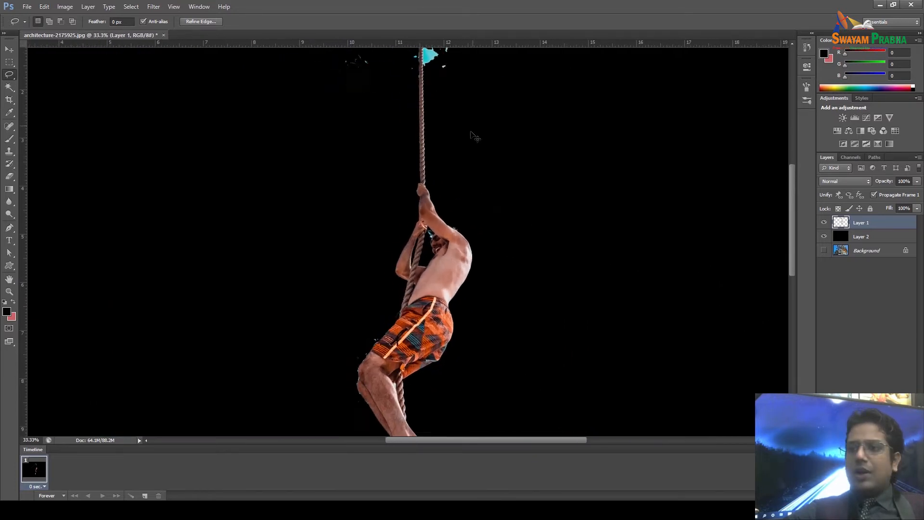
{"action": "left_click_drag", "start_coordinate": [578, 112], "coordinate": [518, 212]}
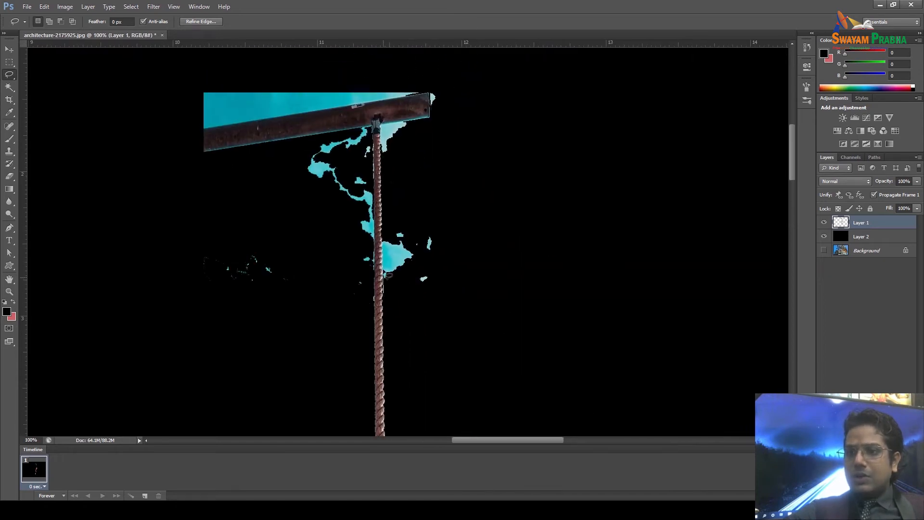
{"action": "mouse_move", "coordinate": [399, 221]}
{"action": "left_mouse_down"}
{"action": "mouse_move", "coordinate": [470, 263]}
{"action": "mouse_move", "coordinate": [416, 296]}
{"action": "mouse_move", "coordinate": [389, 299]}
{"action": "left_mouse_up"}
{"action": "key", "text": "Delete"}
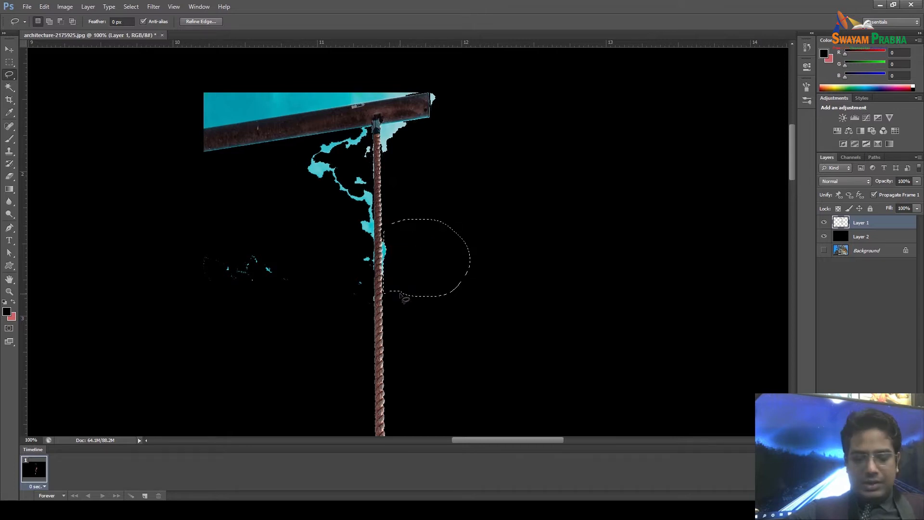
{"action": "key", "text": "ctrl+d"}
Delete the remaining cyan sliver along the right edge of the upper rope with the Lasso.
{"action": "key", "text": "ctrl+plus"}
{"action": "key", "text": "ctrl+plus"}
{"action": "key", "text": "ctrl+plus"}
{"action": "key", "text": "ctrl+d"}
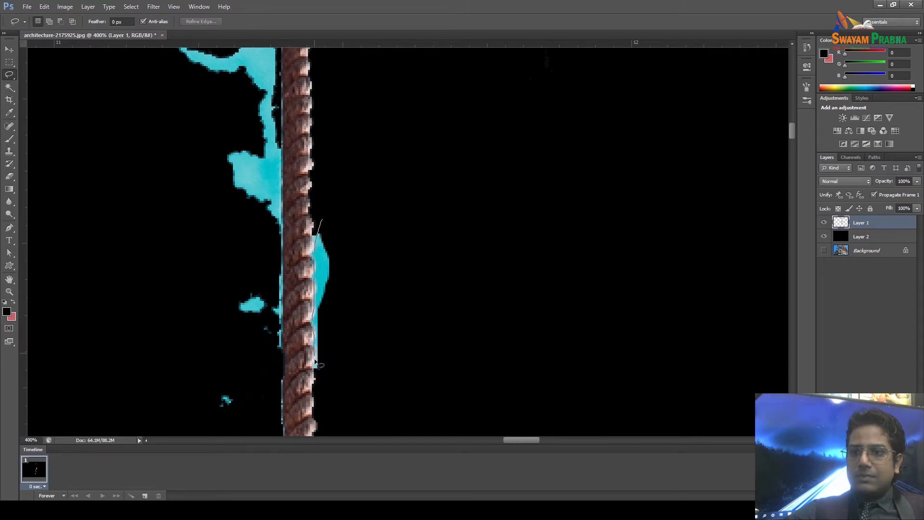
{"action": "mouse_move", "coordinate": [319, 380]}
{"action": "left_mouse_down"}
{"action": "mouse_move", "coordinate": [361, 356]}
{"action": "mouse_move", "coordinate": [375, 260]}
{"action": "mouse_move", "coordinate": [320, 223]}
{"action": "left_mouse_up"}
{"action": "key", "text": "Delete"}
Delete the cyan patches along the left edge of the upper rope with freehand Lasso selections.
{"action": "left_click_drag", "start_coordinate": [284, 103], "coordinate": [275, 195]}
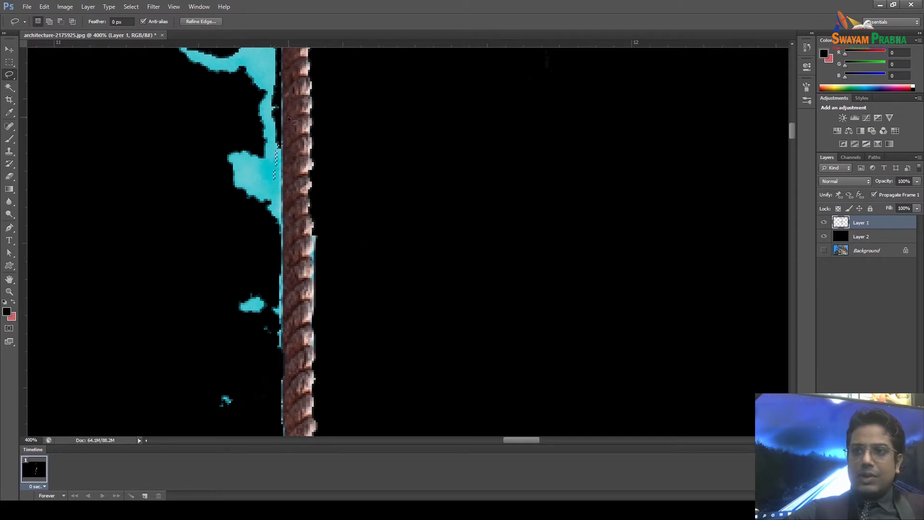
{"action": "left_click_drag", "start_coordinate": [283, 121], "coordinate": [284, 148]}
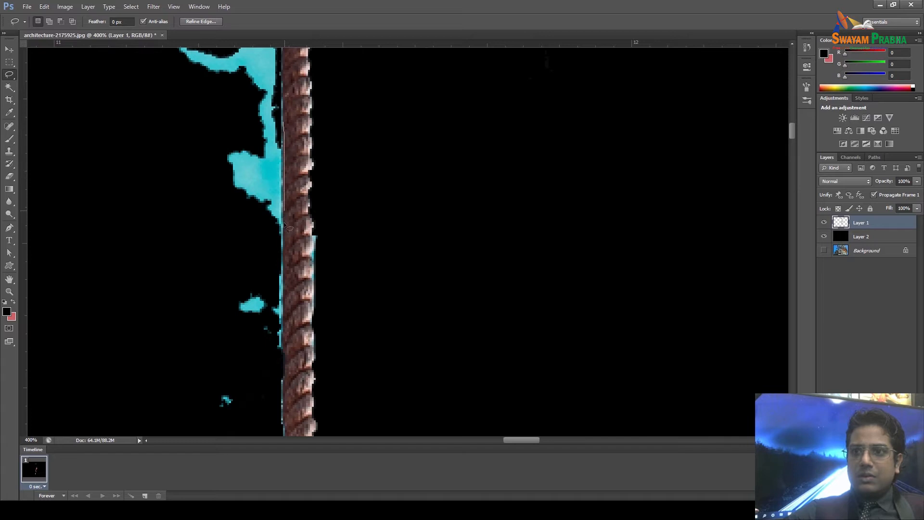
{"action": "mouse_move", "coordinate": [240, 424]}
{"action": "left_mouse_down"}
{"action": "mouse_move", "coordinate": [178, 400]}
{"action": "mouse_move", "coordinate": [130, 211]}
{"action": "mouse_move", "coordinate": [166, 101]}
{"action": "mouse_move", "coordinate": [217, 56]}
{"action": "mouse_move", "coordinate": [280, 91]}
{"action": "mouse_move", "coordinate": [289, 130]}
{"action": "left_mouse_up"}
{"action": "scroll", "coordinate": [403, 175], "scroll_direction": "up", "scroll_amount": 3}
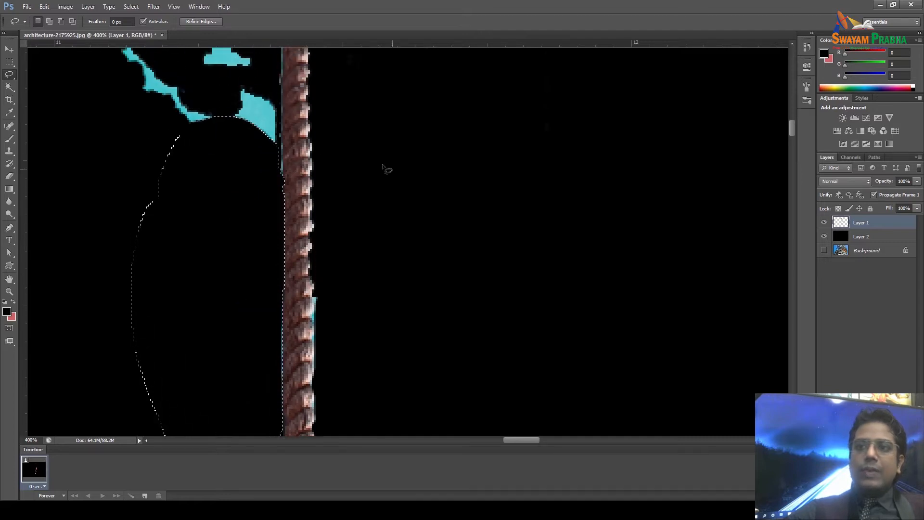
{"action": "left_click_drag", "start_coordinate": [283, 92], "coordinate": [281, 150]}
{"action": "mouse_move", "coordinate": [288, 224]}
{"action": "left_mouse_down"}
{"action": "mouse_move", "coordinate": [149, 264]}
{"action": "mouse_move", "coordinate": [18, 112]}
{"action": "mouse_move", "coordinate": [140, 152]}
{"action": "mouse_move", "coordinate": [206, 151]}
{"action": "left_mouse_up"}
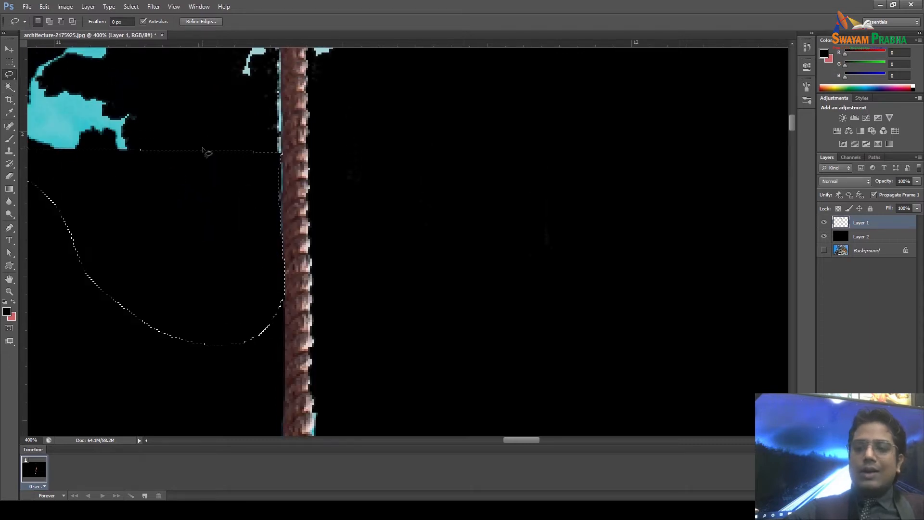
Outline the branching sky patches under the beam, left of the rope's top end, delete them and clear the selection.
{"action": "scroll", "coordinate": [212, 154], "scroll_direction": "up", "scroll_amount": 2}
{"action": "mouse_move", "coordinate": [238, 217]}
{"action": "left_mouse_down"}
{"action": "mouse_move", "coordinate": [362, 314]}
{"action": "mouse_move", "coordinate": [412, 322]}
{"action": "mouse_move", "coordinate": [411, 299]}
{"action": "left_mouse_up"}
{"action": "left_click_drag", "start_coordinate": [450, 90], "coordinate": [445, 117]}
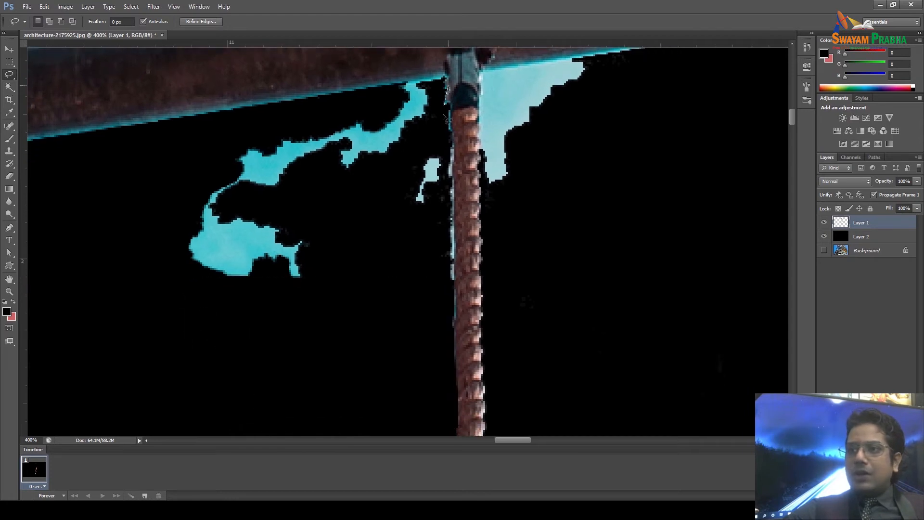
{"action": "mouse_move", "coordinate": [446, 332]}
{"action": "left_mouse_down"}
{"action": "mouse_move", "coordinate": [238, 357]}
{"action": "mouse_move", "coordinate": [107, 293]}
{"action": "mouse_move", "coordinate": [174, 153]}
{"action": "mouse_move", "coordinate": [310, 133]}
{"action": "mouse_move", "coordinate": [399, 90]}
{"action": "mouse_move", "coordinate": [450, 89]}
{"action": "left_mouse_up"}
{"action": "key", "text": "Delete"}
{"action": "key", "text": "ctrl+d"}
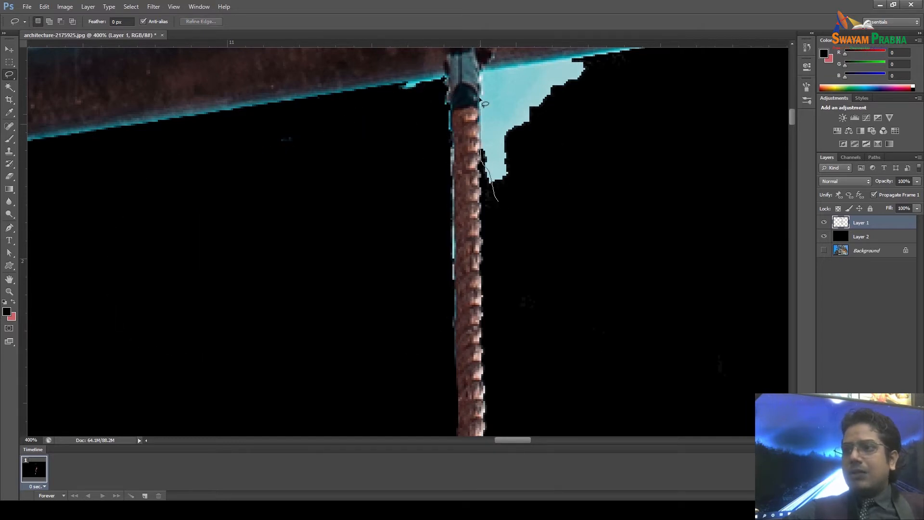
Lasso and delete the light sky patch under the beam, right of the rope's top end, then clear the selection.
{"action": "mouse_move", "coordinate": [572, 68]}
{"action": "left_mouse_down"}
{"action": "mouse_move", "coordinate": [663, 66]}
{"action": "mouse_move", "coordinate": [627, 194]}
{"action": "mouse_move", "coordinate": [510, 223]}
{"action": "mouse_move", "coordinate": [501, 203]}
{"action": "left_mouse_up"}
{"action": "key", "text": "Delete"}
{"action": "key", "text": "ctrl+d"}
{"action": "left_click_drag", "start_coordinate": [508, 141], "coordinate": [496, 148]}
{"action": "mouse_move", "coordinate": [515, 198]}
{"action": "left_mouse_down"}
{"action": "mouse_move", "coordinate": [520, 137]}
{"action": "mouse_move", "coordinate": [509, 142]}
{"action": "left_mouse_up"}
Delete the scattered specks left of the upper rope with a rectangular marquee and clear the selection.
{"action": "key", "text": "ctrl+minus"}
{"action": "key", "text": "ctrl+minus"}
{"action": "key", "text": "ctrl+minus"}
{"action": "key", "text": "ctrl+minus"}
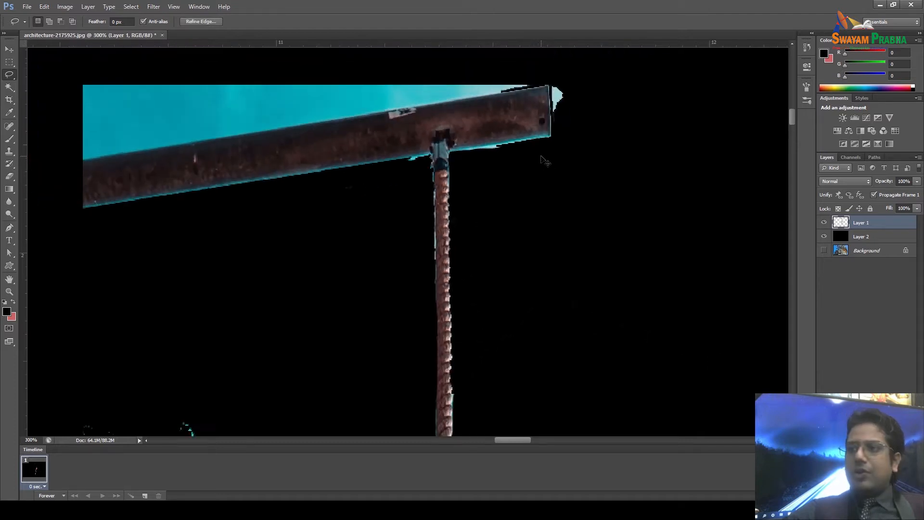
{"action": "key", "text": "ctrl+minus"}
{"action": "scroll", "coordinate": [392, 181], "scroll_direction": "down", "scroll_amount": 5}
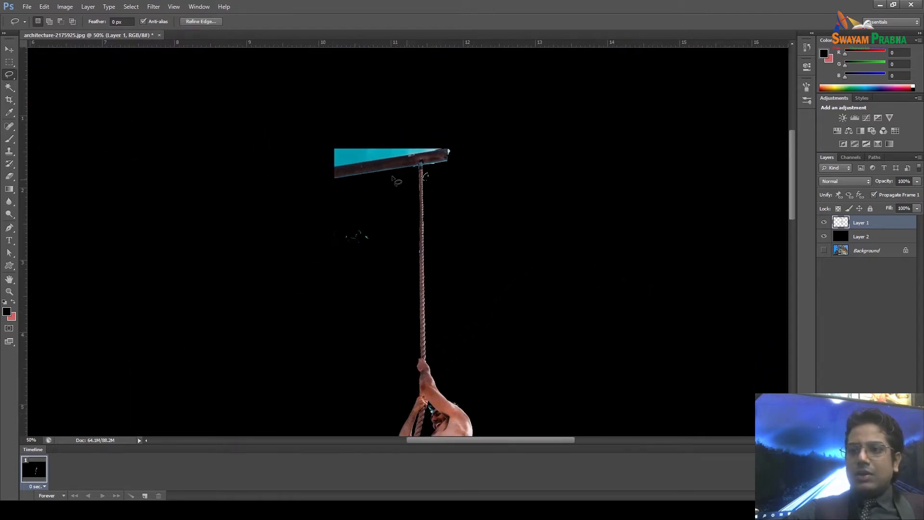
{"action": "left_click", "coordinate": [9, 62]}
{"action": "left_click_drag", "start_coordinate": [317, 116], "coordinate": [395, 169]}
{"action": "key", "text": "ctrl+d"}
{"action": "scroll", "coordinate": [291, 204], "scroll_direction": "down", "scroll_amount": 8}
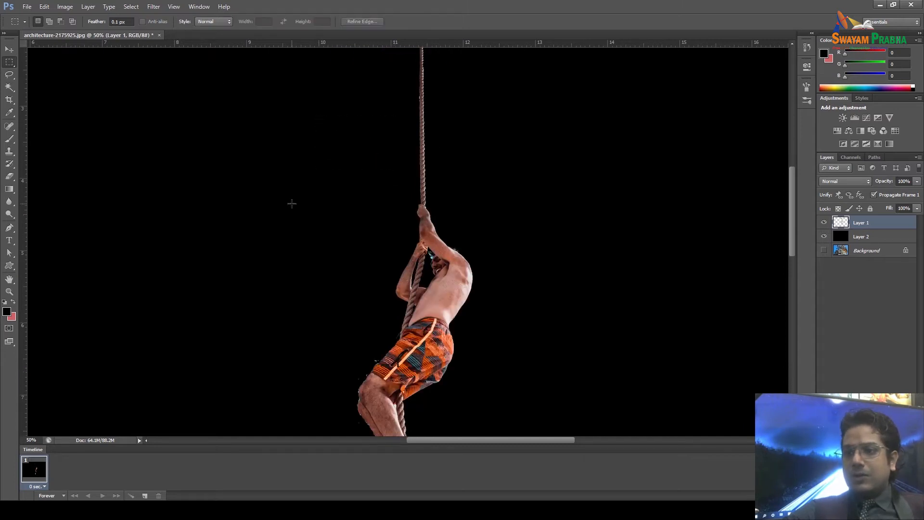
Set the Eraser to 87 px and erase the sky patches on both sides of the rope below the feet.
{"action": "scroll", "coordinate": [370, 230], "scroll_direction": "down", "scroll_amount": 3}
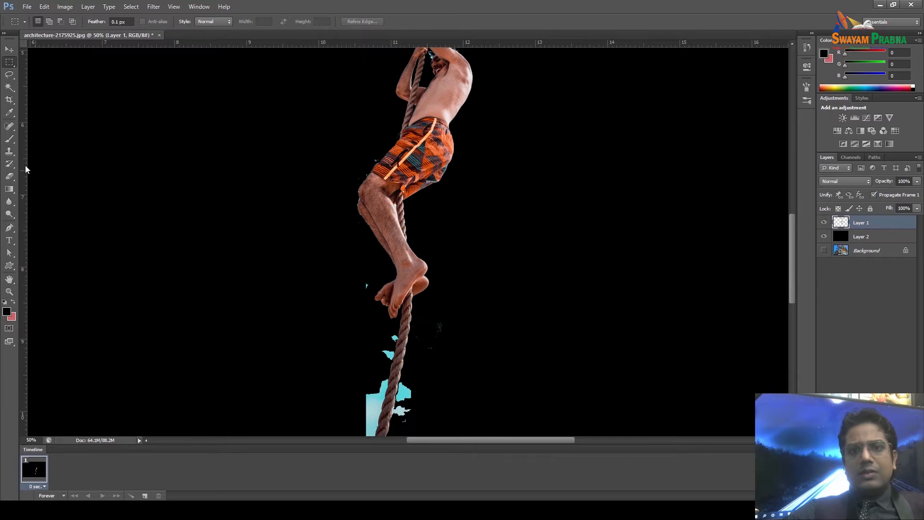
{"action": "left_click", "coordinate": [13, 176]}
{"action": "scroll", "coordinate": [313, 270], "scroll_direction": "down", "scroll_amount": 3}
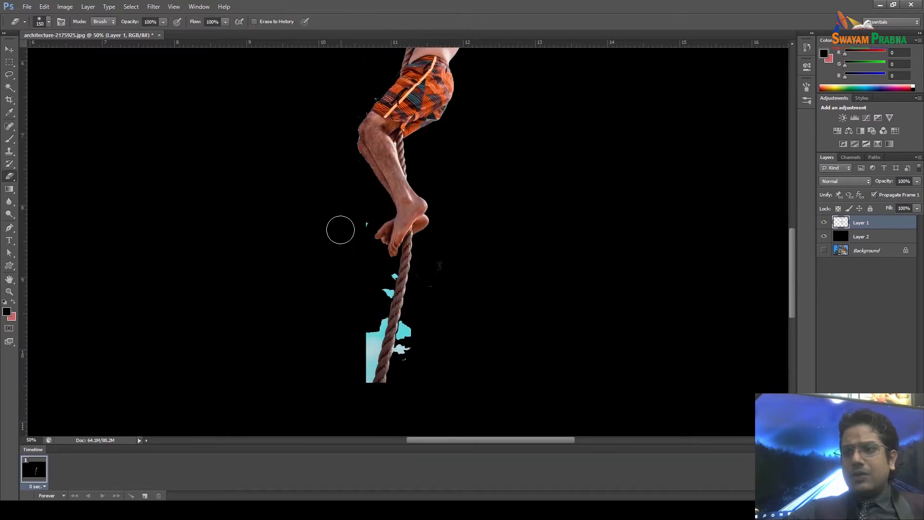
{"action": "right_click", "coordinate": [327, 206]}
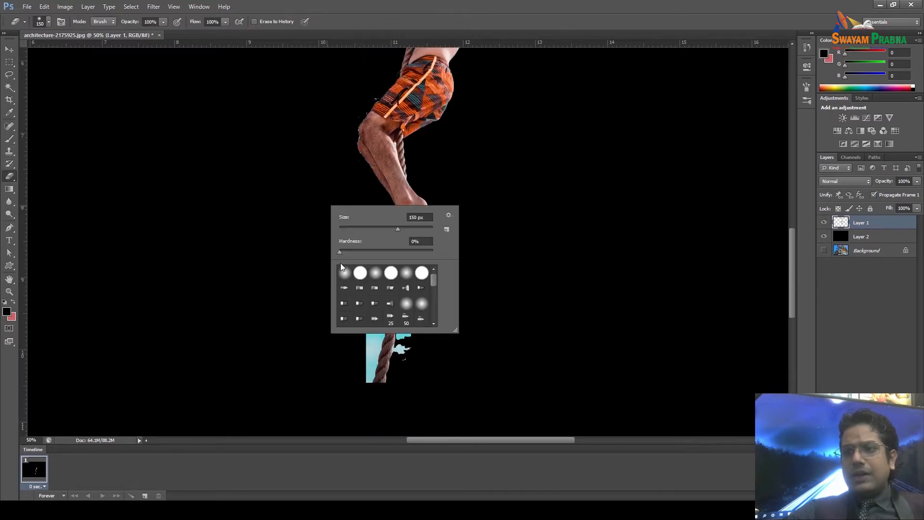
{"action": "left_click_drag", "start_coordinate": [379, 226], "coordinate": [379, 228]}
{"action": "left_click", "coordinate": [356, 193]}
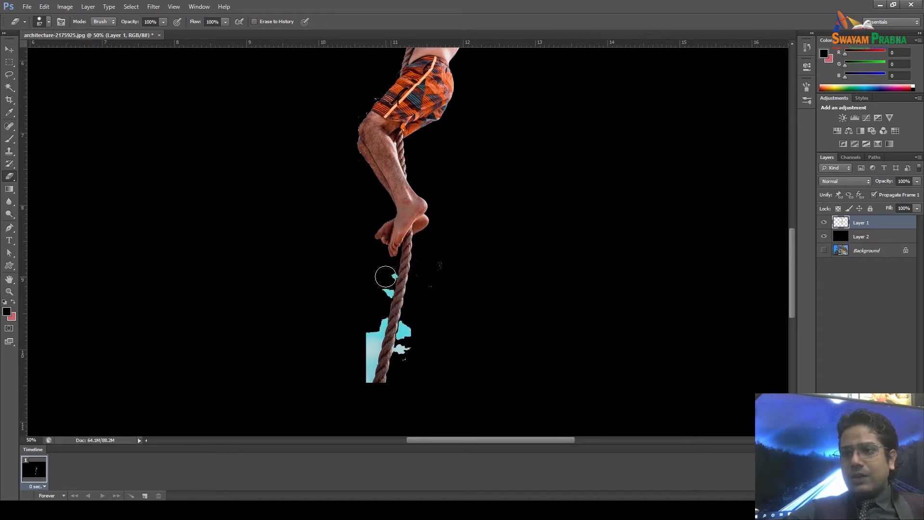
{"action": "left_click_drag", "start_coordinate": [379, 291], "coordinate": [364, 388]}
{"action": "mouse_move", "coordinate": [403, 356]}
{"action": "left_mouse_down"}
{"action": "mouse_move", "coordinate": [431, 299]}
{"action": "mouse_move", "coordinate": [419, 274]}
{"action": "mouse_move", "coordinate": [412, 279]}
{"action": "left_mouse_up"}
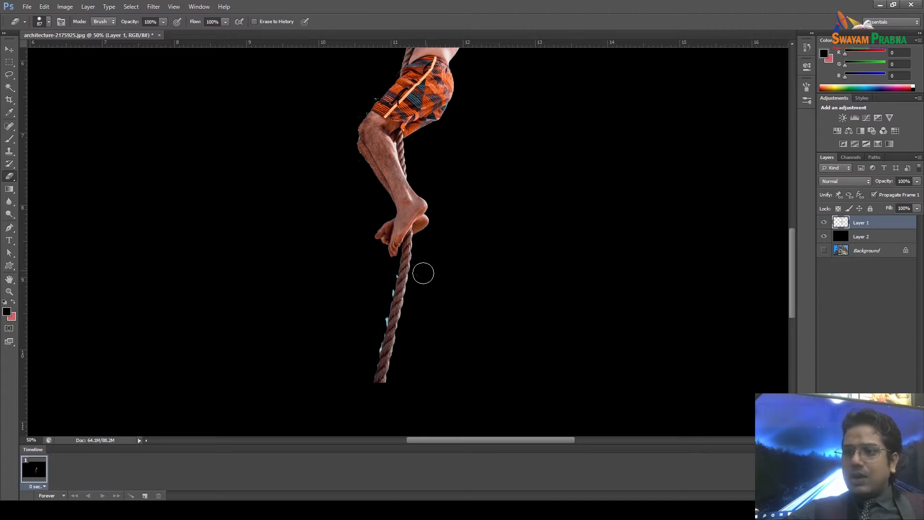
Erase the remaining cyan fringe along the left edge of the lower rope.
{"action": "key", "text": "ctrl+plus"}
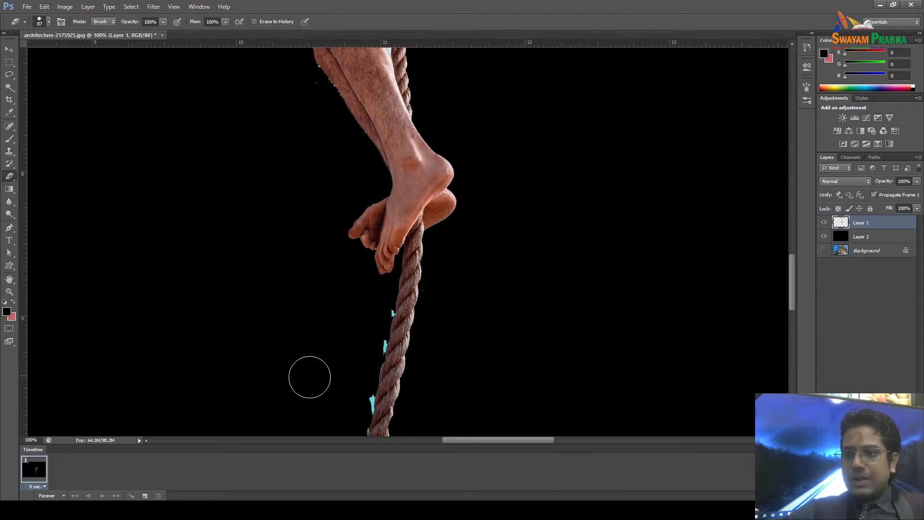
{"action": "scroll", "coordinate": [322, 361], "scroll_direction": "down", "scroll_amount": 2}
{"action": "left_click_drag", "start_coordinate": [362, 301], "coordinate": [371, 265]}
{"action": "left_click_drag", "start_coordinate": [355, 357], "coordinate": [351, 362]}
{"action": "scroll", "coordinate": [342, 331], "scroll_direction": "down", "scroll_amount": 3}
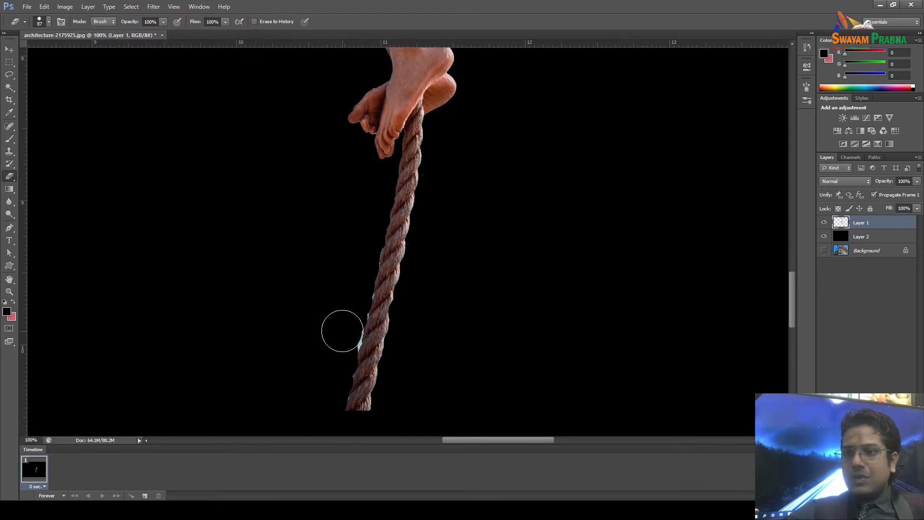
{"action": "scroll", "coordinate": [343, 331], "scroll_direction": "down", "scroll_amount": 2}
{"action": "left_click_drag", "start_coordinate": [349, 281], "coordinate": [356, 251]}
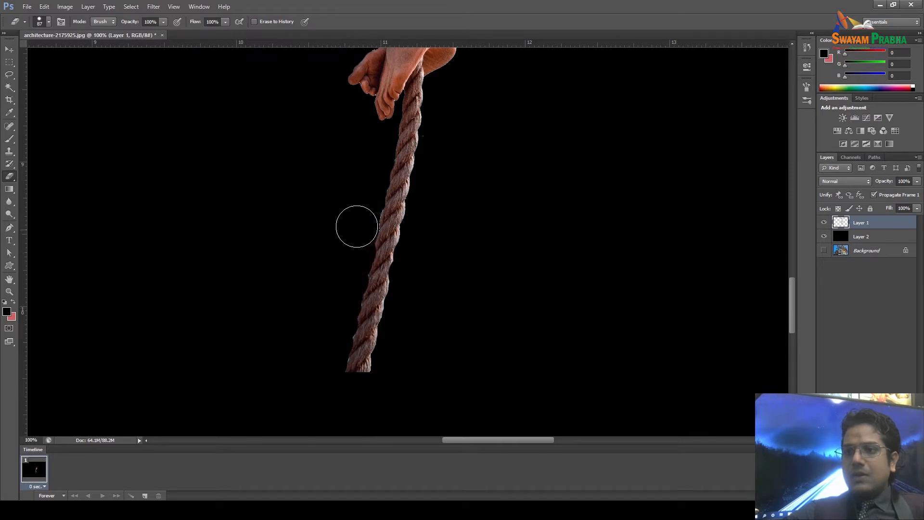
{"action": "scroll", "coordinate": [310, 239], "scroll_direction": "up", "scroll_amount": 1}
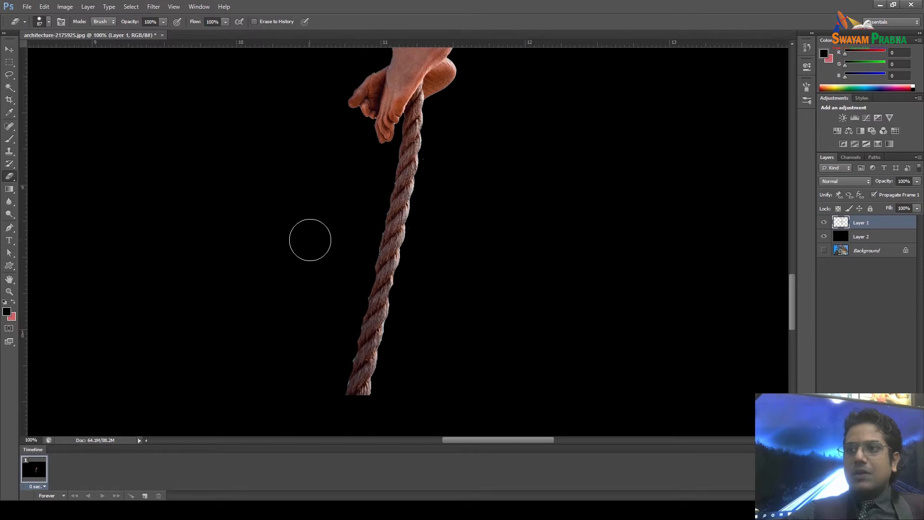
Erase the stray specks left of the climber's legs and shorts, and reduce the Eraser size to 30 px.
{"action": "scroll", "coordinate": [310, 240], "scroll_direction": "up", "scroll_amount": 6}
{"action": "left_click_drag", "start_coordinate": [318, 139], "coordinate": [298, 118]}
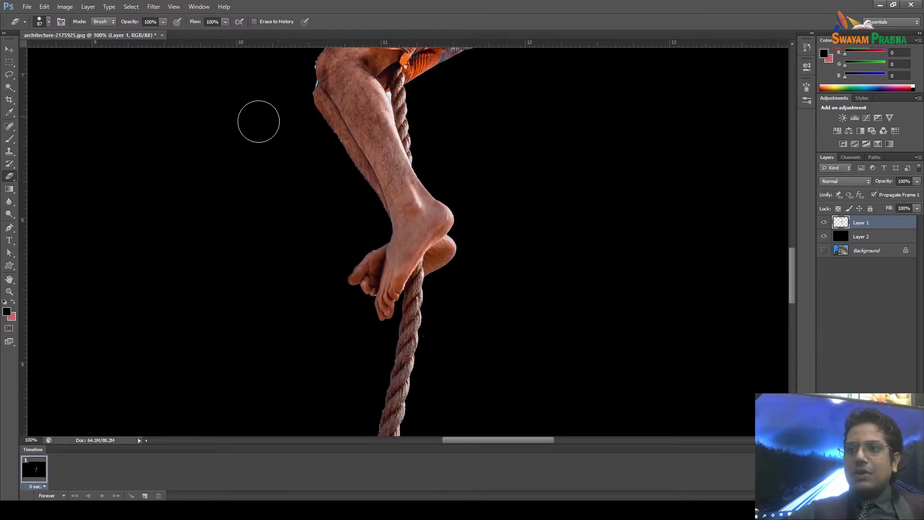
{"action": "scroll", "coordinate": [266, 150], "scroll_direction": "up", "scroll_amount": 4}
{"action": "key", "text": "bracketleft"}
{"action": "key", "text": "bracketleft"}
{"action": "key", "text": "bracketleft"}
{"action": "key", "text": "bracketleft"}
{"action": "key", "text": "bracketleft"}
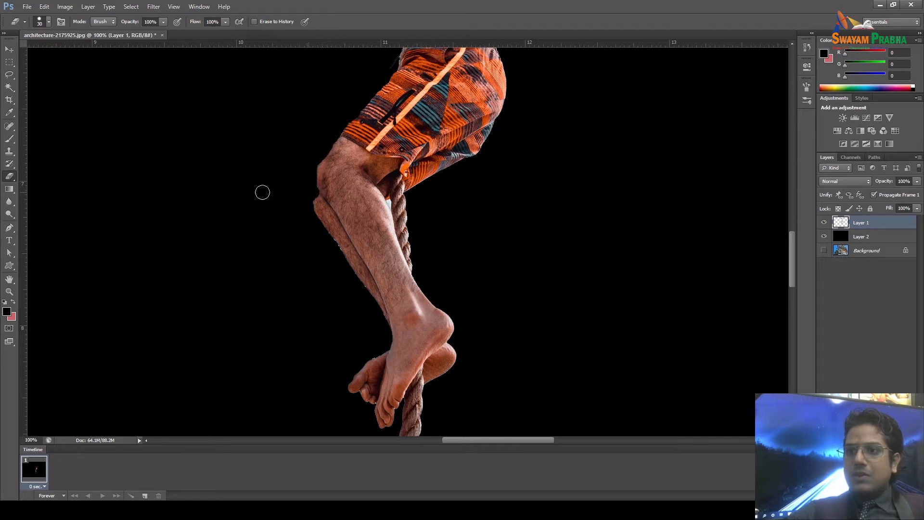
{"action": "scroll", "coordinate": [306, 219], "scroll_direction": "up", "scroll_amount": 10}
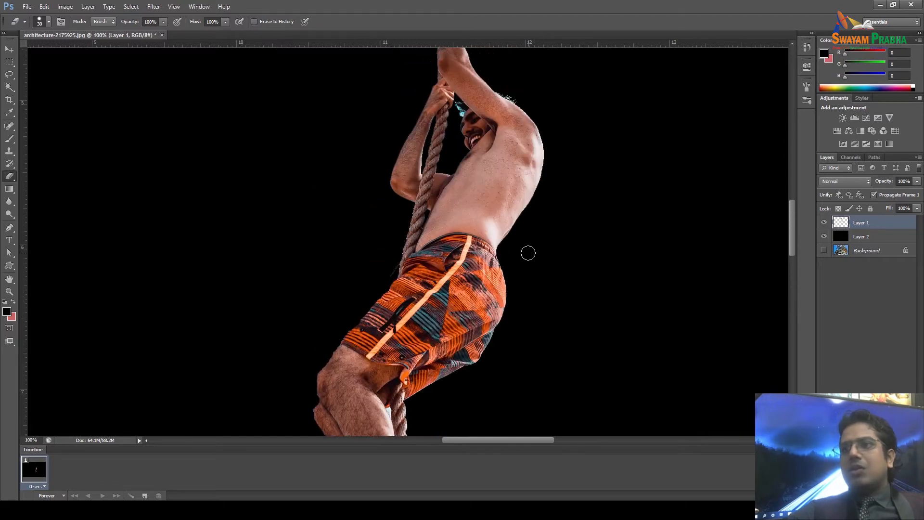
Hide the black Layer 2 and show the Background layer so the whole climber sits over the building.
{"action": "scroll", "coordinate": [528, 253], "scroll_direction": "up", "scroll_amount": 8}
{"action": "key", "text": "ctrl+minus"}
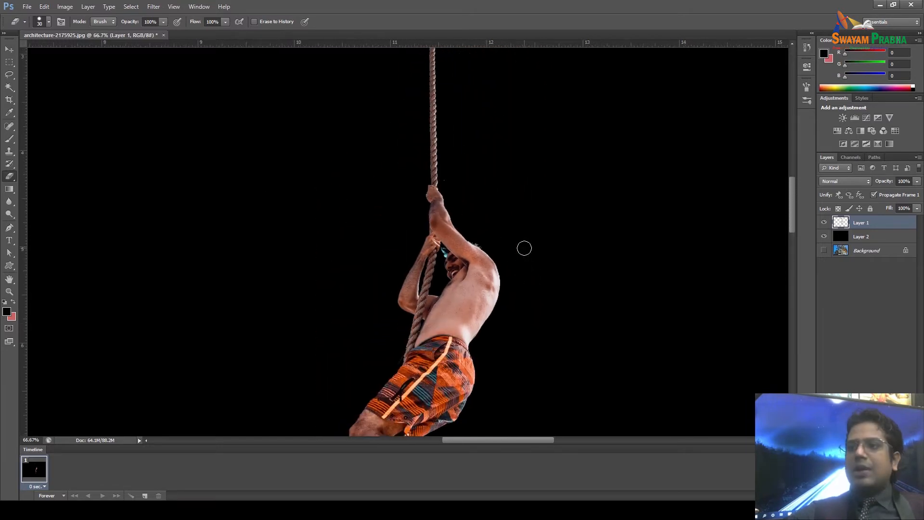
{"action": "key", "text": "ctrl+minus"}
{"action": "key", "text": "ctrl+minus"}
{"action": "key", "text": "ctrl+minus"}
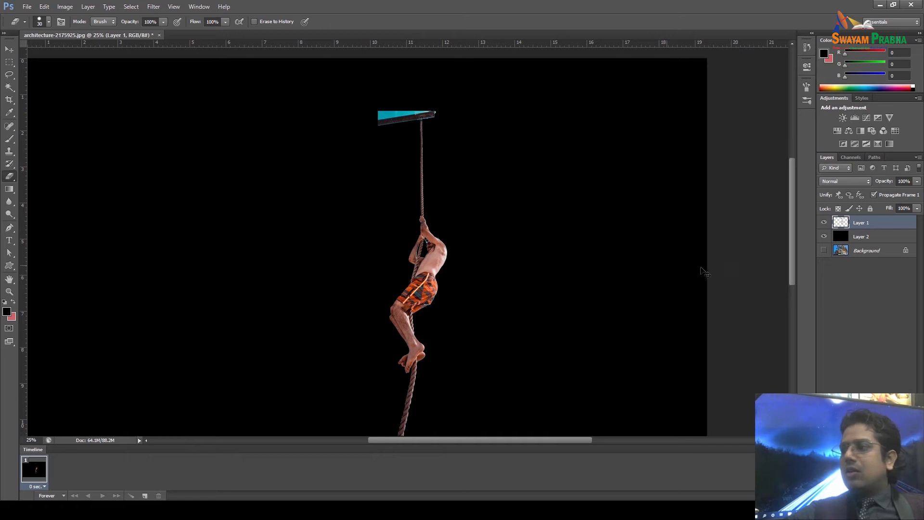
{"action": "key", "text": "ctrl+minus"}
{"action": "left_click", "coordinate": [825, 237]}
{"action": "left_click", "coordinate": [824, 250]}
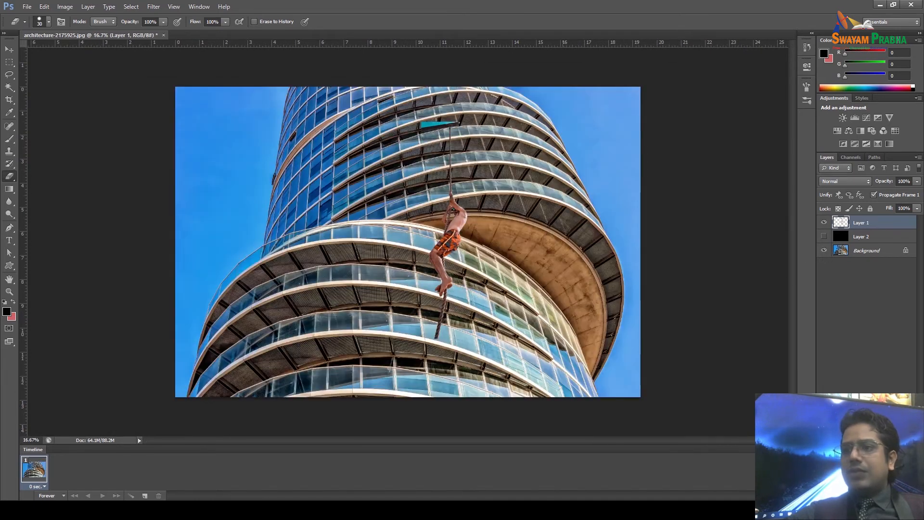
Move the climber layer down and to the right, in front of the building's curved concrete overhang.
{"action": "left_click", "coordinate": [9, 49]}
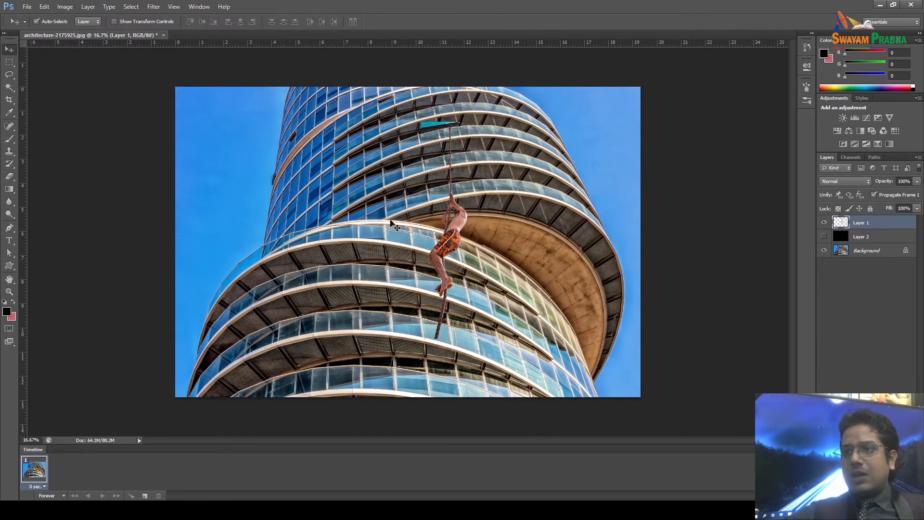
{"action": "left_click_drag", "start_coordinate": [445, 250], "coordinate": [501, 299]}
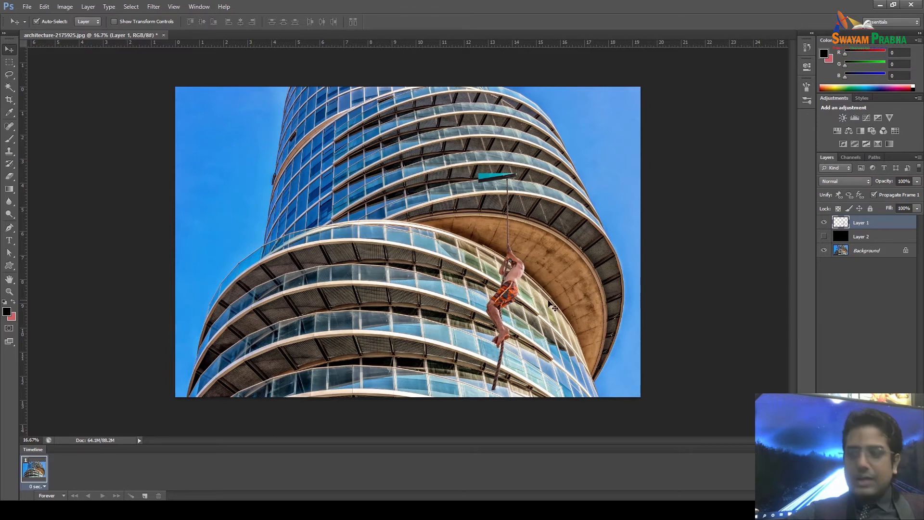
Select the Lasso tool and outline the beam and its leftover cyan sky above the climber's rope.
{"action": "key", "text": "ctrl+plus"}
{"action": "key", "text": "ctrl+plus"}
{"action": "key", "text": "ctrl+plus"}
{"action": "key", "text": "ctrl+plus"}
{"action": "left_click_drag", "start_coordinate": [625, 172], "coordinate": [469, 271]}
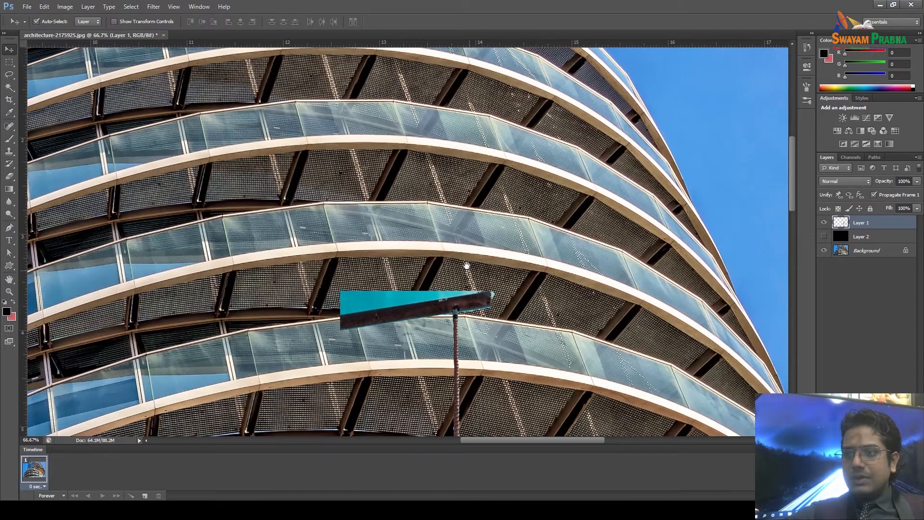
{"action": "right_click", "coordinate": [466, 266]}
{"action": "left_click", "coordinate": [423, 245]}
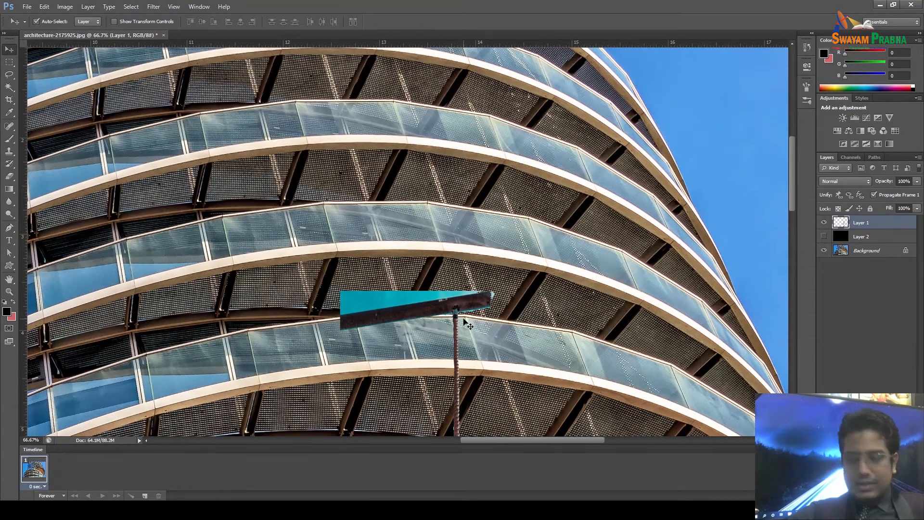
{"action": "key", "text": "ctrl+plus"}
{"action": "key", "text": "ctrl+plus"}
{"action": "left_click_drag", "start_coordinate": [433, 329], "coordinate": [359, 142]}
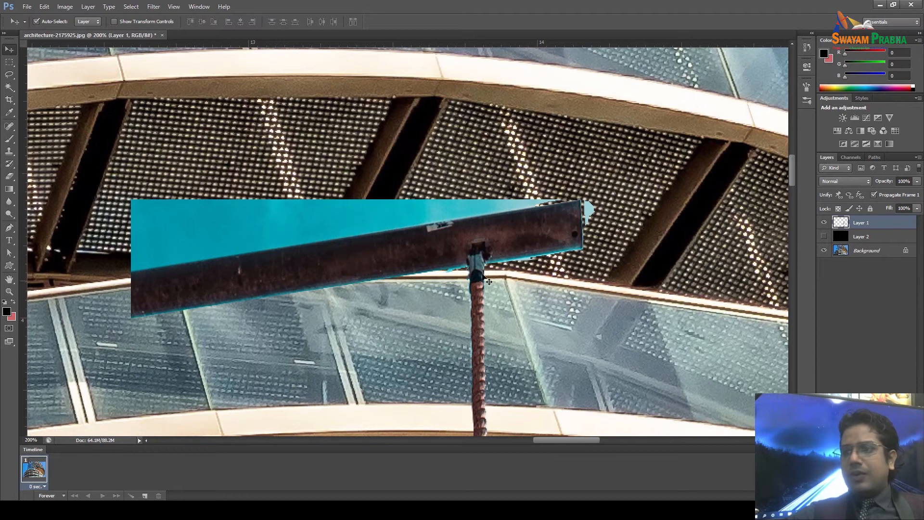
{"action": "left_click", "coordinate": [475, 273]}
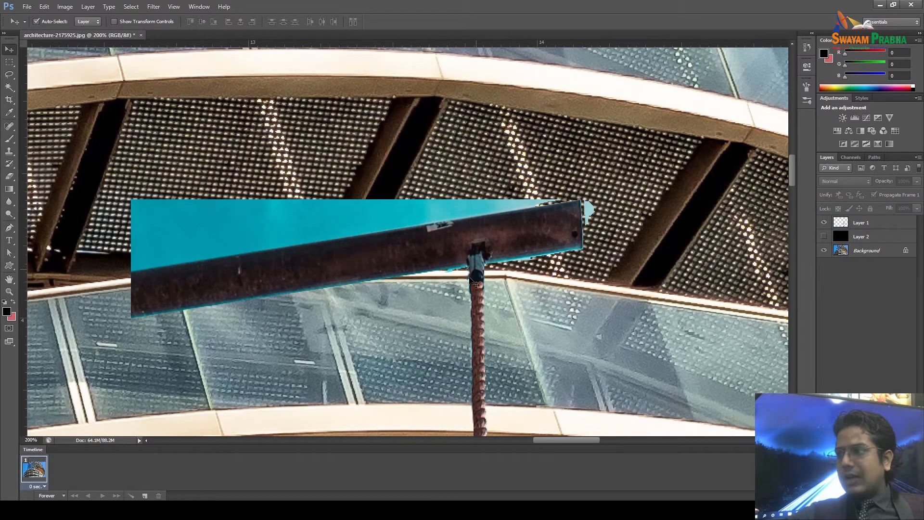
{"action": "left_click", "coordinate": [843, 225]}
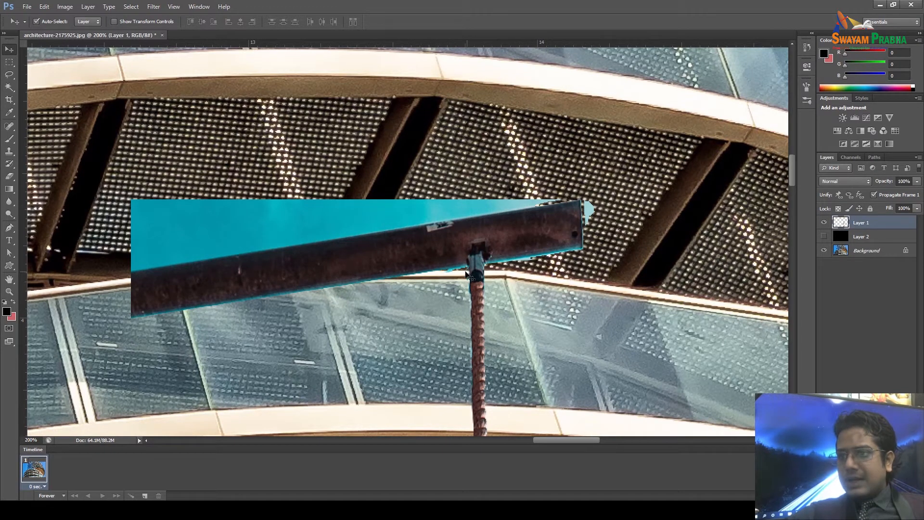
{"action": "left_click", "coordinate": [479, 273]}
{"action": "left_click", "coordinate": [10, 75]}
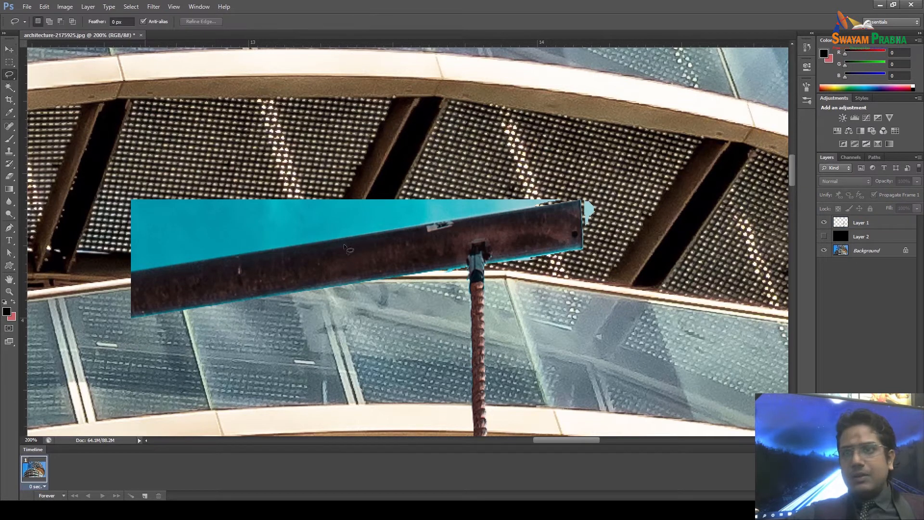
{"action": "mouse_move", "coordinate": [619, 283]}
{"action": "left_mouse_down"}
{"action": "mouse_move", "coordinate": [380, 97]}
{"action": "mouse_move", "coordinate": [54, 322]}
{"action": "left_mouse_up"}
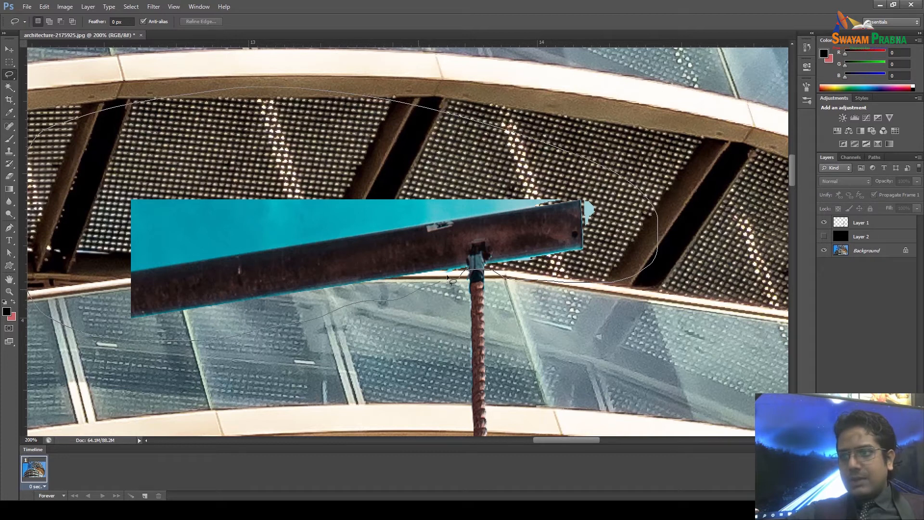
{"action": "left_click_drag", "start_coordinate": [461, 282], "coordinate": [463, 282]}
Cut the selected beam area out of Layer 1 onto its own layer and hide that new layer.
{"action": "right_click", "coordinate": [424, 244]}
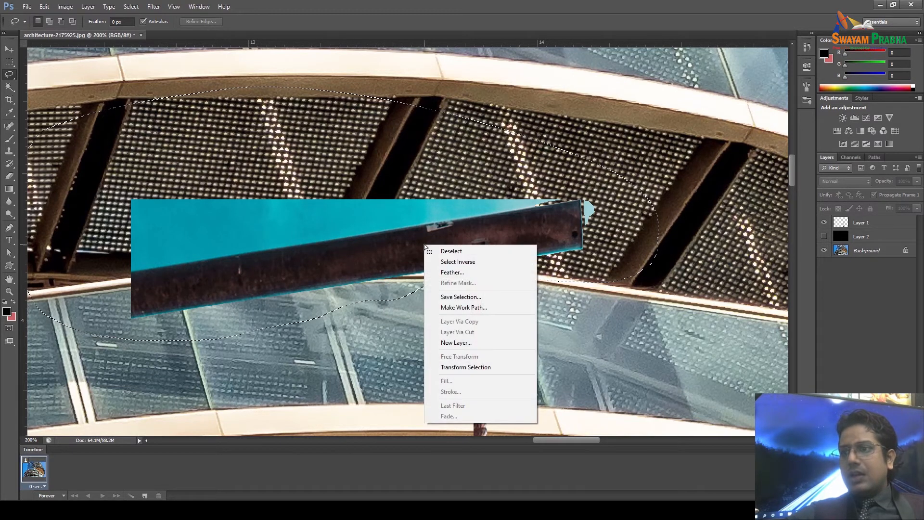
{"action": "left_click", "coordinate": [862, 223]}
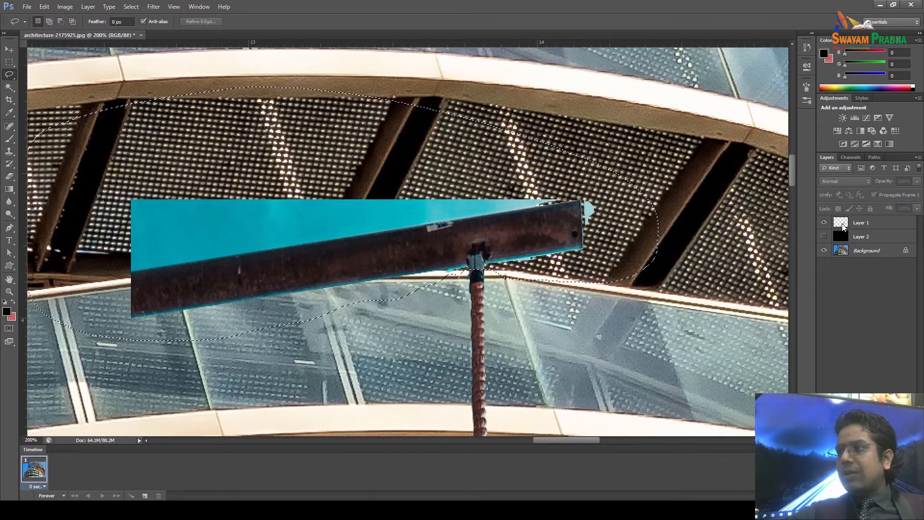
{"action": "right_click", "coordinate": [474, 235]}
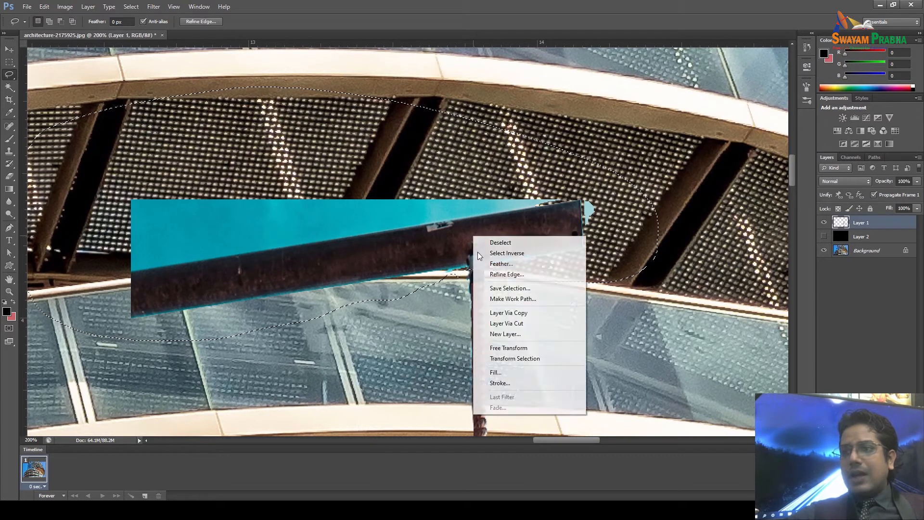
{"action": "left_click", "coordinate": [511, 326]}
{"action": "left_click", "coordinate": [825, 223]}
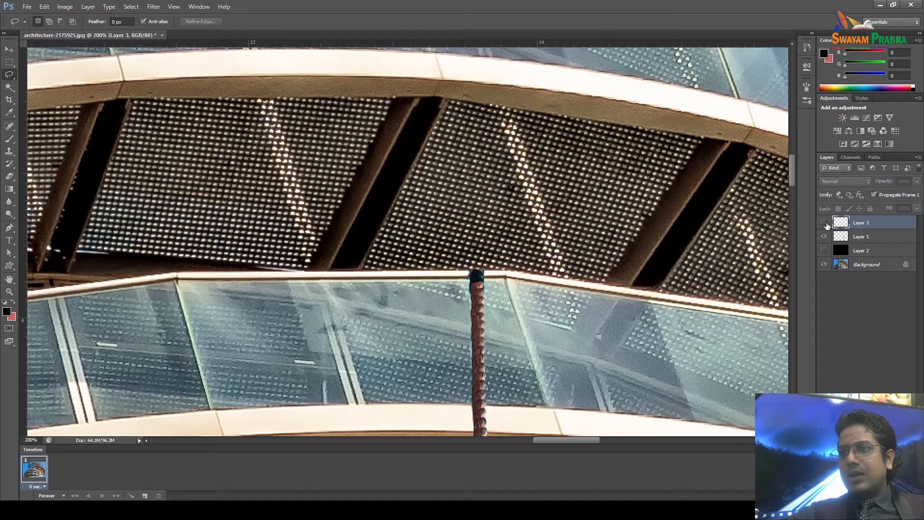
Move the climber layer slightly right along the balcony railing, keeping the rope's upper end on the railing edge.
{"action": "scroll", "coordinate": [446, 321], "scroll_direction": "down", "scroll_amount": 3}
{"action": "key", "text": "ctrl+plus"}
{"action": "key", "text": "ctrl+plus"}
{"action": "key", "text": "ctrl+plus"}
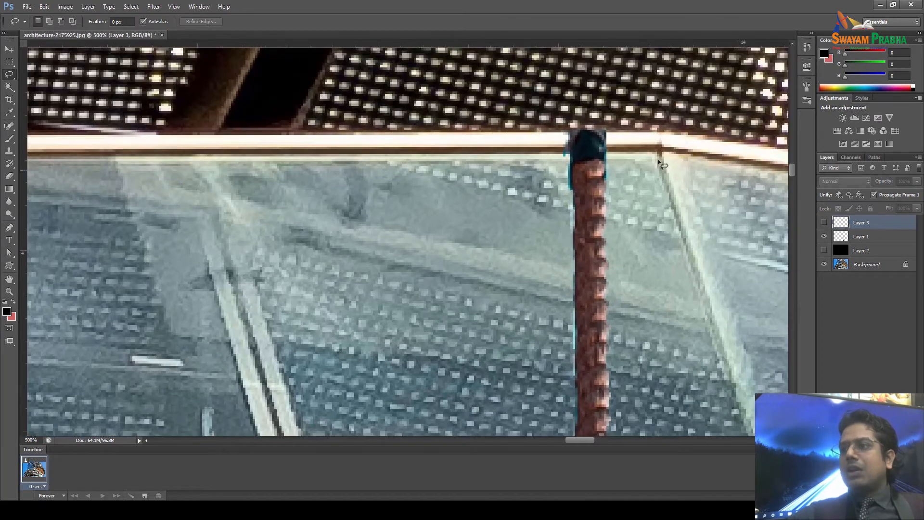
{"action": "left_click", "coordinate": [8, 50]}
{"action": "key", "text": "ctrl+minus"}
{"action": "key", "text": "ctrl+minus"}
{"action": "key", "text": "ctrl+minus"}
{"action": "key", "text": "ctrl+minus"}
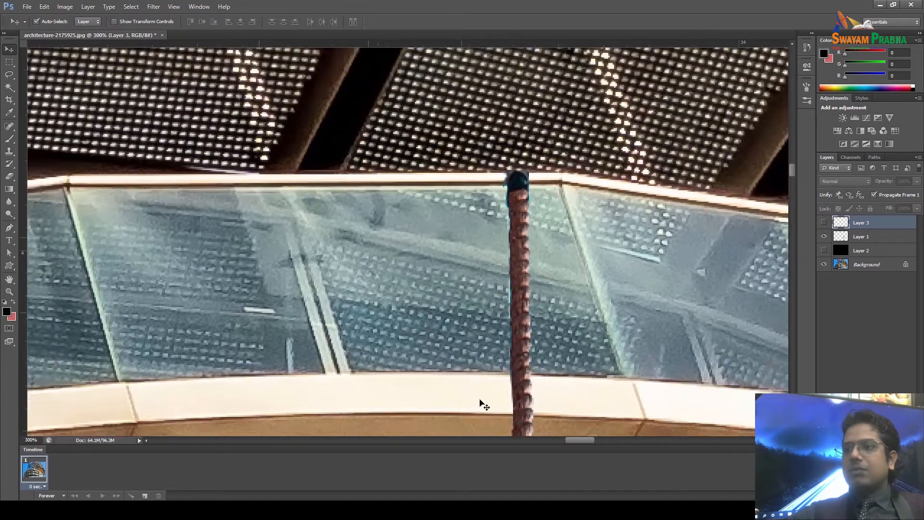
{"action": "key", "text": "ctrl+plus"}
{"action": "key", "text": "ctrl+plus"}
{"action": "key", "text": "ctrl+plus"}
{"action": "key", "text": "ctrl+plus"}
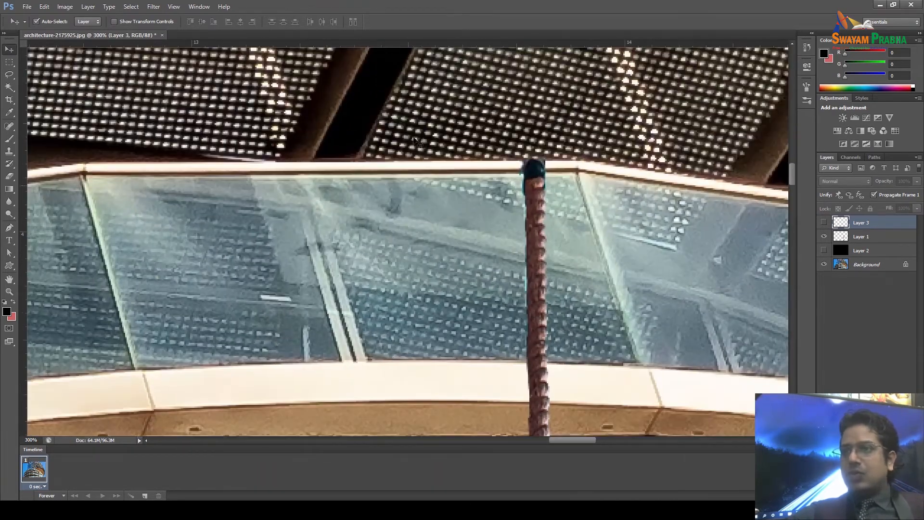
{"action": "left_click_drag", "start_coordinate": [538, 177], "coordinate": [582, 177]}
{"action": "key", "text": "ctrl+minus"}
{"action": "key", "text": "ctrl+minus"}
{"action": "key", "text": "ctrl+minus"}
{"action": "key", "text": "ctrl+minus"}
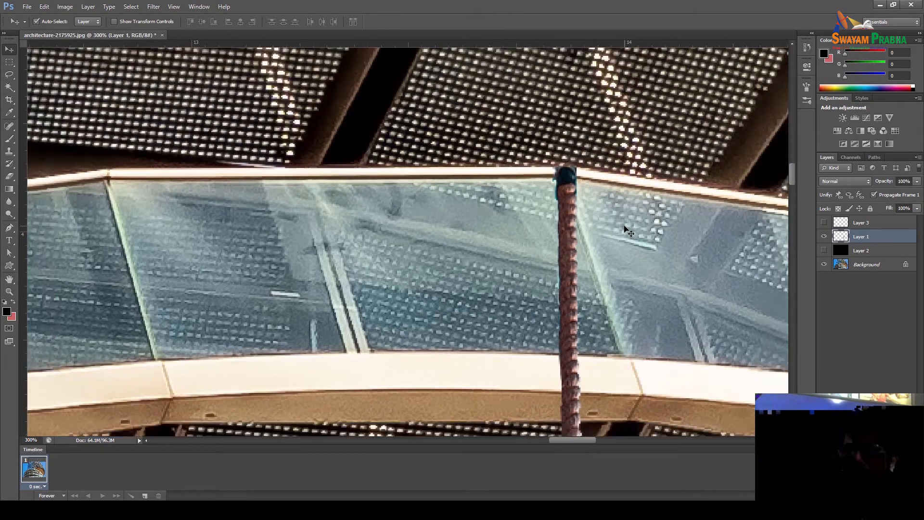
{"action": "key", "text": "ctrl+minus"}
{"action": "key", "text": "ctrl+minus"}
{"action": "key", "text": "ctrl+minus"}
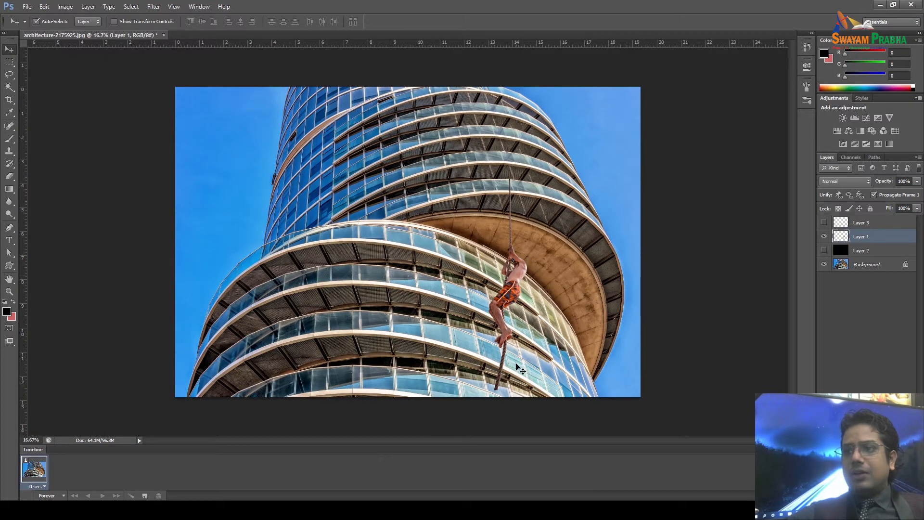
Crop a thin strip off the image's lower edge so the rope runs out of the frame.
{"action": "left_click", "coordinate": [9, 100]}
{"action": "left_click_drag", "start_coordinate": [410, 398], "coordinate": [410, 390]}
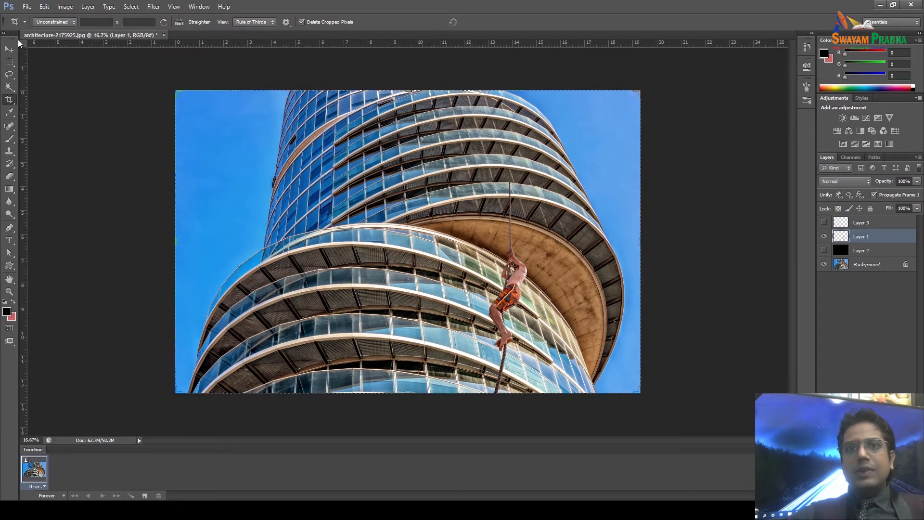
{"action": "left_click", "coordinate": [8, 51]}
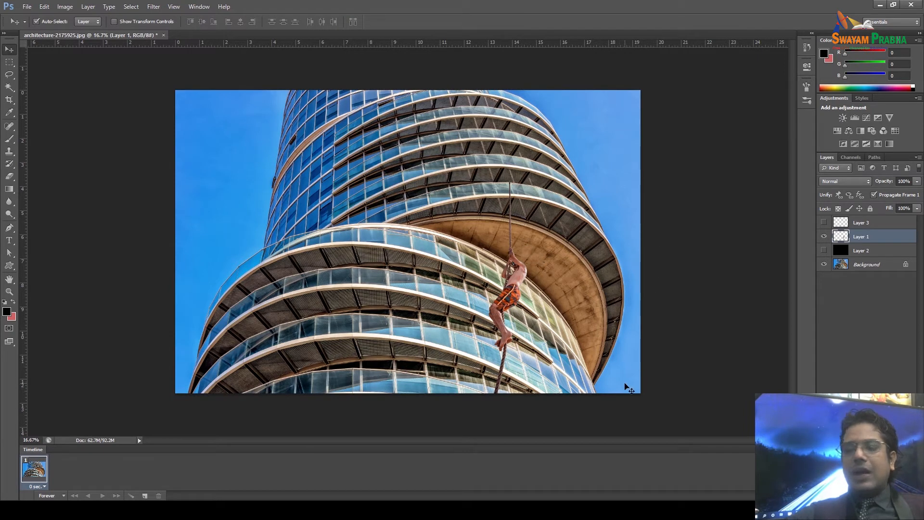
Convert the Background into the regular layer Layer 0, duplicate it, and hide the original.
{"action": "double_click", "coordinate": [856, 267]}
{"action": "left_click", "coordinate": [542, 164]}
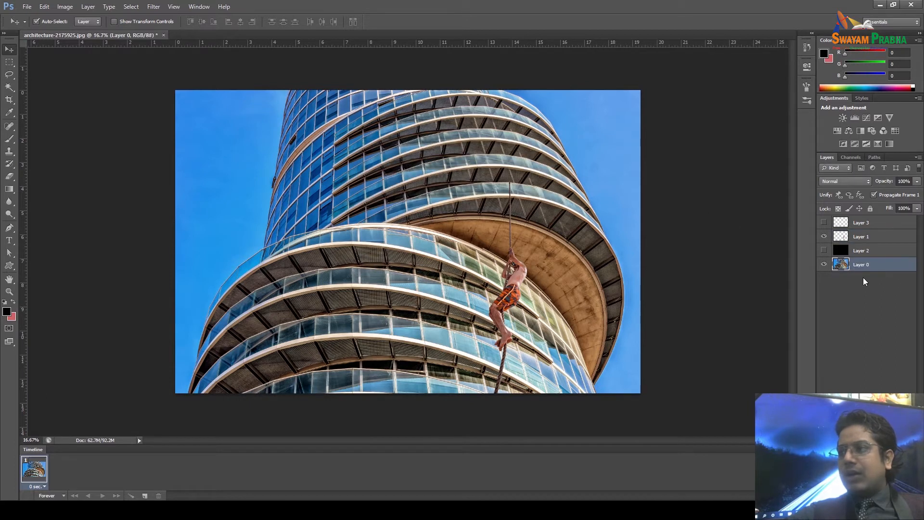
{"action": "left_click_drag", "start_coordinate": [888, 306], "coordinate": [896, 495]}
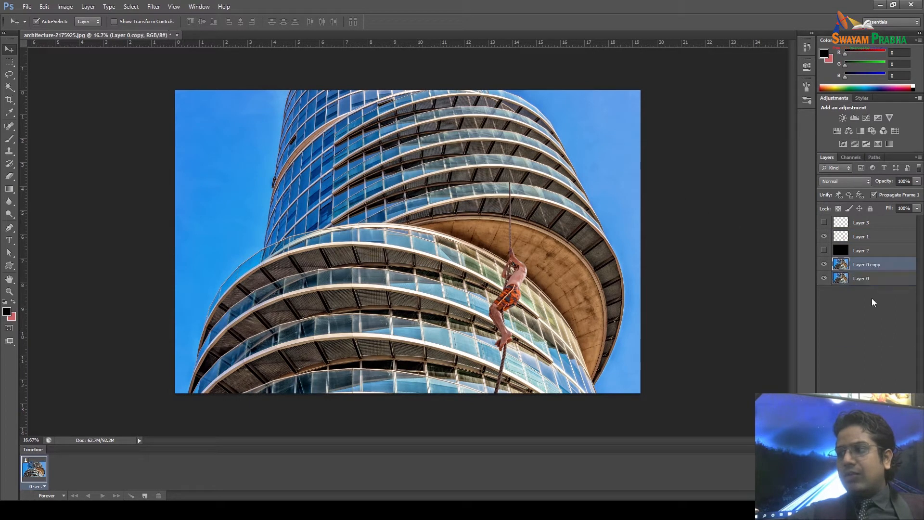
{"action": "left_click", "coordinate": [824, 279]}
Delete the blue sky on both sides of the building from Layer 0 copy using the Magic Wand, and clear the selection.
{"action": "key", "text": "w"}
{"action": "left_click", "coordinate": [216, 145]}
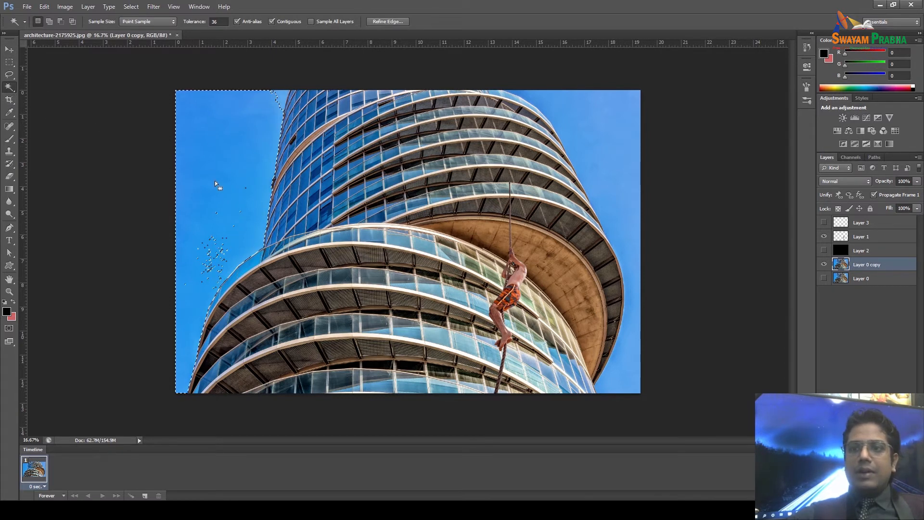
{"action": "key", "text": "Delete"}
{"action": "left_click", "coordinate": [577, 108]}
{"action": "key", "text": "Delete"}
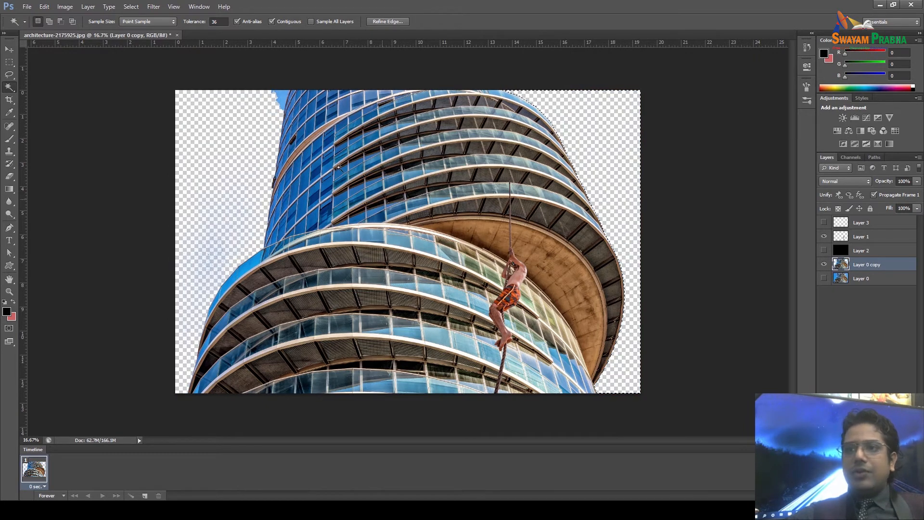
{"action": "left_click", "coordinate": [283, 96]}
{"action": "key", "text": "Delete"}
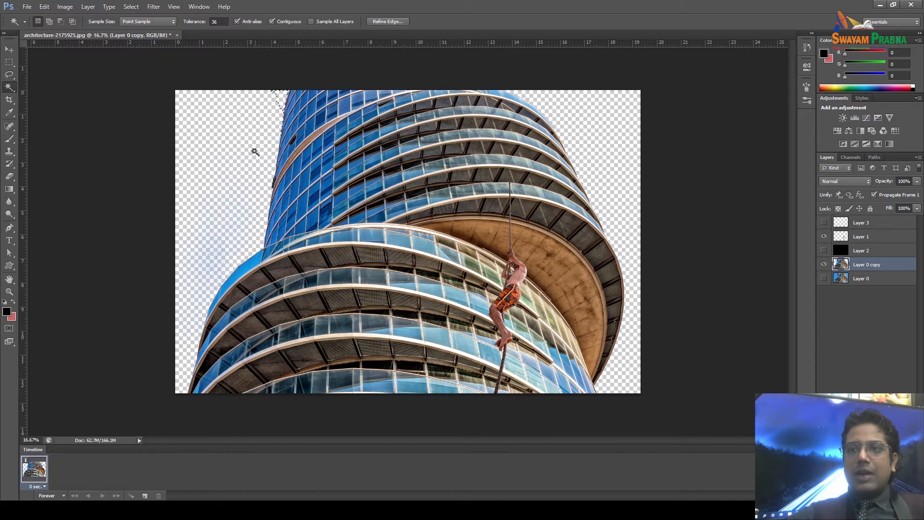
{"action": "key", "text": "ctrl+d"}
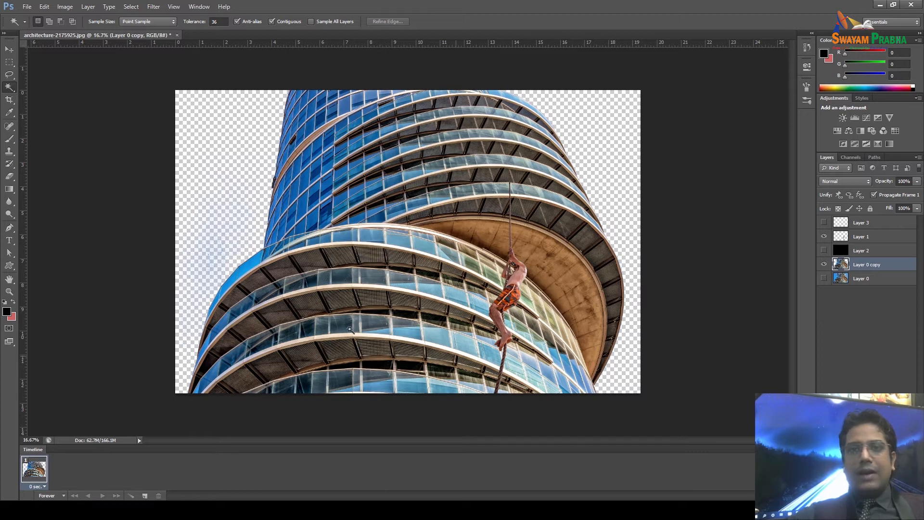
{"action": "left_click", "coordinate": [10, 50]}
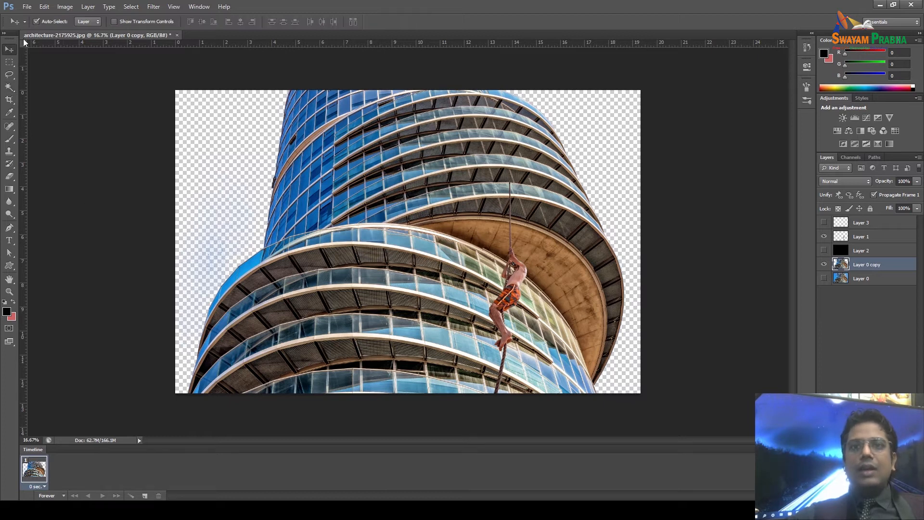
Open nature-3048299.jpg, nature-3159410.jpg, sky-690293.jpg, thunderstorm-3625405.jpg and thunderstorm-5398664.jpg together from the Raw folder.
{"action": "left_click", "coordinate": [27, 7]}
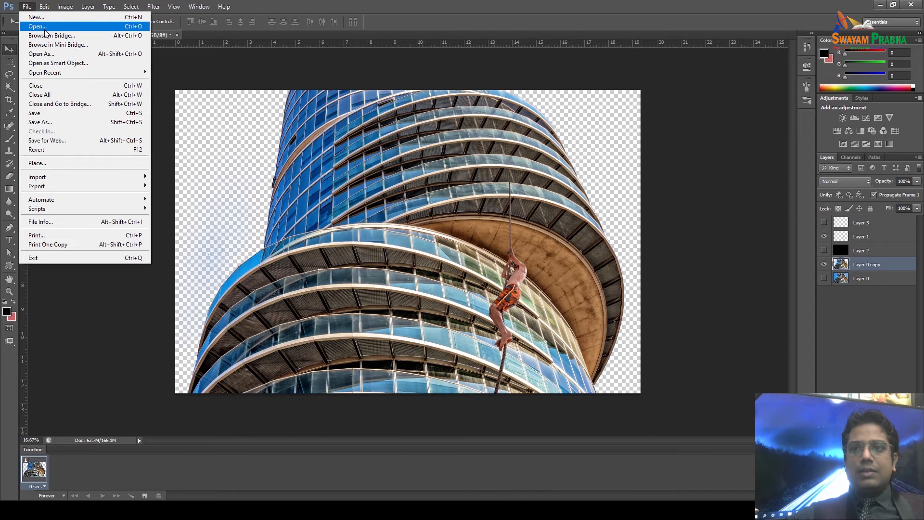
{"action": "left_click", "coordinate": [46, 29]}
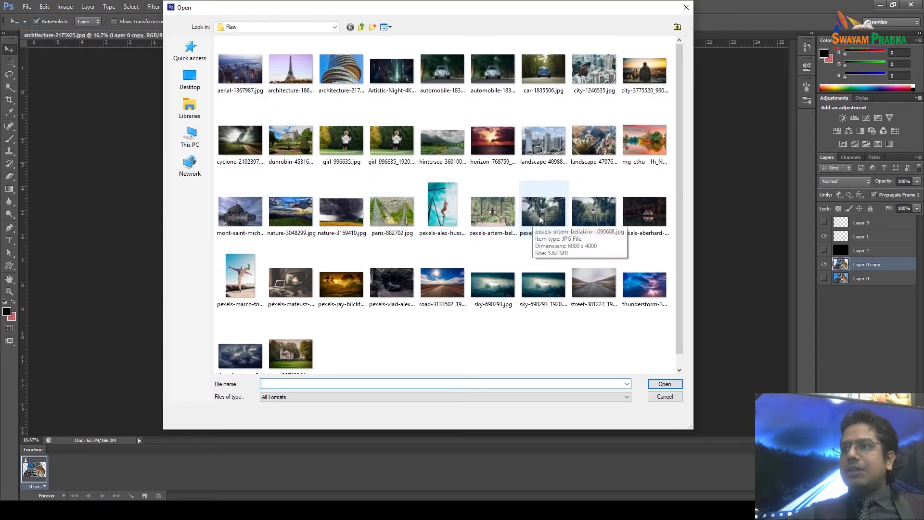
{"action": "left_click", "coordinate": [659, 284]}
{"action": "left_click", "coordinate": [291, 207], "text": "ctrl"}
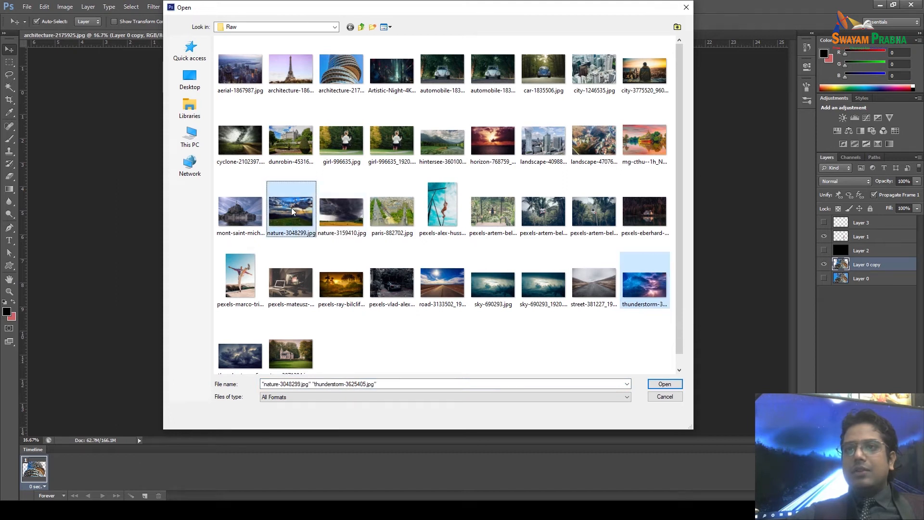
{"action": "left_click", "coordinate": [342, 215], "text": "ctrl"}
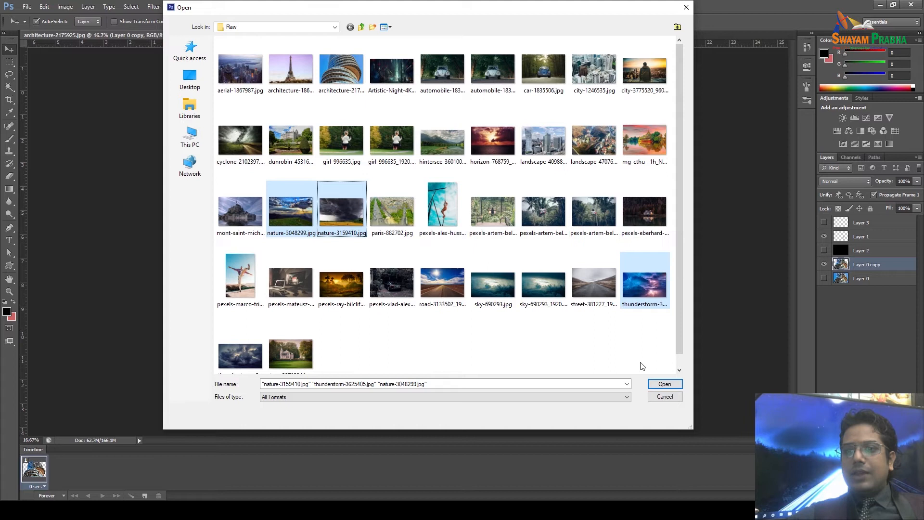
{"action": "left_click", "coordinate": [241, 356], "text": "ctrl"}
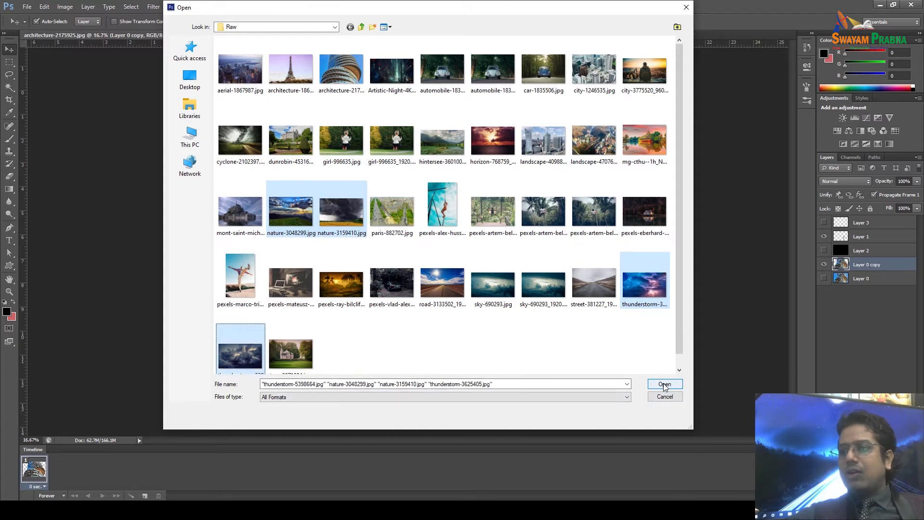
{"action": "left_click", "coordinate": [501, 301], "text": "ctrl"}
{"action": "left_click", "coordinate": [676, 389]}
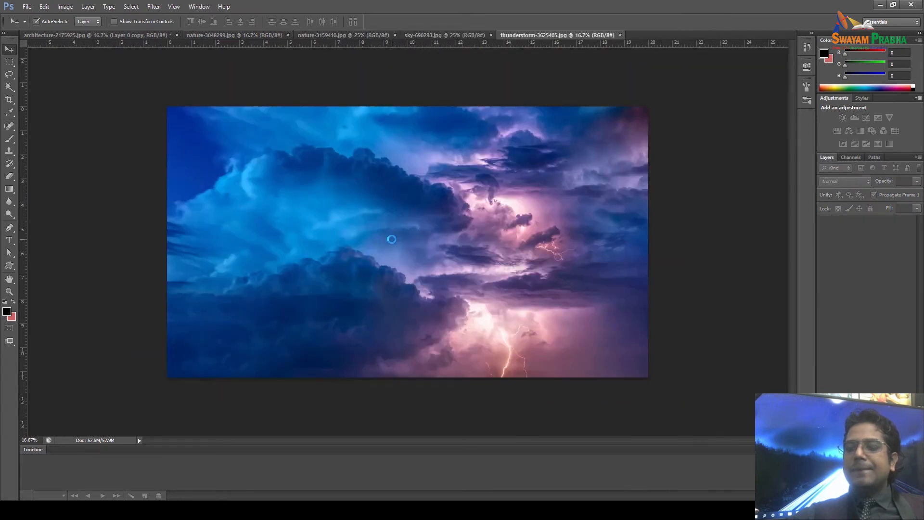
Float thunderstorm-3625405.jpg in its own window and copy its image into the architecture document as a new layer.
{"action": "left_click", "coordinate": [548, 35]}
{"action": "left_click_drag", "start_coordinate": [548, 35], "coordinate": [213, 85]}
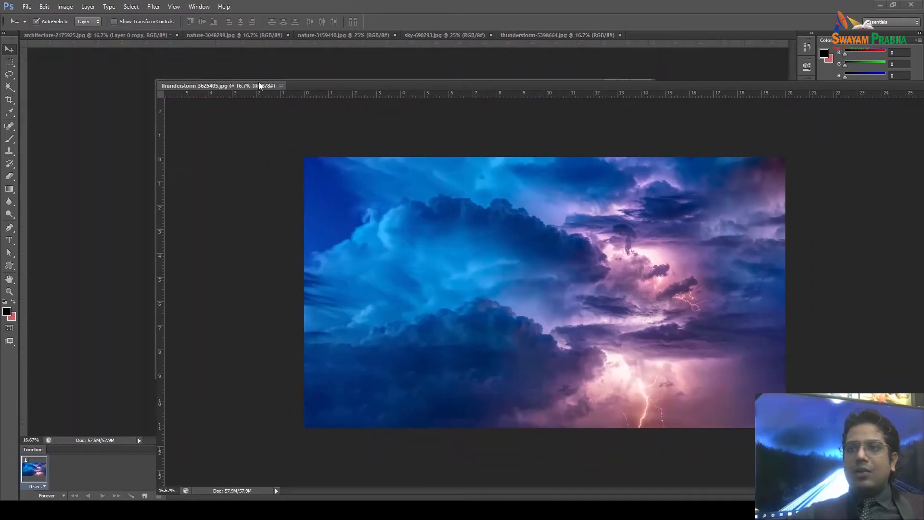
{"action": "left_click", "coordinate": [143, 35]}
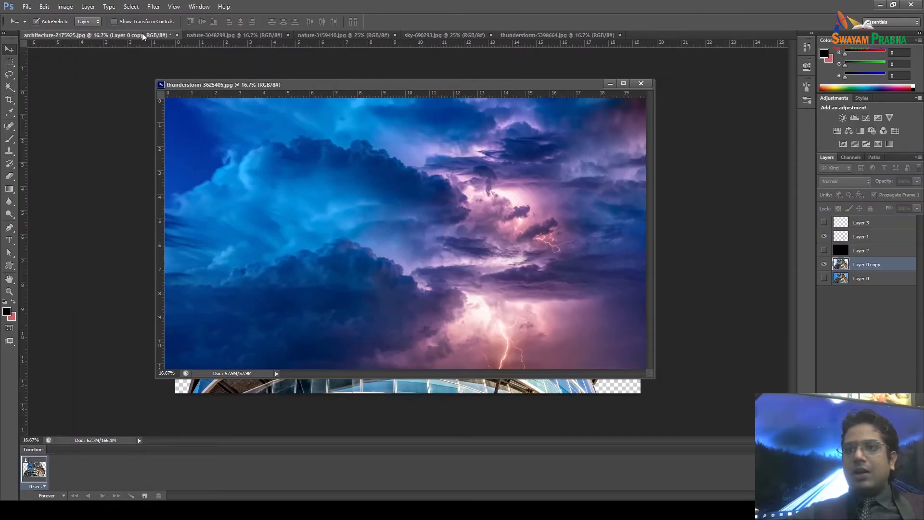
{"action": "left_click_drag", "start_coordinate": [245, 84], "coordinate": [550, 88]}
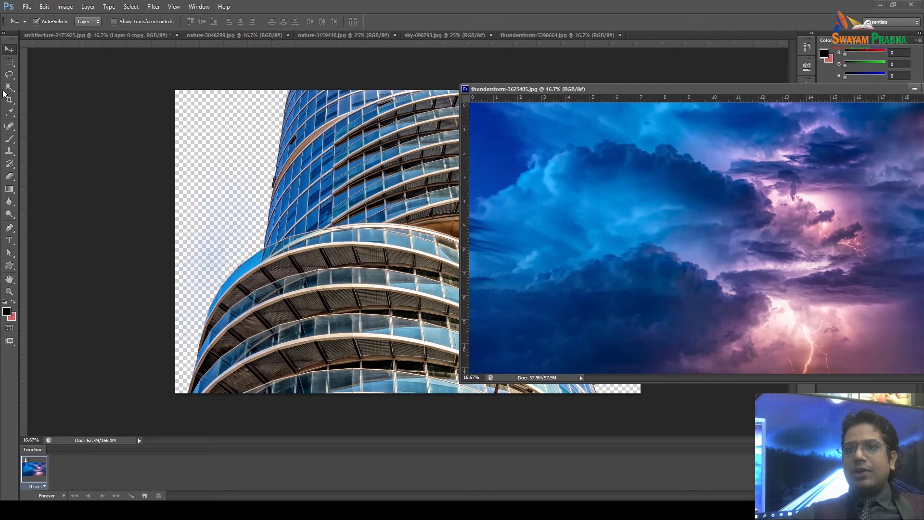
{"action": "left_click_drag", "start_coordinate": [415, 184], "coordinate": [254, 171]}
{"action": "left_click_drag", "start_coordinate": [673, 90], "coordinate": [236, 105]}
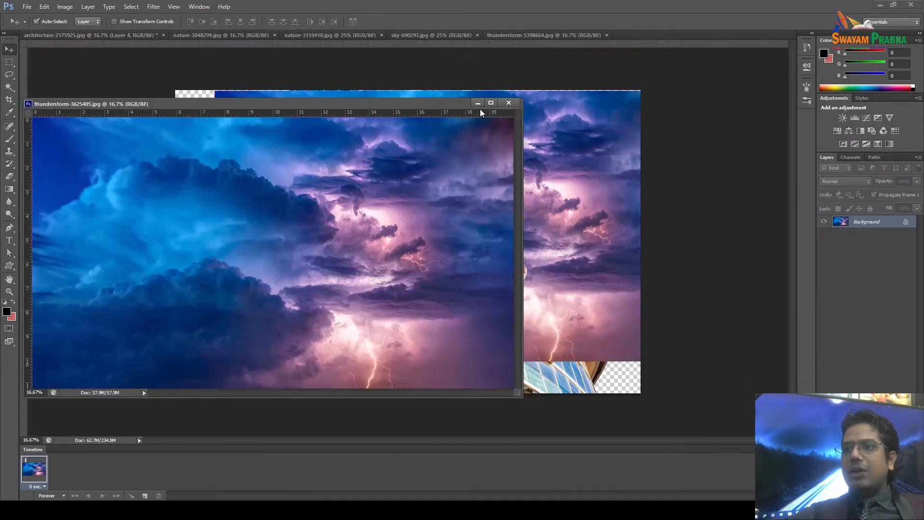
Minimize the thunderstorm-3625405.jpg window, place its sky copy, Layer 4, below Layer 0 copy, and reposition it behind the building.
{"action": "left_click", "coordinate": [481, 106]}
{"action": "left_click_drag", "start_coordinate": [476, 167], "coordinate": [441, 157]}
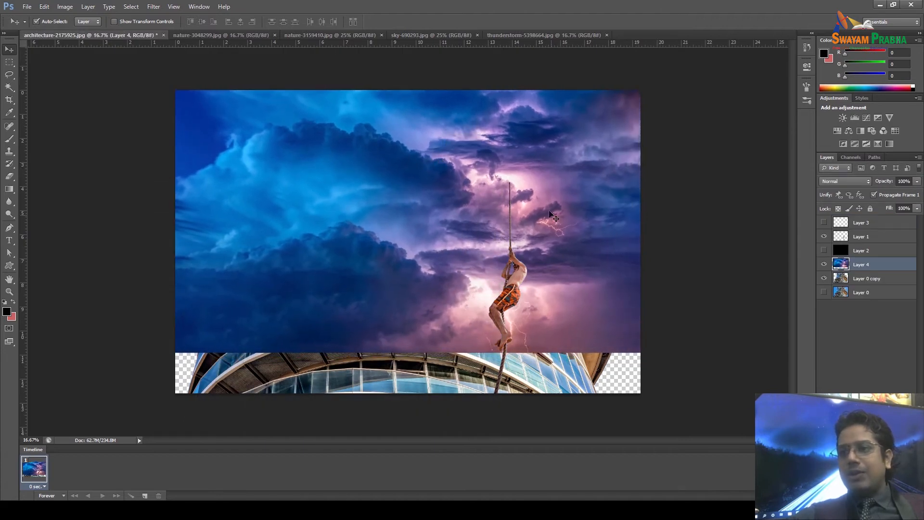
{"action": "left_click_drag", "start_coordinate": [843, 269], "coordinate": [846, 280]}
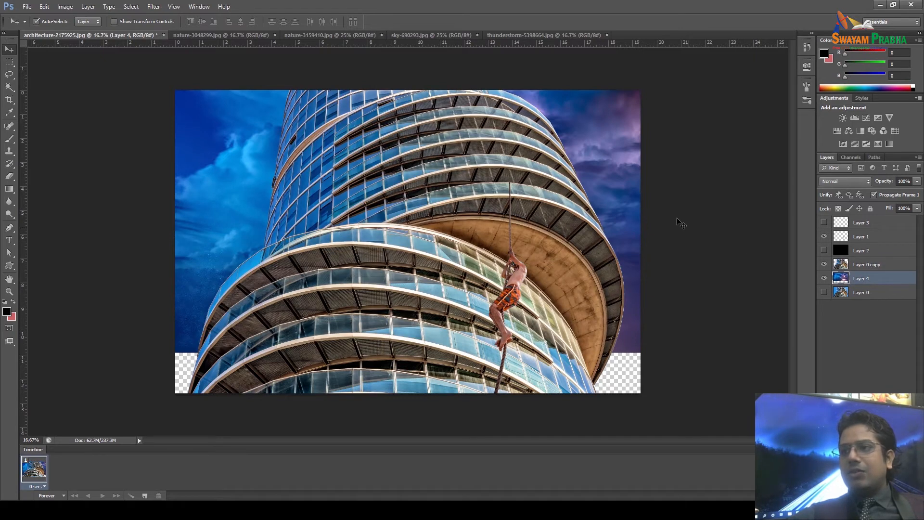
{"action": "mouse_move", "coordinate": [624, 194]}
{"action": "left_mouse_down"}
{"action": "mouse_move", "coordinate": [622, 212]}
{"action": "mouse_move", "coordinate": [622, 191]}
{"action": "left_mouse_up"}
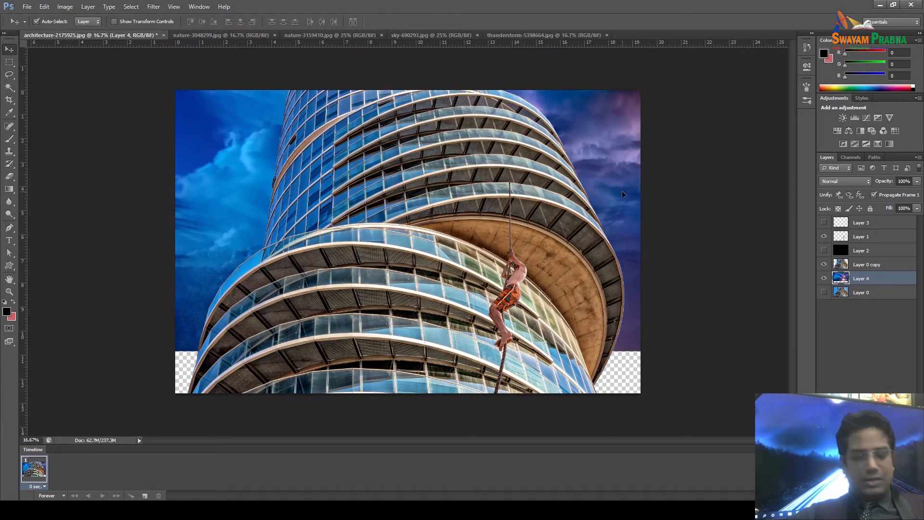
Enlarge Layer 4 with Free Transform until the stormy sky fills the whole canvas, and reposition it behind the building.
{"action": "key", "text": "ctrl+t"}
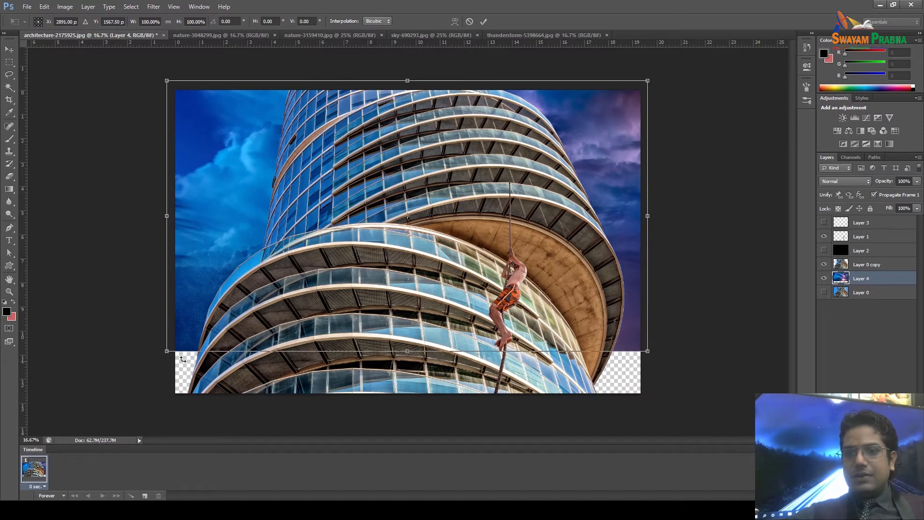
{"action": "left_click_drag", "start_coordinate": [169, 355], "coordinate": [113, 430]}
{"action": "left_click_drag", "start_coordinate": [618, 190], "coordinate": [611, 189]}
{"action": "key", "text": "Return"}
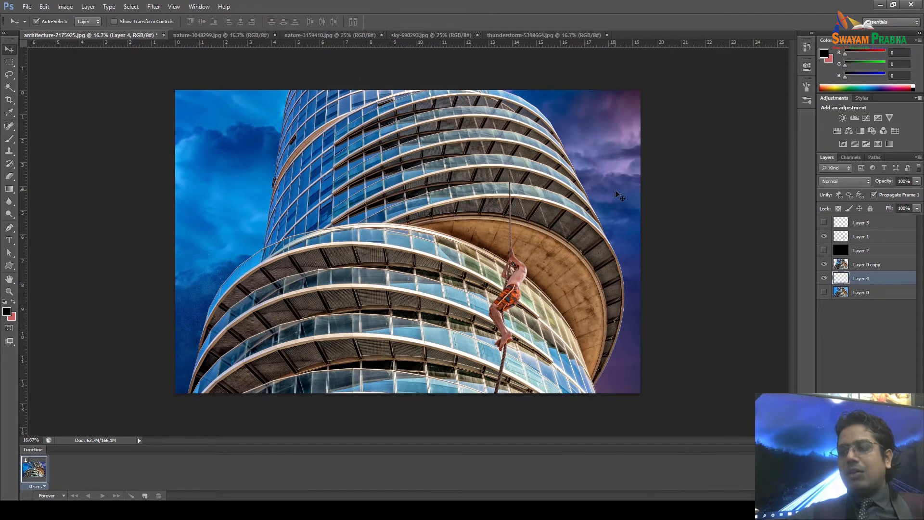
{"action": "mouse_move", "coordinate": [617, 180]}
{"action": "left_mouse_down"}
{"action": "mouse_move", "coordinate": [627, 180]}
{"action": "mouse_move", "coordinate": [608, 178]}
{"action": "left_mouse_up"}
Select Layer 0 copy and Layer 1 together and shift the building and climber slightly to the right.
{"action": "left_click", "coordinate": [566, 230]}
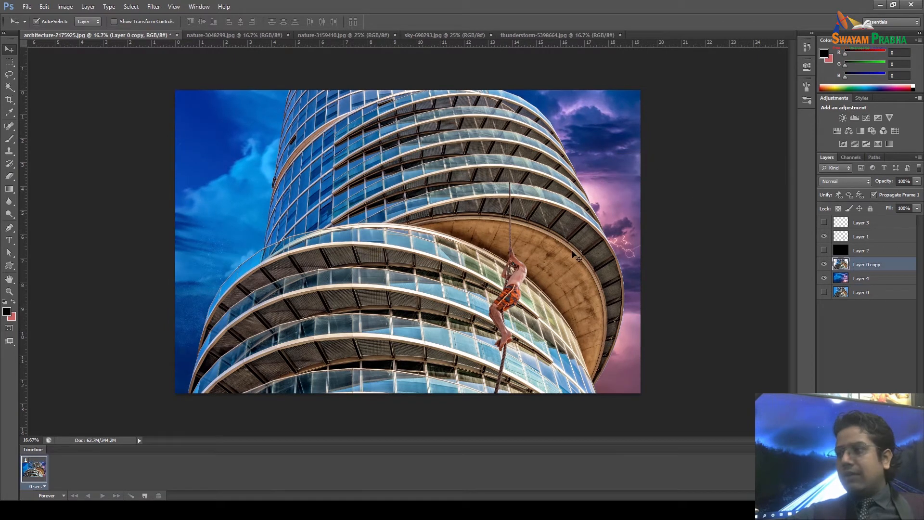
{"action": "left_click", "coordinate": [540, 298], "text": "shift"}
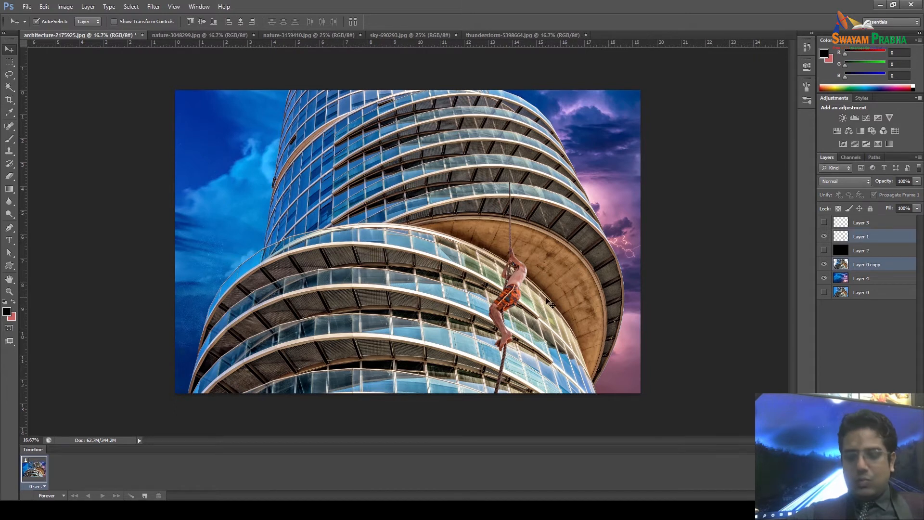
{"action": "left_click_drag", "start_coordinate": [477, 290], "coordinate": [412, 278]}
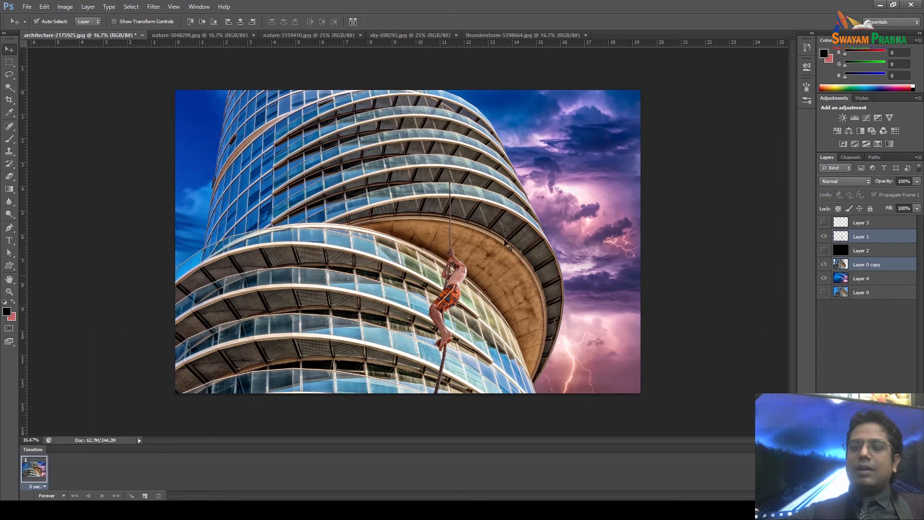
{"action": "left_click_drag", "start_coordinate": [365, 251], "coordinate": [426, 249]}
Flip Layer 4 horizontally, align it with the canvas's right edge, and scale it to about 107%.
{"action": "left_click", "coordinate": [599, 133]}
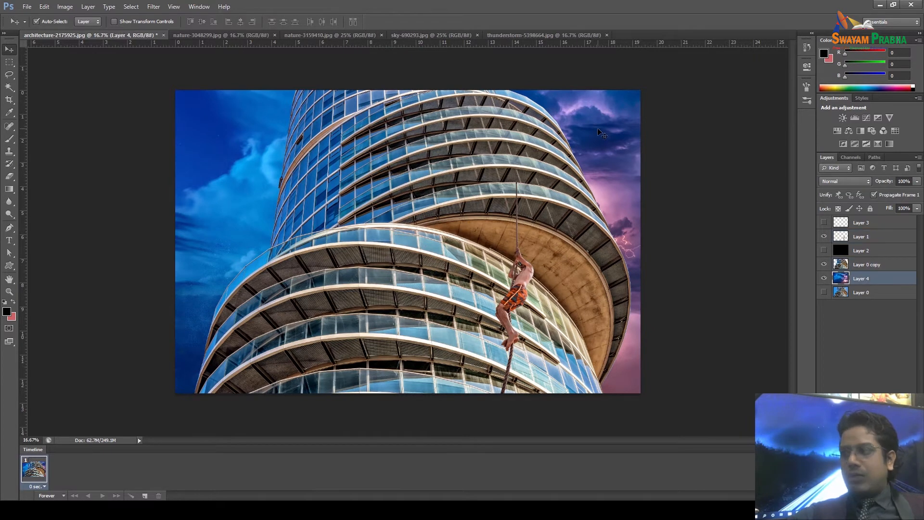
{"action": "key", "text": "ctrl+t"}
{"action": "right_click", "coordinate": [598, 130]}
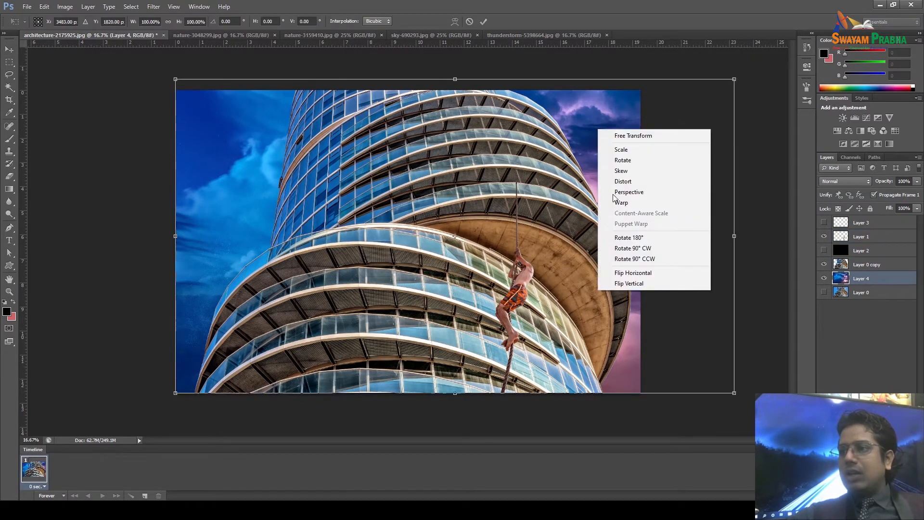
{"action": "left_click", "coordinate": [637, 273]}
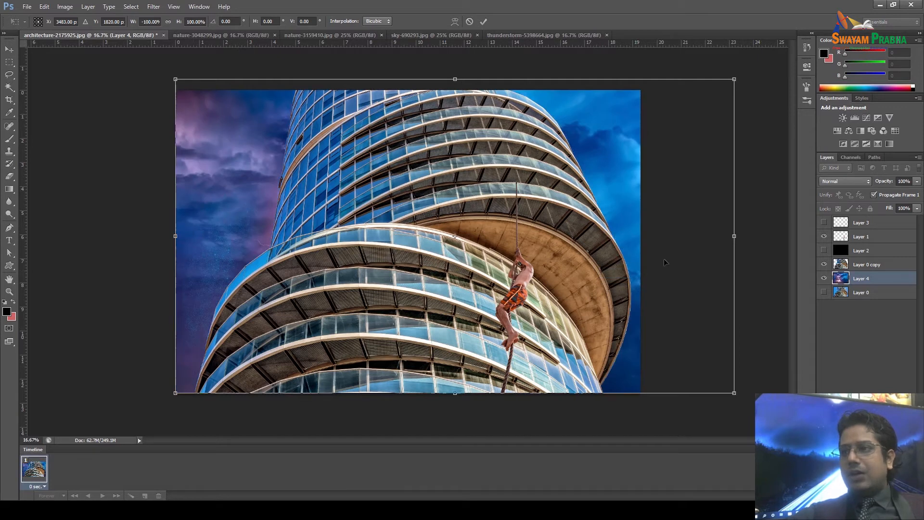
{"action": "left_click_drag", "start_coordinate": [668, 181], "coordinate": [583, 182]}
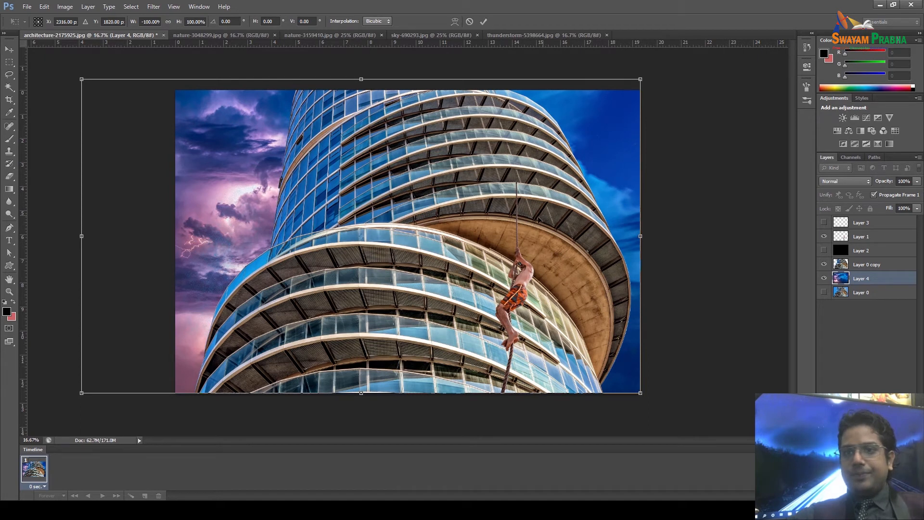
{"action": "left_click_drag", "start_coordinate": [81, 79], "coordinate": [43, 56]}
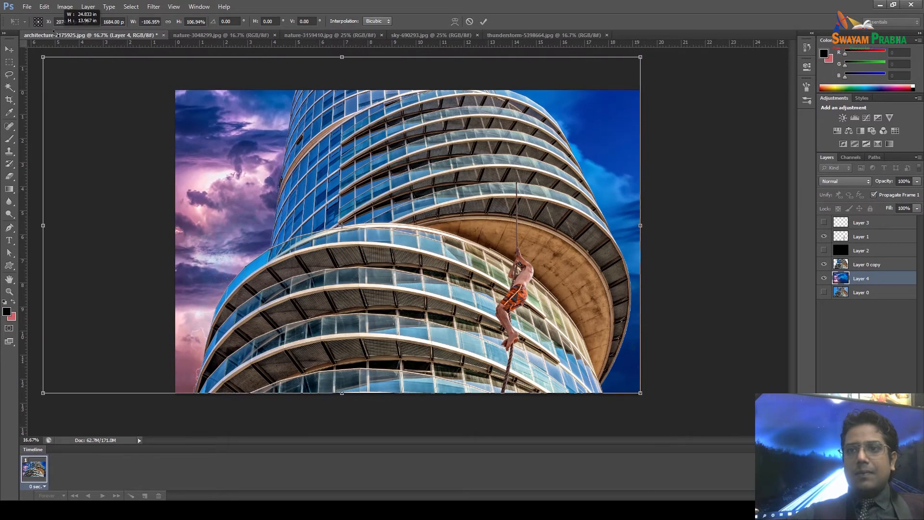
{"action": "key", "text": "Return"}
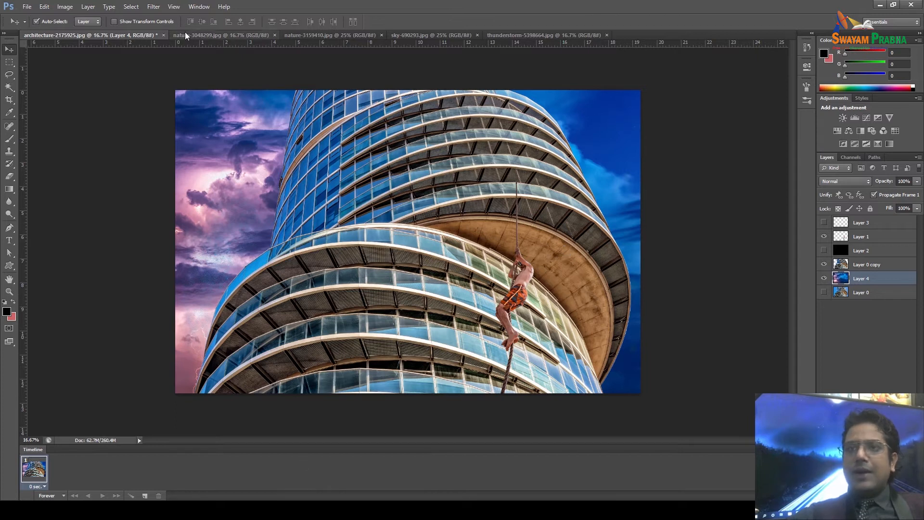
Review the unused sky photos nature-3048299.jpg and nature-3159410.jpg and close both documents.
{"action": "left_click", "coordinate": [246, 35]}
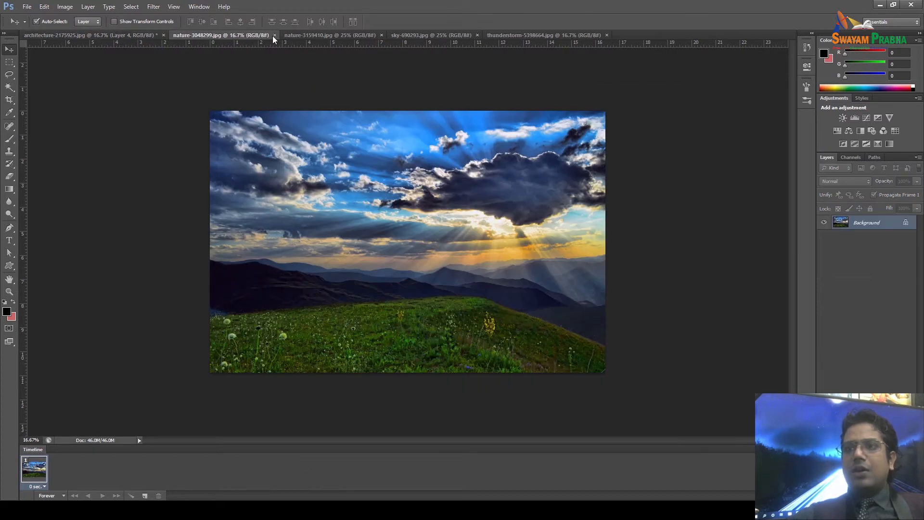
{"action": "left_click", "coordinate": [275, 35]}
{"action": "left_click", "coordinate": [243, 36]}
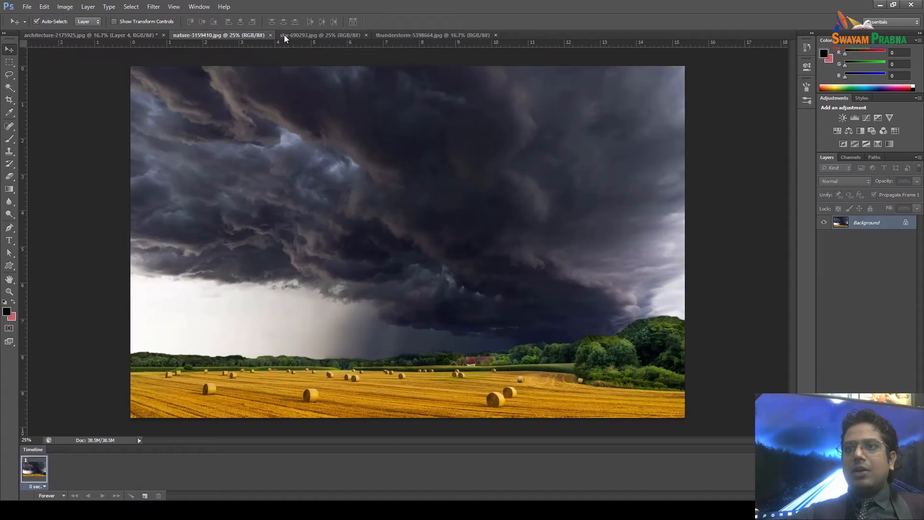
{"action": "left_click", "coordinate": [284, 35]}
{"action": "left_click", "coordinate": [248, 36]}
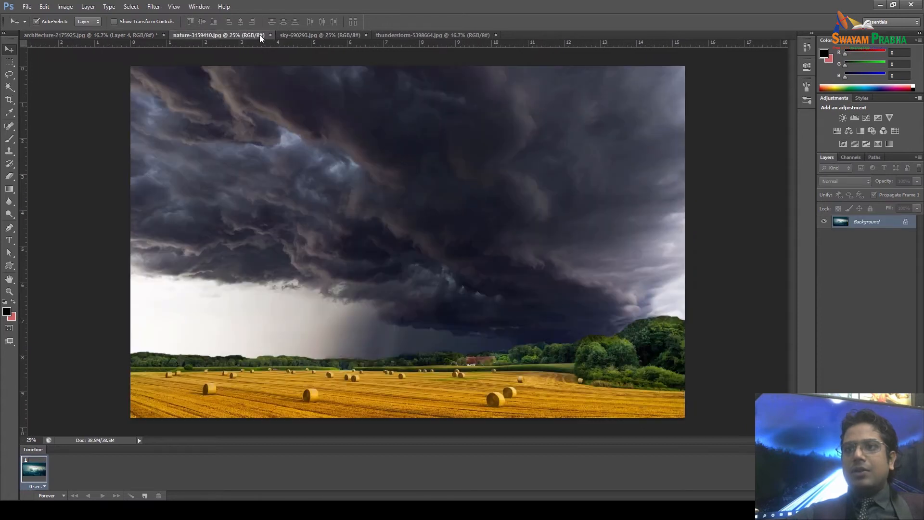
{"action": "left_click", "coordinate": [270, 35]}
Float thunderstorm-5398664.jpg and sky-690293.jpg in separate windows and copy the thunderstorm image into the architecture document as a new layer.
{"action": "left_click", "coordinate": [312, 35]}
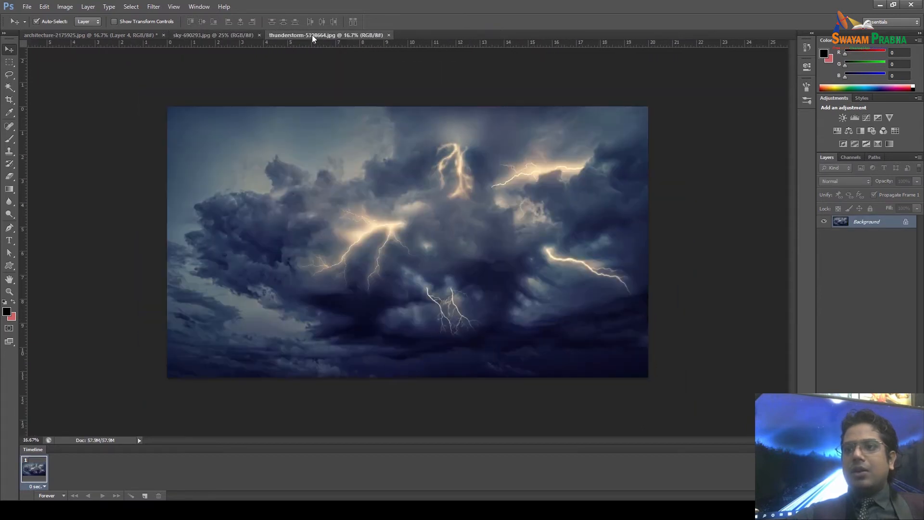
{"action": "left_click_drag", "start_coordinate": [318, 67], "coordinate": [317, 102]}
{"action": "left_click_drag", "start_coordinate": [228, 35], "coordinate": [485, 156]}
{"action": "left_click_drag", "start_coordinate": [360, 226], "coordinate": [232, 198]}
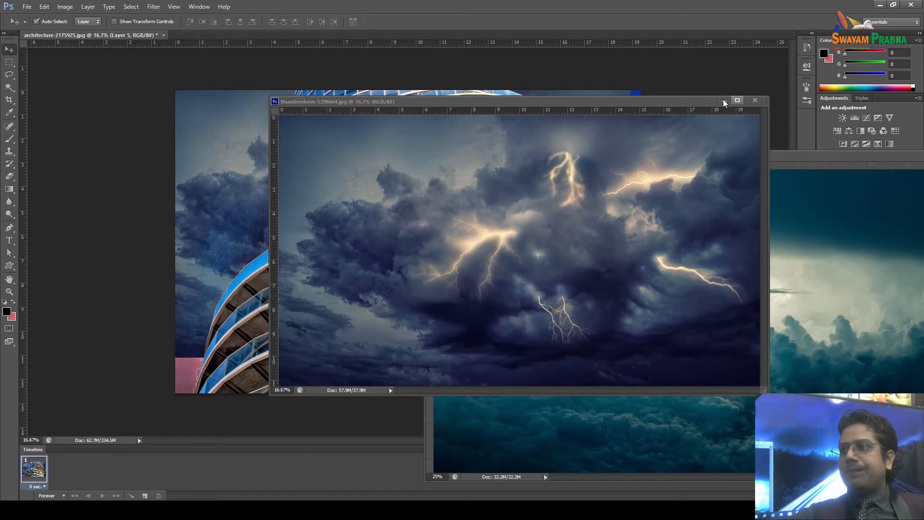
Minimize the floating thunderstorm-5398664.jpg and sky-690293.jpg windows to uncover the architecture document.
{"action": "left_click", "coordinate": [723, 100]}
{"action": "left_click_drag", "start_coordinate": [713, 157], "coordinate": [331, 349]}
{"action": "left_click", "coordinate": [244, 203]}
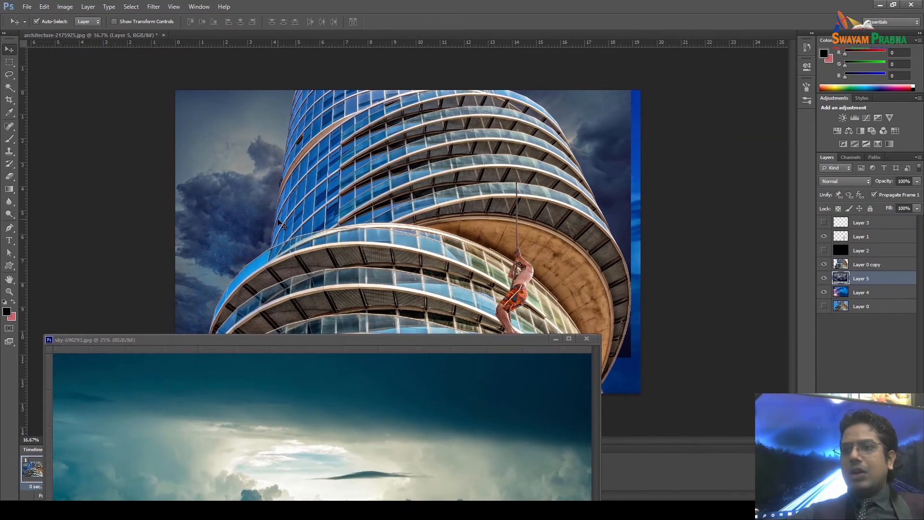
{"action": "left_click", "coordinate": [556, 339]}
Undo the accidental move of the building and lock Layer 0 copy completely.
{"action": "left_click_drag", "start_coordinate": [233, 236], "coordinate": [270, 190]}
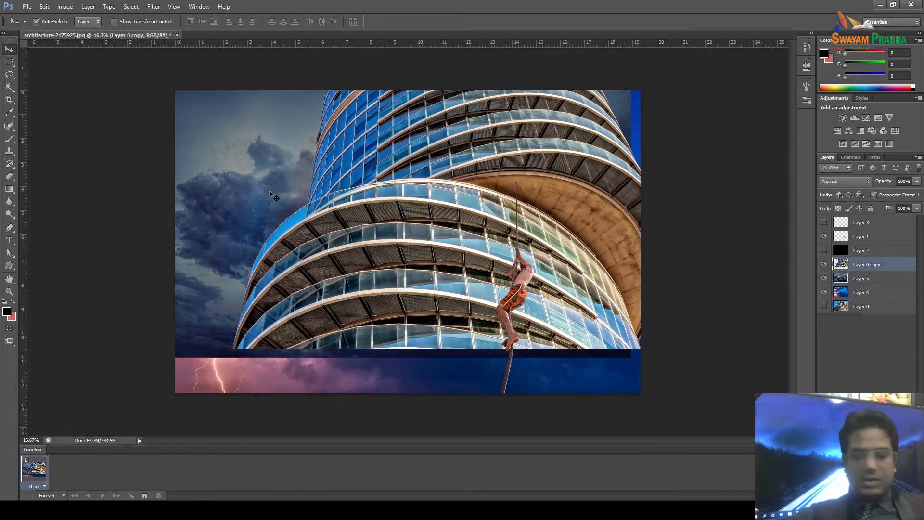
{"action": "key", "text": "ctrl+z"}
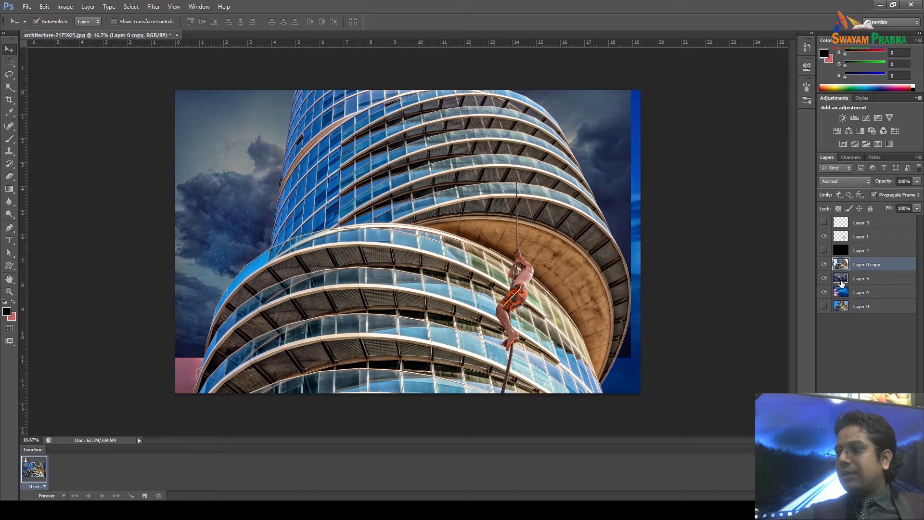
{"action": "left_click", "coordinate": [838, 283]}
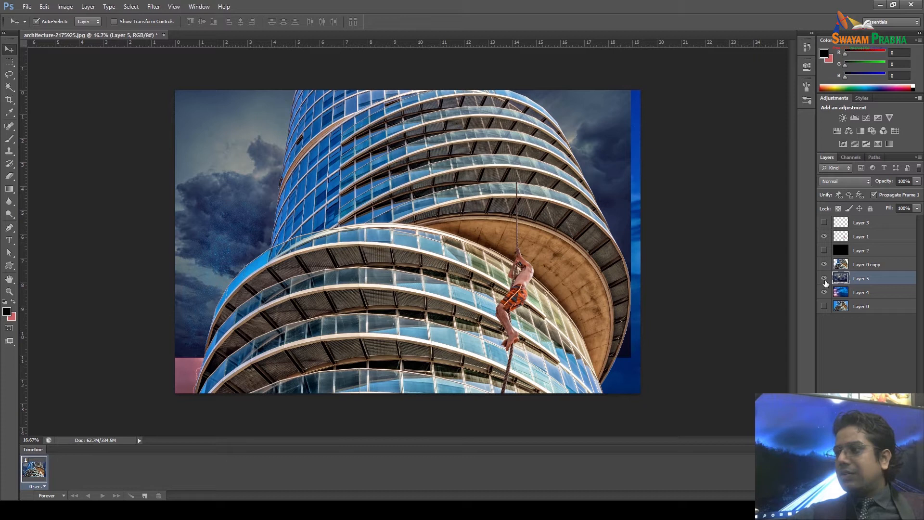
{"action": "left_click", "coordinate": [862, 264]}
{"action": "left_click", "coordinate": [870, 208]}
Reposition Layer 5 and scale it to about 134% so the lightning sky covers the whole canvas.
{"action": "left_click", "coordinate": [860, 278]}
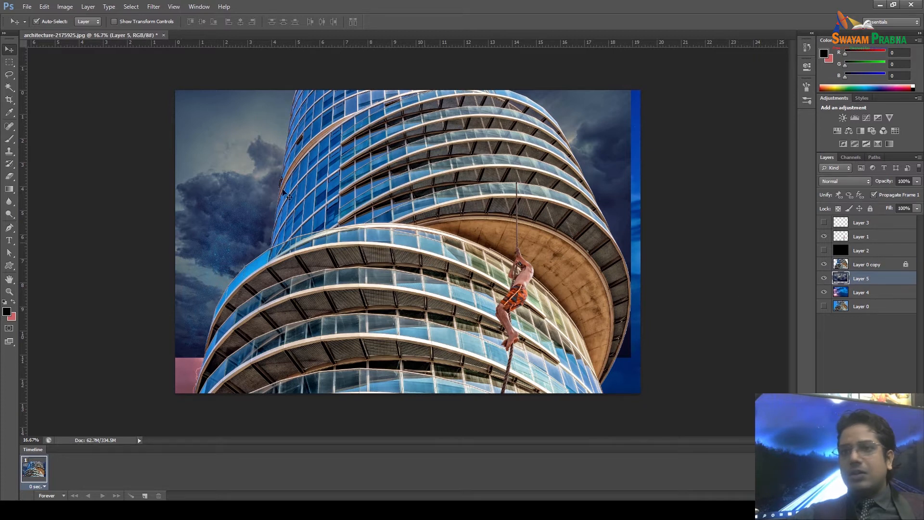
{"action": "left_click_drag", "start_coordinate": [214, 144], "coordinate": [226, 74]}
{"action": "key", "text": "ctrl+t"}
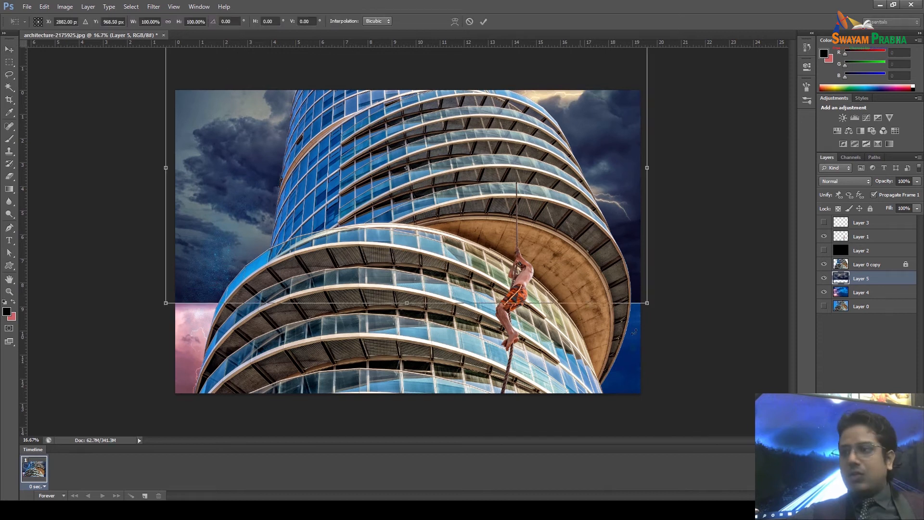
{"action": "left_click_drag", "start_coordinate": [650, 309], "coordinate": [810, 394]}
{"action": "left_click_drag", "start_coordinate": [681, 208], "coordinate": [651, 213]}
{"action": "key", "text": "Return"}
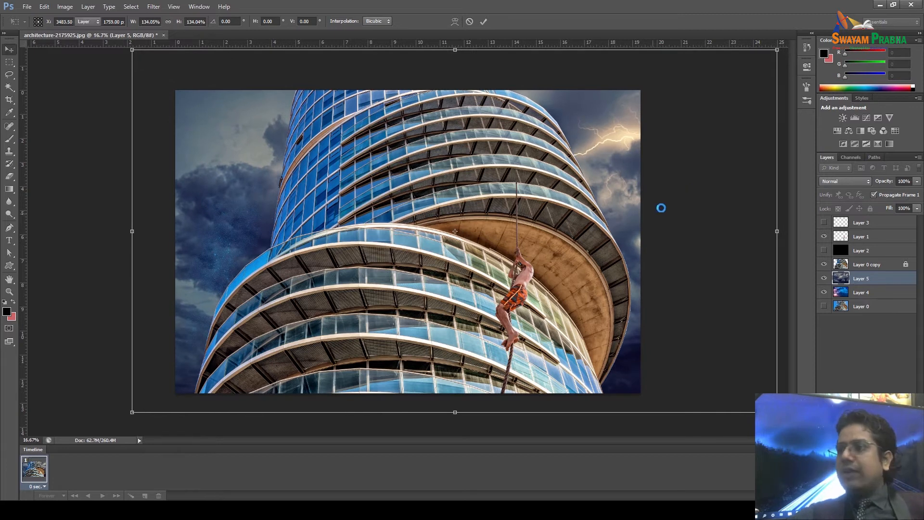
Try successive blend modes on Layer 5, from Darken through Color Burn to Lighten.
{"action": "left_click", "coordinate": [830, 182]}
{"action": "left_click", "coordinate": [830, 182]}
{"action": "left_click", "coordinate": [830, 182]}
{"action": "left_click", "coordinate": [831, 182]}
{"action": "key", "text": "Down"}
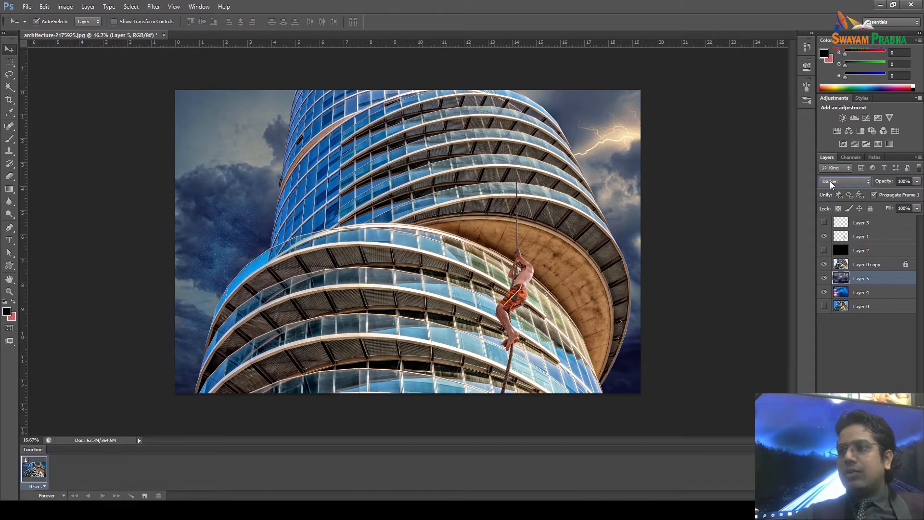
{"action": "key", "text": "Down"}
{"action": "key", "text": "Down"}
{"action": "key", "text": "Down"}
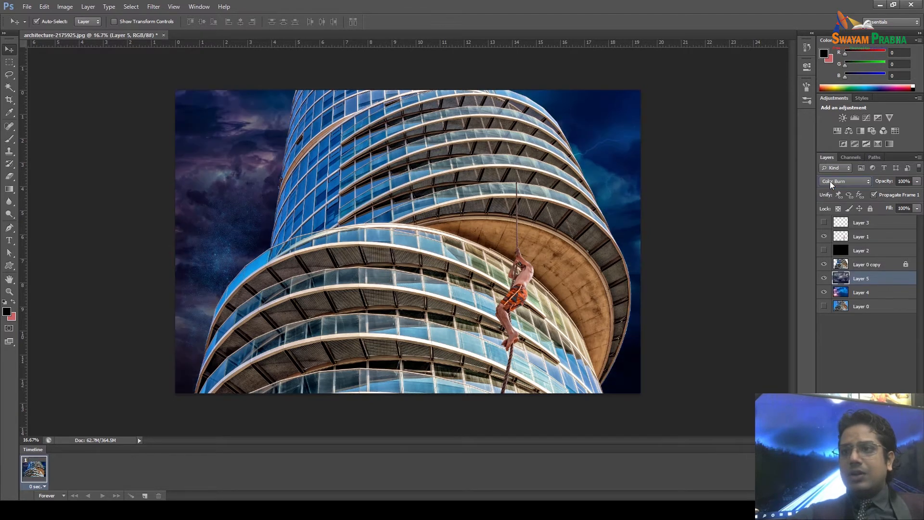
{"action": "key", "text": "Down"}
{"action": "key", "text": "Down"}
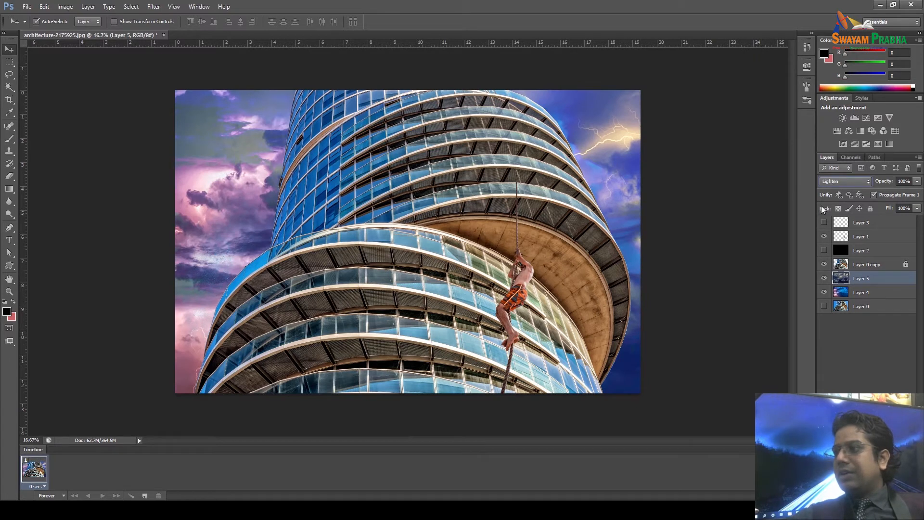
Toggle Layer 5's visibility to compare the sky with and without its Lighten blend.
{"action": "left_click", "coordinate": [822, 280]}
{"action": "left_click", "coordinate": [822, 280]}
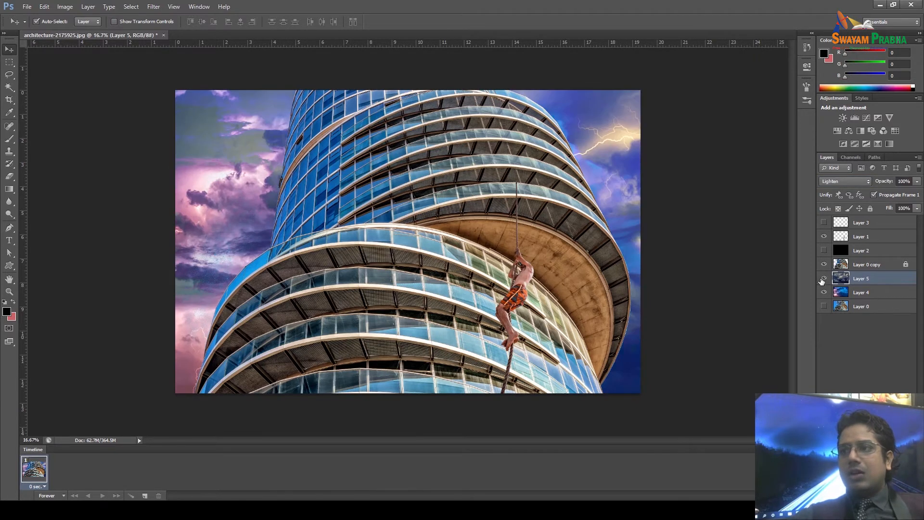
{"action": "left_click", "coordinate": [824, 278]}
{"action": "left_click", "coordinate": [823, 279]}
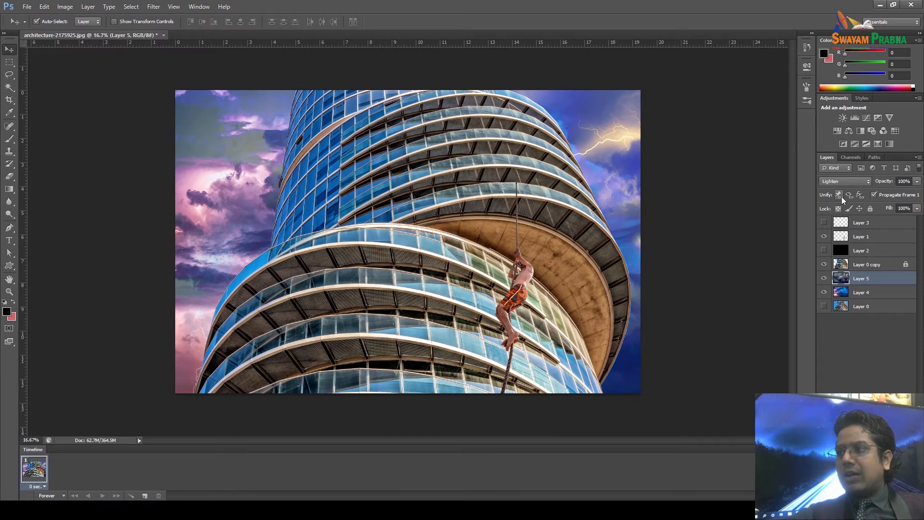
Set Layer 5's blend mode to Screen and compare the sky with the layer hidden and shown.
{"action": "left_click", "coordinate": [844, 182]}
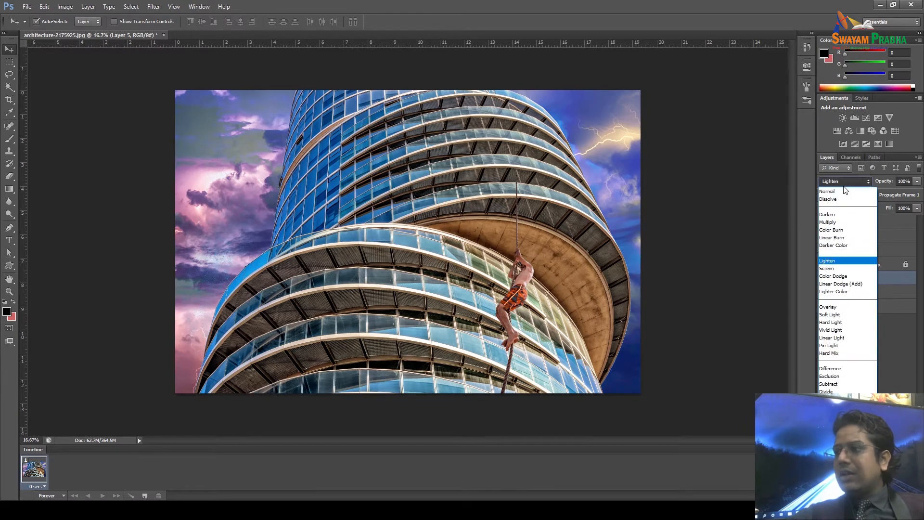
{"action": "left_click", "coordinate": [831, 269]}
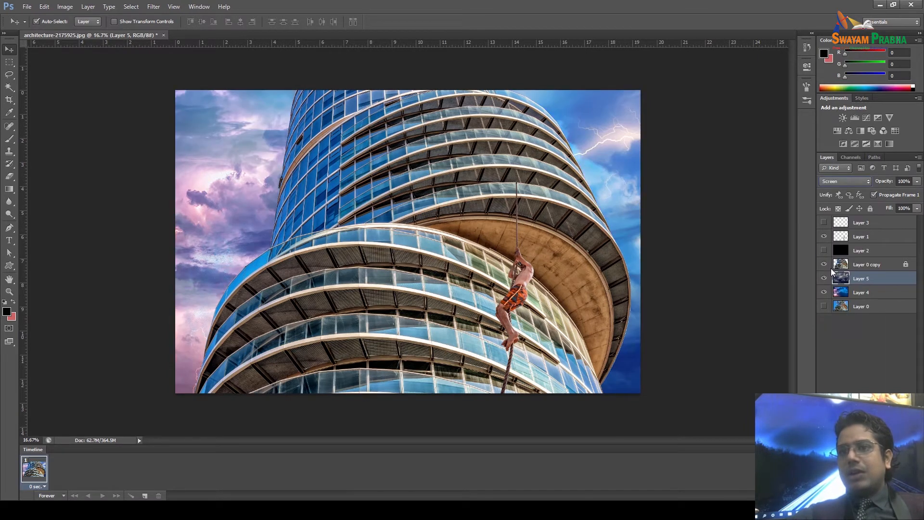
{"action": "left_click", "coordinate": [825, 280]}
{"action": "left_click", "coordinate": [824, 280]}
{"action": "left_click", "coordinate": [824, 280]}
{"action": "left_click", "coordinate": [824, 281]}
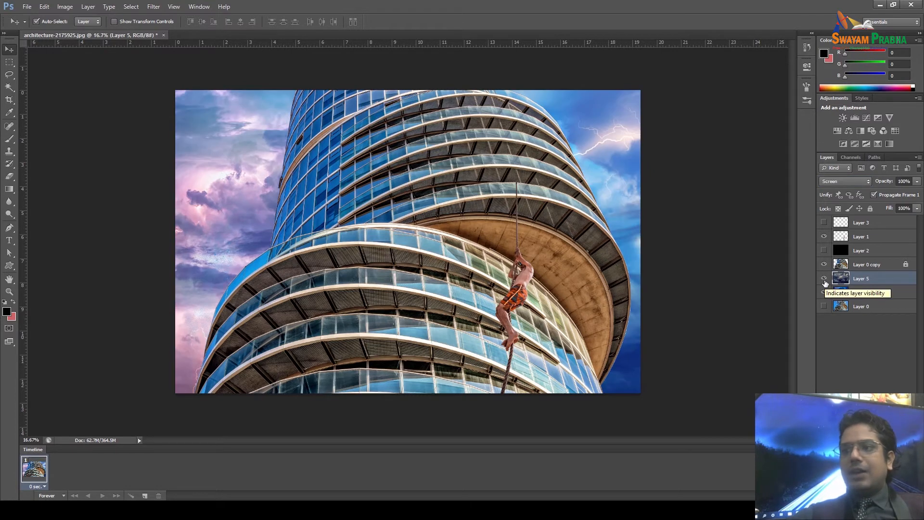
Shift Layer 5 slightly up and to the left, and move it above Layer 0 copy in the layer order.
{"action": "left_click_drag", "start_coordinate": [639, 155], "coordinate": [601, 141]}
{"action": "left_click_drag", "start_coordinate": [840, 280], "coordinate": [842, 253]}
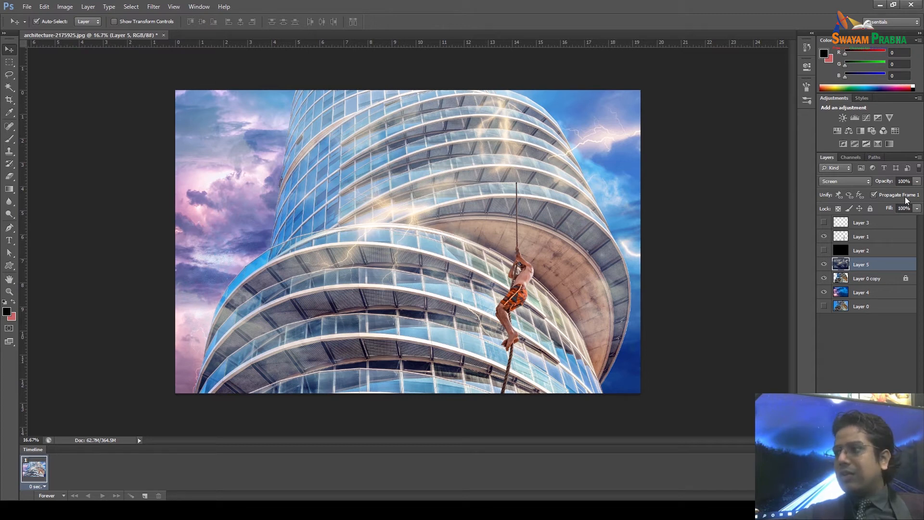
Try lowering Layer 5's fill to 87%.
{"action": "left_click", "coordinate": [917, 209]}
{"action": "left_click_drag", "start_coordinate": [890, 222], "coordinate": [911, 222]}
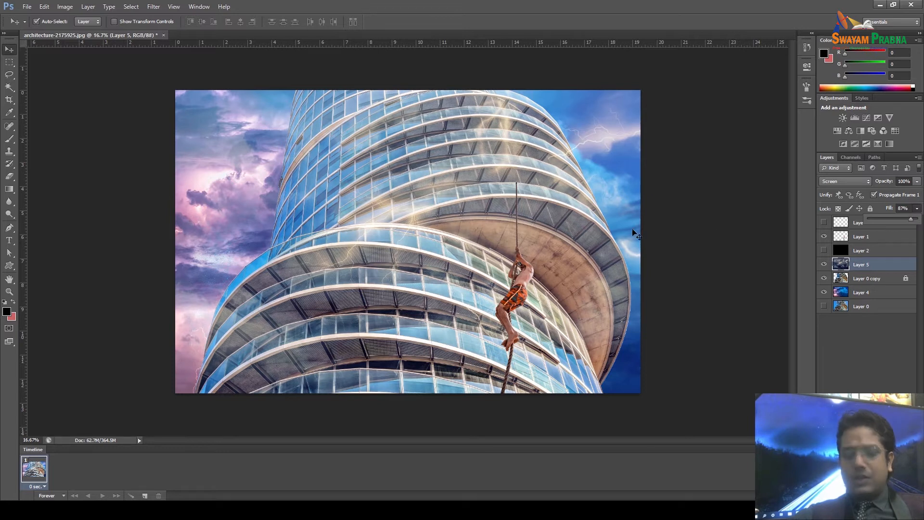
{"action": "key", "text": "ctrl+l"}
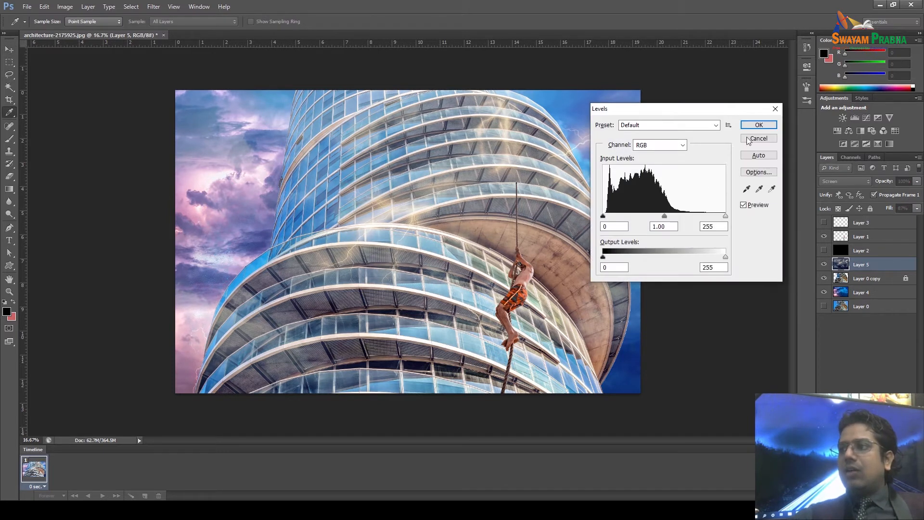
{"action": "left_click", "coordinate": [760, 140]}
Darken Layer 5 with a Levels adjustment, setting the black input to 34, the midtone to 0.38 and keeping white at 255.
{"action": "left_click", "coordinate": [65, 7]}
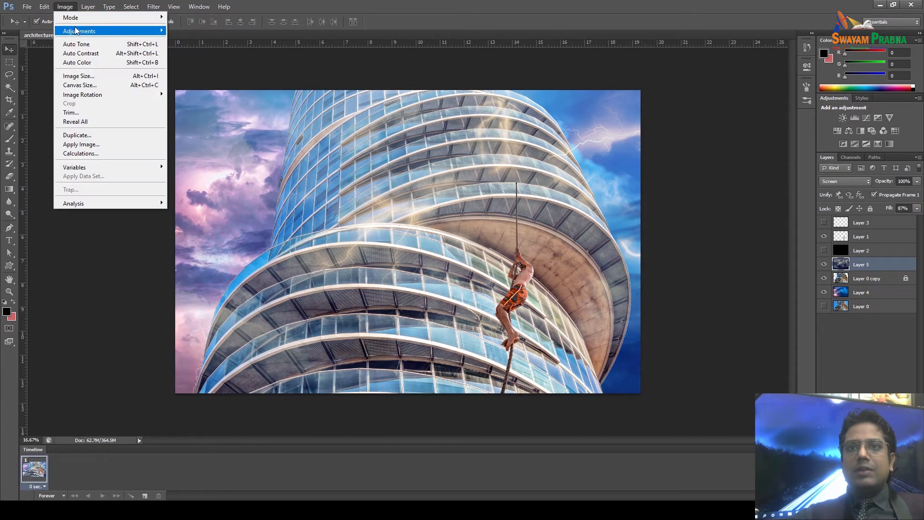
{"action": "mouse_move", "coordinate": [77, 31]}
{"action": "left_click", "coordinate": [184, 40]}
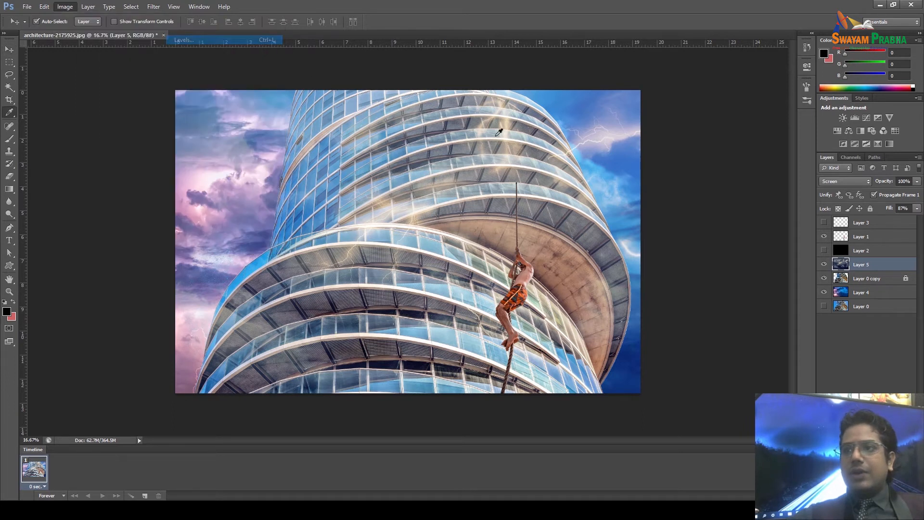
{"action": "left_click_drag", "start_coordinate": [667, 221], "coordinate": [698, 217]}
{"action": "left_click_drag", "start_coordinate": [604, 215], "coordinate": [650, 217]}
{"action": "left_click_drag", "start_coordinate": [647, 110], "coordinate": [702, 77]}
{"action": "left_click_drag", "start_coordinate": [704, 181], "coordinate": [675, 182]}
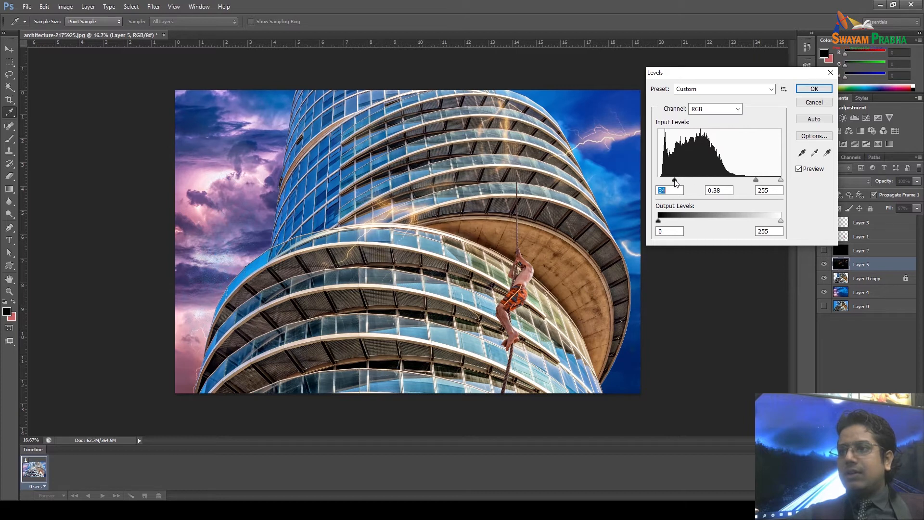
{"action": "left_click", "coordinate": [812, 90]}
Set Layer 5's fill to 100% and compare the lightning with the layer hidden and shown.
{"action": "left_click", "coordinate": [918, 208]}
{"action": "left_click_drag", "start_coordinate": [913, 220], "coordinate": [921, 222]}
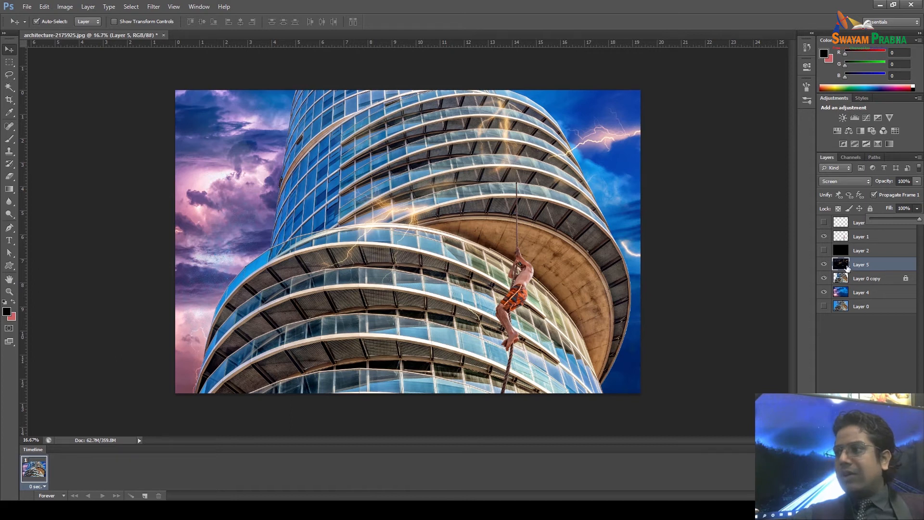
{"action": "left_click", "coordinate": [825, 264]}
{"action": "left_click", "coordinate": [824, 264]}
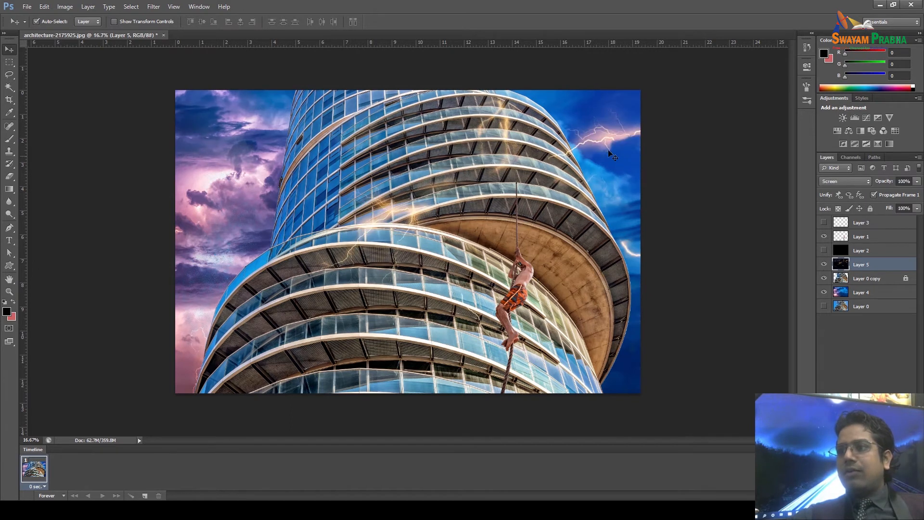
Shift the lightning on Layer 5 slightly up and to the left, and deselect all layers.
{"action": "left_click_drag", "start_coordinate": [608, 141], "coordinate": [589, 131]}
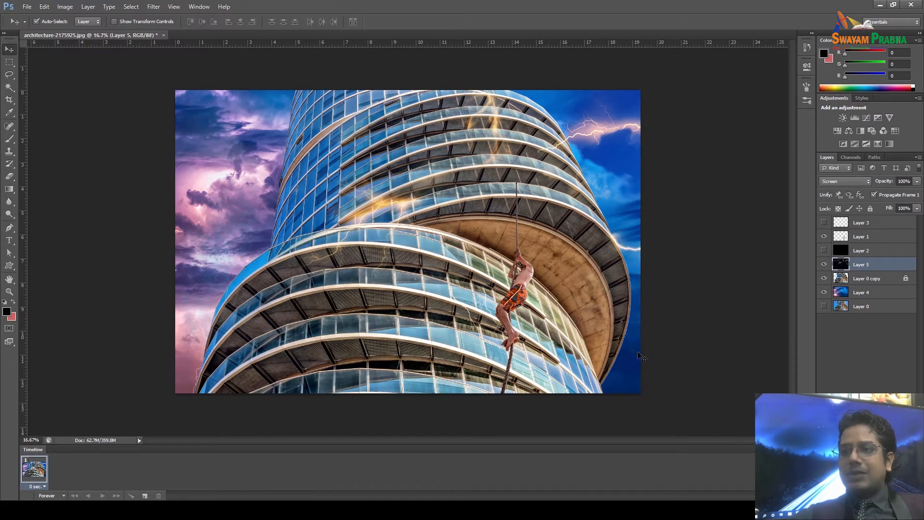
{"action": "left_click", "coordinate": [515, 306]}
{"action": "left_click", "coordinate": [710, 327]}
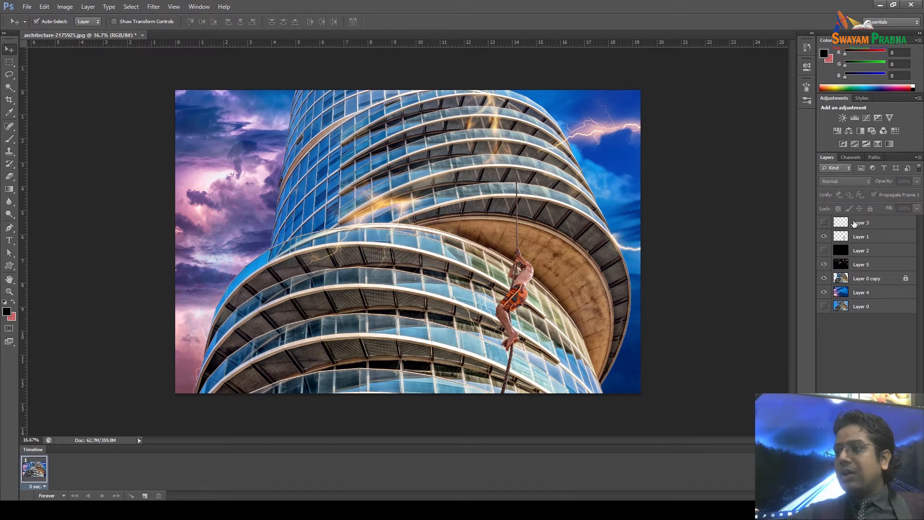
Check Layer 3 by toggling its visibility, and delete the layer.
{"action": "left_click", "coordinate": [855, 223]}
{"action": "left_click", "coordinate": [824, 225]}
{"action": "left_click", "coordinate": [824, 225]}
{"action": "left_click_drag", "start_coordinate": [863, 225], "coordinate": [910, 495]}
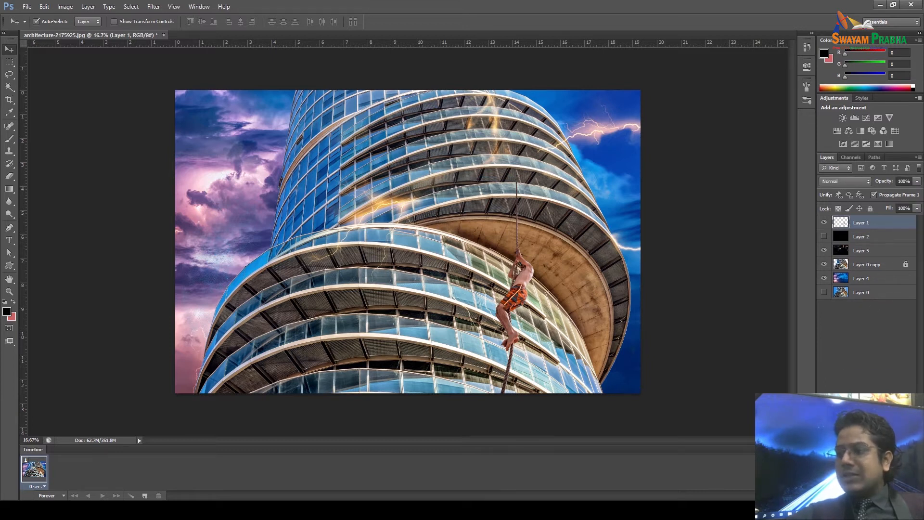
Add a Color Lookup adjustment layer above Layer 1, try several 3DLUT presets and settle on Crisp_Warm.look.
{"action": "left_click", "coordinate": [878, 495]}
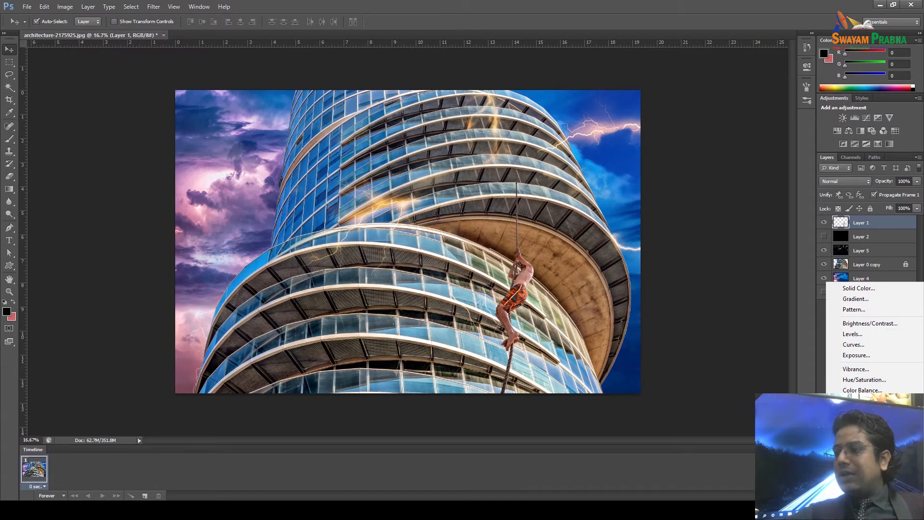
{"action": "left_click", "coordinate": [862, 433]}
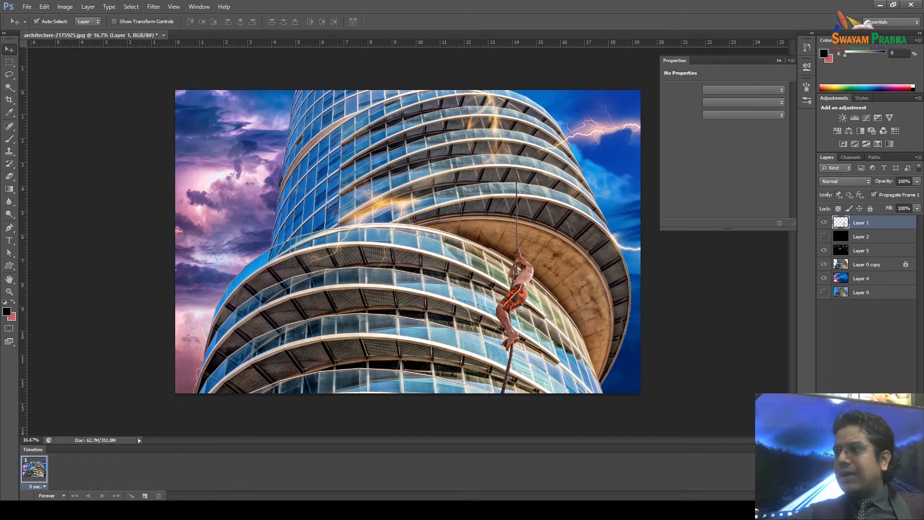
{"action": "left_click", "coordinate": [736, 89]}
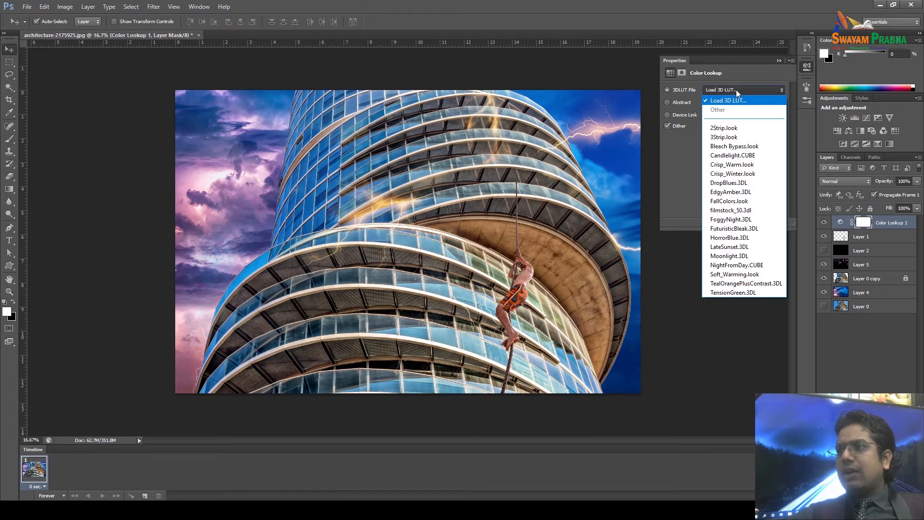
{"action": "left_click", "coordinate": [729, 147]}
{"action": "left_click", "coordinate": [728, 90]}
{"action": "left_click", "coordinate": [728, 146]}
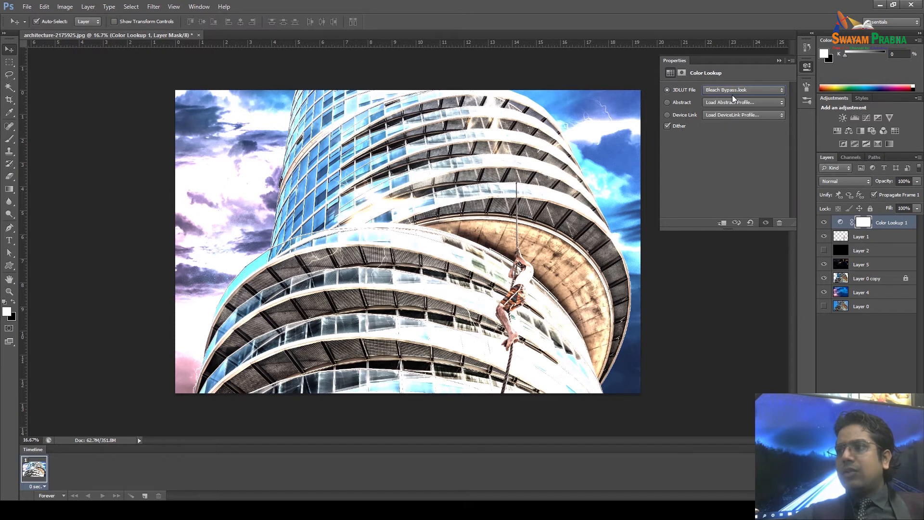
{"action": "key", "text": "Down"}
{"action": "key", "text": "Down"}
{"action": "key", "text": "Down"}
{"action": "key", "text": "Up"}
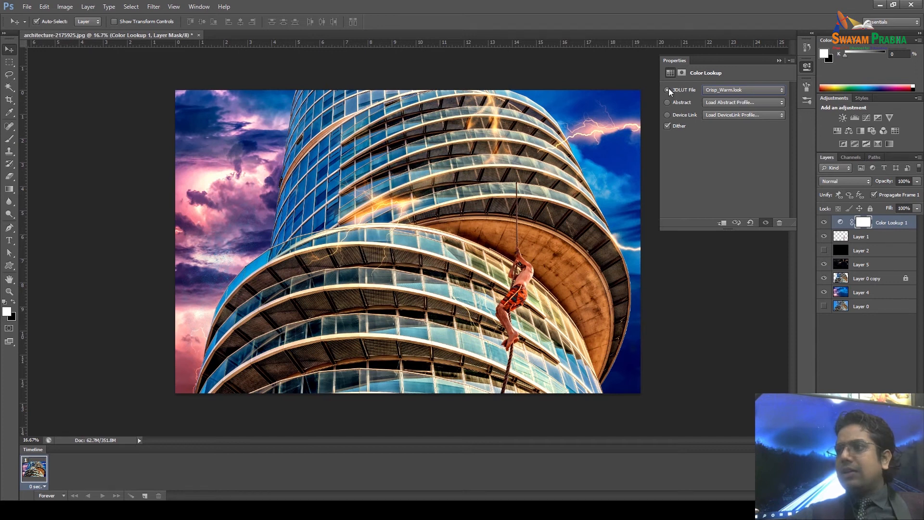
Toggle the Color Lookup 1 layer's visibility to compare the image with and without the warm grade.
{"action": "left_click", "coordinate": [865, 359]}
{"action": "left_click", "coordinate": [825, 223]}
{"action": "left_click", "coordinate": [824, 223]}
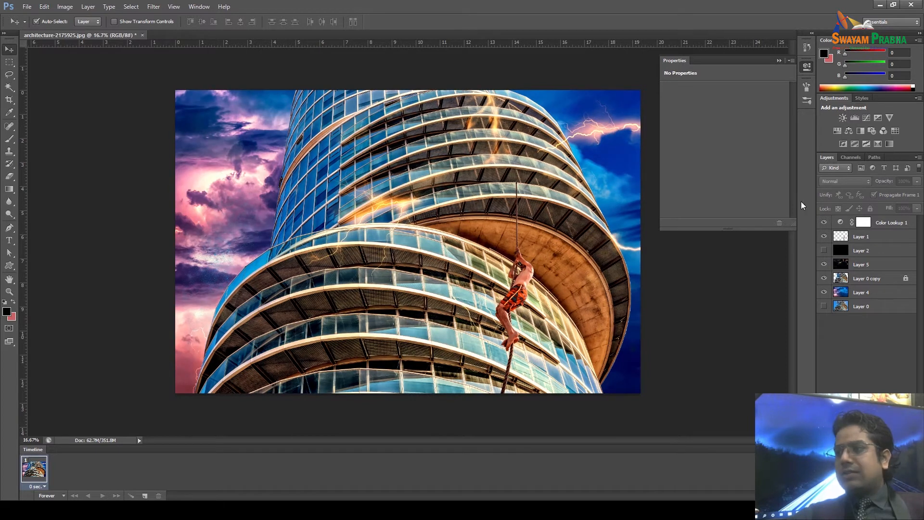
{"action": "left_click", "coordinate": [825, 224]}
{"action": "left_click", "coordinate": [825, 225]}
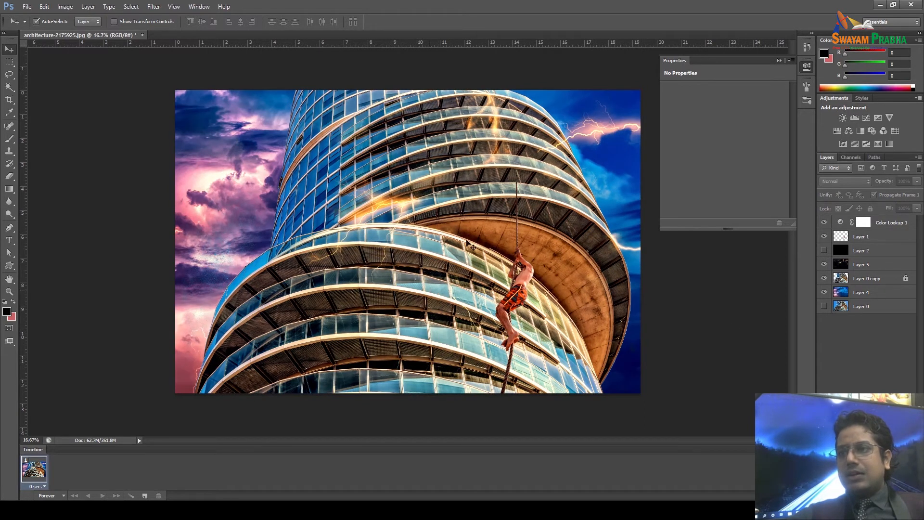
{"action": "left_click", "coordinate": [780, 62]}
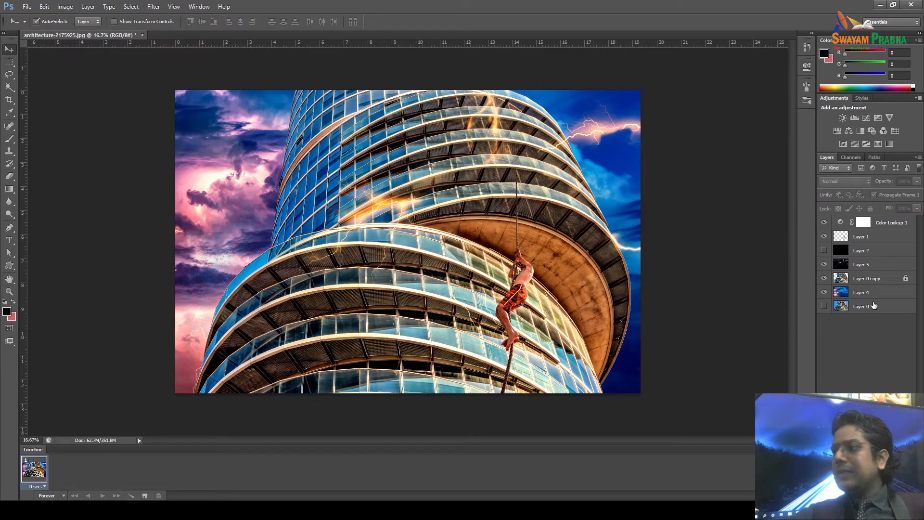
Add a Color Balance adjustment layer above Color Lookup 1 and shift its midtones slightly toward yellow.
{"action": "left_click", "coordinate": [869, 496]}
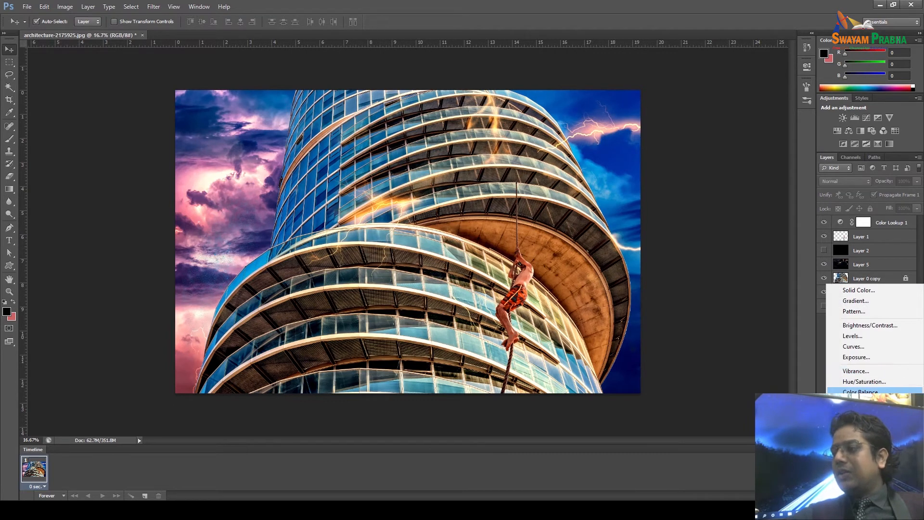
{"action": "left_click", "coordinate": [861, 392]}
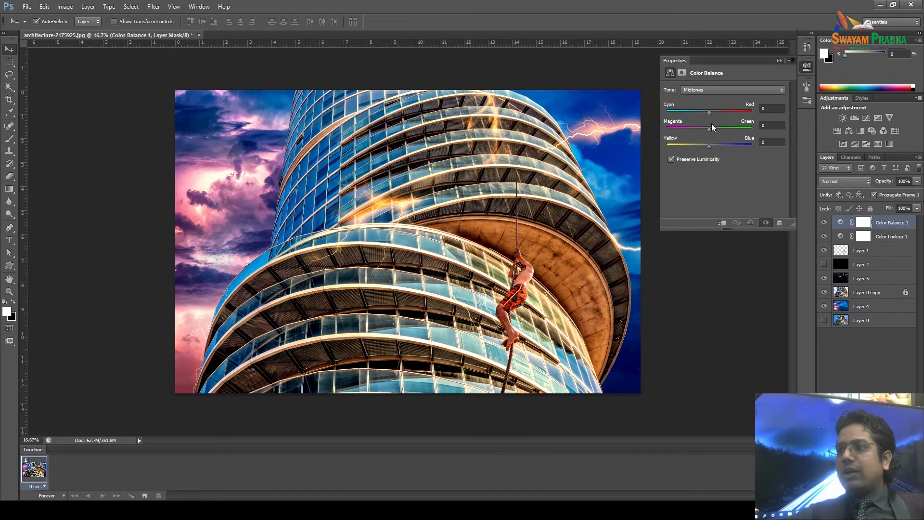
{"action": "left_click_drag", "start_coordinate": [710, 113], "coordinate": [705, 144]}
{"action": "left_click", "coordinate": [780, 62]}
{"action": "left_click", "coordinate": [736, 197]}
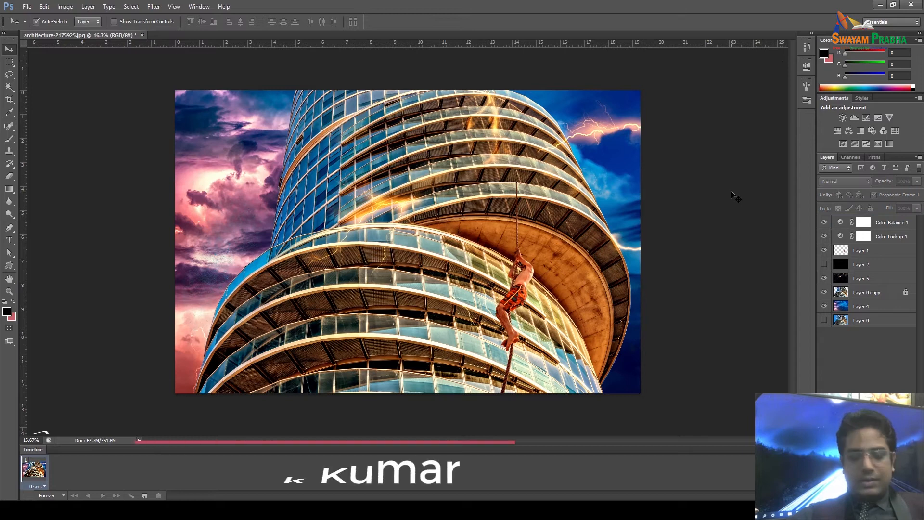
Review the composite in full screen mode, examining the tower, climber and sky up close and as a whole.
{"action": "key", "text": "f"}
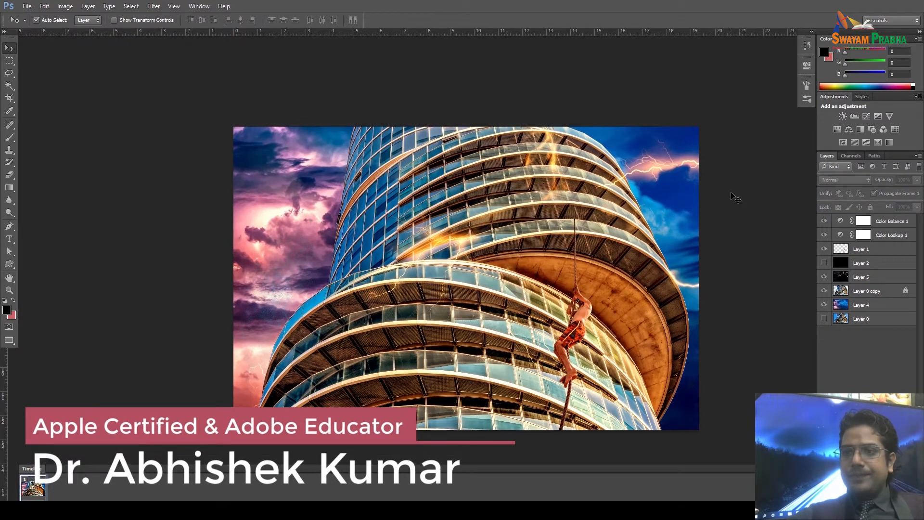
{"action": "key", "text": "f"}
{"action": "key", "text": "ctrl+plus"}
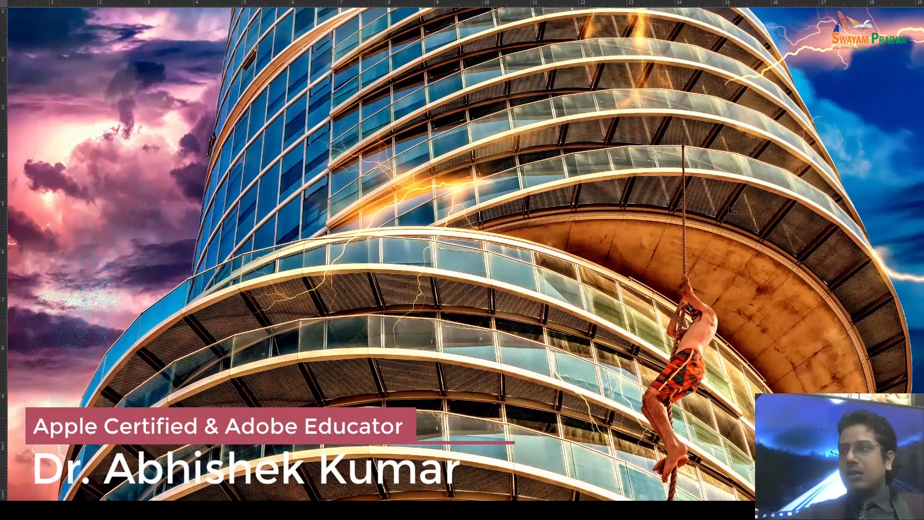
{"action": "left_click_drag", "start_coordinate": [712, 214], "coordinate": [702, 215]}
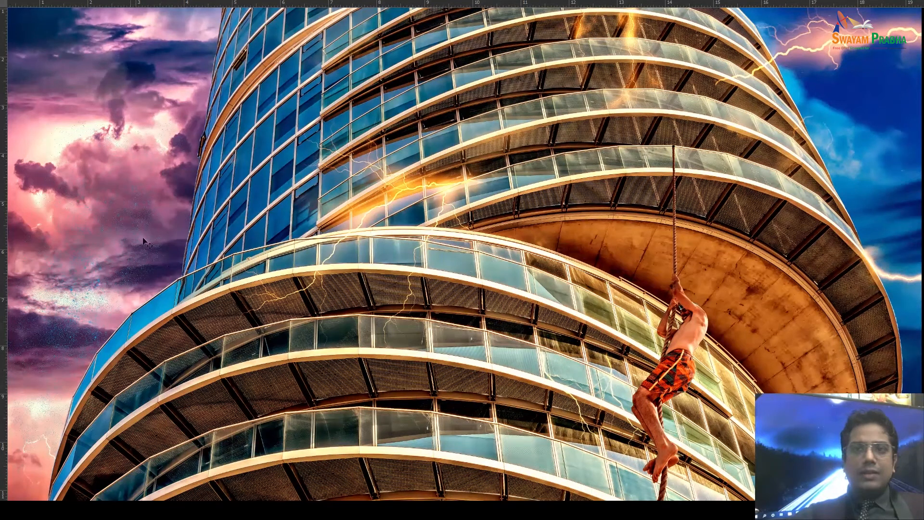
{"action": "key", "text": "ctrl+minus"}
{"action": "key", "text": "ctrl+minus"}
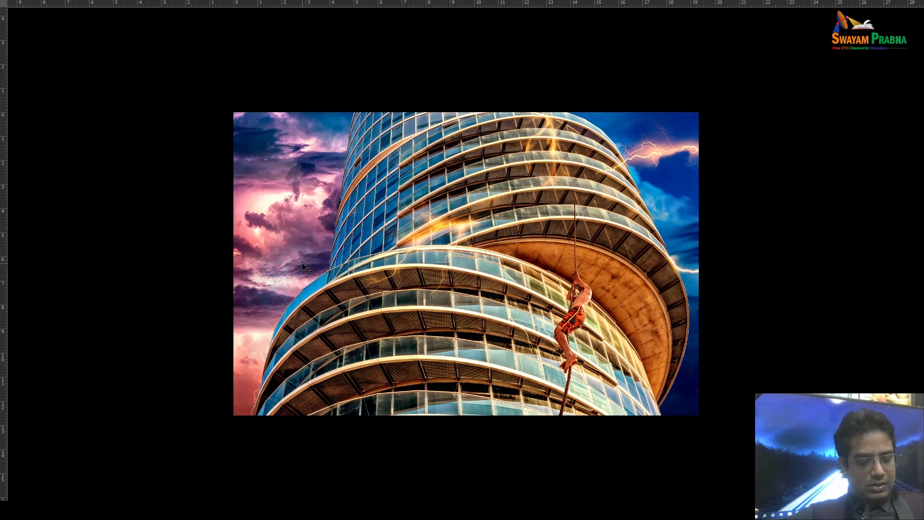
{"action": "key", "text": "F7"}
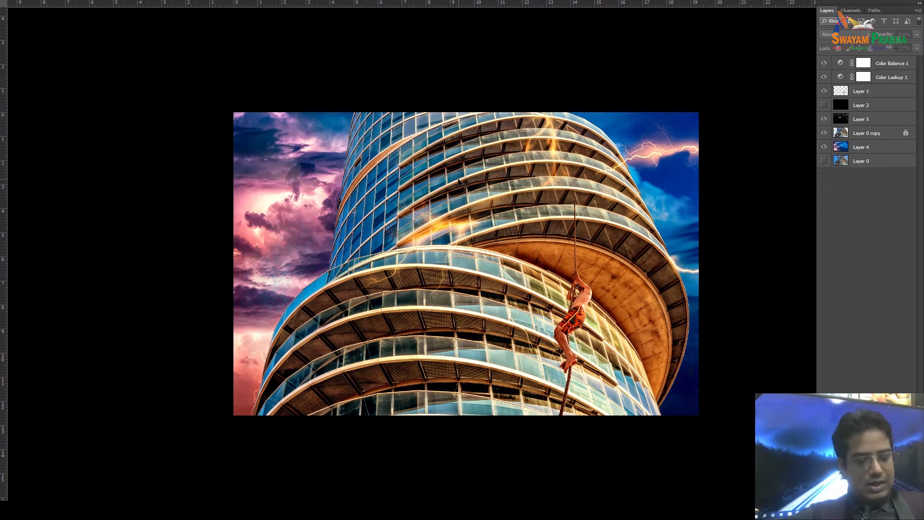
{"action": "key", "text": "f"}
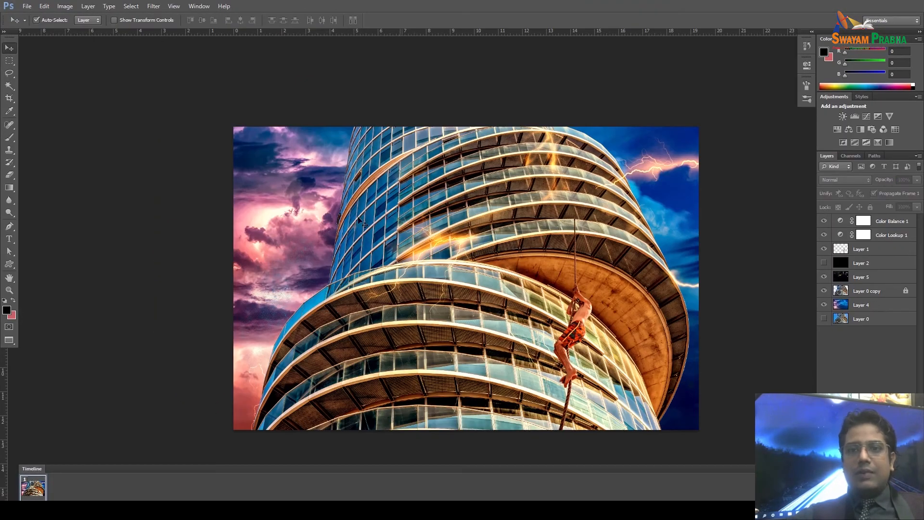
Toggle the visibility of Layer 4 and Layer 0 copy to check which one holds the specks in the sky.
{"action": "left_click", "coordinate": [824, 306]}
{"action": "left_click", "coordinate": [824, 305]}
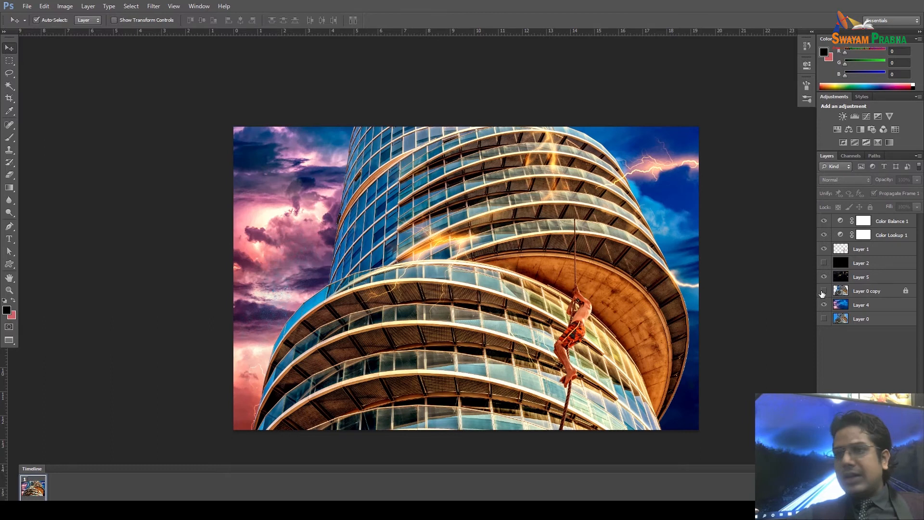
{"action": "left_click", "coordinate": [823, 291]}
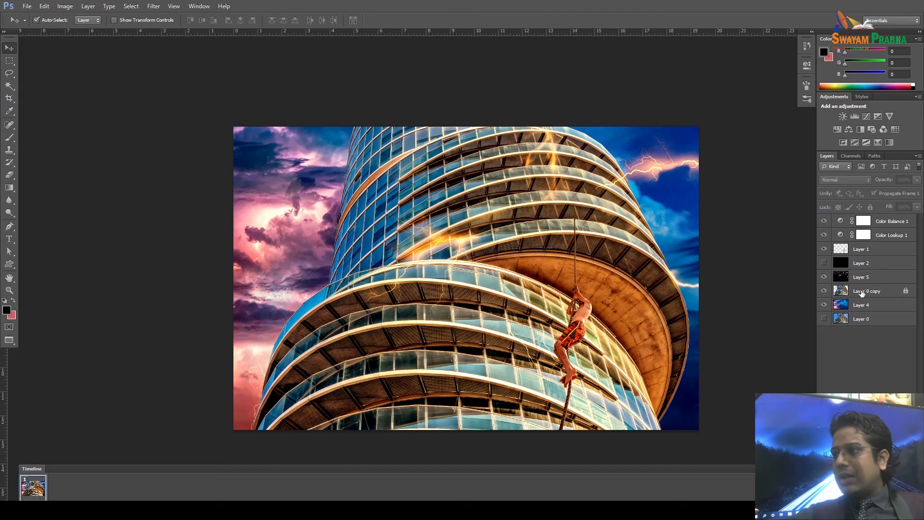
Unlock Layer 0 copy and erase the leftover specks in the sky left of the tower with a 700 px eraser.
{"action": "left_click", "coordinate": [861, 293]}
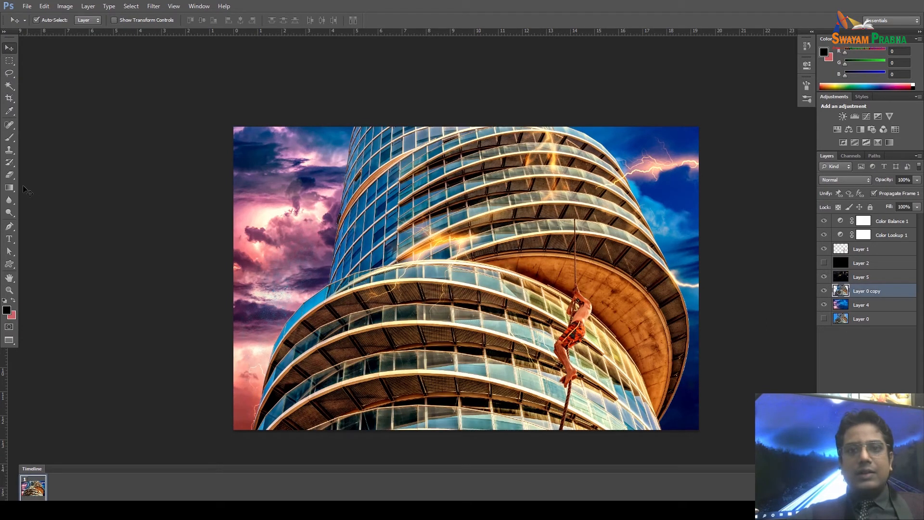
{"action": "left_click", "coordinate": [9, 174]}
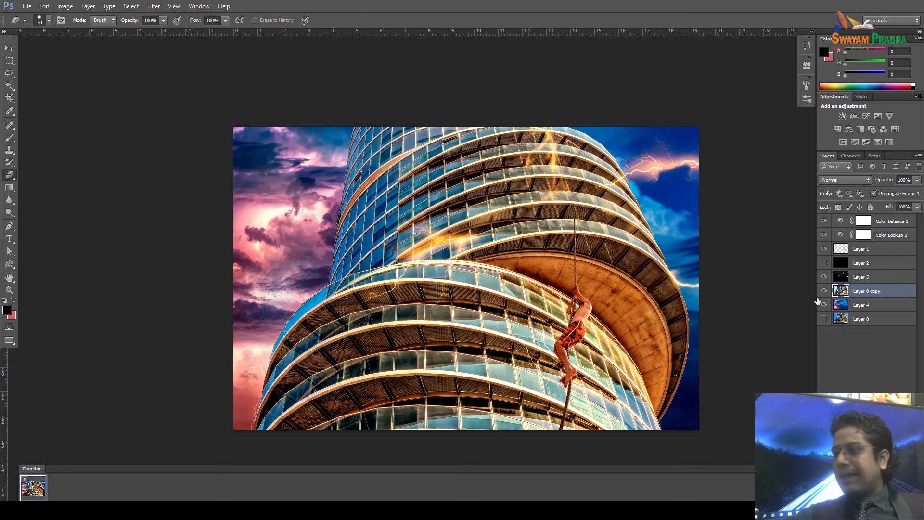
{"action": "key", "text": "bracketright"}
{"action": "key", "text": "bracketright"}
{"action": "key", "text": "bracketright"}
{"action": "key", "text": "bracketright"}
{"action": "key", "text": "bracketright"}
{"action": "key", "text": "bracketright"}
{"action": "key", "text": "bracketright"}
{"action": "key", "text": "bracketright"}
{"action": "left_click_drag", "start_coordinate": [261, 286], "coordinate": [282, 268]}
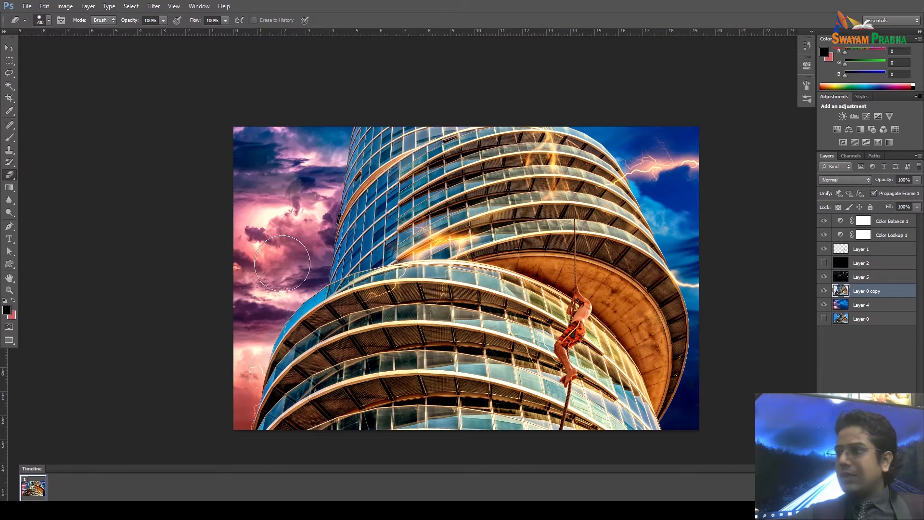
Toggle the visibility of Layer 2, and examine the sky and the tower's lower edge up close for leftover specks.
{"action": "left_click", "coordinate": [823, 263]}
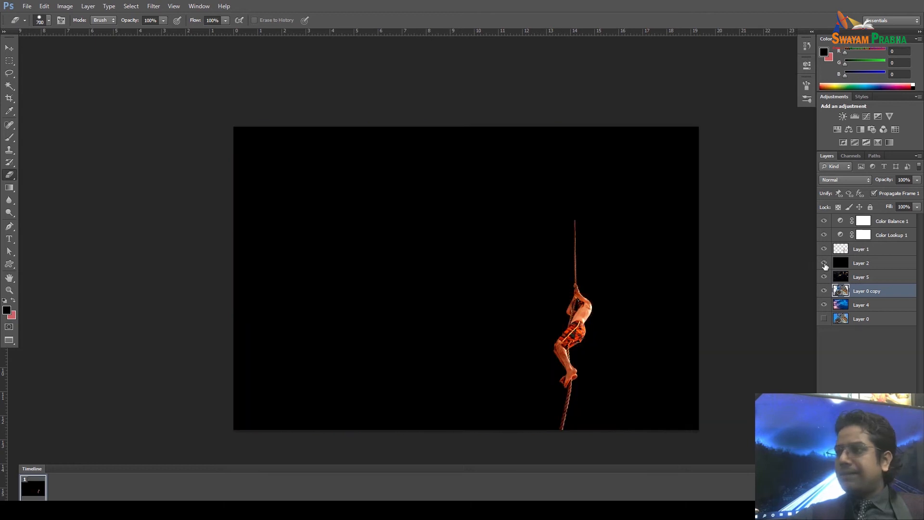
{"action": "left_click", "coordinate": [825, 265]}
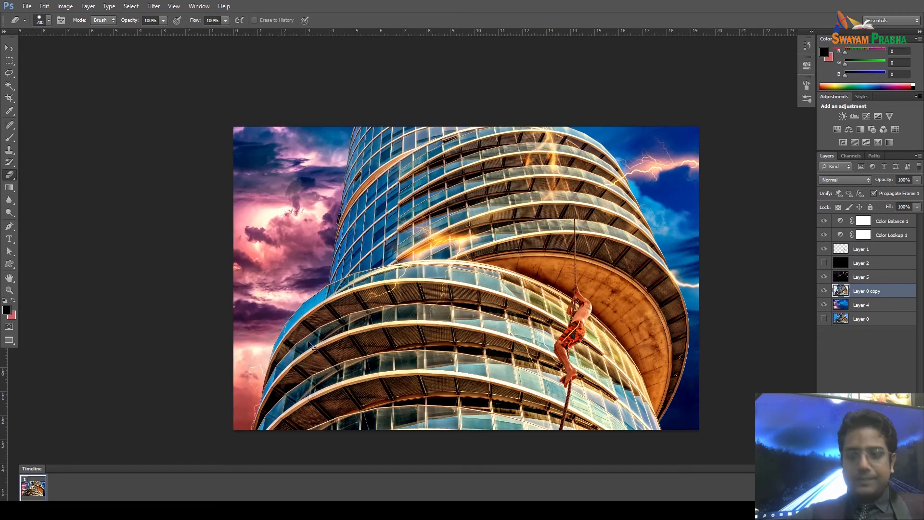
{"action": "key", "text": "ctrl+plus"}
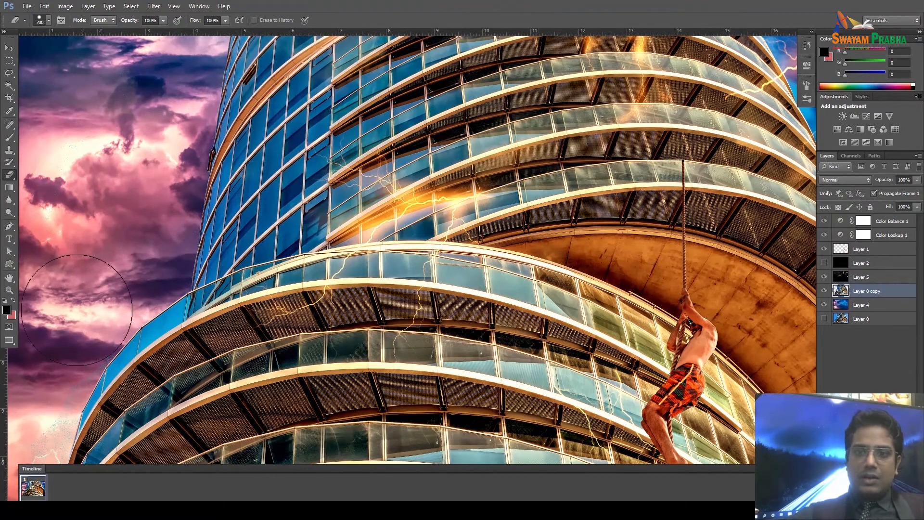
{"action": "left_click_drag", "start_coordinate": [72, 320], "coordinate": [263, 179]}
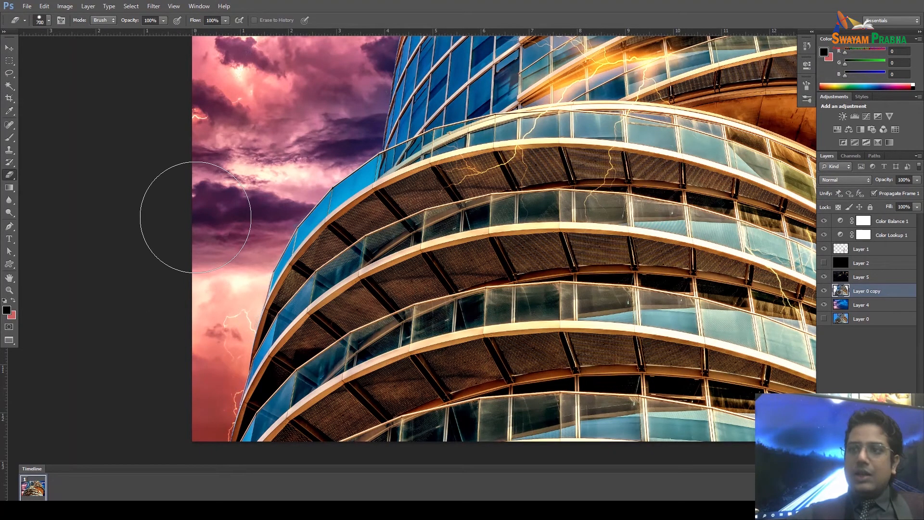
{"action": "key", "text": "ctrl+minus"}
{"action": "key", "text": "ctrl+minus"}
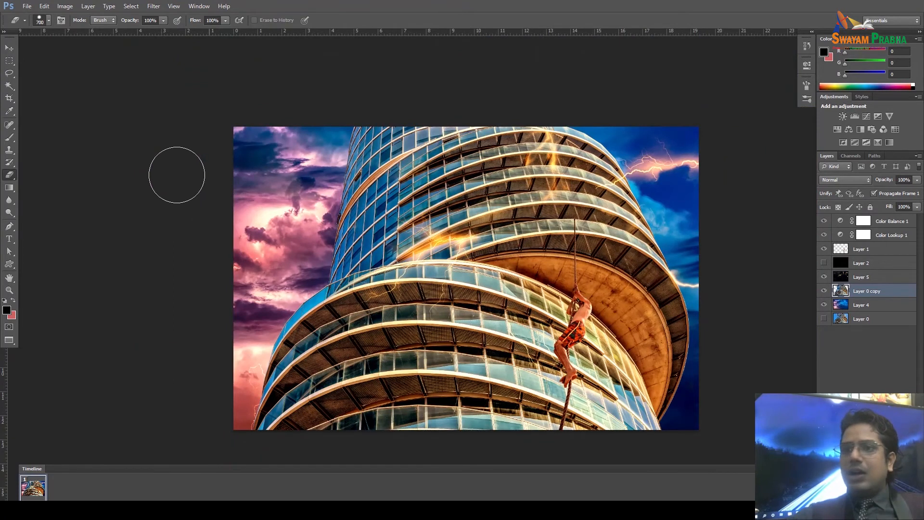
Toggle the visibility of Color Balance 1 and Color Lookup 1 to compare the composite with and without the color grading.
{"action": "left_click", "coordinate": [9, 48]}
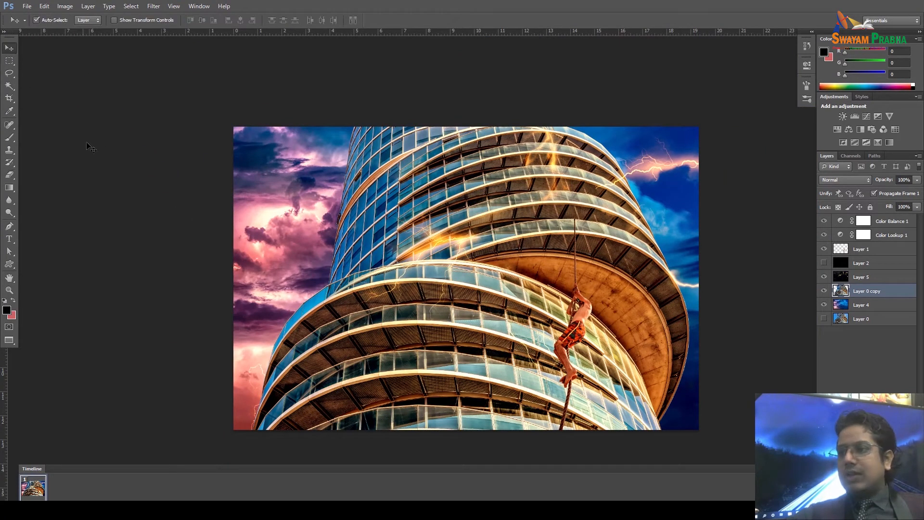
{"action": "scroll", "coordinate": [346, 271], "scroll_direction": "up", "scroll_amount": 2}
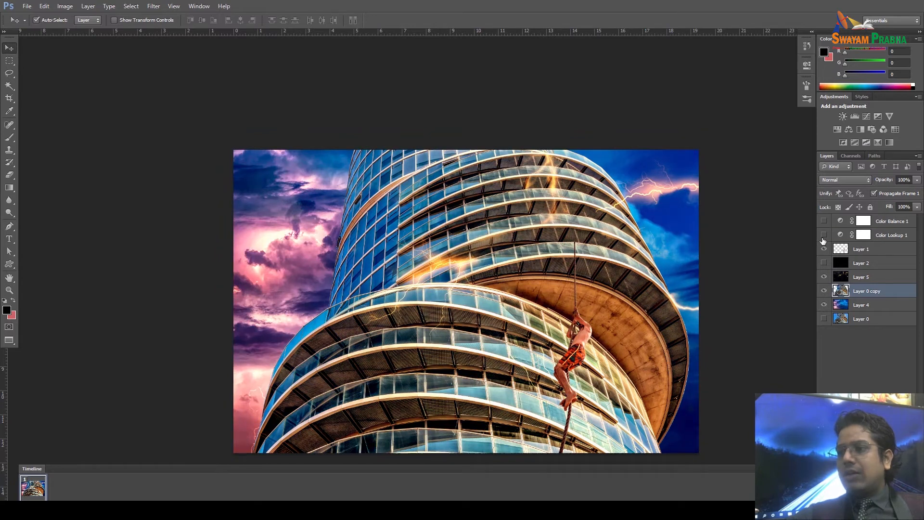
{"action": "left_click", "coordinate": [824, 237]}
{"action": "left_click", "coordinate": [824, 236]}
{"action": "left_click", "coordinate": [825, 222]}
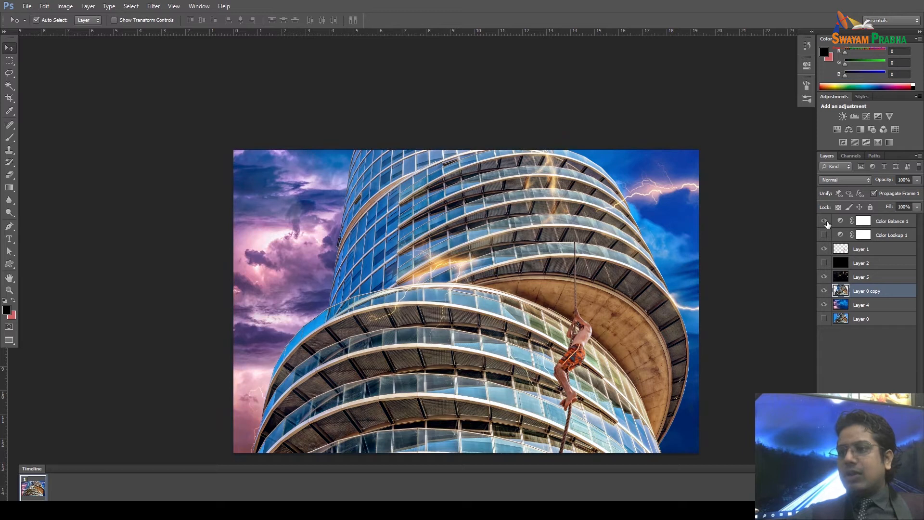
{"action": "left_click", "coordinate": [824, 237]}
{"action": "left_click", "coordinate": [824, 237]}
{"action": "left_click", "coordinate": [824, 237]}
{"action": "left_click", "coordinate": [824, 237]}
{"action": "left_click", "coordinate": [825, 237]}
{"action": "left_click", "coordinate": [825, 236]}
{"action": "left_click", "coordinate": [824, 237]}
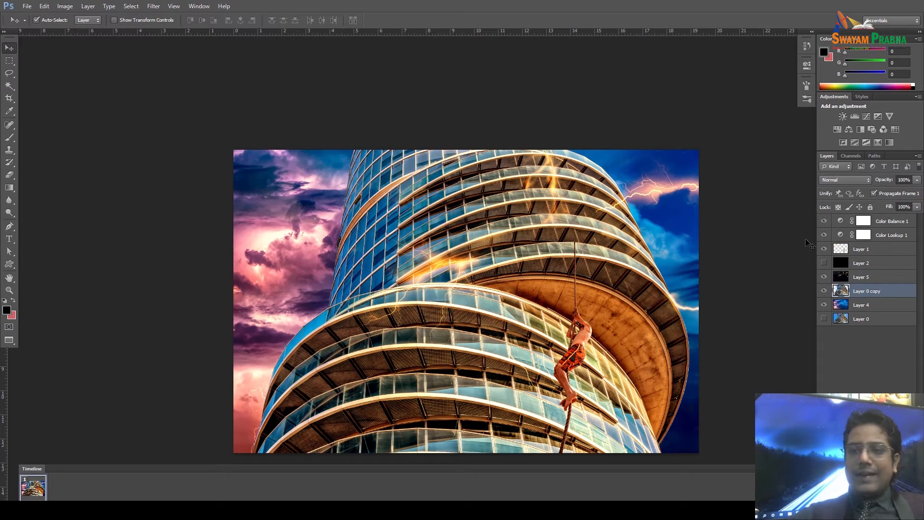
{"action": "left_click_drag", "start_coordinate": [735, 304], "coordinate": [711, 264]}
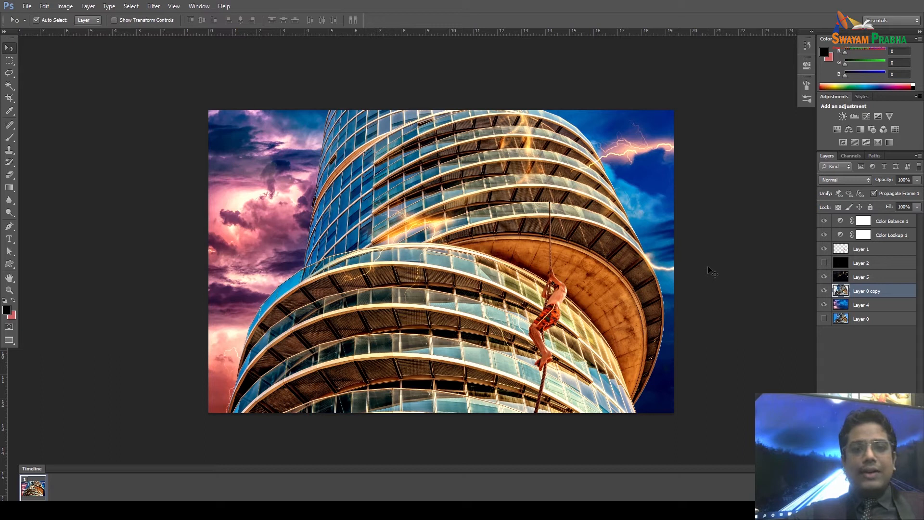
Open the photo of the woman on a swing above palm terraces from the Raw folder.
{"action": "left_click", "coordinate": [27, 7]}
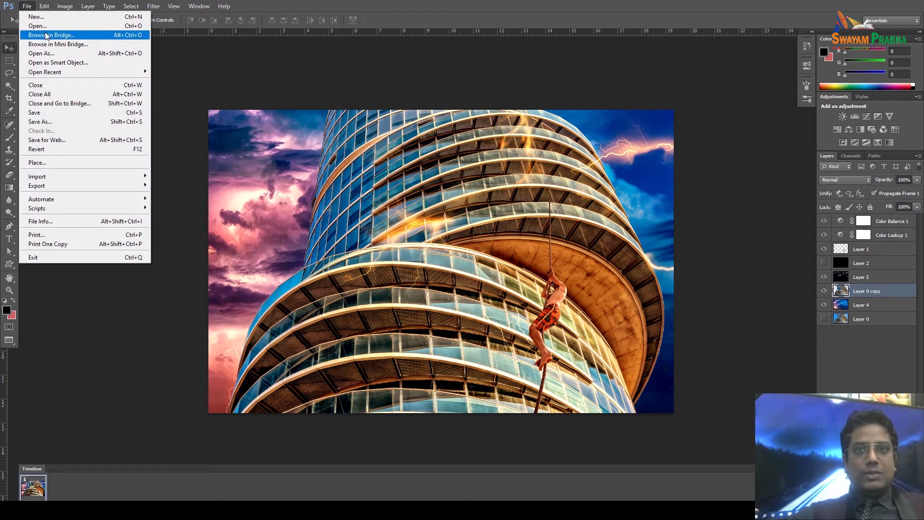
{"action": "left_click", "coordinate": [37, 26]}
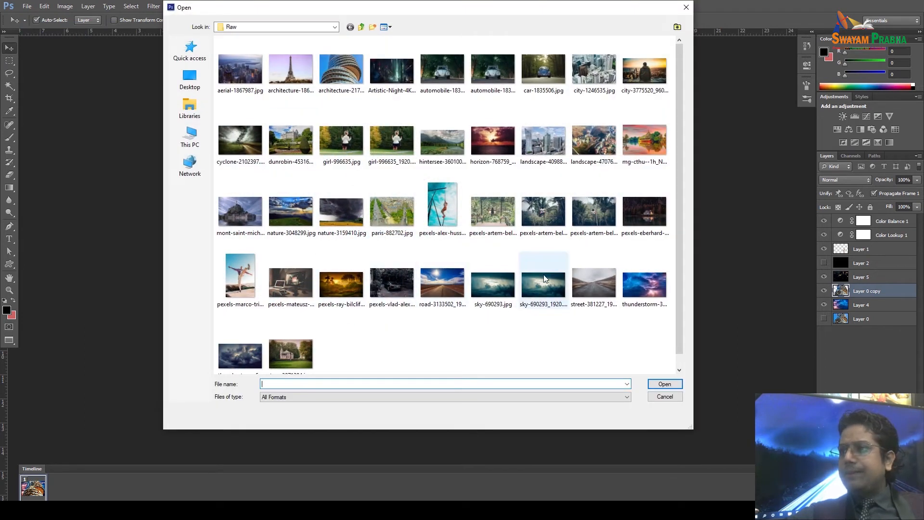
{"action": "left_click", "coordinate": [496, 223]}
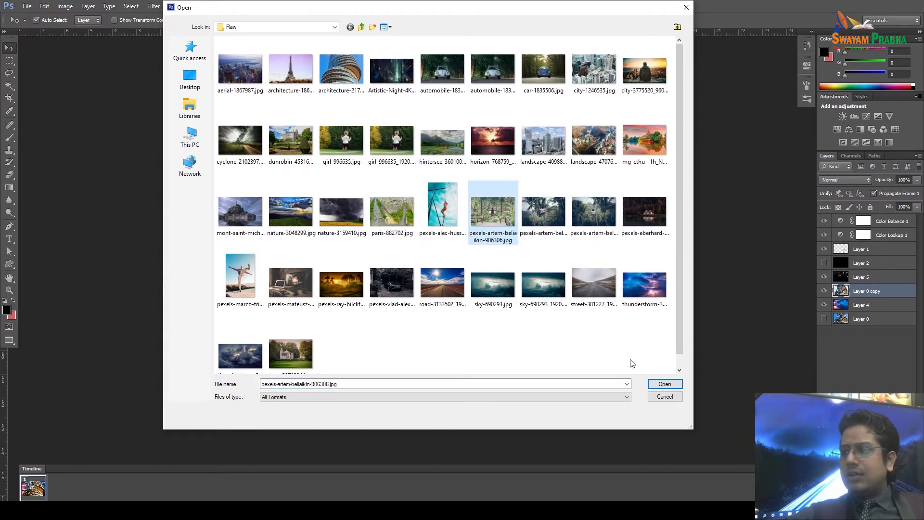
{"action": "left_click", "coordinate": [656, 386]}
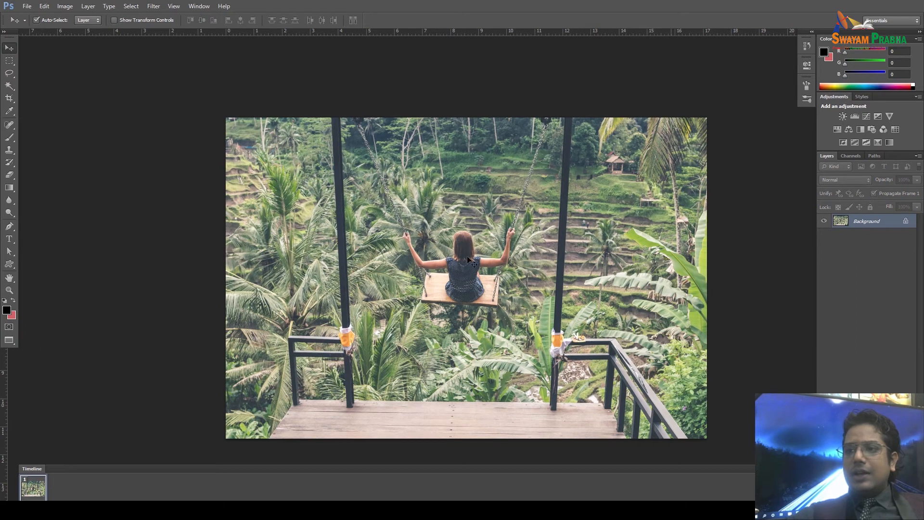
Cut a rectangle around the woman and swing between the black posts onto a new layer and delete the leftover Layer 0.
{"action": "left_click", "coordinate": [9, 61]}
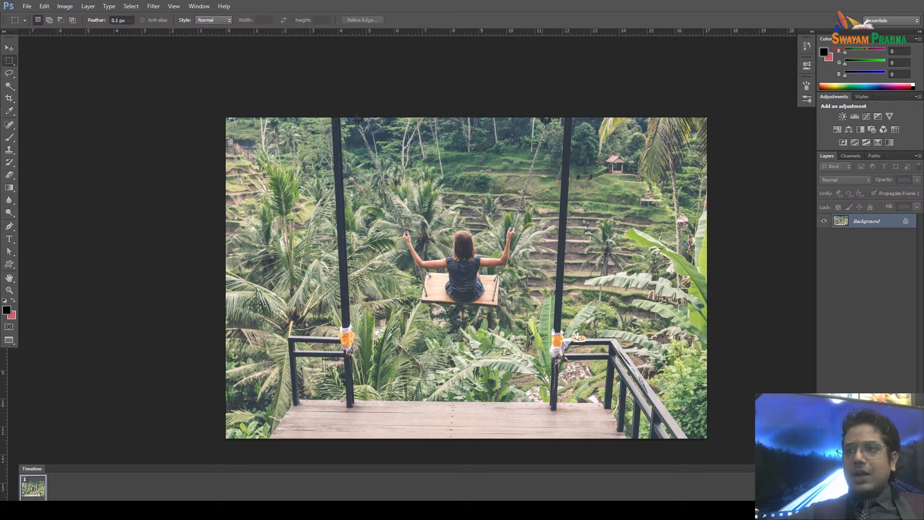
{"action": "left_click_drag", "start_coordinate": [353, 117], "coordinate": [556, 322]}
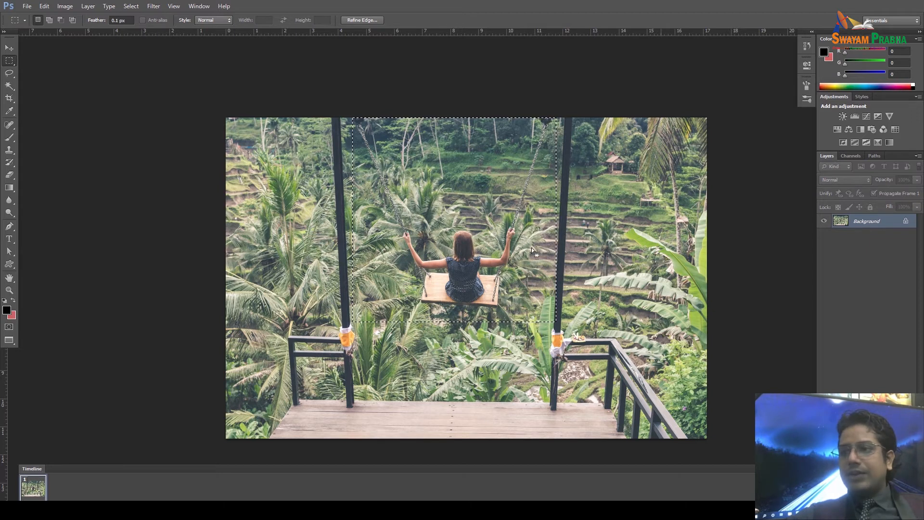
{"action": "double_click", "coordinate": [861, 224]}
{"action": "left_click", "coordinate": [540, 164]}
{"action": "right_click", "coordinate": [468, 211]}
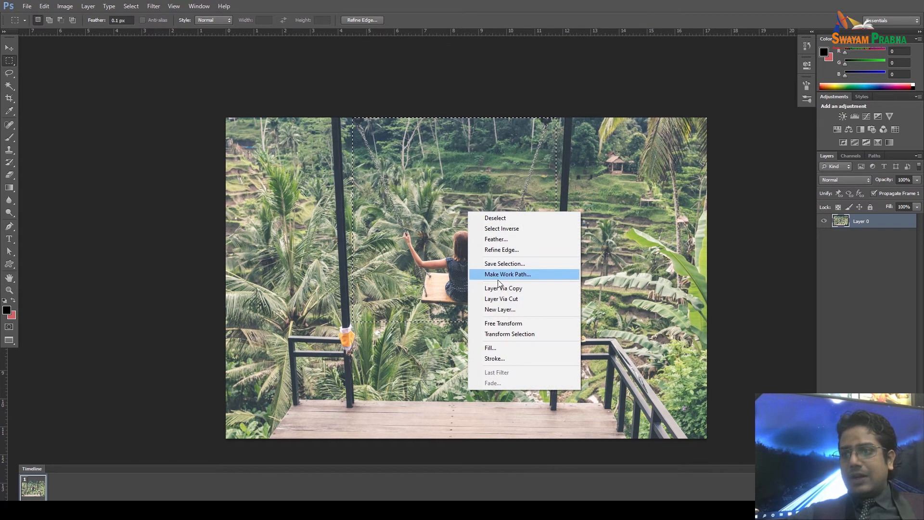
{"action": "left_click", "coordinate": [499, 297]}
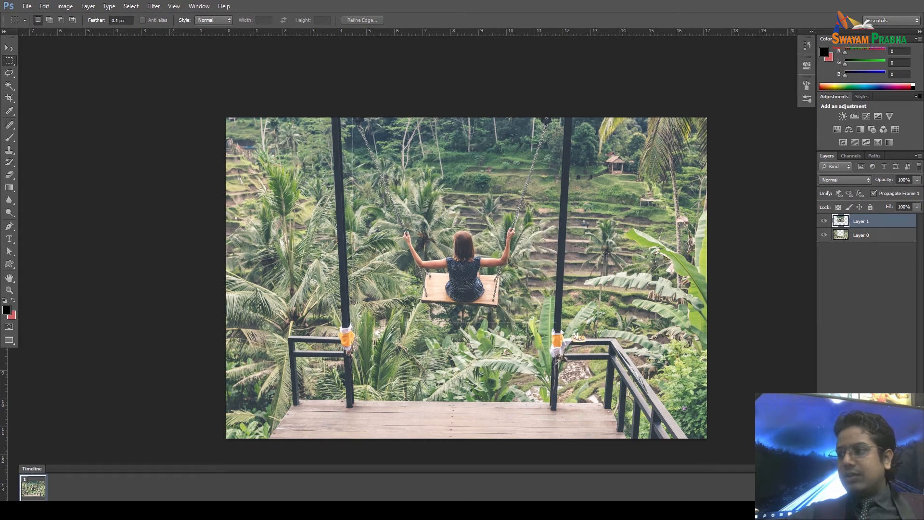
{"action": "left_click_drag", "start_coordinate": [861, 235], "coordinate": [910, 495]}
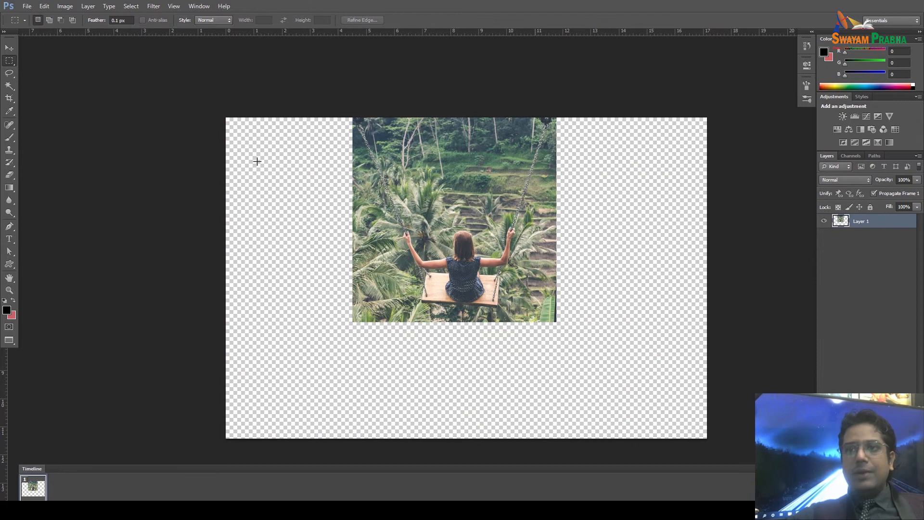
Open the aerial skyscraper photo city-1246535.jpg from the Raw folder.
{"action": "left_click", "coordinate": [27, 6]}
{"action": "left_click", "coordinate": [36, 26]}
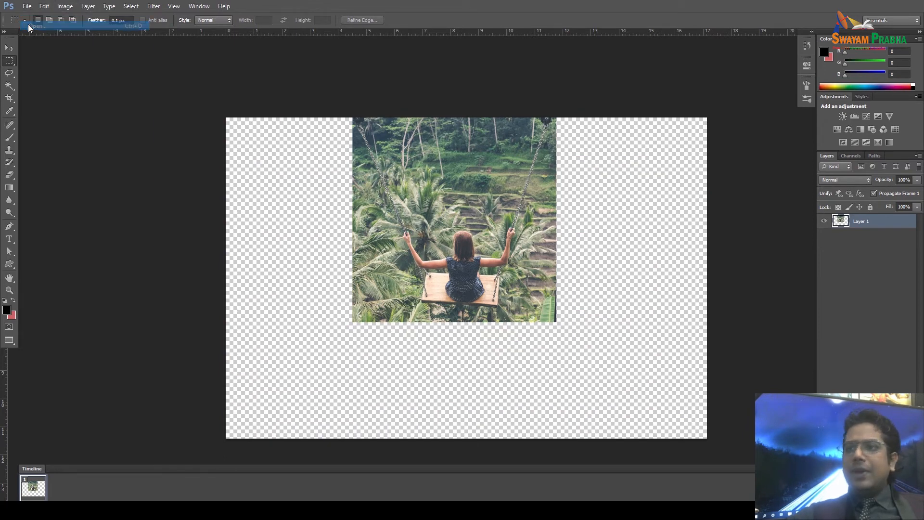
{"action": "left_click", "coordinate": [585, 84]}
{"action": "double_click", "coordinate": [584, 84]}
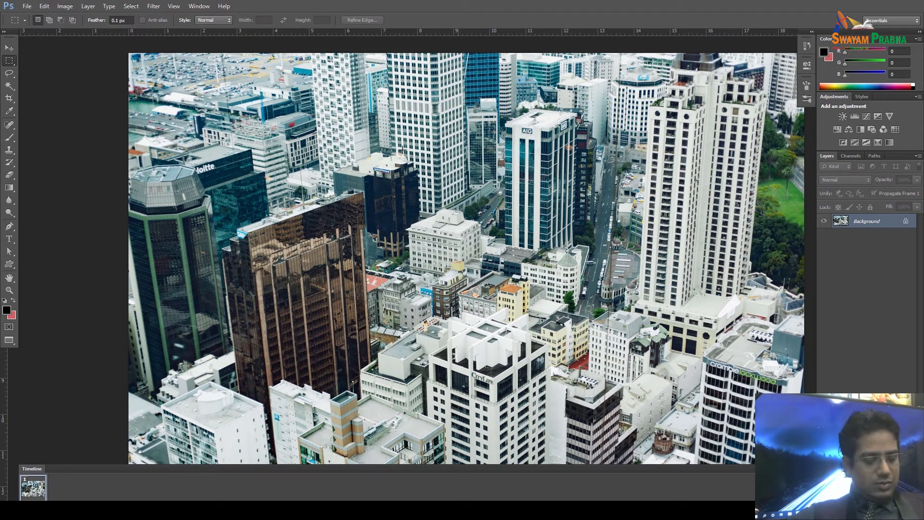
Copy the swing photo's layer into the middle of the city-1246535.jpg image and close its source document.
{"action": "key", "text": "f"}
{"action": "key", "text": "f"}
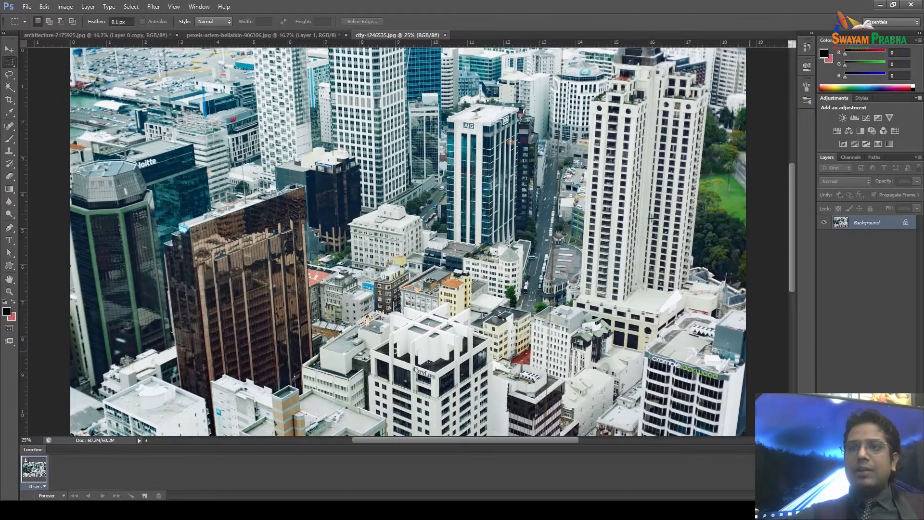
{"action": "left_click", "coordinate": [285, 37]}
{"action": "left_click_drag", "start_coordinate": [297, 40], "coordinate": [549, 140]}
{"action": "key", "text": "v"}
{"action": "left_click_drag", "start_coordinate": [621, 308], "coordinate": [260, 159]}
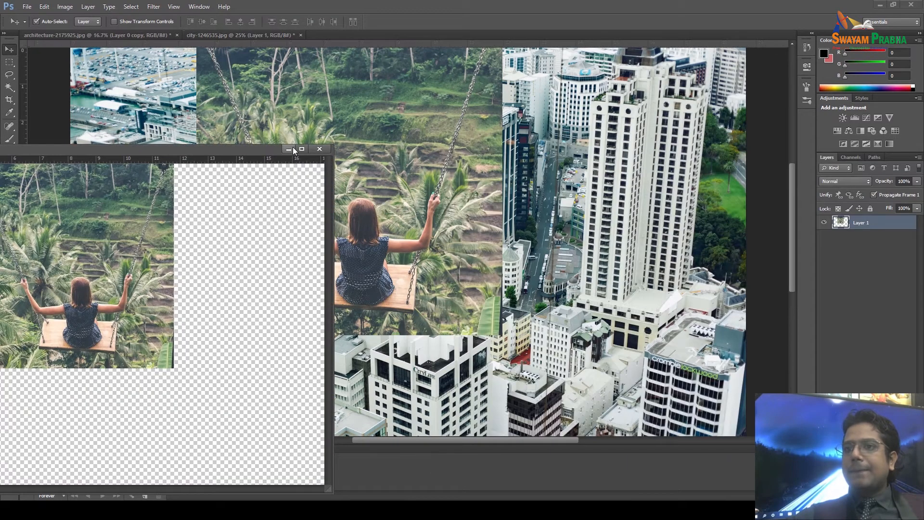
{"action": "left_click", "coordinate": [320, 149]}
{"action": "left_click", "coordinate": [473, 193]}
{"action": "left_click_drag", "start_coordinate": [332, 207], "coordinate": [387, 222]}
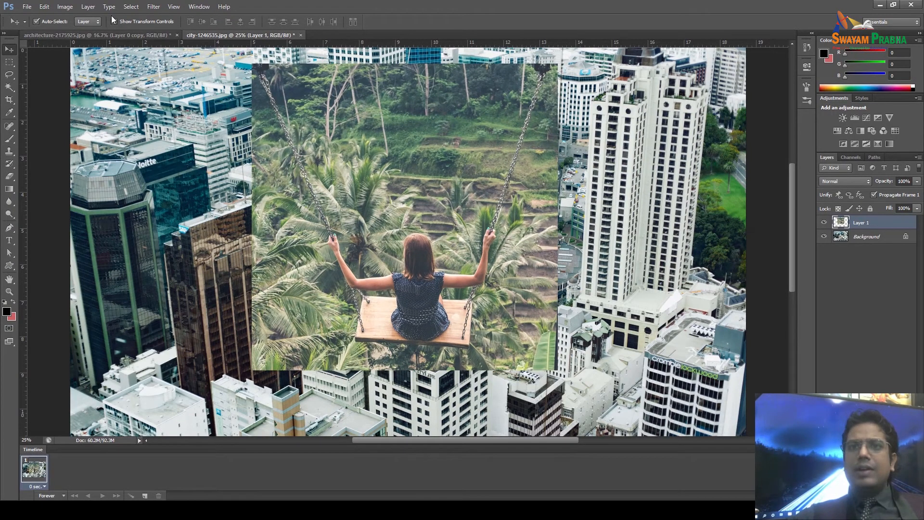
Adjust the swing photo's Levels with a midtone input of 0.64 and a white input of 231.
{"action": "left_click", "coordinate": [65, 6]}
{"action": "mouse_move", "coordinate": [76, 31]}
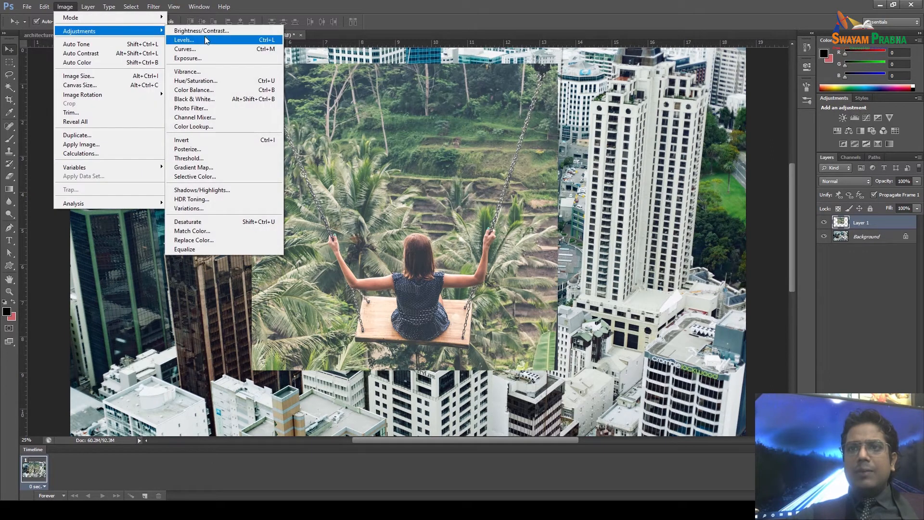
{"action": "left_click", "coordinate": [206, 41]}
{"action": "left_click_drag", "start_coordinate": [719, 180], "coordinate": [735, 179]}
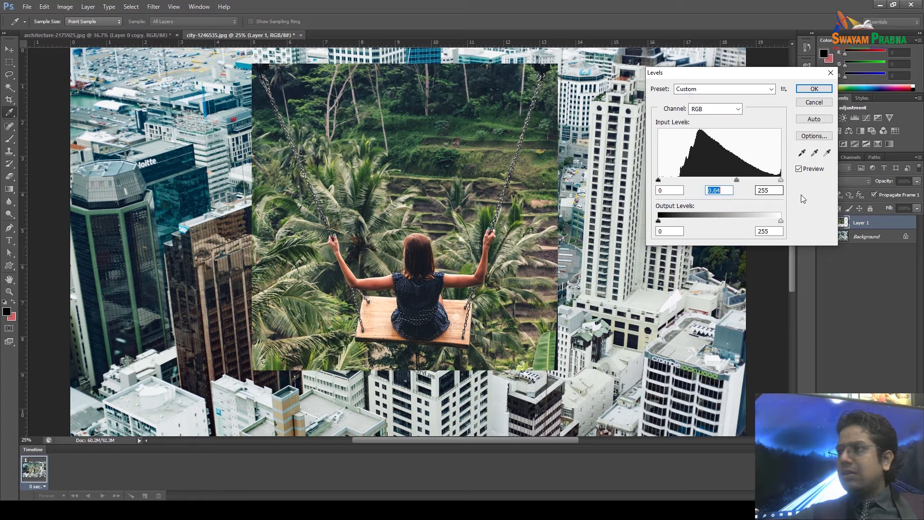
{"action": "left_click_drag", "start_coordinate": [781, 179], "coordinate": [770, 182]}
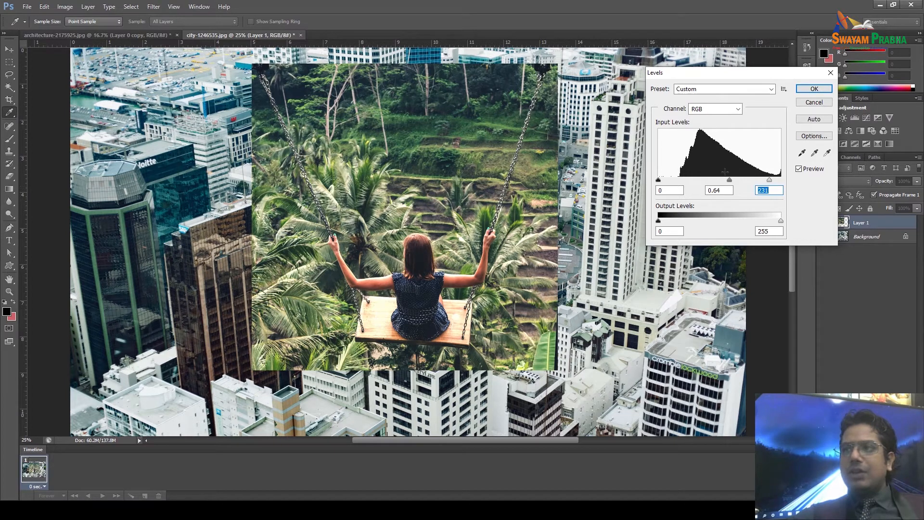
{"action": "left_click", "coordinate": [814, 89]}
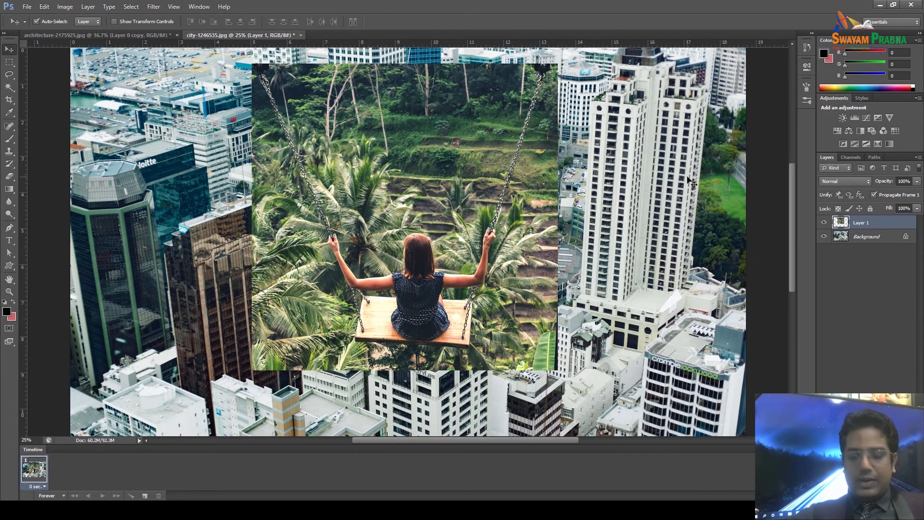
Hide the city background layer and add a new black-filled layer beneath the swing photo.
{"action": "key", "text": "ctrl+plus"}
{"action": "key", "text": "ctrl+plus"}
{"action": "scroll", "coordinate": [320, 302], "scroll_direction": "down", "scroll_amount": 3}
{"action": "scroll", "coordinate": [320, 303], "scroll_direction": "down", "scroll_amount": 3}
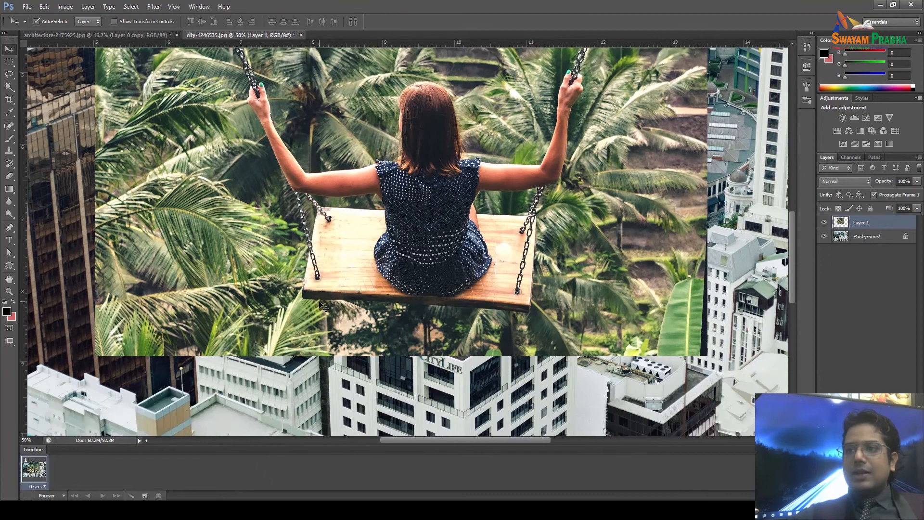
{"action": "left_click", "coordinate": [824, 236]}
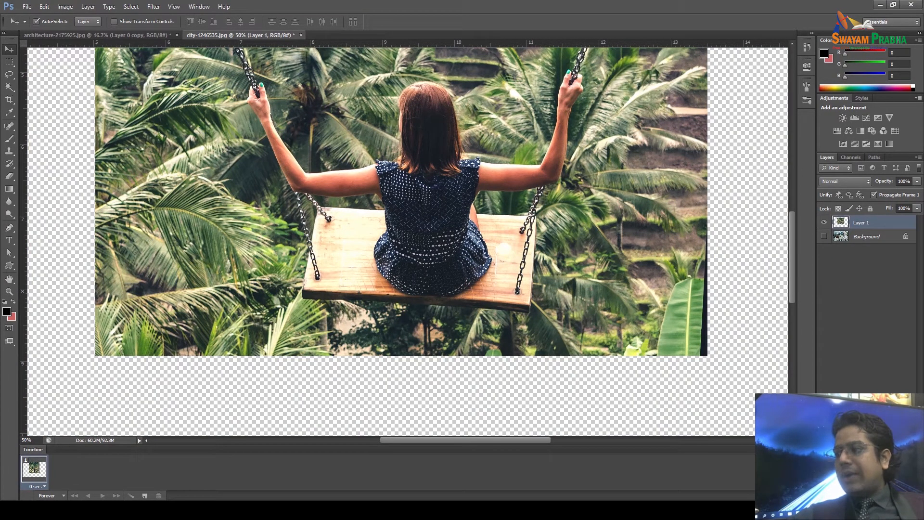
{"action": "left_click", "coordinate": [890, 495]}
{"action": "left_click_drag", "start_coordinate": [862, 222], "coordinate": [862, 243]}
{"action": "key", "text": "alt+BackSpace"}
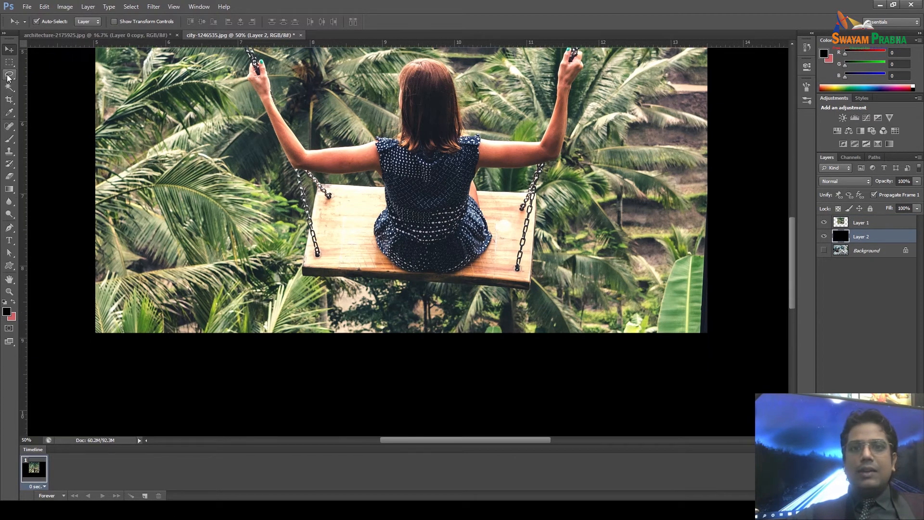
Start a Polygonal Lasso outline along the lower and right edges of the wooden swing board.
{"action": "left_click", "coordinate": [9, 75]}
{"action": "left_click", "coordinate": [60, 82]}
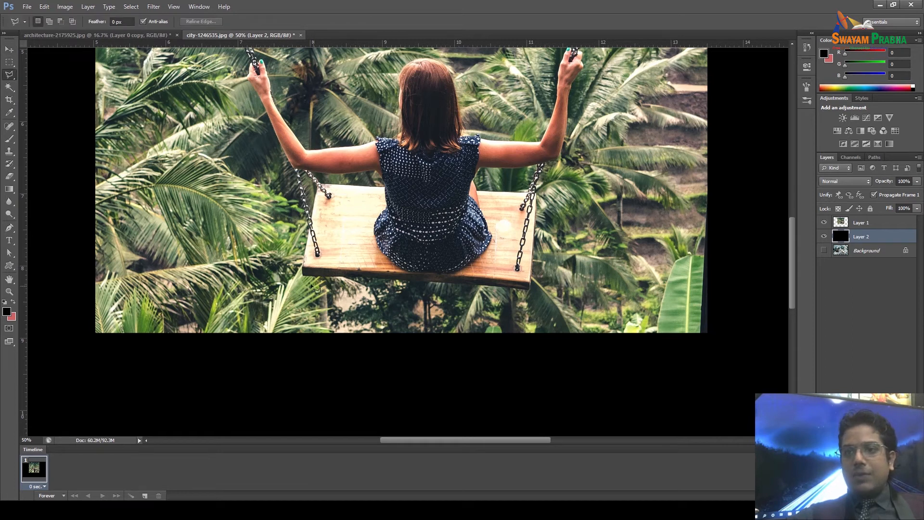
{"action": "left_click", "coordinate": [303, 277]}
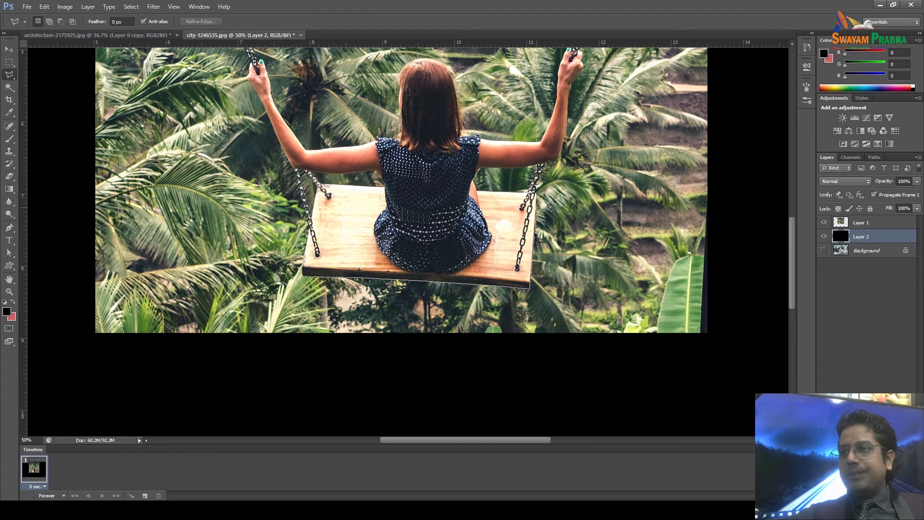
{"action": "scroll", "coordinate": [535, 292], "scroll_direction": "up", "scroll_amount": 5}
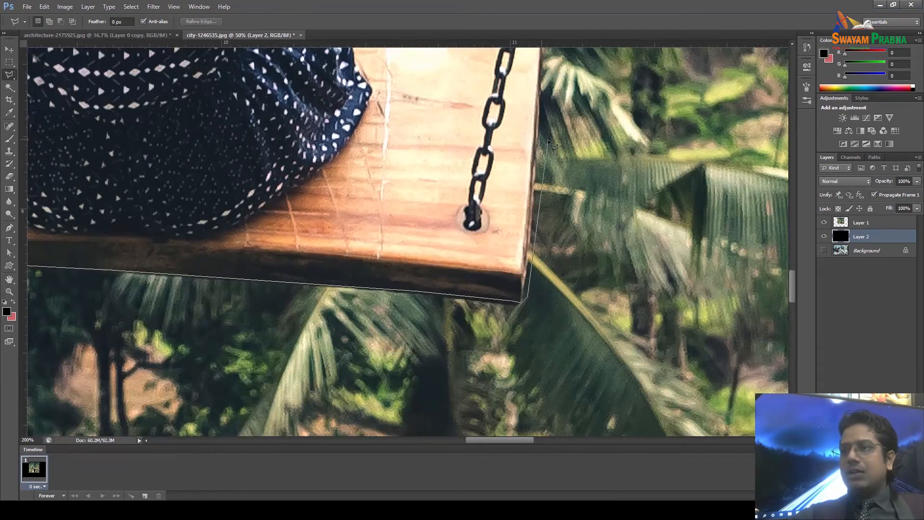
{"action": "scroll", "coordinate": [529, 150], "scroll_direction": "up", "scroll_amount": 5}
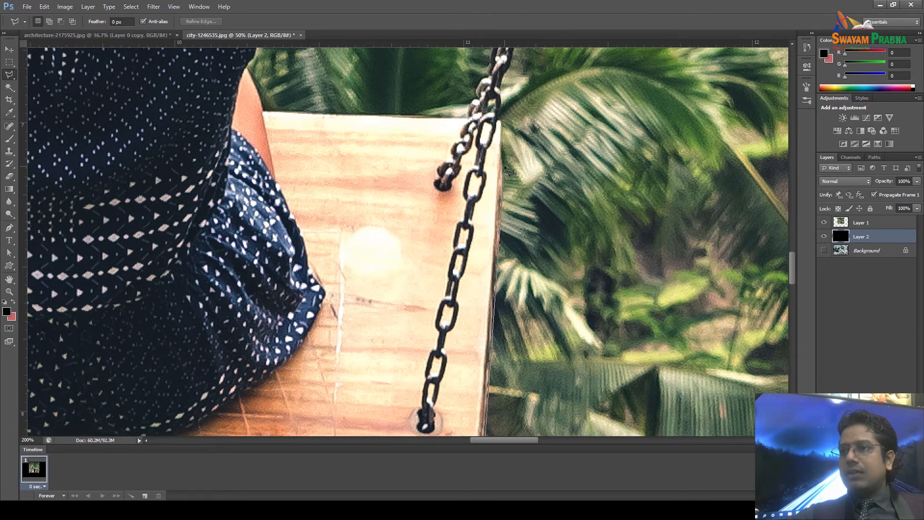
{"action": "left_click", "coordinate": [499, 117]}
{"action": "mouse_move", "coordinate": [500, 177]}
{"action": "left_mouse_down"}
{"action": "mouse_move", "coordinate": [478, 291]}
{"action": "mouse_move", "coordinate": [440, 363]}
{"action": "left_mouse_up"}
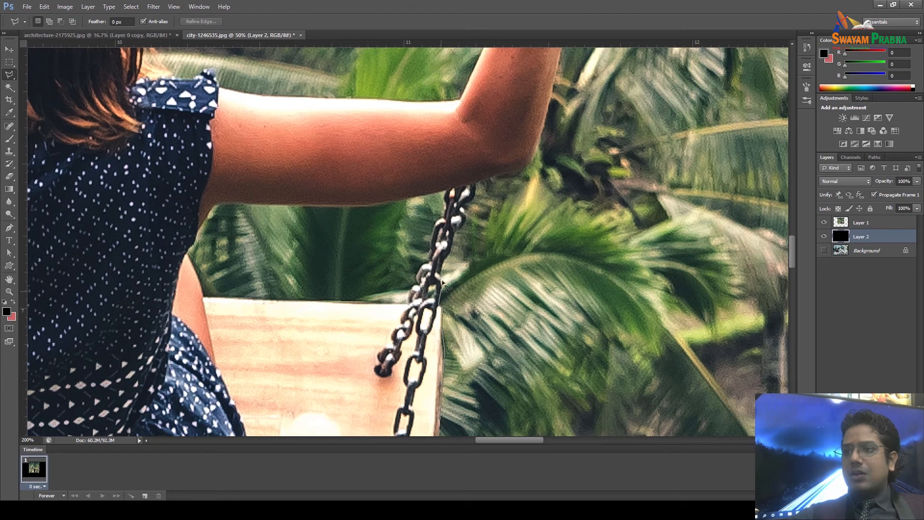
Continue the lasso outline up the right chain and along the outside of the woman's right arm to her hand.
{"action": "left_click", "coordinate": [442, 264]}
{"action": "left_click", "coordinate": [451, 251]}
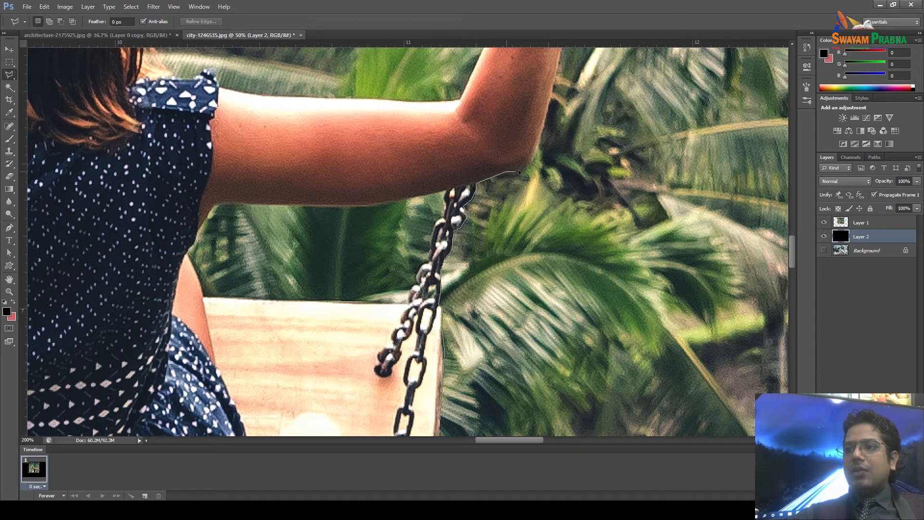
{"action": "mouse_move", "coordinate": [534, 168]}
{"action": "left_mouse_down"}
{"action": "mouse_move", "coordinate": [526, 206]}
{"action": "mouse_move", "coordinate": [425, 385]}
{"action": "left_mouse_up"}
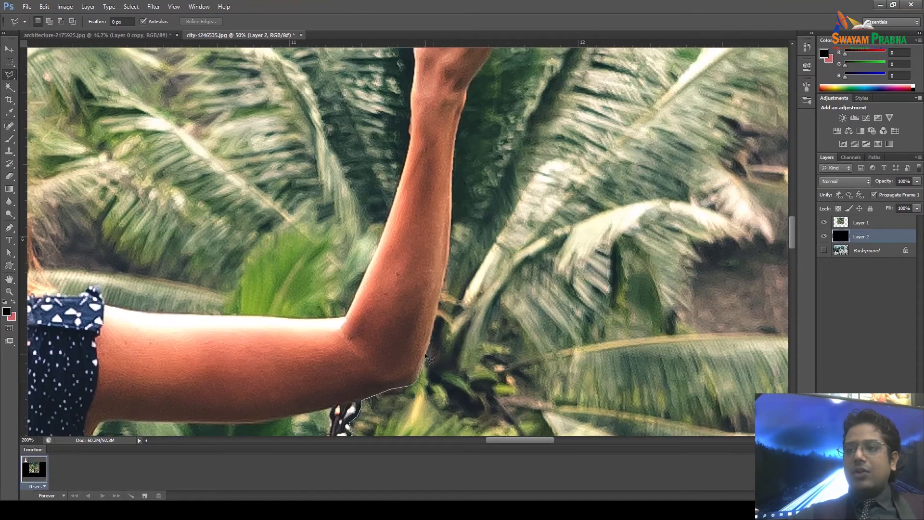
{"action": "left_click", "coordinate": [438, 315]}
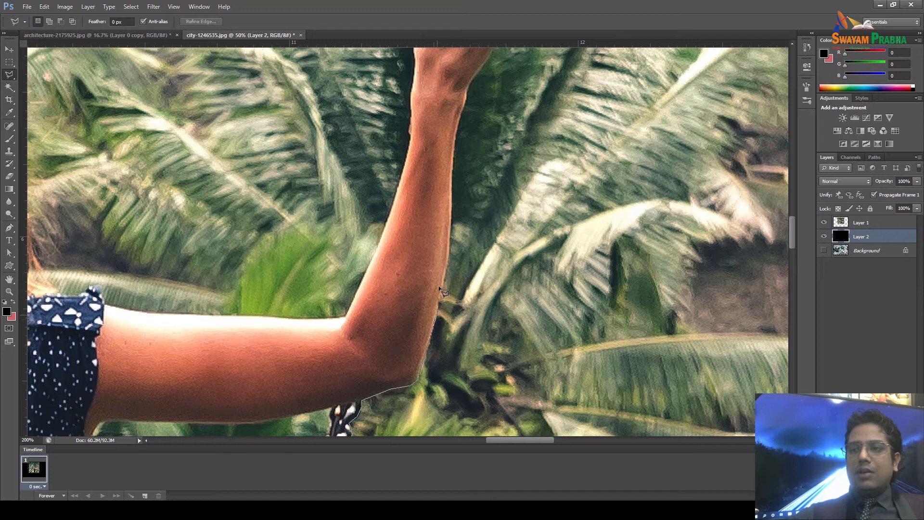
{"action": "left_click_drag", "start_coordinate": [447, 279], "coordinate": [436, 398]}
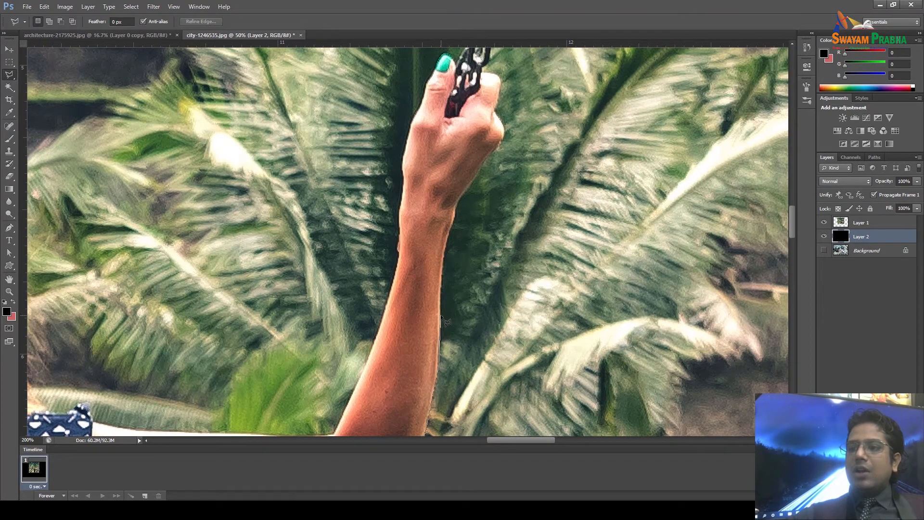
{"action": "scroll", "coordinate": [447, 322], "scroll_direction": "up", "scroll_amount": 3}
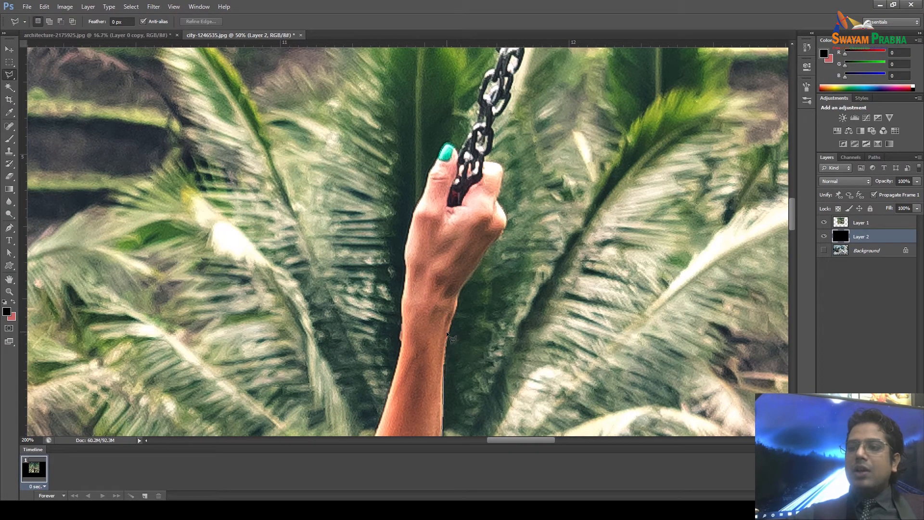
{"action": "left_click", "coordinate": [458, 297]}
{"action": "left_click", "coordinate": [466, 282]}
{"action": "left_click_drag", "start_coordinate": [466, 282], "coordinate": [425, 370]}
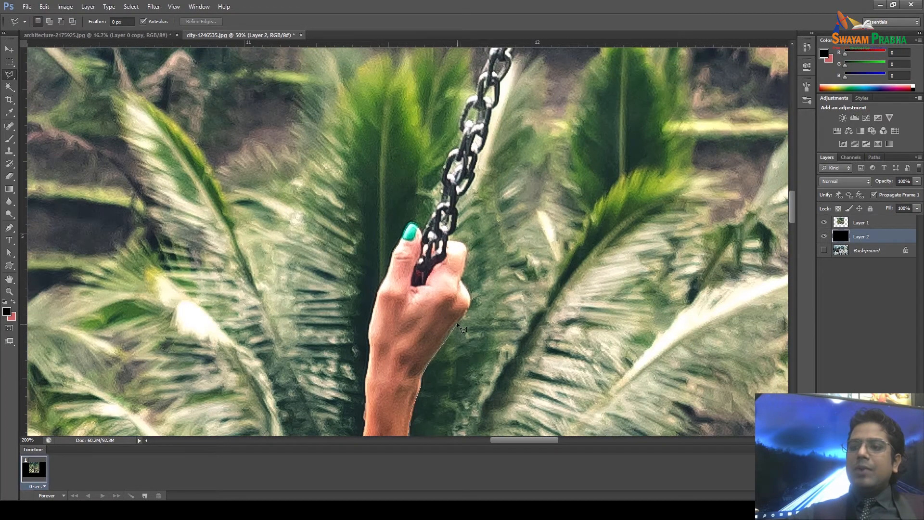
Extend the lasso outline from the right hand across the foliage and down past the photo's lower right corner.
{"action": "left_click", "coordinate": [511, 313]}
{"action": "left_click_drag", "start_coordinate": [595, 316], "coordinate": [388, 235]}
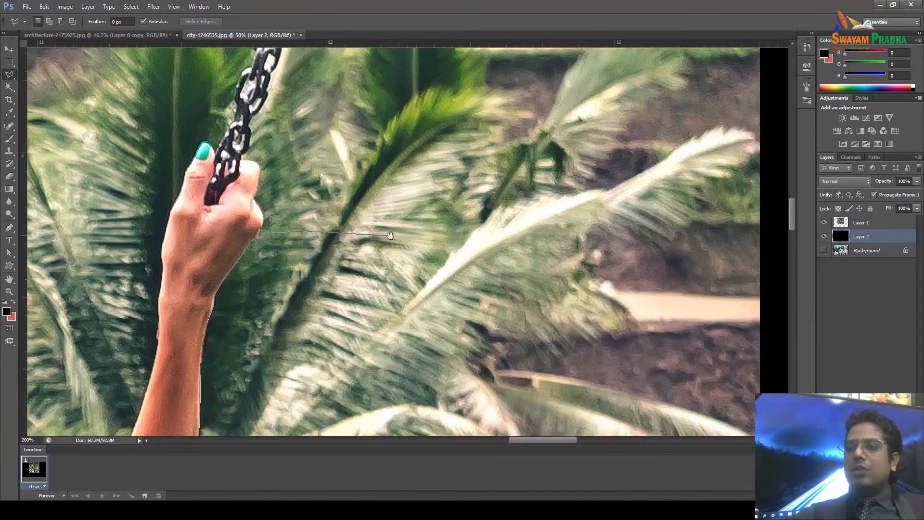
{"action": "scroll", "coordinate": [628, 287], "scroll_direction": "down", "scroll_amount": 4}
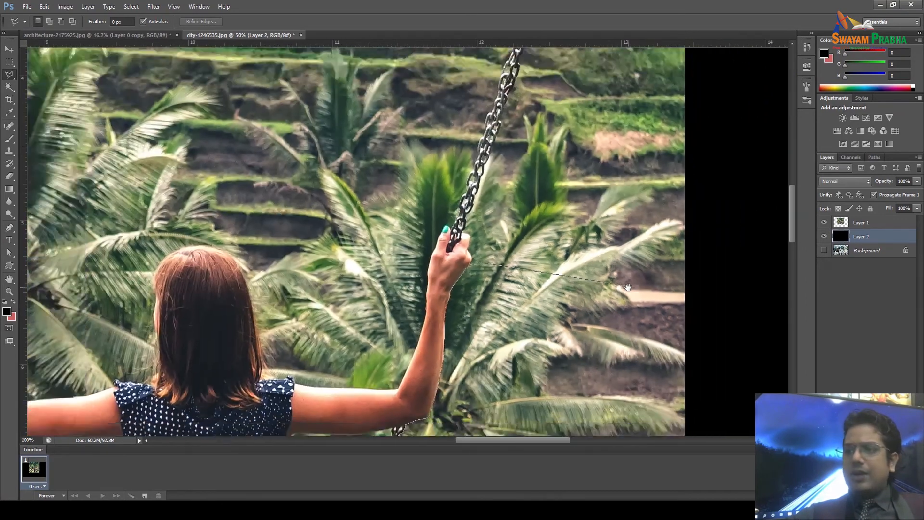
{"action": "left_click", "coordinate": [630, 288]}
{"action": "left_click", "coordinate": [659, 352]}
{"action": "left_click", "coordinate": [662, 390]}
{"action": "left_click_drag", "start_coordinate": [662, 420], "coordinate": [637, 293]}
{"action": "left_click", "coordinate": [664, 352]}
{"action": "left_click", "coordinate": [659, 389]}
{"action": "left_click_drag", "start_coordinate": [590, 415], "coordinate": [613, 344]}
{"action": "left_click", "coordinate": [681, 358]}
Run the lasso outline beneath the photo and around its left foliage, closing it at the swing board's lower left corner.
{"action": "left_click", "coordinate": [399, 396]}
{"action": "left_click", "coordinate": [171, 410]}
{"action": "left_click", "coordinate": [77, 392]}
{"action": "left_click", "coordinate": [45, 364]}
{"action": "left_click", "coordinate": [38, 284]}
{"action": "left_click", "coordinate": [47, 221]}
{"action": "left_click", "coordinate": [127, 182]}
{"action": "left_click", "coordinate": [214, 193]}
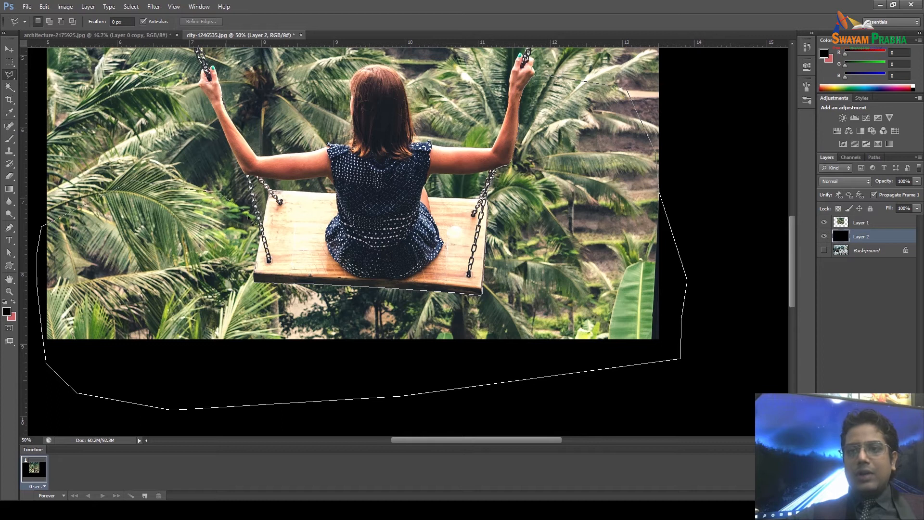
{"action": "left_click", "coordinate": [254, 276]}
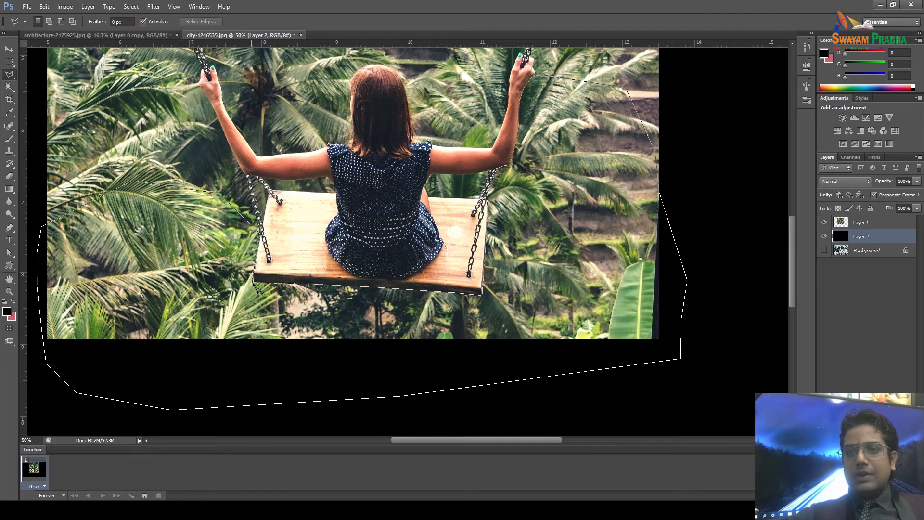
{"action": "left_click", "coordinate": [255, 284]}
Delete the selected foliage around and below the swing from Layer 1, leaving the black layer intact, and deselect.
{"action": "key", "text": "Delete"}
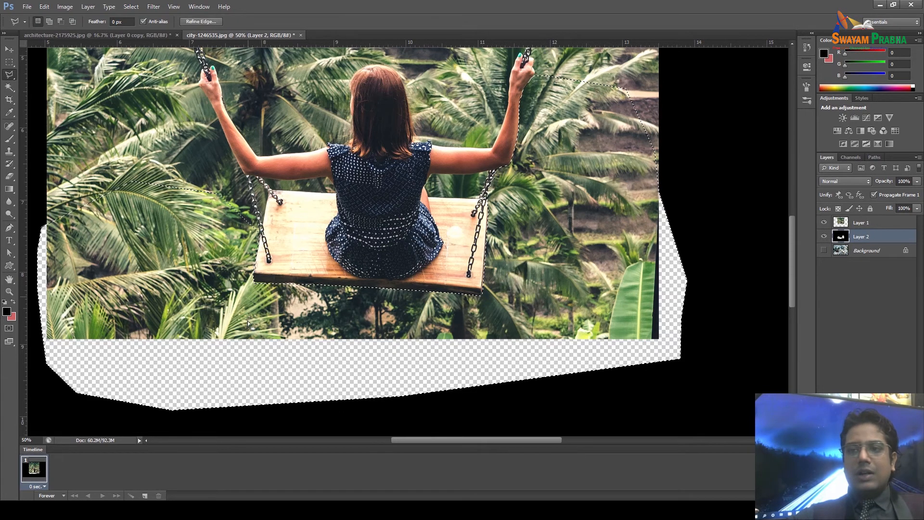
{"action": "key", "text": "ctrl+z"}
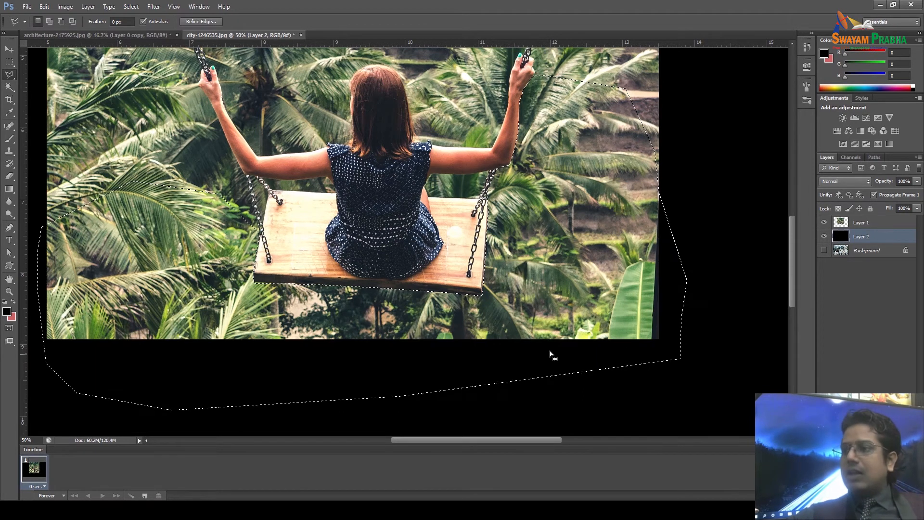
{"action": "left_click", "coordinate": [838, 226]}
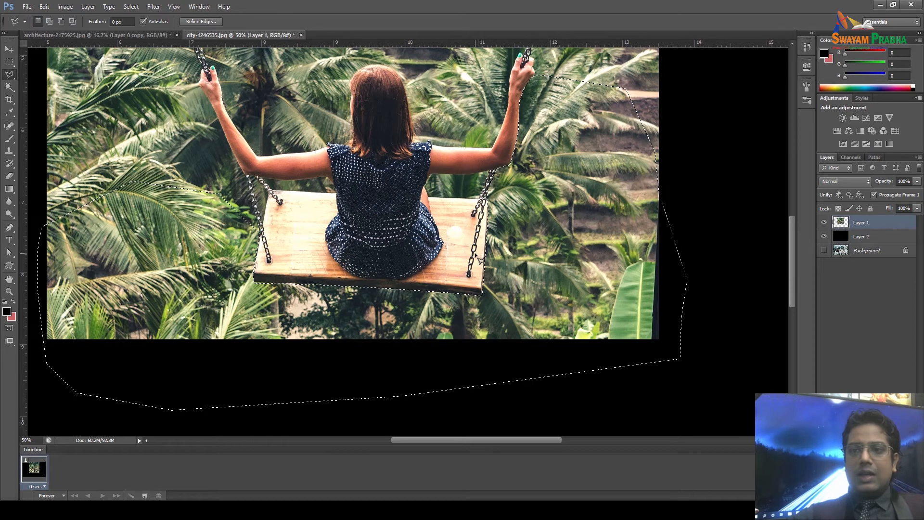
{"action": "key", "text": "Delete"}
{"action": "key", "text": "ctrl+d"}
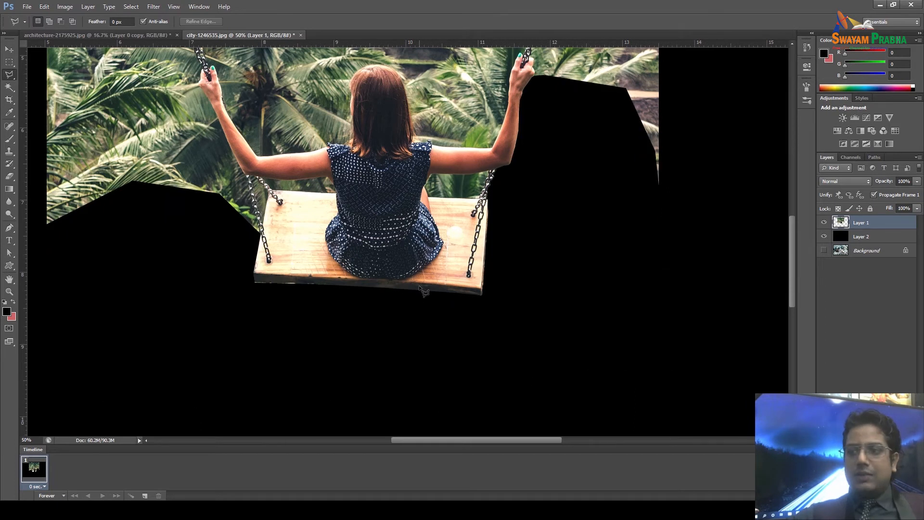
Outline the foliage gap between the left arm, rear chain, swing board and dress, delete it from Layer 1 and deselect.
{"action": "scroll", "coordinate": [431, 308], "scroll_direction": "up", "scroll_amount": 2}
{"action": "scroll", "coordinate": [432, 307], "scroll_direction": "up", "scroll_amount": 2}
{"action": "left_click_drag", "start_coordinate": [225, 313], "coordinate": [347, 141]}
{"action": "key", "text": "ctrl+plus"}
{"action": "key", "text": "ctrl+plus"}
{"action": "key", "text": "ctrl+plus"}
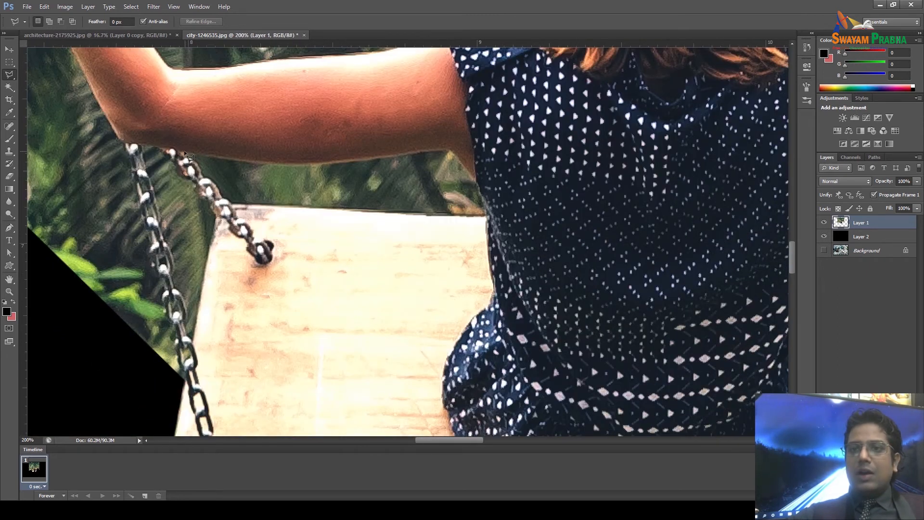
{"action": "left_click", "coordinate": [203, 172]}
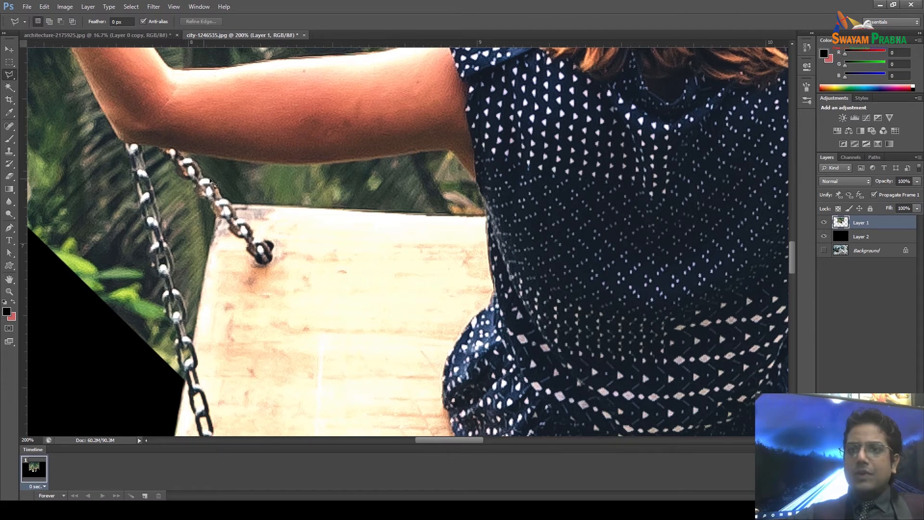
{"action": "left_click", "coordinate": [234, 206]}
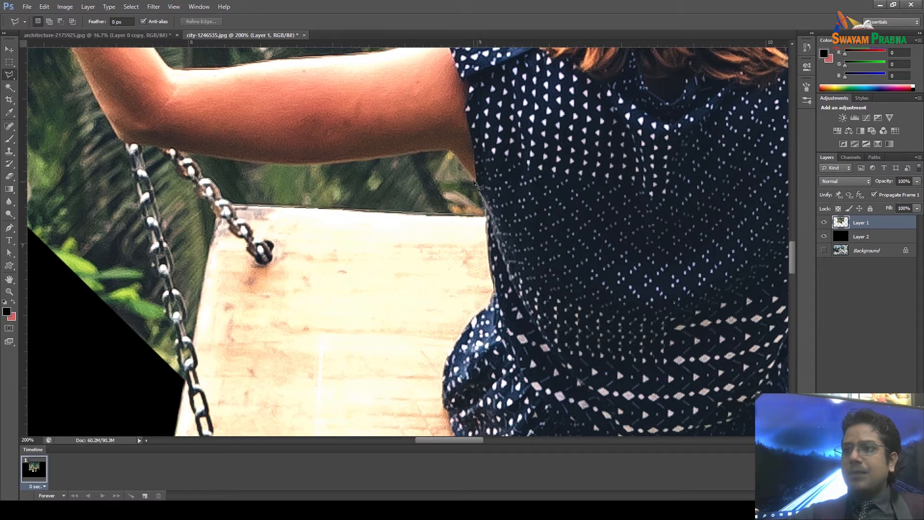
{"action": "left_click", "coordinate": [451, 151]}
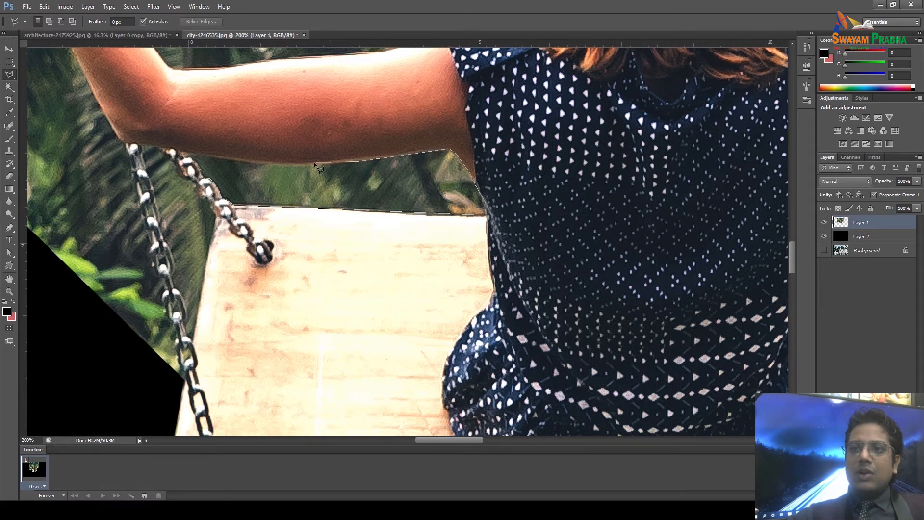
{"action": "left_click", "coordinate": [181, 154]}
{"action": "key", "text": "Delete"}
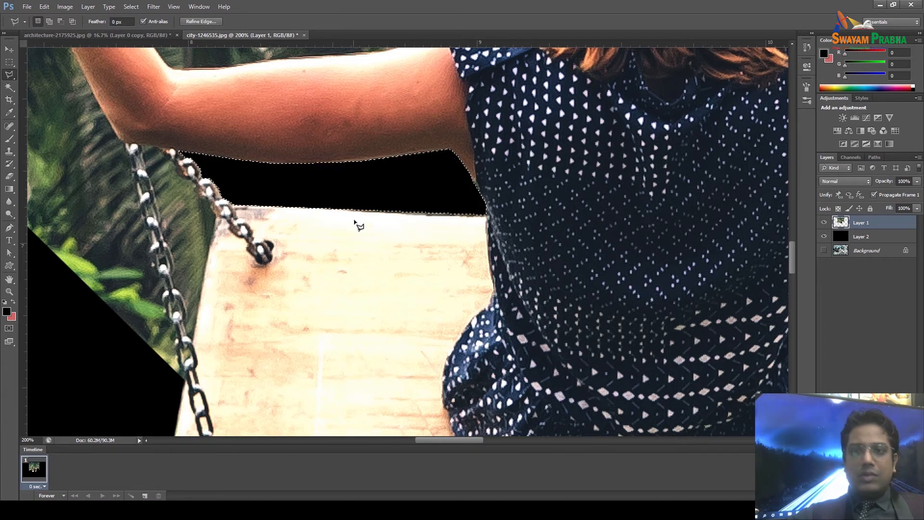
{"action": "key", "text": "ctrl+d"}
{"action": "left_click_drag", "start_coordinate": [424, 223], "coordinate": [484, 199]}
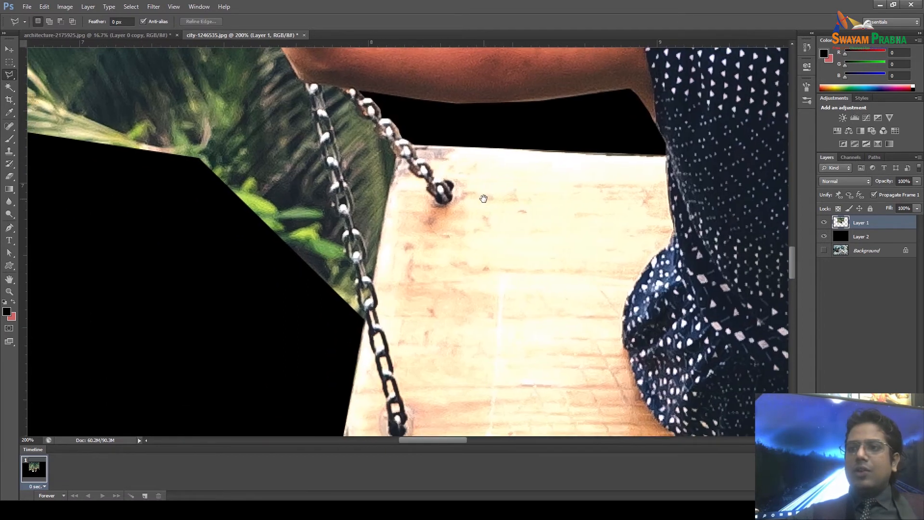
Outline the foliage gap between the left pair of chains and the swing board's edge and delete it from Layer 1.
{"action": "left_click", "coordinate": [398, 159]}
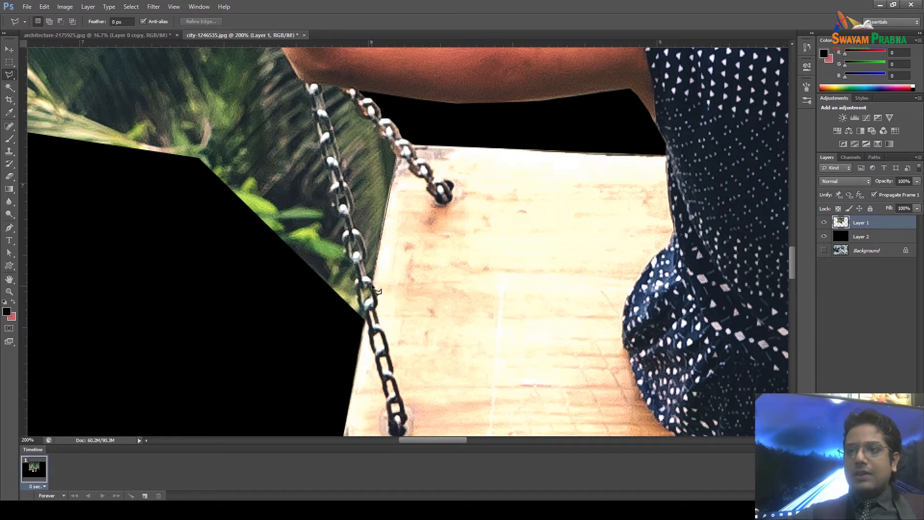
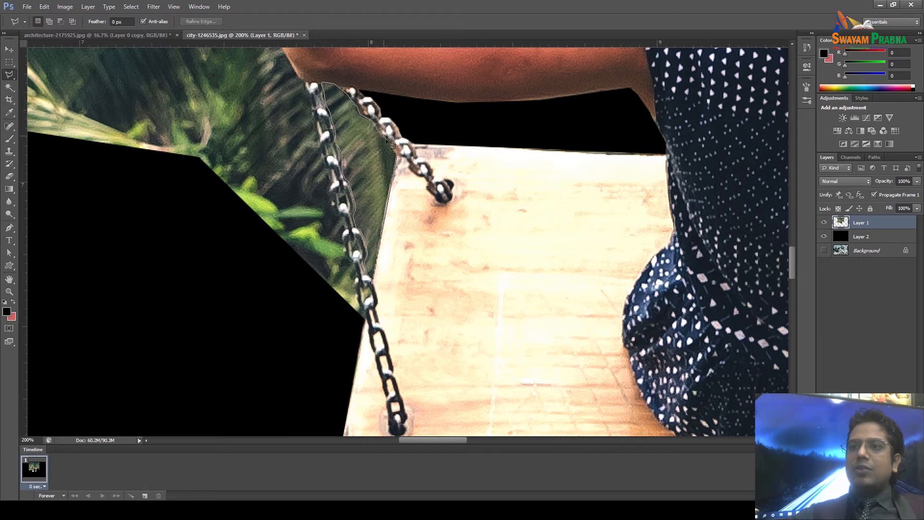
{"action": "left_click", "coordinate": [402, 164]}
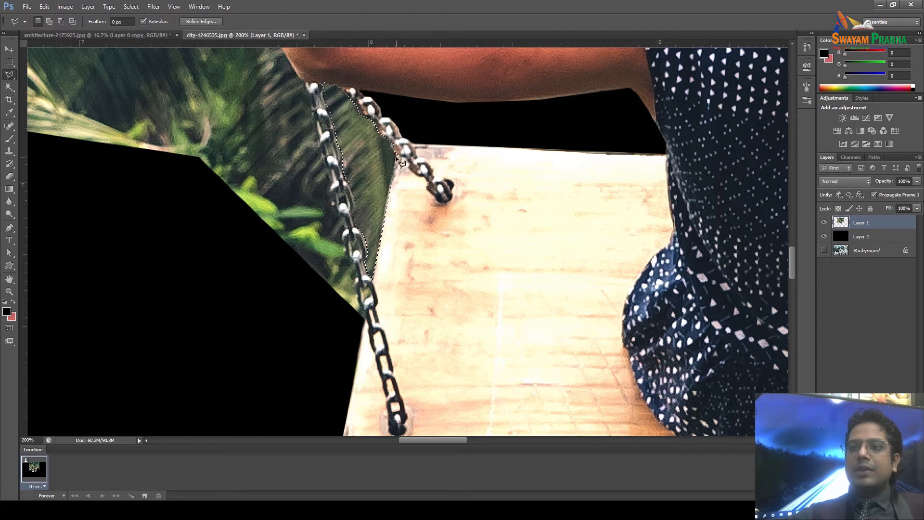
{"action": "mouse_move", "coordinate": [366, 307]}
{"action": "left_mouse_down"}
{"action": "mouse_move", "coordinate": [409, 293]}
{"action": "mouse_move", "coordinate": [423, 299]}
{"action": "left_mouse_up"}
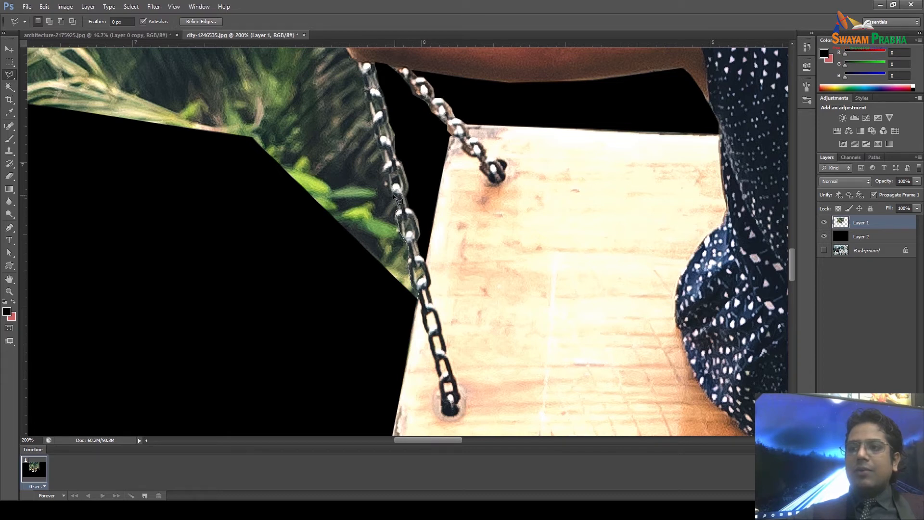
Outline the foliage beside the left front chain, from below the elbow to the board's edge, delete it from Layer 1 and deselect.
{"action": "left_click_drag", "start_coordinate": [388, 169], "coordinate": [398, 288]}
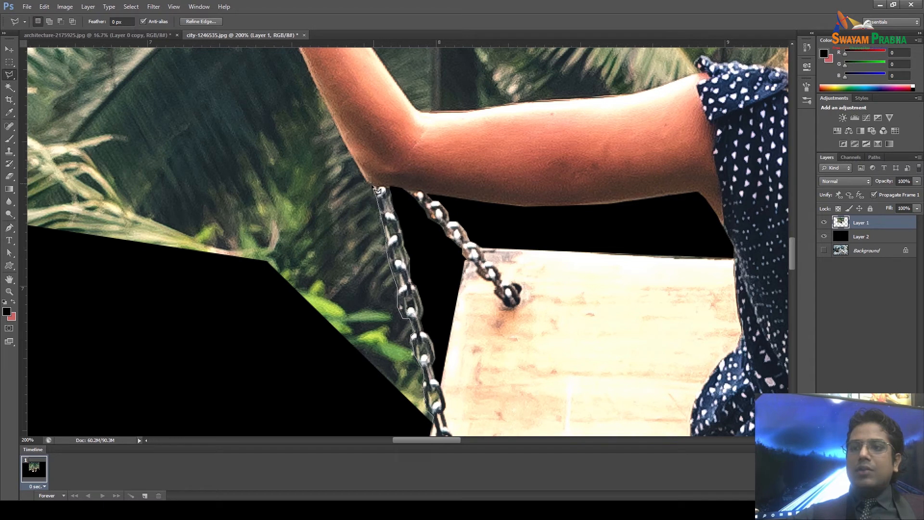
{"action": "left_click", "coordinate": [149, 240]}
{"action": "left_click", "coordinate": [117, 302]}
{"action": "left_click_drag", "start_coordinate": [141, 336], "coordinate": [154, 192]}
{"action": "left_click", "coordinate": [240, 288]}
{"action": "left_click", "coordinate": [305, 307]}
{"action": "left_click", "coordinate": [368, 292]}
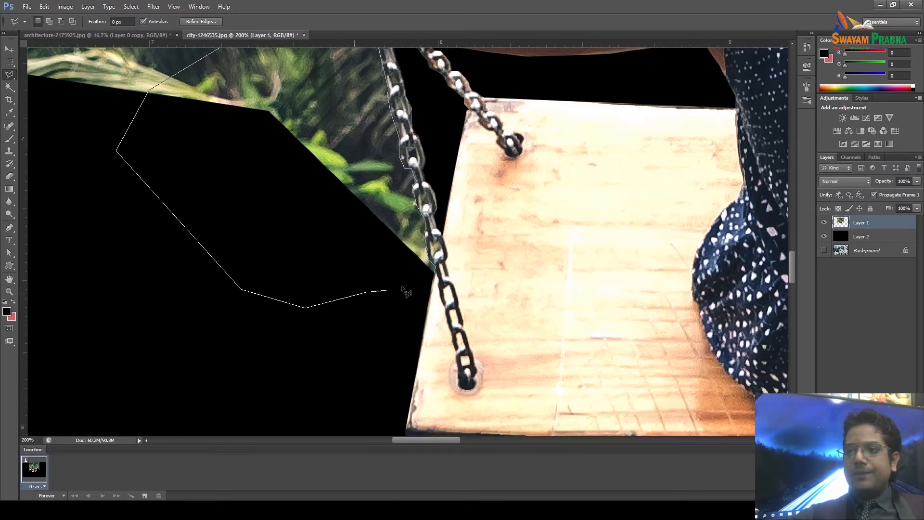
{"action": "left_click", "coordinate": [437, 276]}
{"action": "key", "text": "Delete"}
{"action": "scroll", "coordinate": [351, 163], "scroll_direction": "up", "scroll_amount": 3}
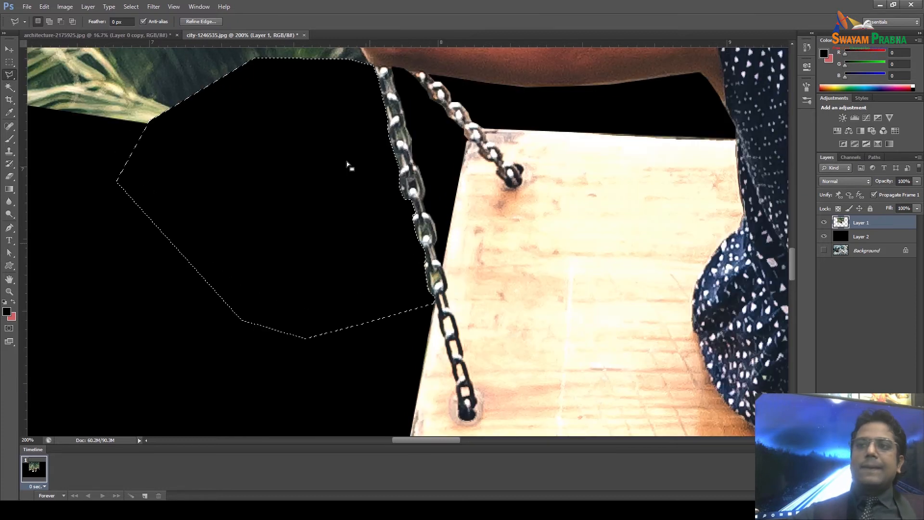
{"action": "key", "text": "ctrl+minus"}
{"action": "key", "text": "ctrl+d"}
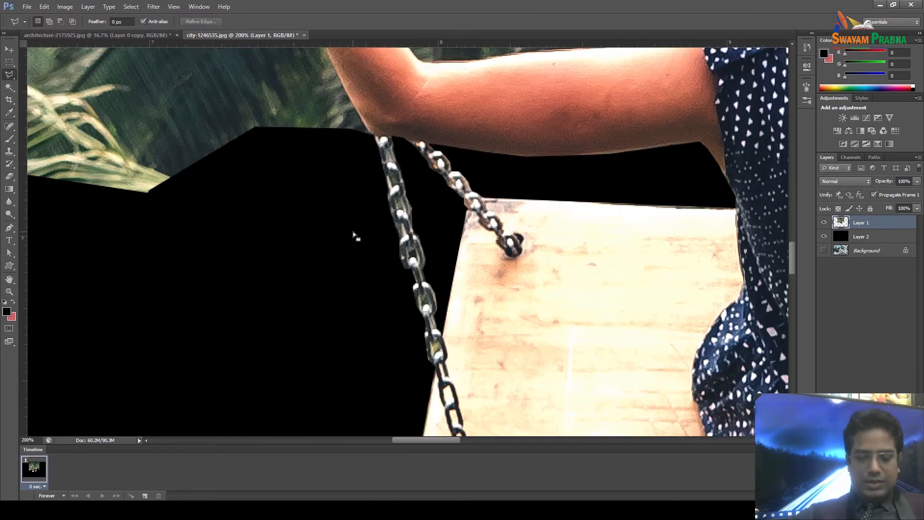
Outline the foliage outside the right chain, from the hand up to the chain's top, and delete it from Layer 1.
{"action": "key", "text": "ctrl+minus"}
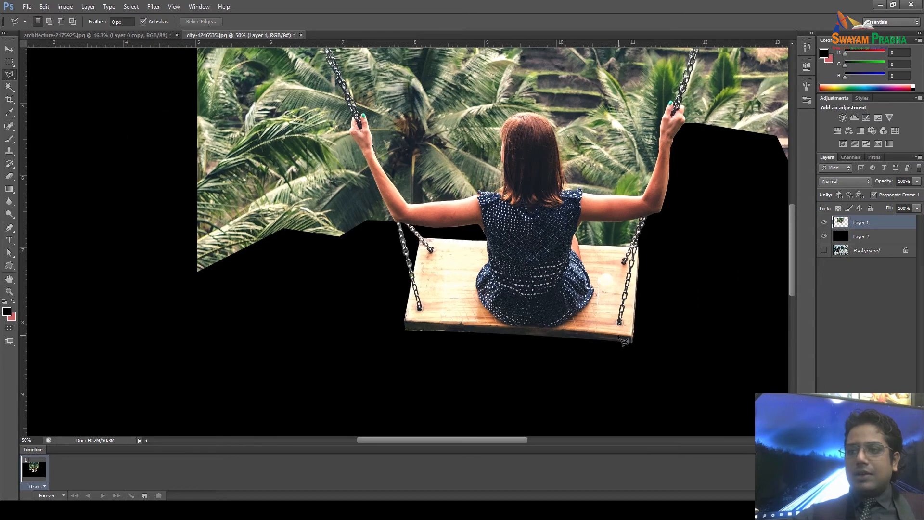
{"action": "key", "text": "ctrl+minus"}
{"action": "mouse_move", "coordinate": [644, 269]}
{"action": "left_mouse_down"}
{"action": "mouse_move", "coordinate": [520, 320]}
{"action": "mouse_move", "coordinate": [491, 372]}
{"action": "left_mouse_up"}
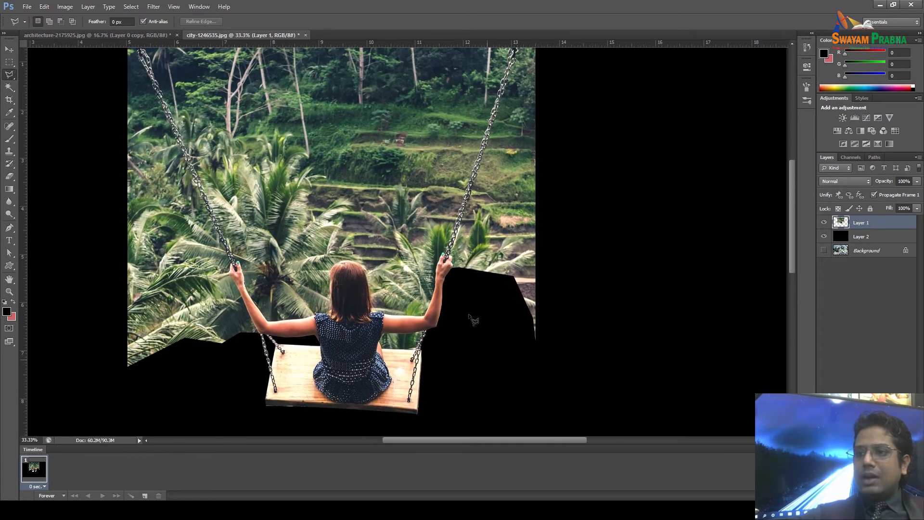
{"action": "left_click", "coordinate": [452, 271]}
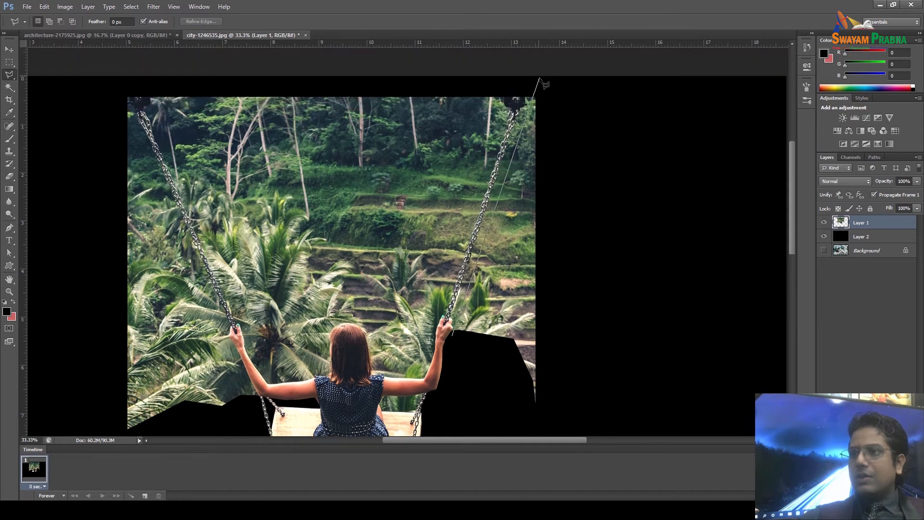
{"action": "left_click", "coordinate": [523, 111]}
{"action": "left_click", "coordinate": [569, 102]}
{"action": "left_click", "coordinate": [591, 299]}
{"action": "left_click", "coordinate": [589, 405]}
{"action": "left_click", "coordinate": [537, 415]}
{"action": "left_click", "coordinate": [465, 365]}
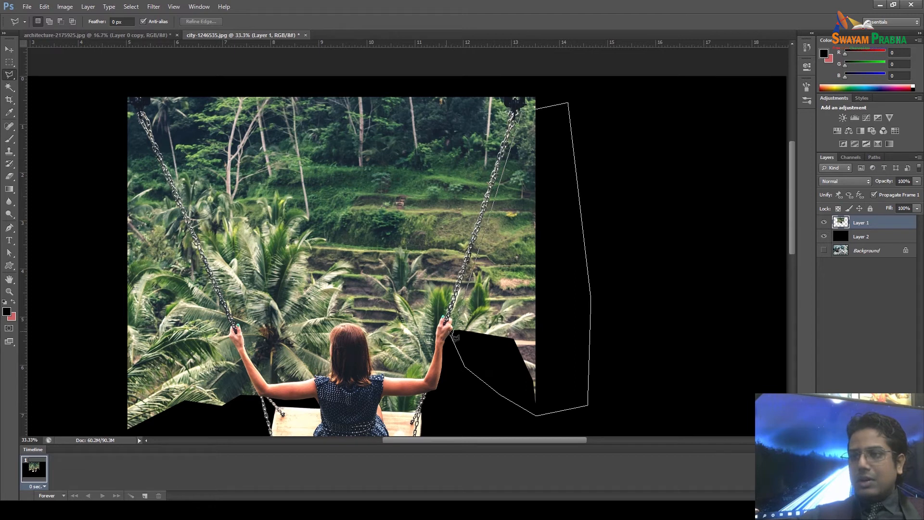
{"action": "left_click", "coordinate": [454, 334]}
{"action": "key", "text": "Delete"}
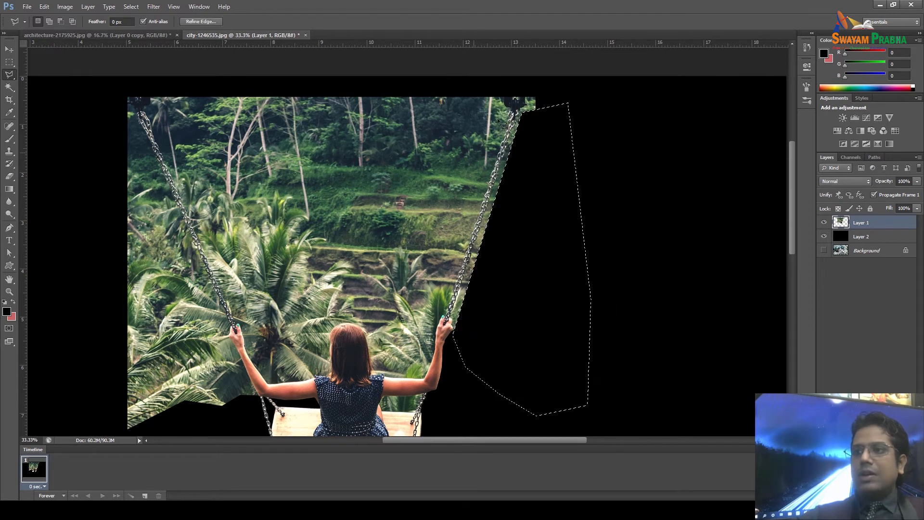
Trace a lasso outline from above the right chain down its inner side, over the right arm and around the head to the left arm.
{"action": "left_click", "coordinate": [498, 88]}
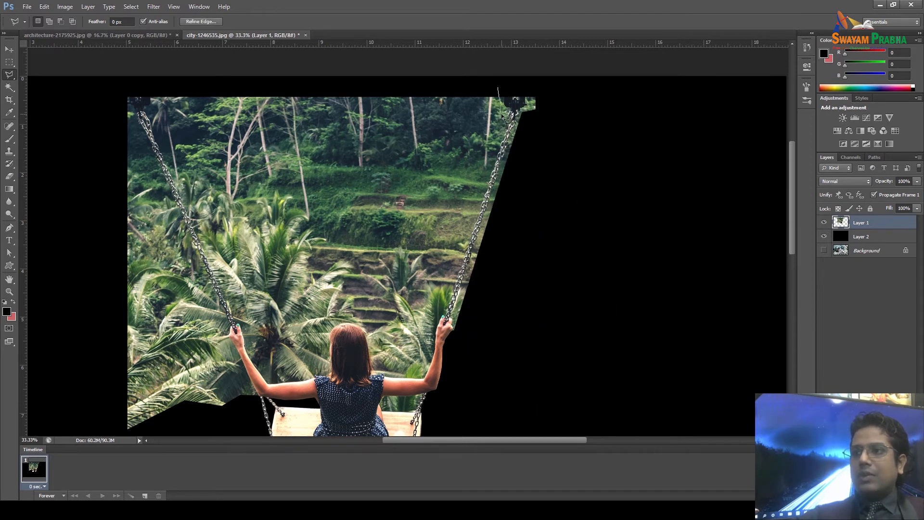
{"action": "left_click", "coordinate": [506, 117]}
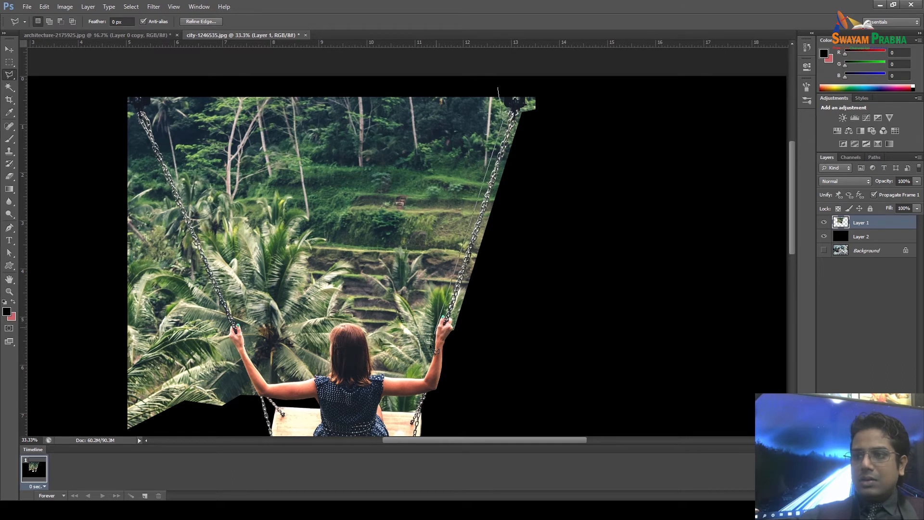
{"action": "left_click", "coordinate": [414, 375]}
{"action": "left_click", "coordinate": [380, 374]}
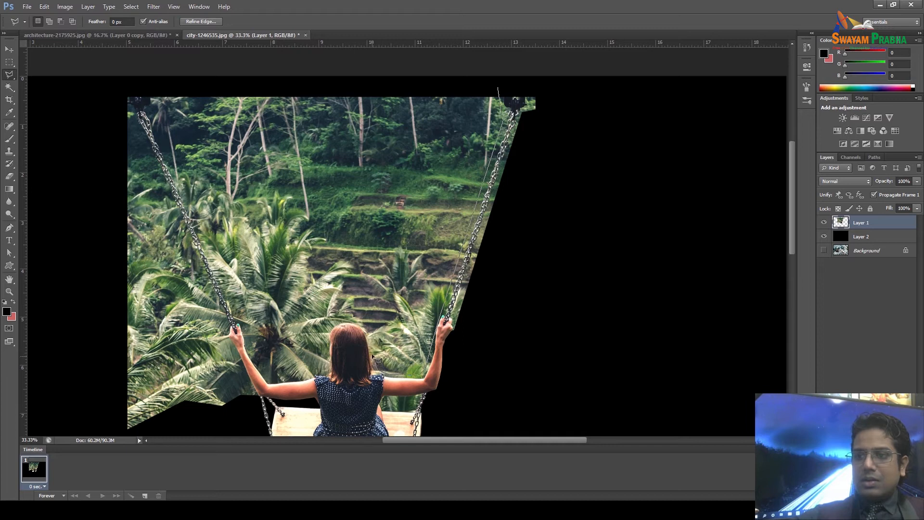
{"action": "left_click", "coordinate": [357, 320]}
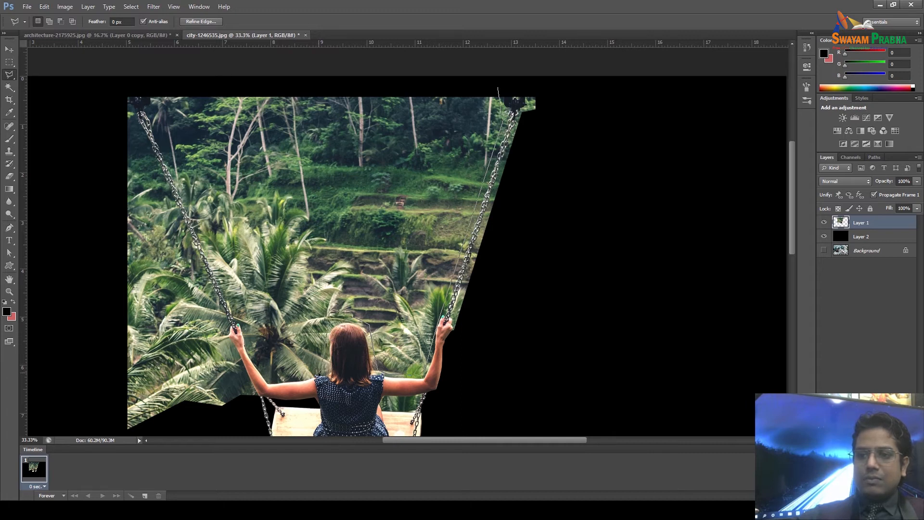
{"action": "left_click", "coordinate": [273, 381]}
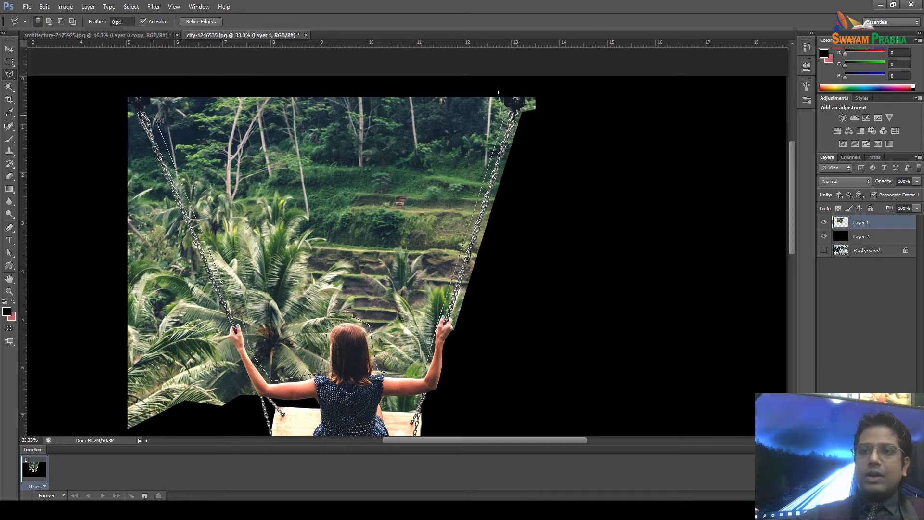
Close the lasso outline along the left chain's inner side and above the photo, delete the enclosed foliage from Layer 1 and deselect.
{"action": "left_click", "coordinate": [154, 87]}
{"action": "left_click", "coordinate": [143, 84]}
{"action": "left_click", "coordinate": [114, 88]}
{"action": "left_click", "coordinate": [318, 79]}
{"action": "left_click", "coordinate": [418, 79]}
{"action": "left_click", "coordinate": [504, 91]}
{"action": "key", "text": "Delete"}
{"action": "scroll", "coordinate": [404, 227], "scroll_direction": "down", "scroll_amount": 2}
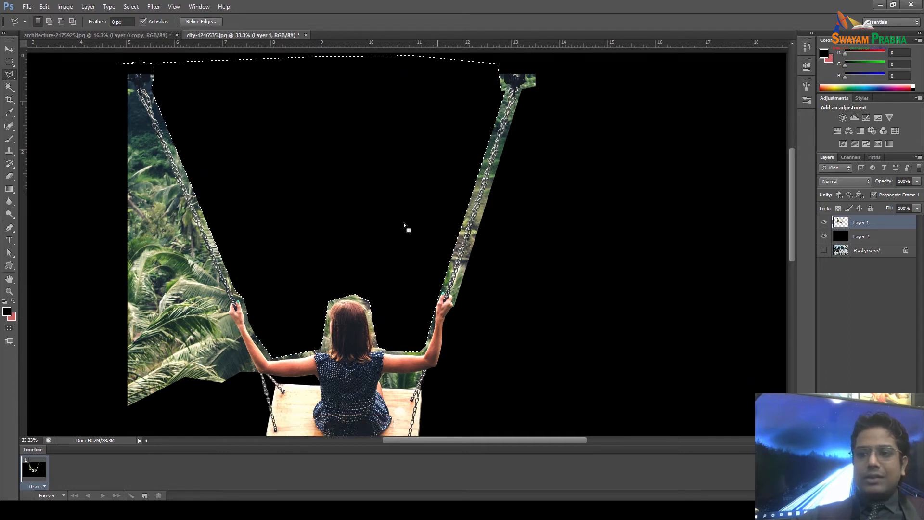
{"action": "scroll", "coordinate": [405, 227], "scroll_direction": "down", "scroll_amount": 3}
{"action": "left_click_drag", "start_coordinate": [312, 244], "coordinate": [421, 293]}
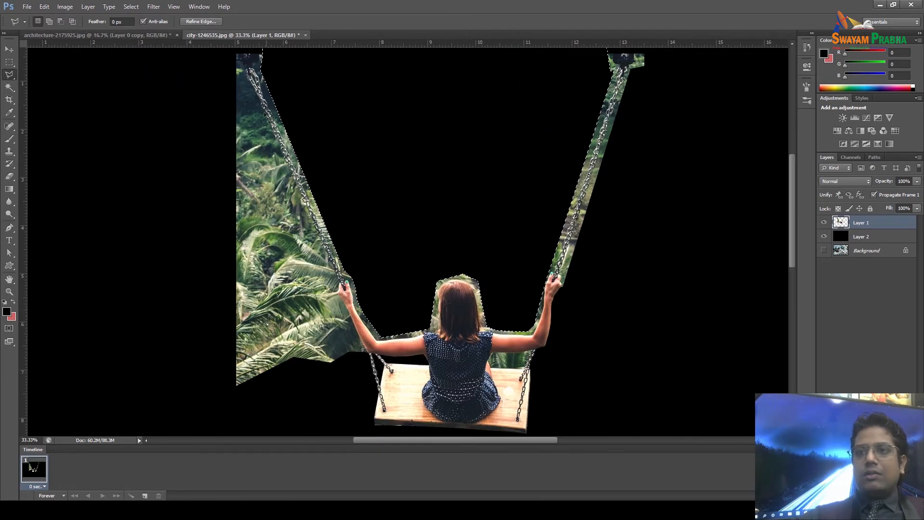
{"action": "key", "text": "ctrl+d"}
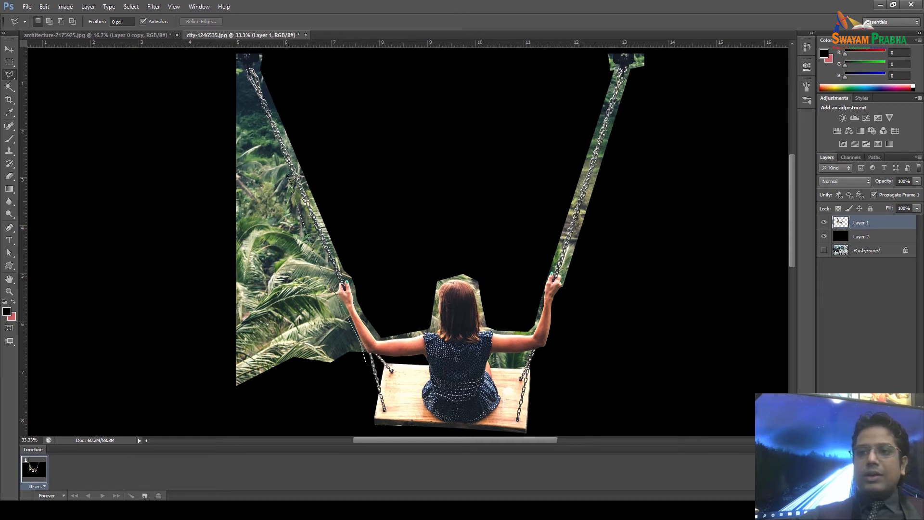
Outline the foliage outside the left chain and arm, running around the photo's left edge, and remove it from Layer 1.
{"action": "left_click", "coordinate": [218, 64]}
{"action": "left_click", "coordinate": [189, 118]}
{"action": "left_click", "coordinate": [188, 263]}
{"action": "left_click", "coordinate": [213, 401]}
{"action": "left_click", "coordinate": [325, 420]}
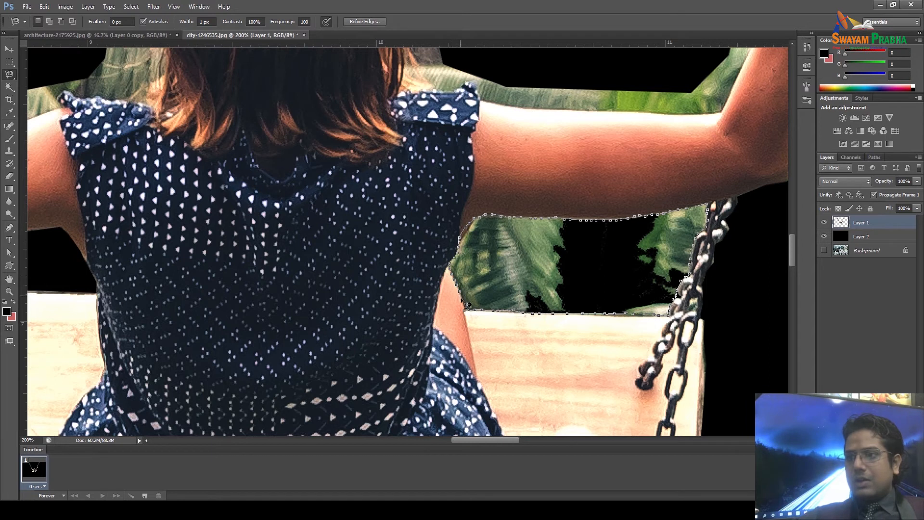
Delete the selected foliage remnants between the right arm, dress, swing board and right chain from Layer 1 and deselect.
{"action": "left_click", "coordinate": [470, 316]}
{"action": "key", "text": "Delete"}
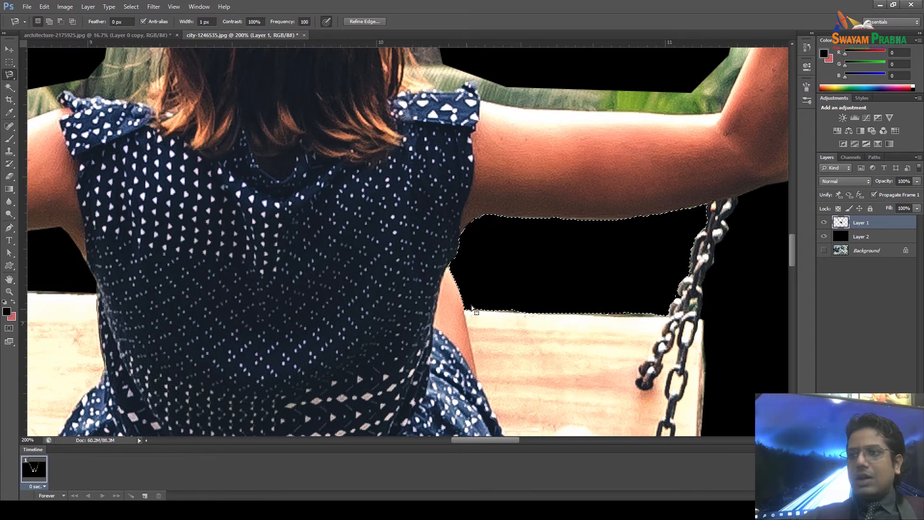
{"action": "key", "text": "ctrl+d"}
Reduce the Eraser brush to size 30 and erase the leftover fringe along the swing board's rear edge between dress and right chain.
{"action": "left_click_drag", "start_coordinate": [584, 301], "coordinate": [620, 278]}
{"action": "left_click", "coordinate": [8, 176]}
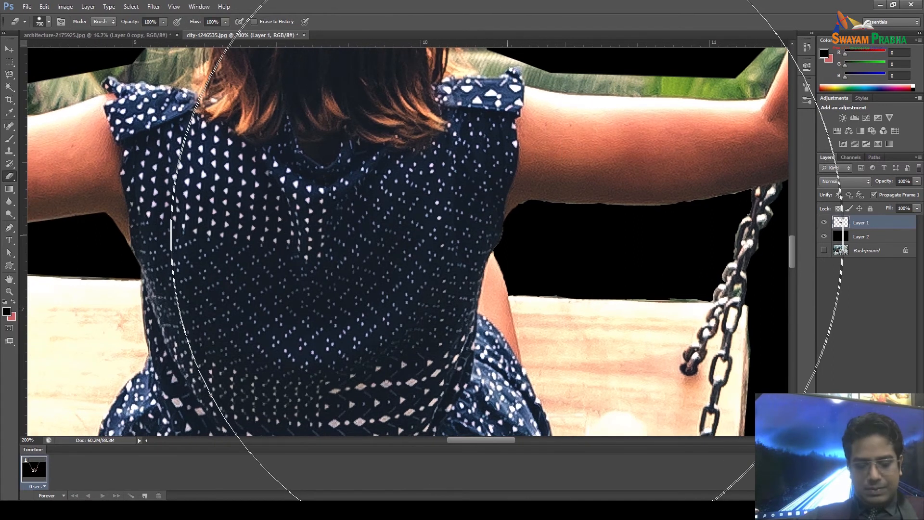
{"action": "key", "text": "bracketleft"}
{"action": "key", "text": "bracketleft"}
{"action": "key", "text": "bracketleft"}
{"action": "key", "text": "bracketleft"}
{"action": "key", "text": "bracketleft"}
{"action": "key", "text": "bracketleft"}
{"action": "key", "text": "bracketleft"}
{"action": "key", "text": "bracketleft"}
{"action": "key", "text": "bracketleft"}
{"action": "key", "text": "bracketleft"}
{"action": "key", "text": "bracketleft"}
{"action": "key", "text": "bracketleft"}
{"action": "key", "text": "bracketleft"}
{"action": "key", "text": "bracketleft"}
{"action": "key", "text": "bracketleft"}
{"action": "key", "text": "bracketleft"}
{"action": "key", "text": "bracketleft"}
{"action": "key", "text": "bracketleft"}
{"action": "key", "text": "bracketleft"}
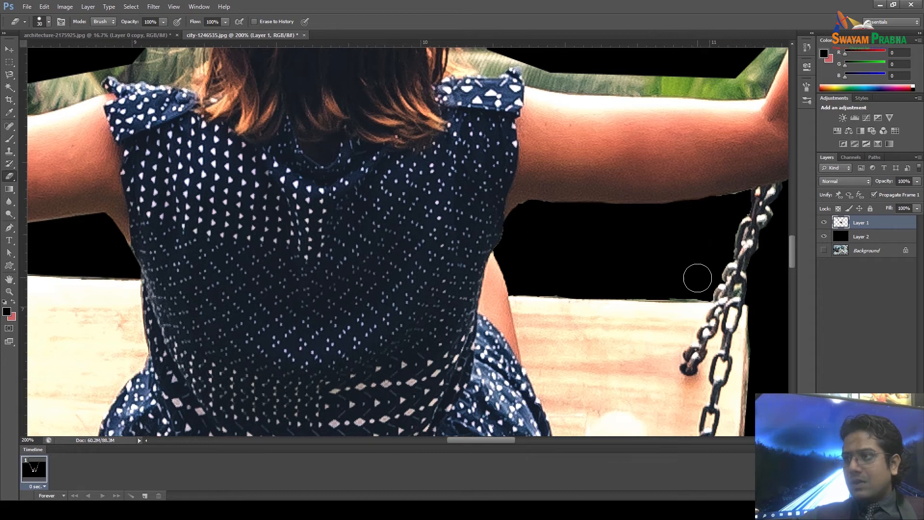
{"action": "mouse_move", "coordinate": [673, 289]}
{"action": "left_mouse_down"}
{"action": "mouse_move", "coordinate": [520, 278]}
{"action": "mouse_move", "coordinate": [536, 267]}
{"action": "mouse_move", "coordinate": [583, 277]}
{"action": "mouse_move", "coordinate": [518, 284]}
{"action": "left_mouse_up"}
{"action": "left_click", "coordinate": [523, 284]}
{"action": "left_click_drag", "start_coordinate": [604, 285], "coordinate": [627, 288]}
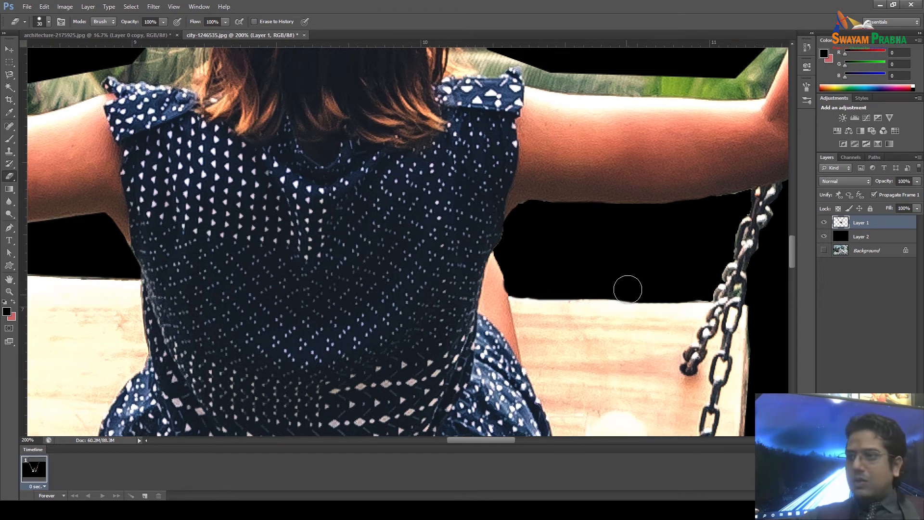
{"action": "key", "text": "ctrl+minus"}
{"action": "key", "text": "ctrl+minus"}
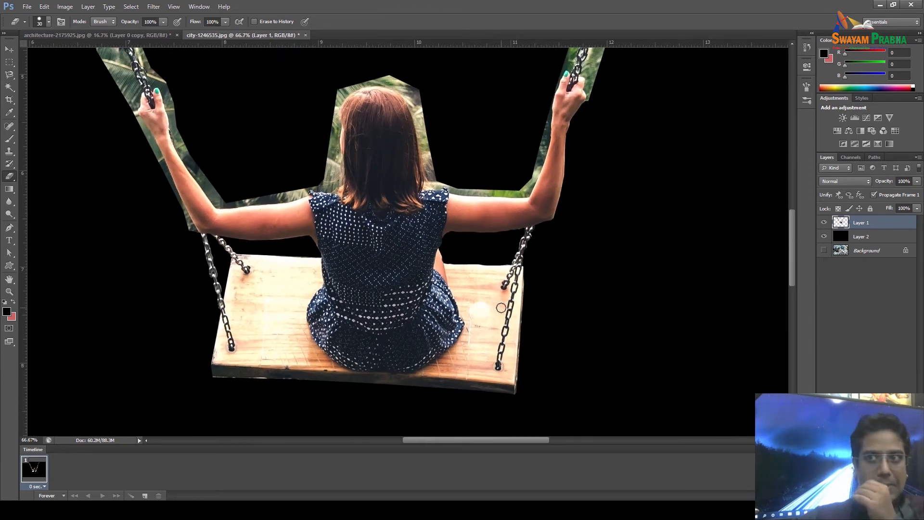
{"action": "key", "text": "ctrl+plus"}
{"action": "key", "text": "ctrl+plus"}
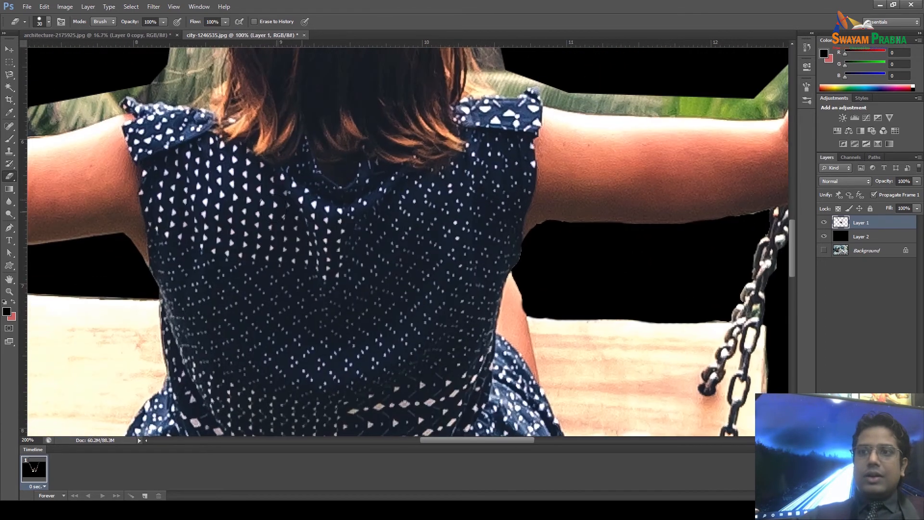
{"action": "left_click_drag", "start_coordinate": [332, 264], "coordinate": [687, 388]}
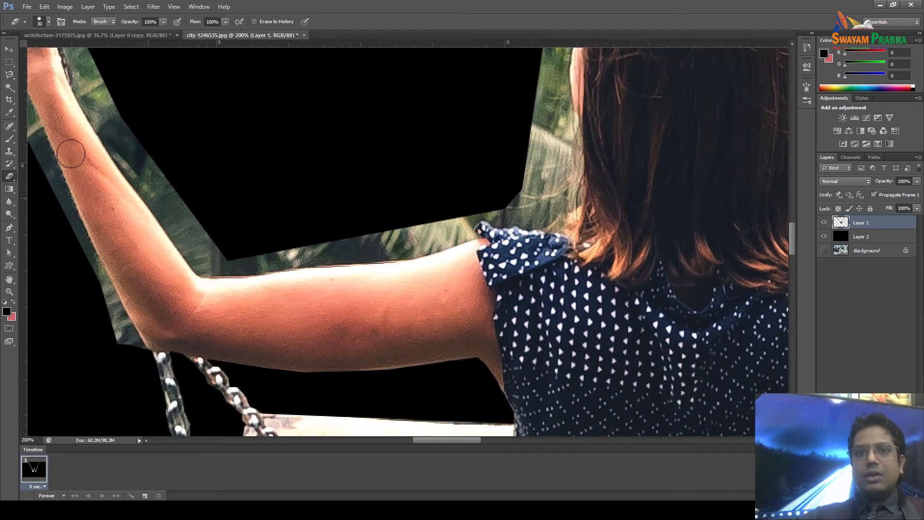
{"action": "left_click_drag", "start_coordinate": [173, 153], "coordinate": [269, 270]}
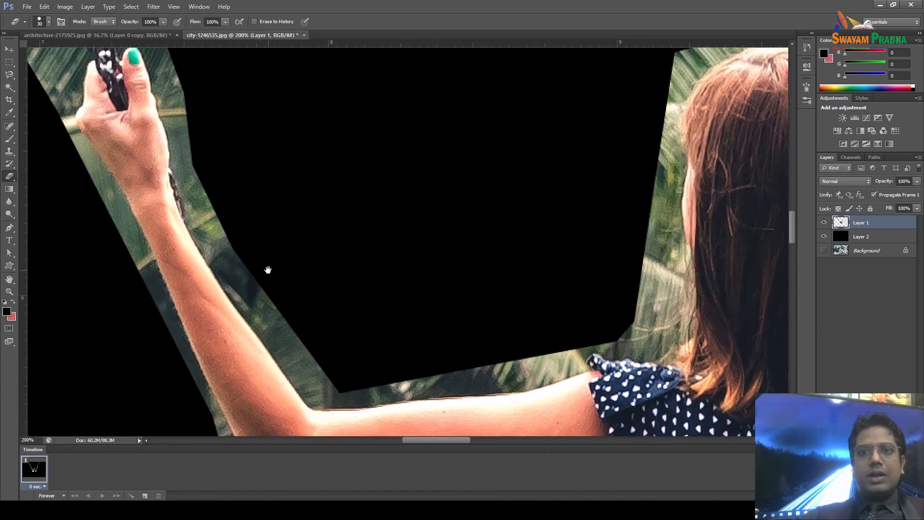
{"action": "left_click", "coordinate": [10, 75]}
{"action": "left_click_drag", "start_coordinate": [172, 215], "coordinate": [179, 200]}
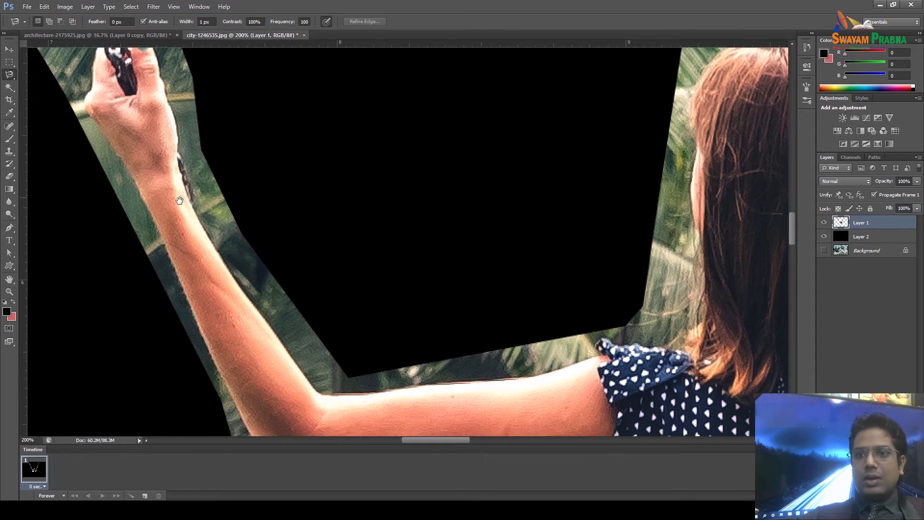
{"action": "left_click", "coordinate": [193, 159]}
{"action": "left_click", "coordinate": [194, 160]}
{"action": "key", "text": "ctrl+d"}
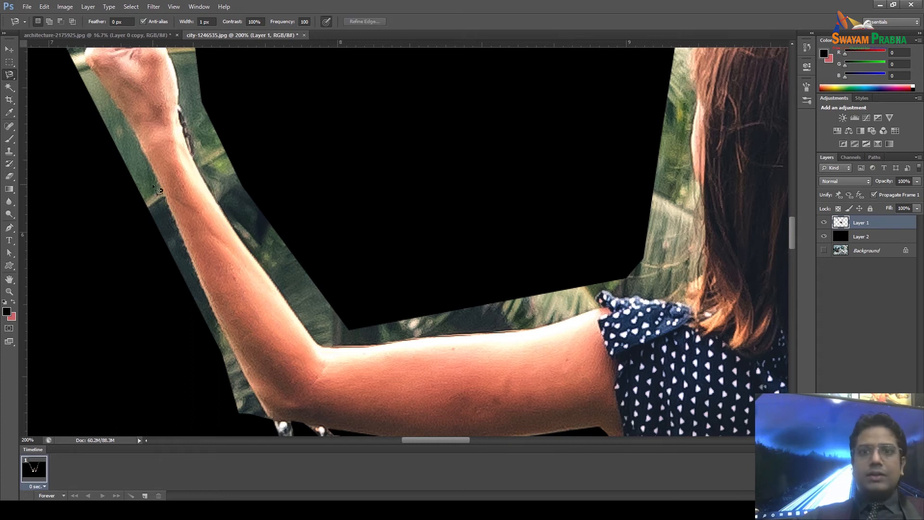
Start a Polygonal Lasso outline along the left forearm's inner edge, around the elbow and along the upper arm towards the shoulder.
{"action": "right_click", "coordinate": [9, 74]}
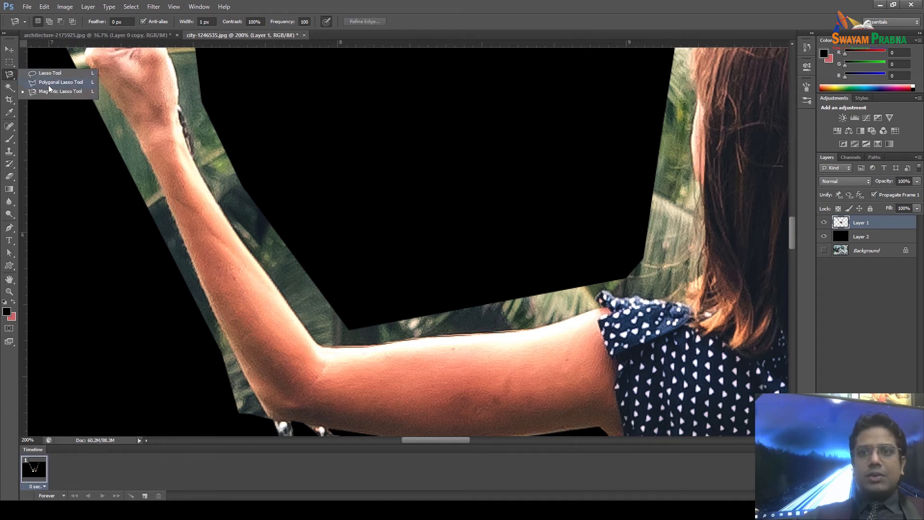
{"action": "left_click", "coordinate": [51, 82]}
{"action": "left_click", "coordinate": [196, 166]}
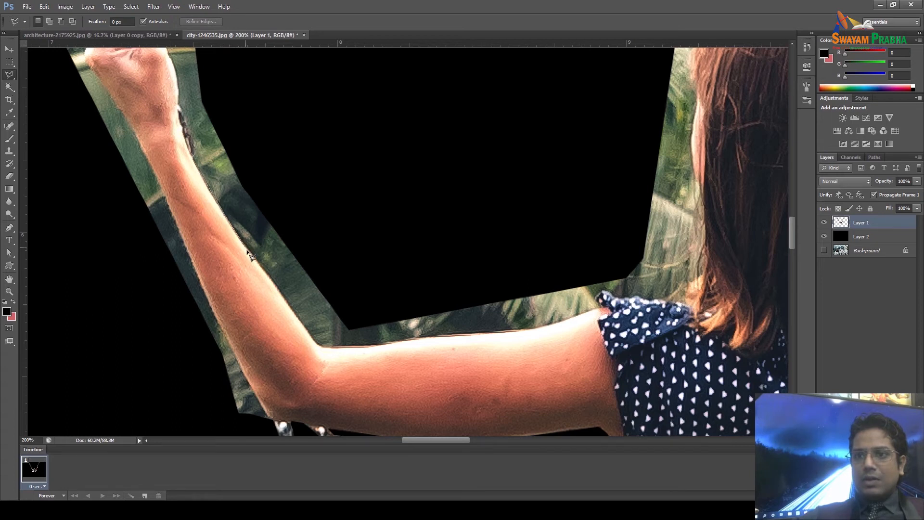
{"action": "left_click", "coordinate": [320, 347]}
{"action": "left_click", "coordinate": [377, 345]}
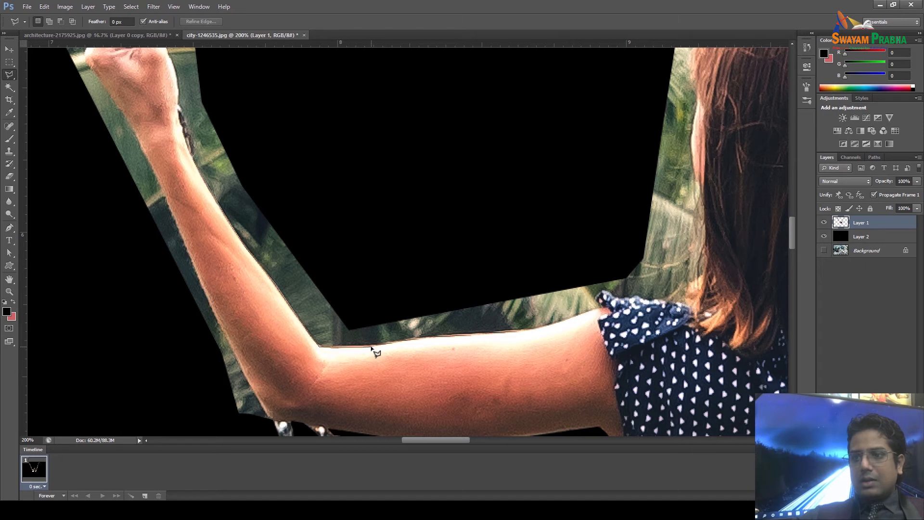
{"action": "left_click", "coordinate": [410, 339]}
{"action": "left_click", "coordinate": [453, 334]}
{"action": "left_click", "coordinate": [506, 333]}
{"action": "left_click", "coordinate": [555, 325]}
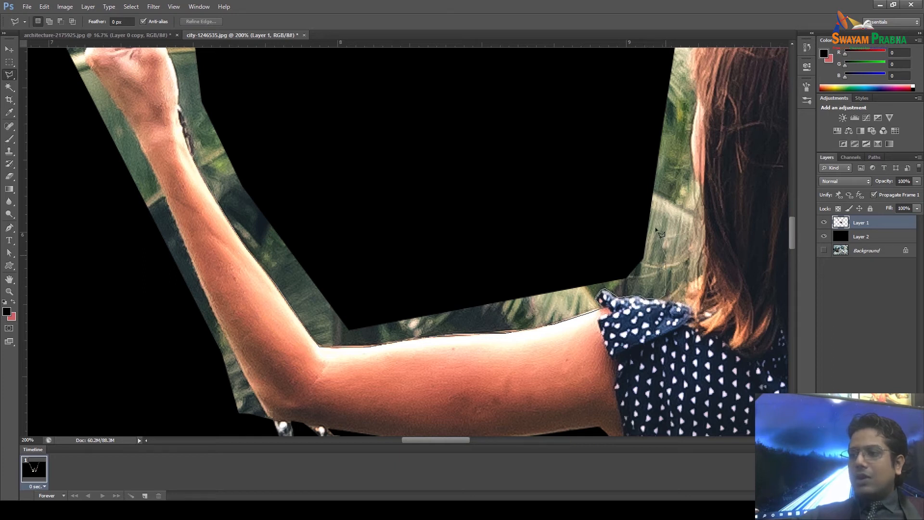
Continue the lasso outline past the dress shoulder, up the left side of the hair and out into the cleared area.
{"action": "mouse_move", "coordinate": [609, 234]}
{"action": "left_mouse_down"}
{"action": "mouse_move", "coordinate": [537, 264]}
{"action": "mouse_move", "coordinate": [441, 275]}
{"action": "left_mouse_up"}
{"action": "left_click", "coordinate": [494, 275]}
{"action": "left_click", "coordinate": [493, 255]}
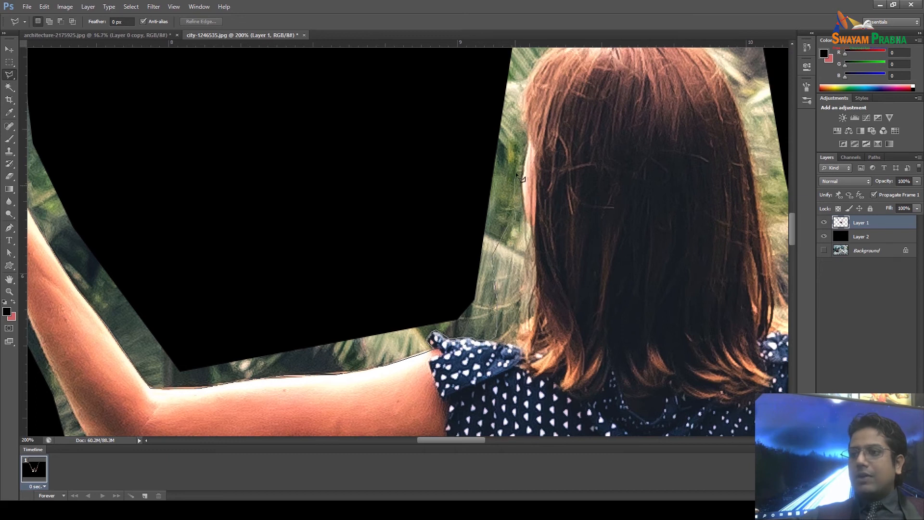
{"action": "mouse_move", "coordinate": [516, 171]}
{"action": "left_mouse_down"}
{"action": "mouse_move", "coordinate": [511, 146]}
{"action": "mouse_move", "coordinate": [489, 290]}
{"action": "mouse_move", "coordinate": [495, 221]}
{"action": "mouse_move", "coordinate": [519, 185]}
{"action": "mouse_move", "coordinate": [613, 151]}
{"action": "mouse_move", "coordinate": [697, 181]}
{"action": "mouse_move", "coordinate": [733, 230]}
{"action": "mouse_move", "coordinate": [690, 185]}
{"action": "mouse_move", "coordinate": [725, 242]}
{"action": "mouse_move", "coordinate": [744, 336]}
{"action": "mouse_move", "coordinate": [768, 374]}
{"action": "mouse_move", "coordinate": [780, 279]}
{"action": "mouse_move", "coordinate": [680, 91]}
{"action": "left_mouse_up"}
{"action": "left_click", "coordinate": [683, 96]}
{"action": "left_click", "coordinate": [470, 97]}
{"action": "left_click", "coordinate": [367, 217]}
Close the lasso outline back at the left wrist, delete the enclosed foliage between arm and head from Layer 1, and deselect.
{"action": "scroll", "coordinate": [363, 196], "scroll_direction": "down", "scroll_amount": 5}
{"action": "left_click", "coordinate": [327, 187]}
{"action": "left_click", "coordinate": [235, 188]}
{"action": "mouse_move", "coordinate": [165, 134]}
{"action": "left_mouse_down"}
{"action": "mouse_move", "coordinate": [185, 167]}
{"action": "mouse_move", "coordinate": [423, 267]}
{"action": "left_mouse_up"}
{"action": "left_click", "coordinate": [328, 168]}
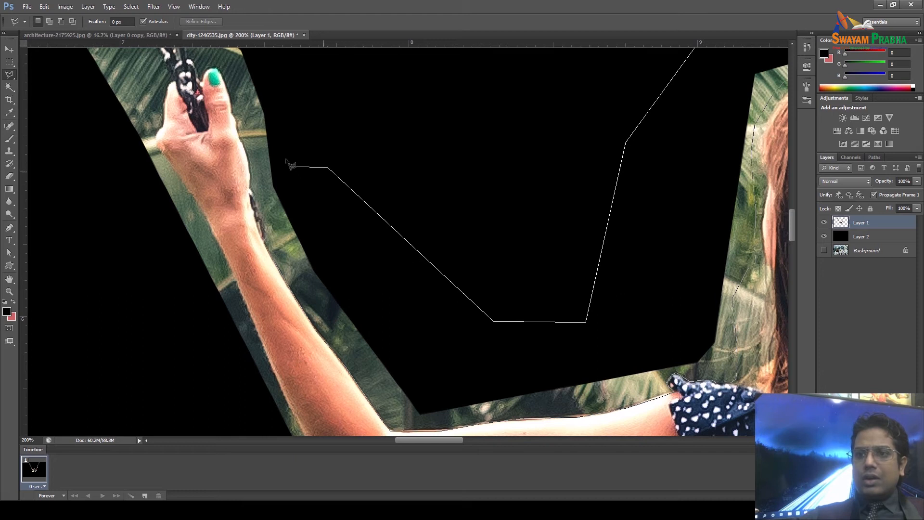
{"action": "left_click", "coordinate": [258, 230]}
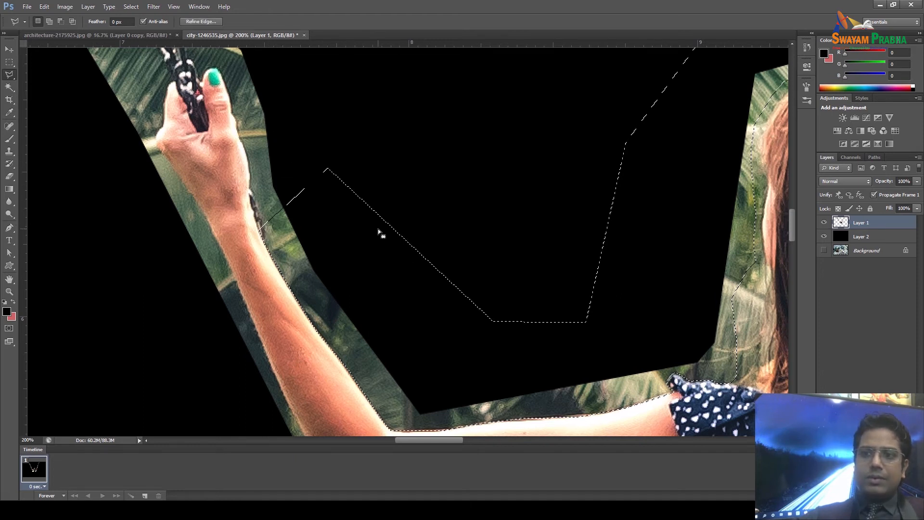
{"action": "key", "text": "Delete"}
{"action": "scroll", "coordinate": [377, 229], "scroll_direction": "down", "scroll_amount": 3}
{"action": "key", "text": "ctrl+d"}
Outline the left hand with the lasso from the wrist around the thumb and up the inner edge of the chain.
{"action": "left_click_drag", "start_coordinate": [378, 280], "coordinate": [349, 248]}
{"action": "left_click_drag", "start_coordinate": [578, 326], "coordinate": [203, 299]}
{"action": "left_click_drag", "start_coordinate": [701, 313], "coordinate": [446, 316]}
{"action": "key", "text": "ctrl+minus"}
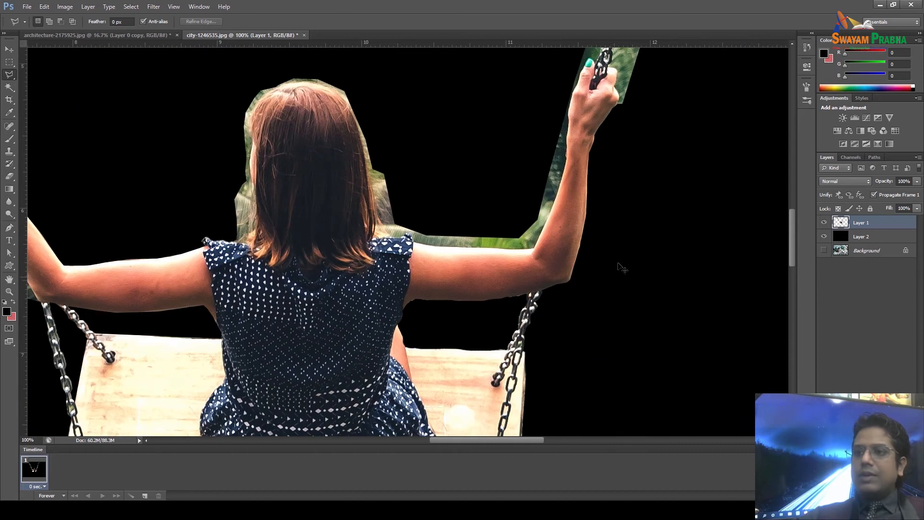
{"action": "left_click_drag", "start_coordinate": [280, 296], "coordinate": [528, 354]}
{"action": "left_click_drag", "start_coordinate": [286, 275], "coordinate": [336, 273]}
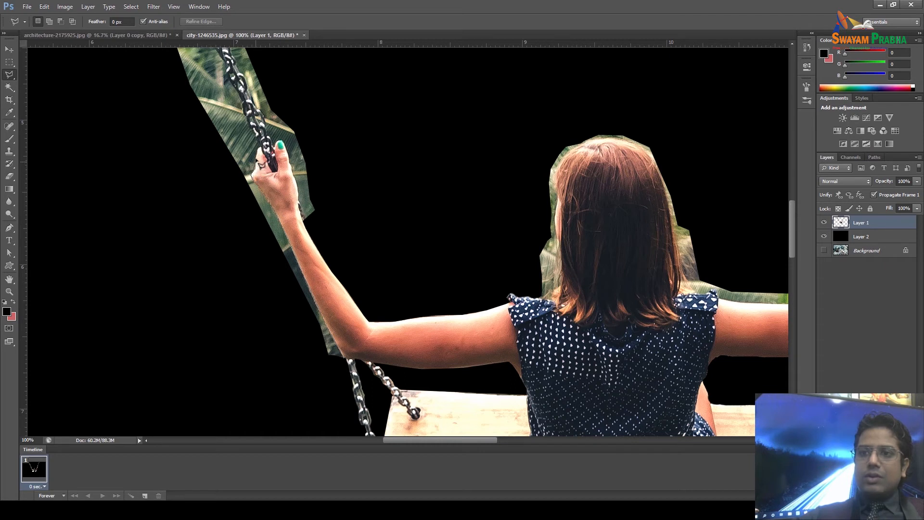
{"action": "key", "text": "ctrl+plus"}
{"action": "key", "text": "ctrl+plus"}
{"action": "left_click_drag", "start_coordinate": [323, 225], "coordinate": [436, 253]}
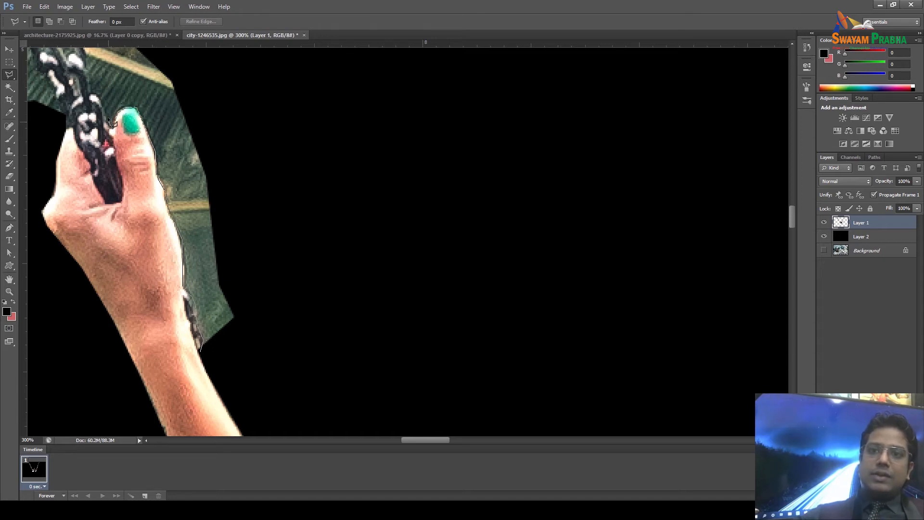
{"action": "left_click_drag", "start_coordinate": [113, 127], "coordinate": [255, 284]}
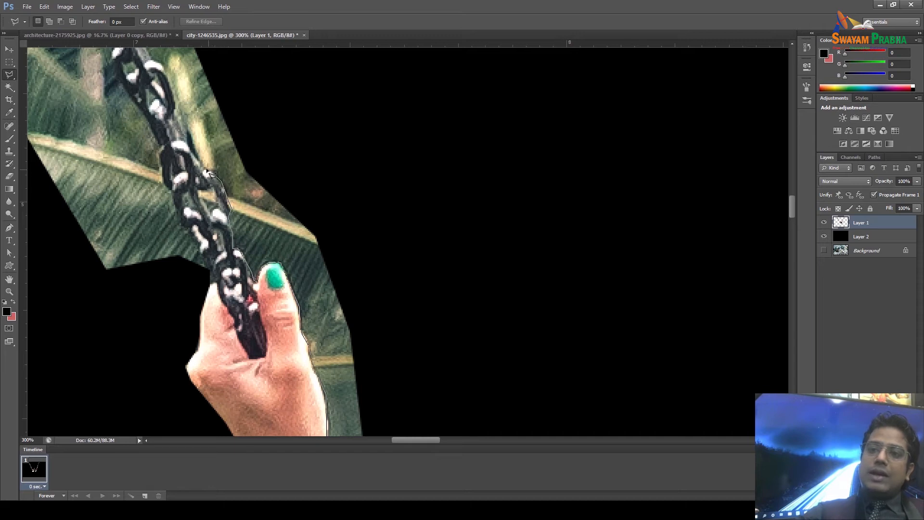
Close the outline around the foliage inside the left hand and lower chain, delete it from Layer 1 and deselect.
{"action": "left_click", "coordinate": [233, 124]}
{"action": "left_click", "coordinate": [330, 140]}
{"action": "left_click", "coordinate": [396, 269]}
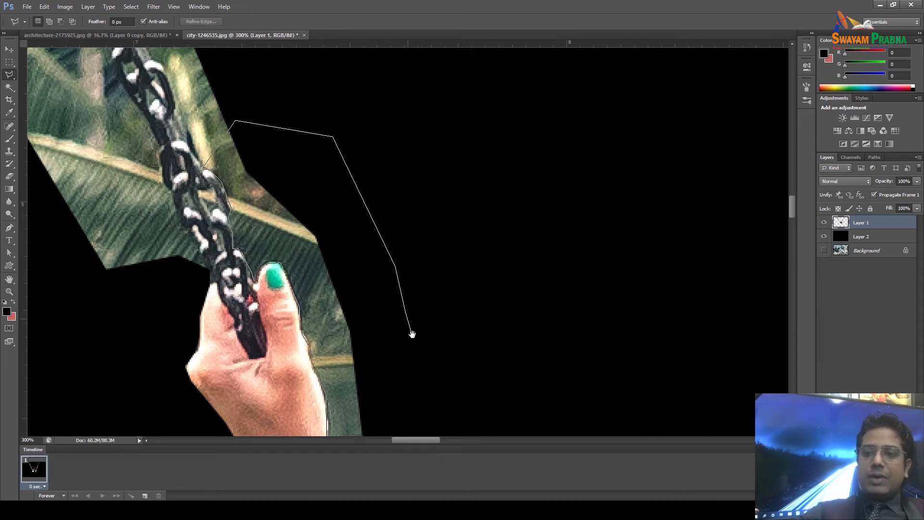
{"action": "left_click_drag", "start_coordinate": [412, 330], "coordinate": [353, 80]}
{"action": "left_click", "coordinate": [359, 200]}
{"action": "left_click", "coordinate": [340, 244]}
{"action": "left_click", "coordinate": [287, 250]}
{"action": "key", "text": "Delete"}
{"action": "scroll", "coordinate": [367, 249], "scroll_direction": "up", "scroll_amount": 8}
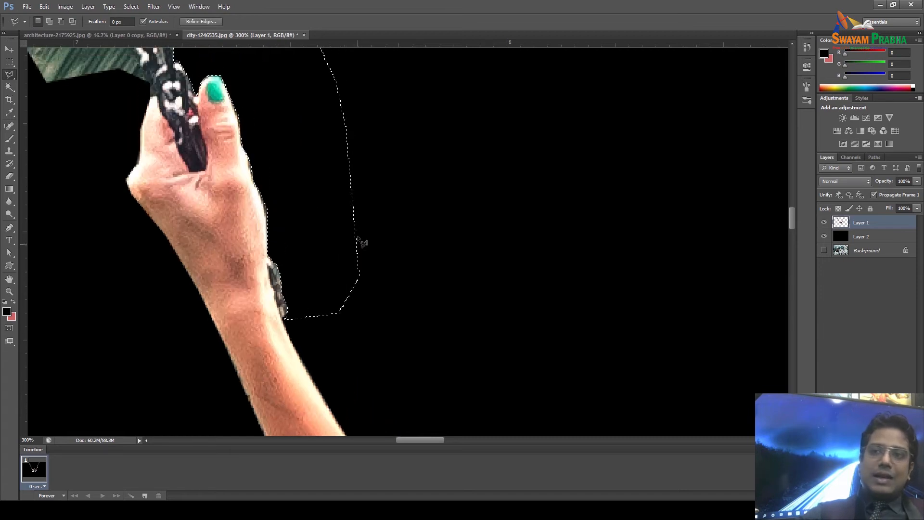
{"action": "left_click_drag", "start_coordinate": [282, 238], "coordinate": [431, 386]}
{"action": "left_click_drag", "start_coordinate": [339, 190], "coordinate": [428, 257]}
{"action": "key", "text": "ctrl+d"}
Select the foliage strip above the right arm with the Magic Wand at tolerance 78 and delete it from Layer 1.
{"action": "scroll", "coordinate": [428, 257], "scroll_direction": "down", "scroll_amount": 10}
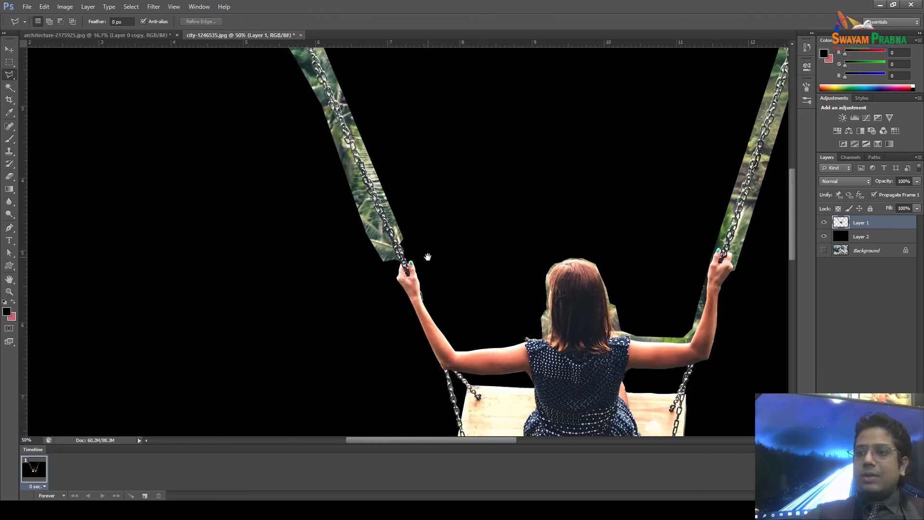
{"action": "scroll", "coordinate": [427, 257], "scroll_direction": "down", "scroll_amount": 1}
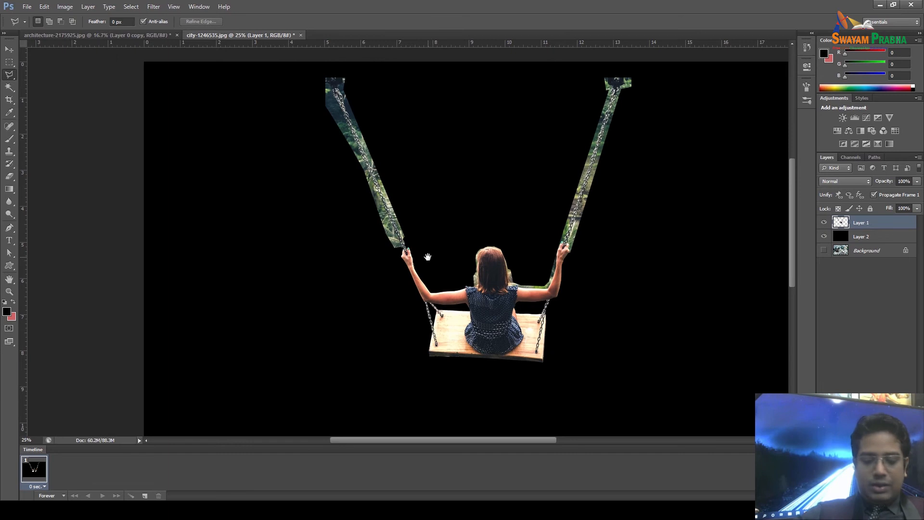
{"action": "scroll", "coordinate": [428, 257], "scroll_direction": "up", "scroll_amount": 4}
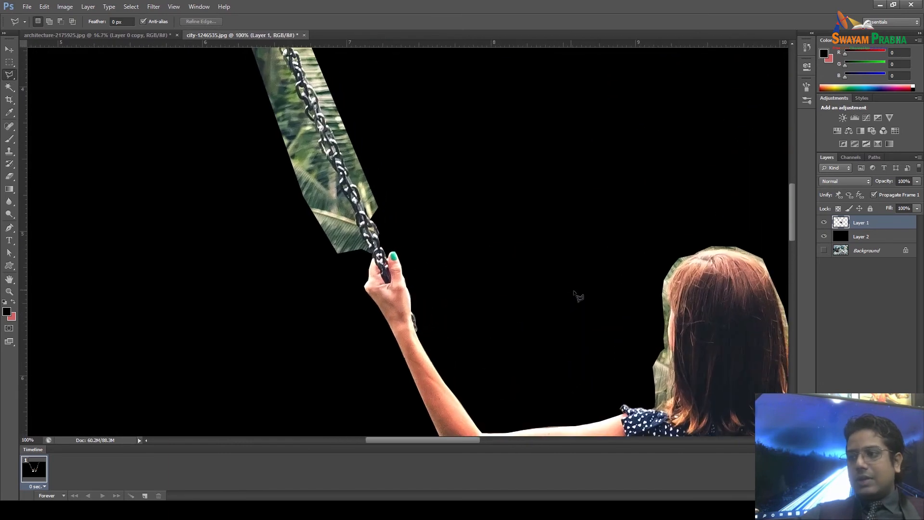
{"action": "left_click_drag", "start_coordinate": [491, 237], "coordinate": [252, 132]}
{"action": "left_click_drag", "start_coordinate": [496, 298], "coordinate": [334, 217]}
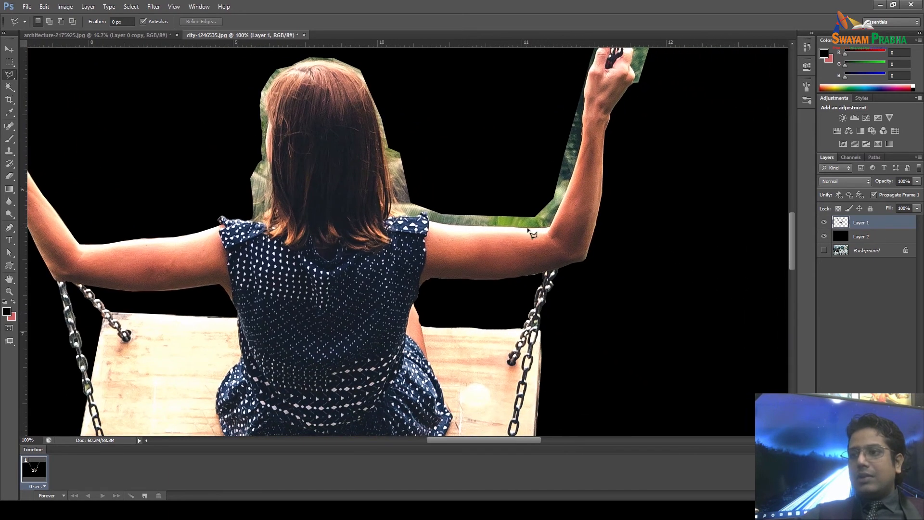
{"action": "left_click", "coordinate": [10, 86]}
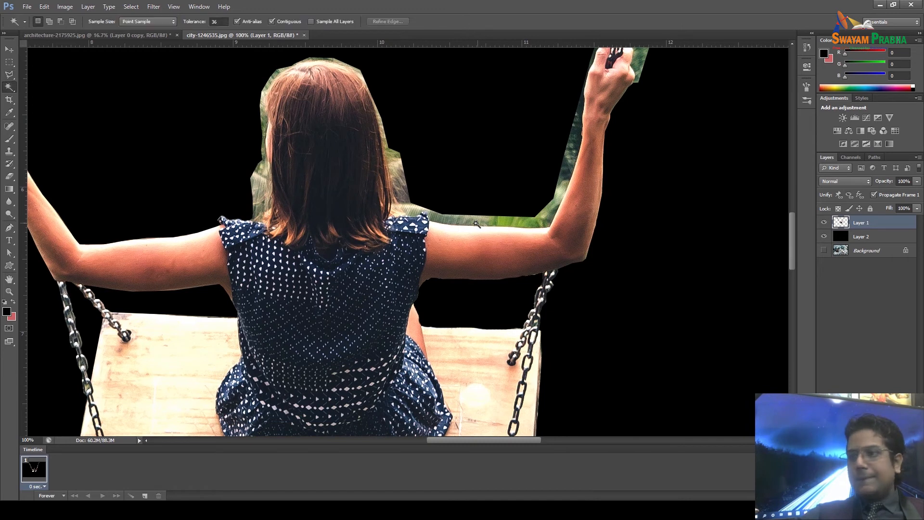
{"action": "left_click", "coordinate": [217, 22]}
{"action": "type", "text": "78"}
{"action": "left_click", "coordinate": [497, 224]}
{"action": "left_click", "coordinate": [525, 221]}
{"action": "left_click", "coordinate": [546, 223]}
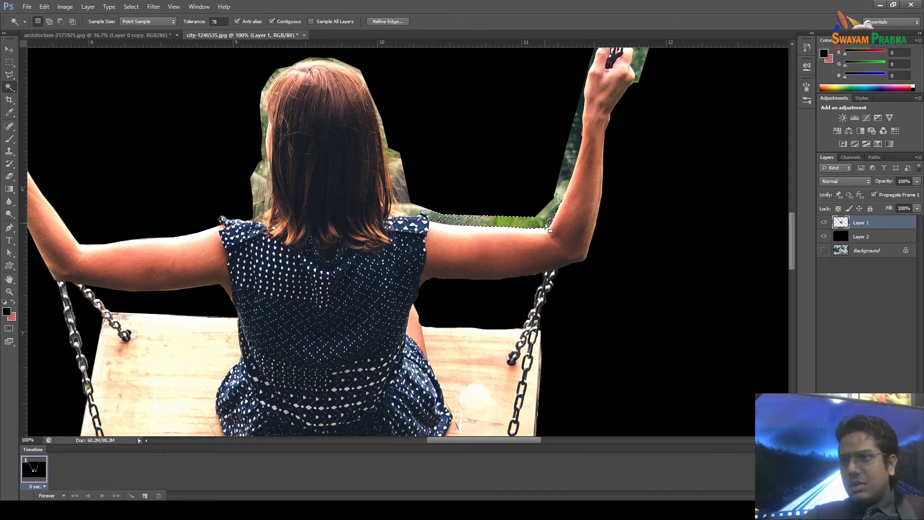
{"action": "key", "text": "Delete"}
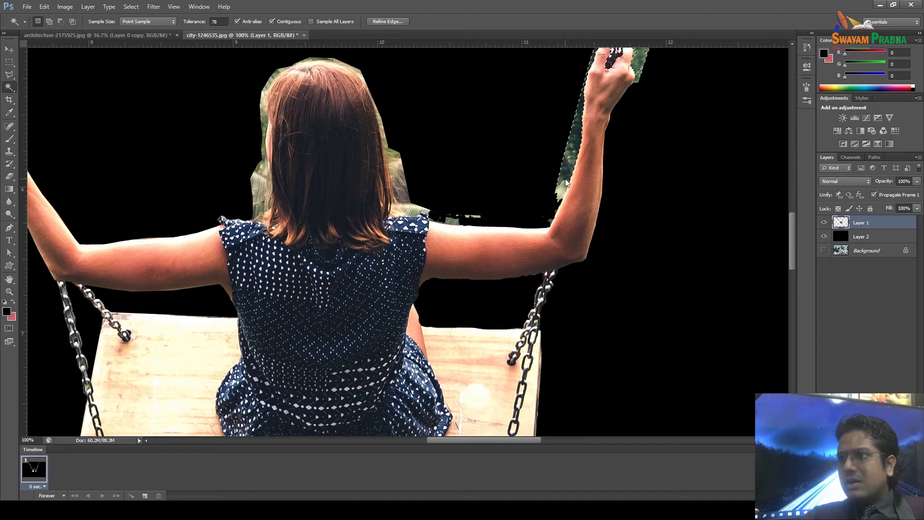
Try to delete the wand-selected foliage beside the right forearm and chain, and undo the deletion.
{"action": "scroll", "coordinate": [535, 217], "scroll_direction": "up", "scroll_amount": 2}
{"action": "key", "text": "Delete"}
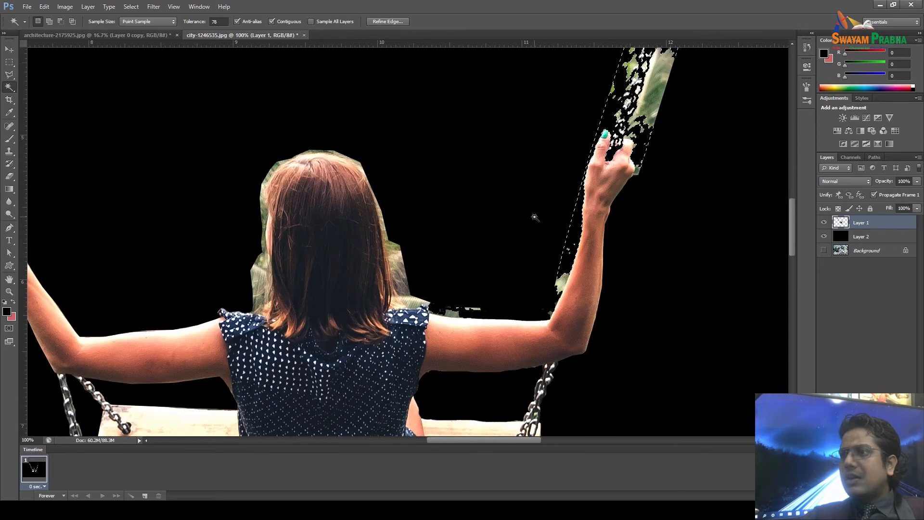
{"action": "scroll", "coordinate": [537, 212], "scroll_direction": "up", "scroll_amount": 2}
{"action": "scroll", "coordinate": [711, 100], "scroll_direction": "up", "scroll_amount": 3}
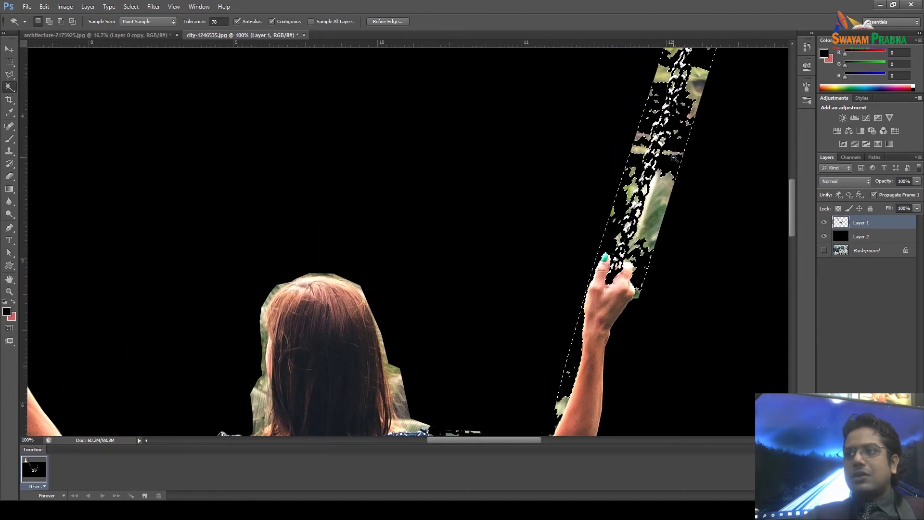
{"action": "key", "text": "ctrl+z"}
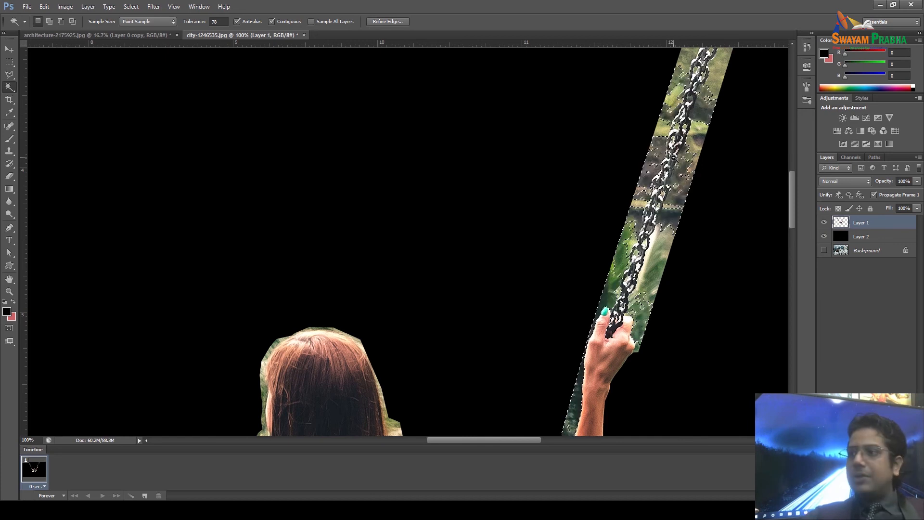
{"action": "scroll", "coordinate": [670, 176], "scroll_direction": "down", "scroll_amount": 5}
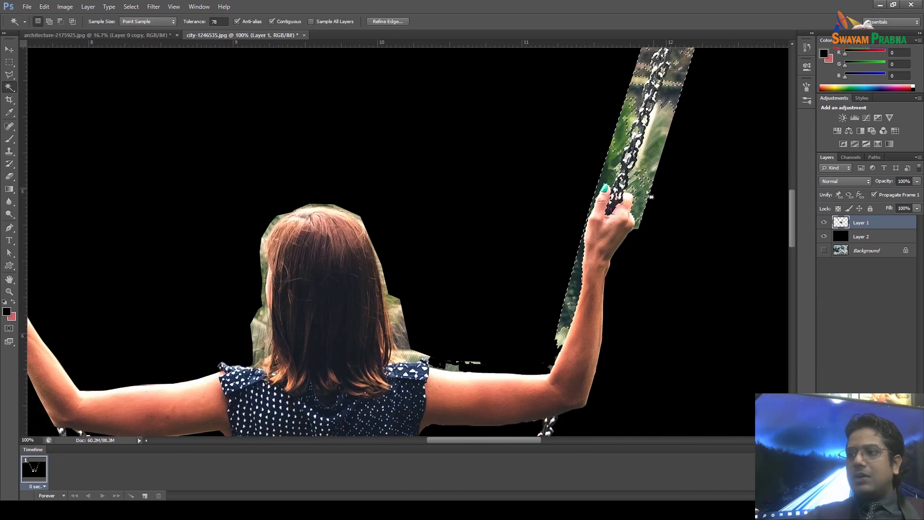
Clear the wand selection and start a Polygonal Lasso outline along the right upper arm's top edge to the dress shoulder.
{"action": "left_click", "coordinate": [9, 74]}
{"action": "key", "text": "ctrl+d"}
{"action": "scroll", "coordinate": [492, 254], "scroll_direction": "down", "scroll_amount": 4}
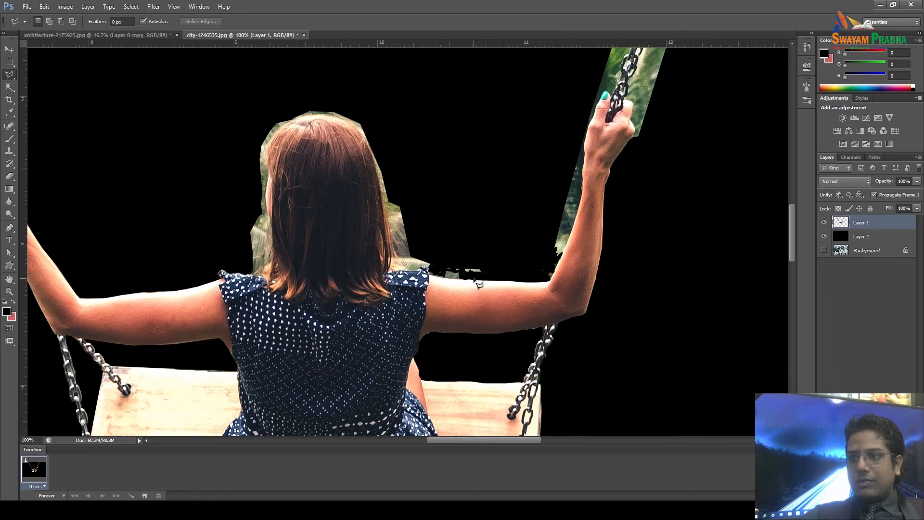
{"action": "double_click", "coordinate": [442, 276]}
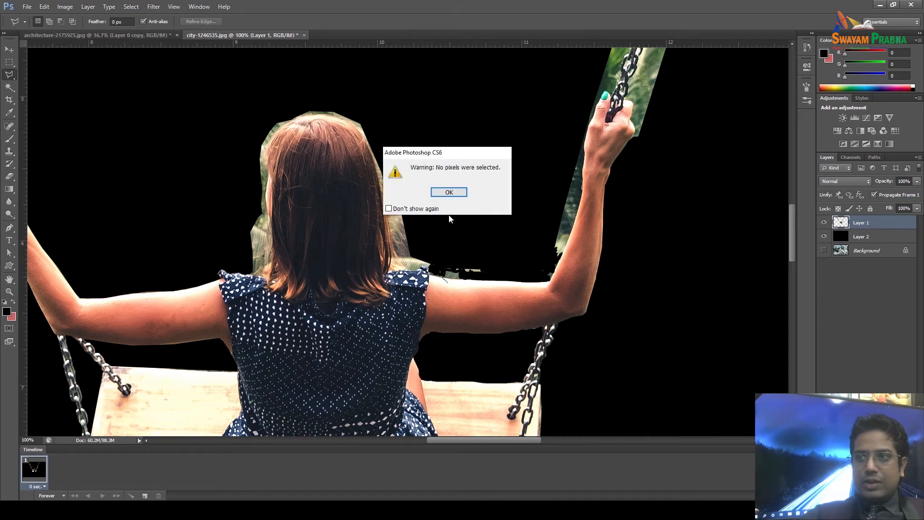
{"action": "left_click", "coordinate": [449, 192]}
{"action": "key", "text": "ctrl+plus"}
{"action": "key", "text": "ctrl+plus"}
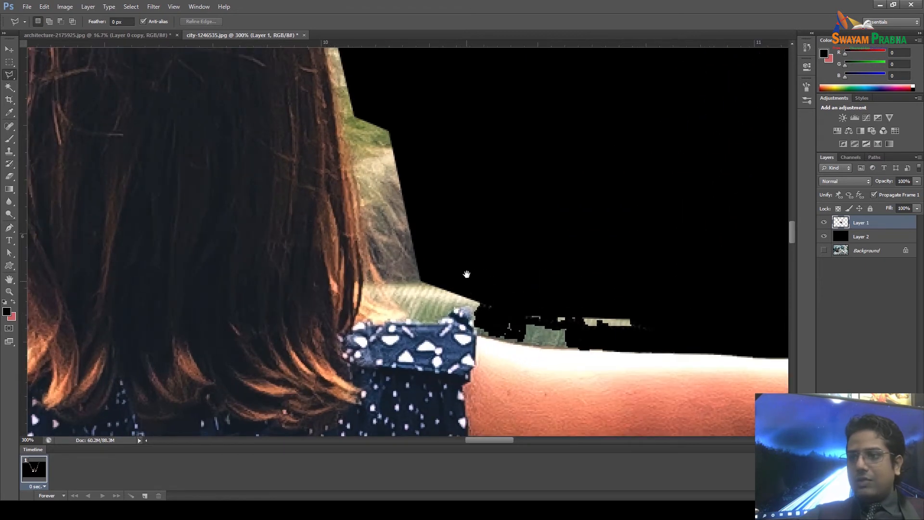
{"action": "left_click_drag", "start_coordinate": [467, 274], "coordinate": [448, 192]}
{"action": "left_click", "coordinate": [665, 194]}
{"action": "left_click", "coordinate": [655, 264]}
{"action": "left_click", "coordinate": [582, 267]}
{"action": "left_click", "coordinate": [540, 264]}
{"action": "left_click", "coordinate": [480, 256]}
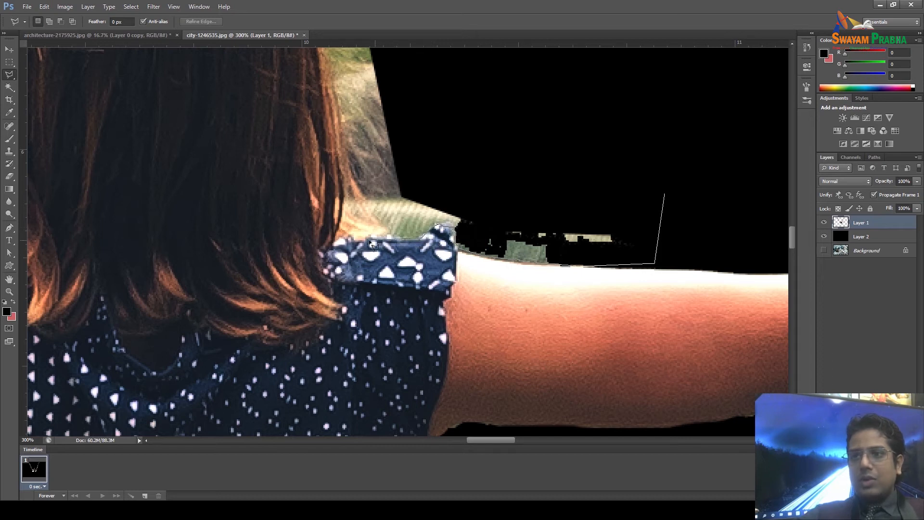
Close the outline around the right shoulder ruffle and hair tips, remove the enclosed foliage remnants from Layer 1 and deselect.
{"action": "left_click", "coordinate": [341, 239]}
{"action": "left_click", "coordinate": [368, 171]}
{"action": "left_click", "coordinate": [440, 153]}
{"action": "left_click", "coordinate": [549, 148]}
{"action": "left_click", "coordinate": [645, 179]}
{"action": "left_click", "coordinate": [664, 196]}
{"action": "key", "text": "alt+BackSpace"}
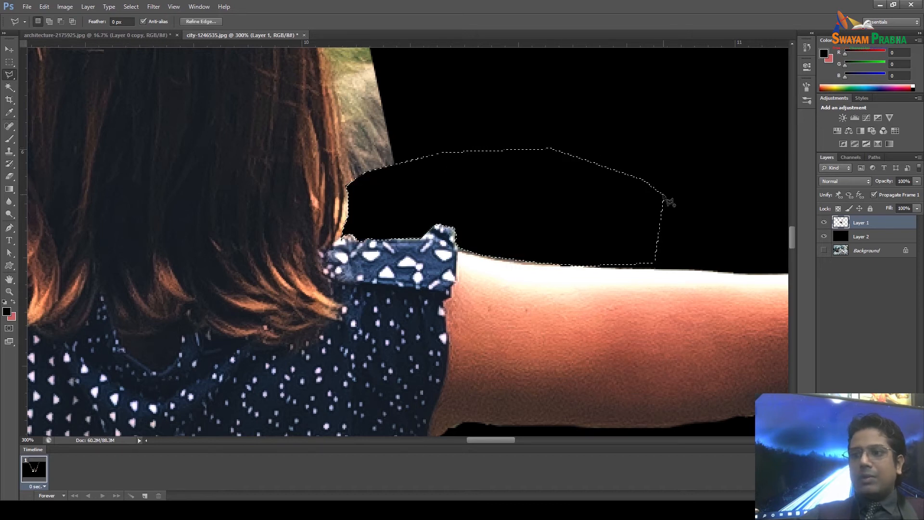
{"action": "key", "text": "ctrl+d"}
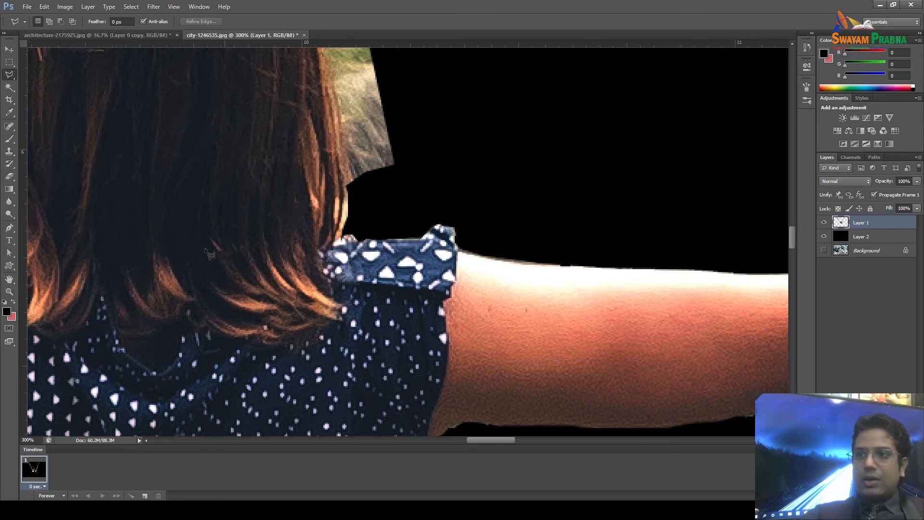
Save the layered document in Photoshop format as city-1246535.psd in the Raw folder.
{"action": "key", "text": "ctrl+shift+s"}
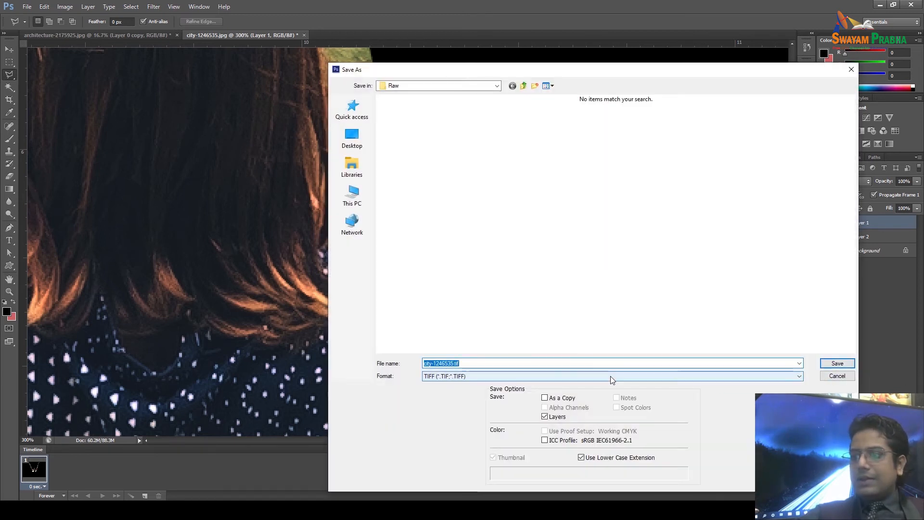
{"action": "left_click", "coordinate": [611, 376]}
{"action": "left_click", "coordinate": [604, 383]}
{"action": "left_click", "coordinate": [838, 363]}
{"action": "left_click", "coordinate": [568, 158]}
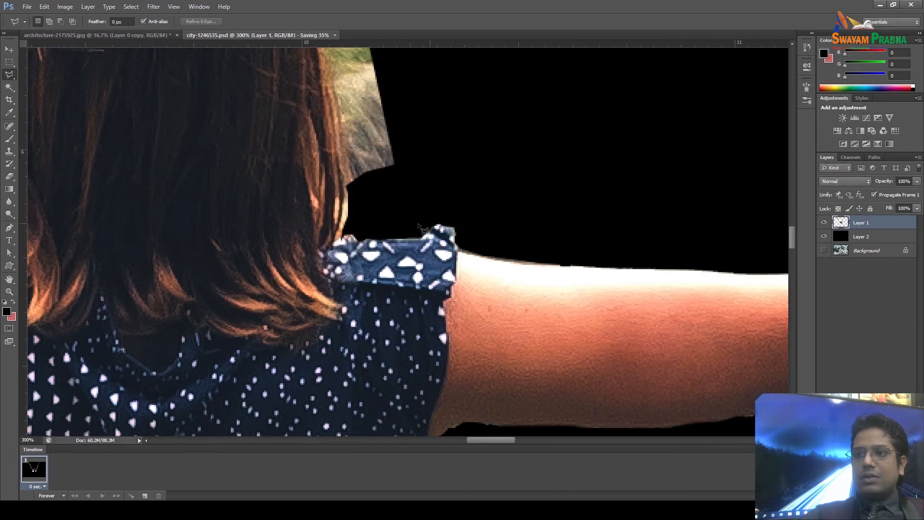
Start a Polygonal Lasso outline below the foliage remnant and trace up the hair's right edge and over the crown.
{"action": "left_click_drag", "start_coordinate": [390, 202], "coordinate": [431, 378]}
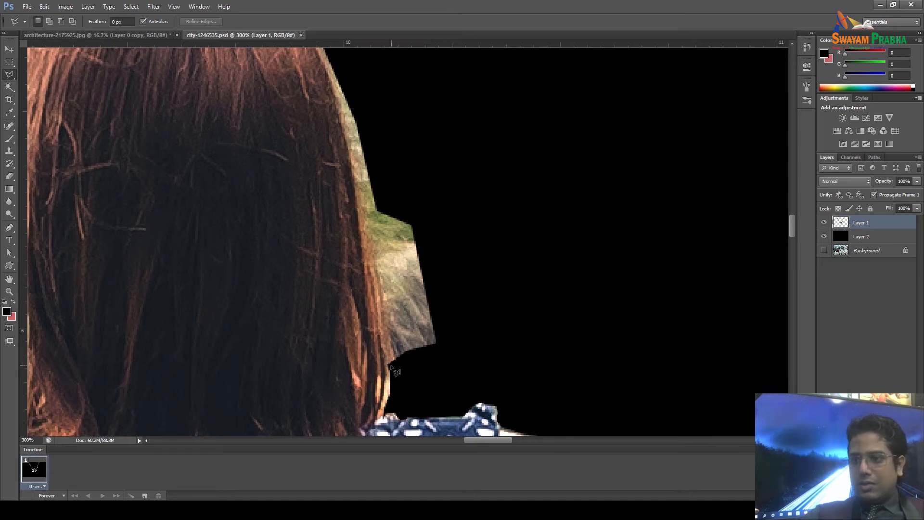
{"action": "left_click_drag", "start_coordinate": [388, 321], "coordinate": [378, 259]}
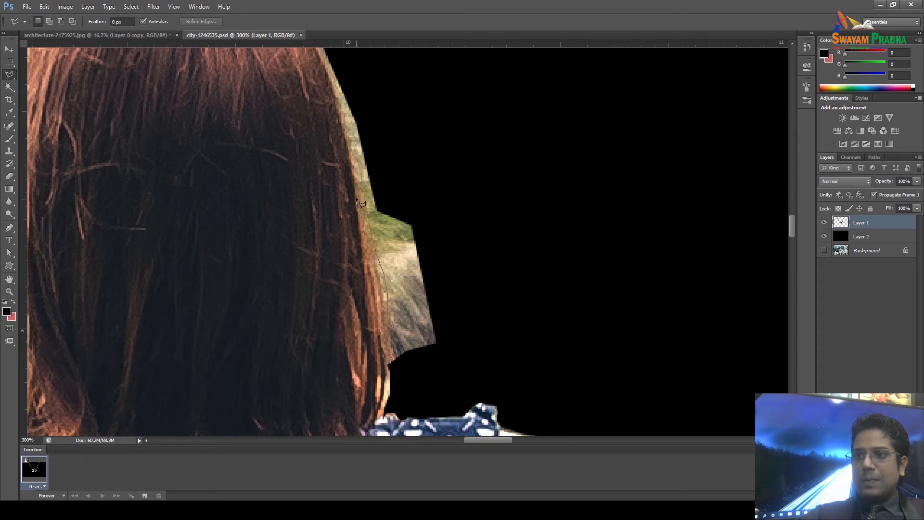
{"action": "left_click_drag", "start_coordinate": [353, 176], "coordinate": [391, 300]}
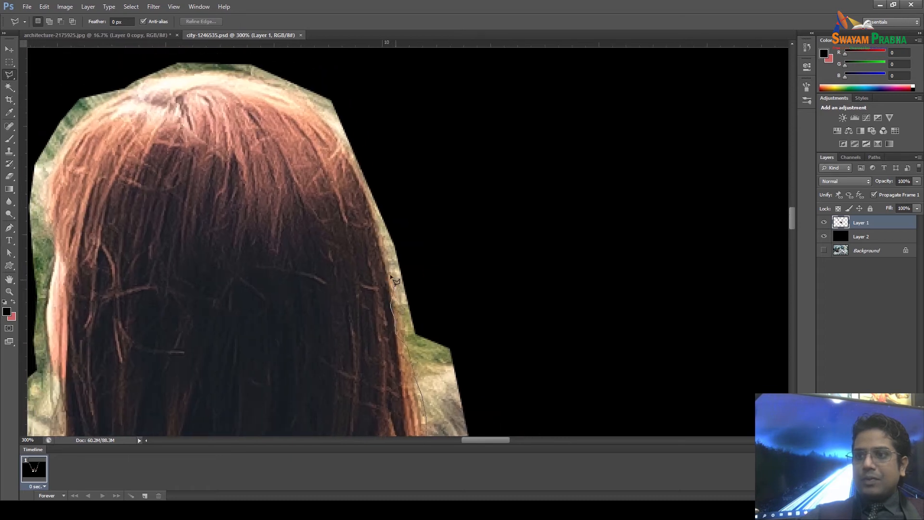
{"action": "left_click_drag", "start_coordinate": [387, 262], "coordinate": [374, 206]}
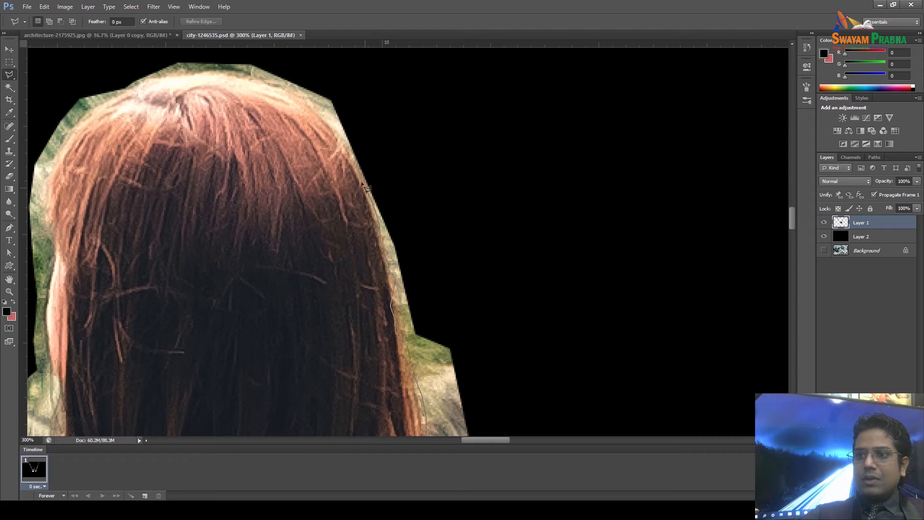
{"action": "left_click_drag", "start_coordinate": [329, 124], "coordinate": [405, 238]}
{"action": "left_click", "coordinate": [395, 220]}
{"action": "left_click", "coordinate": [377, 206]}
{"action": "left_click", "coordinate": [328, 189]}
{"action": "left_click", "coordinate": [260, 185]}
{"action": "left_click", "coordinate": [223, 192]}
Continue the lasso outline down the left side of the head, past the cheek, to the hair tips above the left shoulder.
{"action": "left_click", "coordinate": [208, 204]}
{"action": "left_click", "coordinate": [173, 219]}
{"action": "left_click", "coordinate": [138, 268]}
{"action": "left_click", "coordinate": [128, 301]}
{"action": "left_click_drag", "start_coordinate": [133, 370], "coordinate": [228, 206]}
{"action": "left_click", "coordinate": [220, 234]}
{"action": "left_click", "coordinate": [216, 246]}
{"action": "left_click", "coordinate": [217, 265]}
{"action": "left_click", "coordinate": [218, 285]}
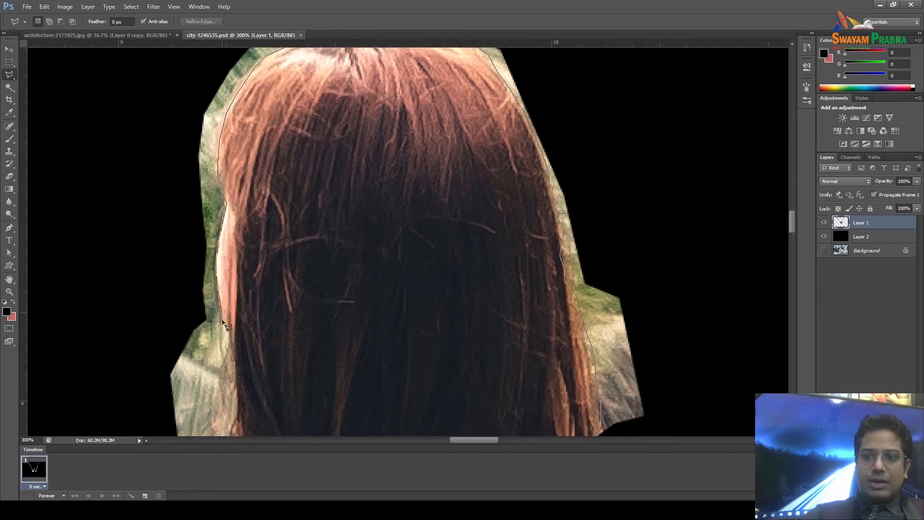
{"action": "left_click_drag", "start_coordinate": [225, 358], "coordinate": [266, 275]}
{"action": "left_click", "coordinate": [249, 301]}
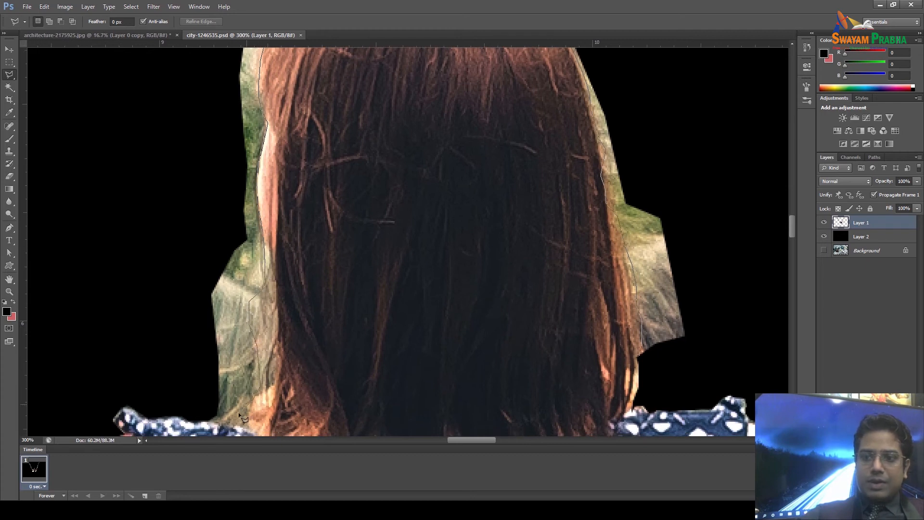
Close the outline with a loop through the black area outside the foliage around the head, enclosing the remnants on both sides.
{"action": "left_click", "coordinate": [206, 420]}
{"action": "left_click", "coordinate": [171, 292]}
{"action": "left_click", "coordinate": [194, 157]}
{"action": "left_click_drag", "start_coordinate": [195, 116], "coordinate": [168, 365]}
{"action": "left_click", "coordinate": [176, 259]}
{"action": "left_click", "coordinate": [295, 128]}
{"action": "left_click", "coordinate": [508, 136]}
{"action": "left_click_drag", "start_coordinate": [616, 283], "coordinate": [466, 1]}
{"action": "left_click", "coordinate": [516, 105]}
{"action": "left_click", "coordinate": [538, 202]}
{"action": "left_click", "coordinate": [532, 275]}
{"action": "left_click", "coordinate": [502, 331]}
{"action": "left_click", "coordinate": [468, 331]}
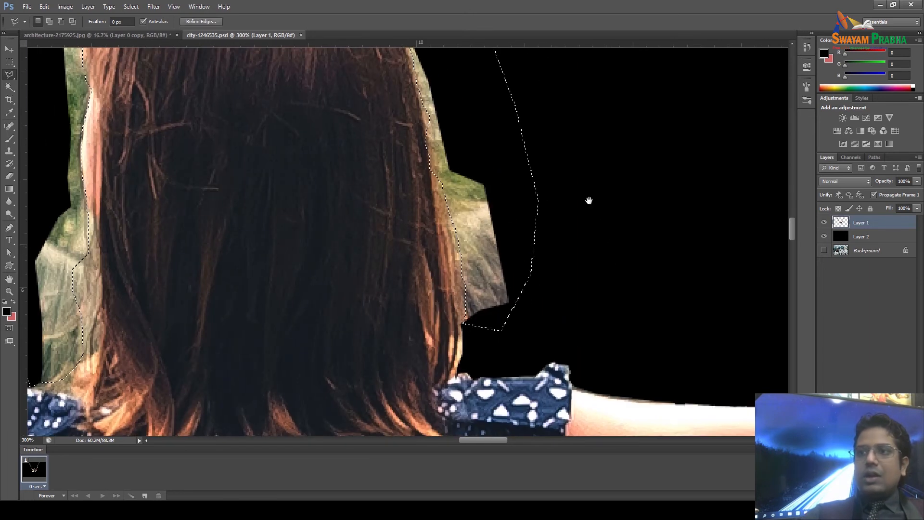
Refine the edge of the selection around the hair, remove the enclosed foliage from Layer 1 and deselect.
{"action": "scroll", "coordinate": [591, 200], "scroll_direction": "up", "scroll_amount": 3}
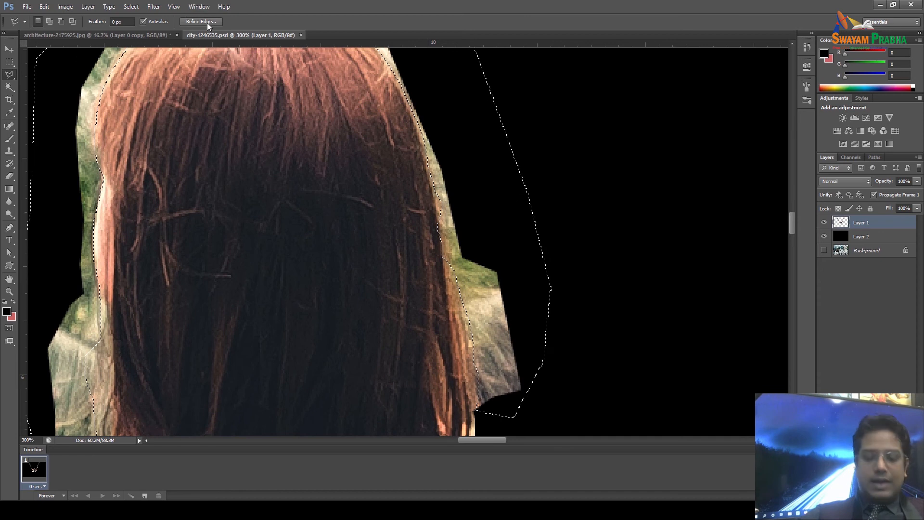
{"action": "key", "text": "ctrl+1"}
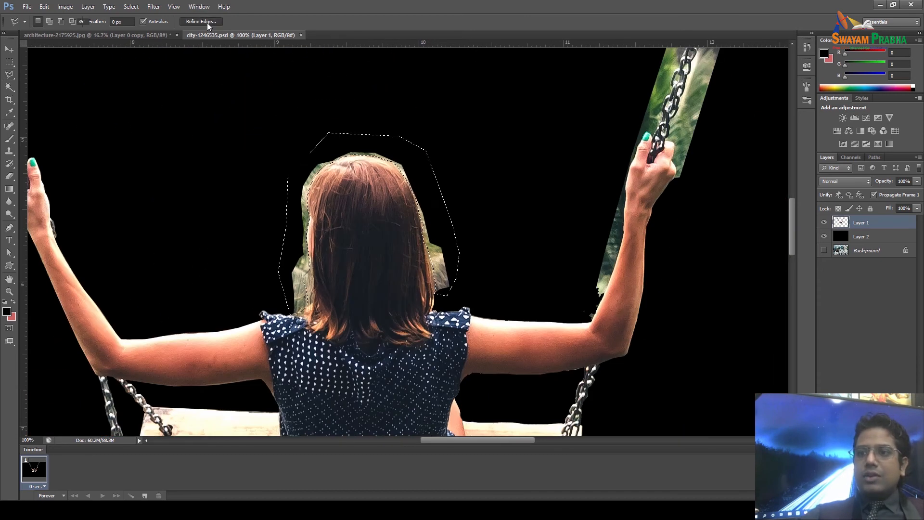
{"action": "left_click", "coordinate": [202, 22]}
{"action": "left_click_drag", "start_coordinate": [439, 206], "coordinate": [443, 207]}
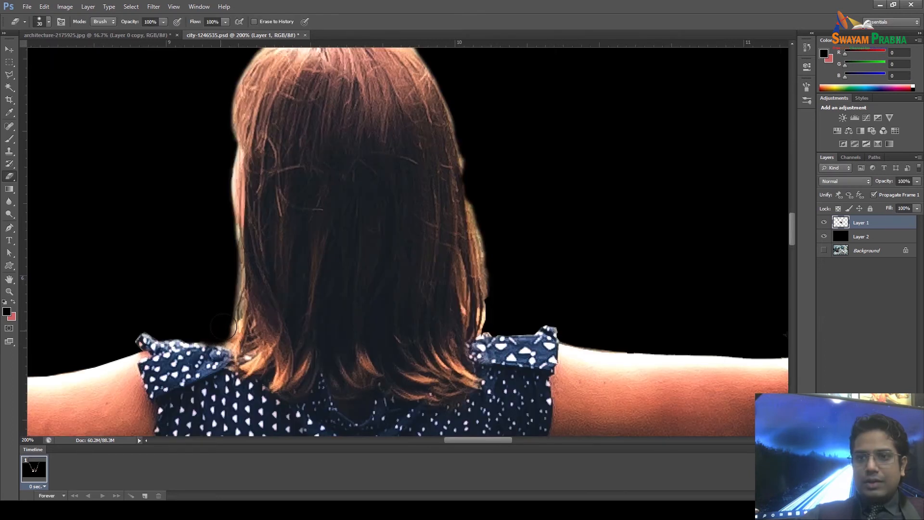
Erase the leftover foliage fringe along both sides and the top of the hair with a size 30 Eraser brush.
{"action": "left_click_drag", "start_coordinate": [223, 327], "coordinate": [225, 239]}
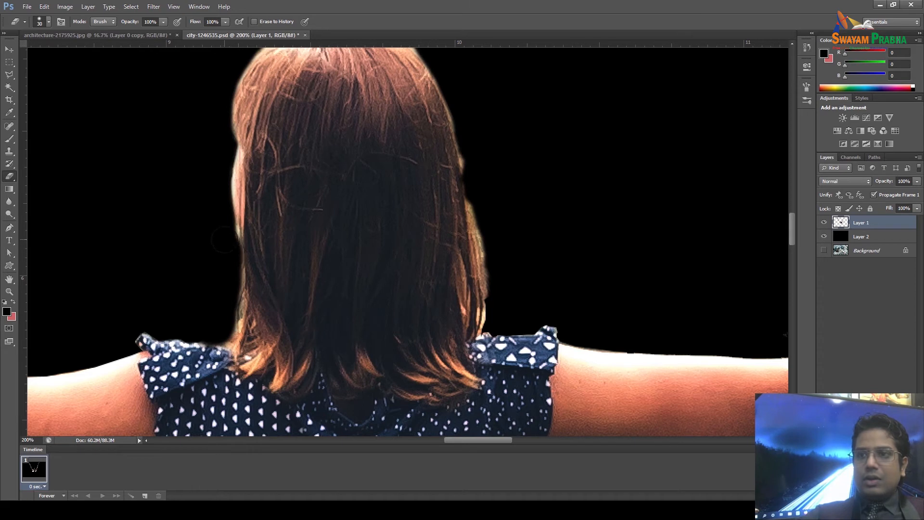
{"action": "left_click_drag", "start_coordinate": [475, 154], "coordinate": [493, 317]}
{"action": "scroll", "coordinate": [487, 225], "scroll_direction": "up", "scroll_amount": 3}
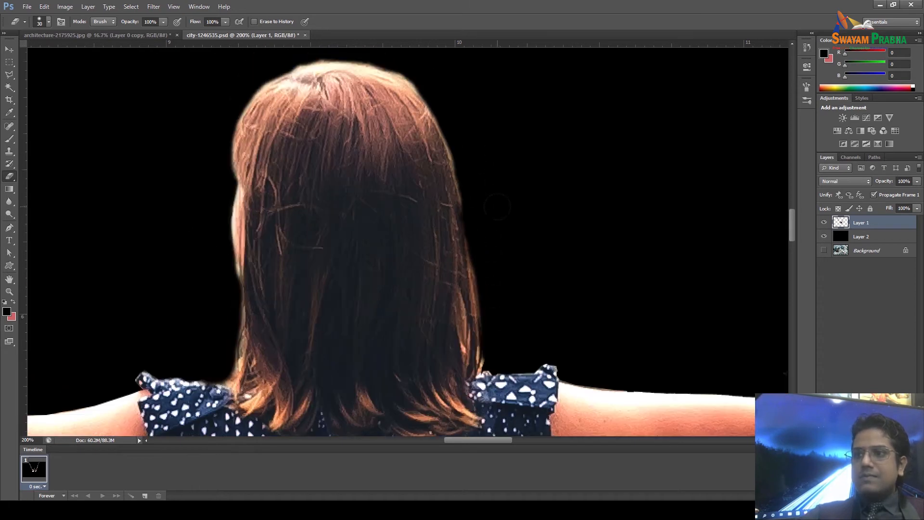
{"action": "left_click_drag", "start_coordinate": [466, 205], "coordinate": [461, 181]}
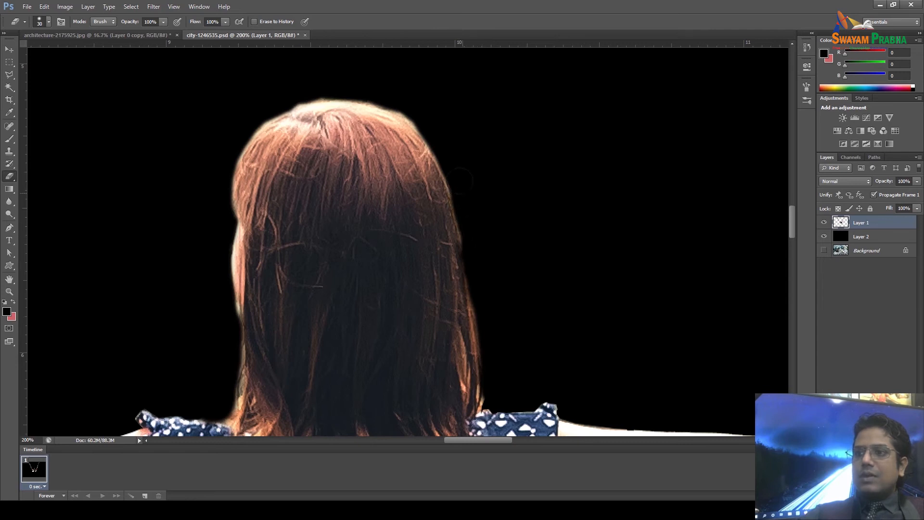
{"action": "mouse_move", "coordinate": [426, 115]}
{"action": "left_mouse_down"}
{"action": "mouse_move", "coordinate": [394, 112]}
{"action": "mouse_move", "coordinate": [341, 85]}
{"action": "left_mouse_up"}
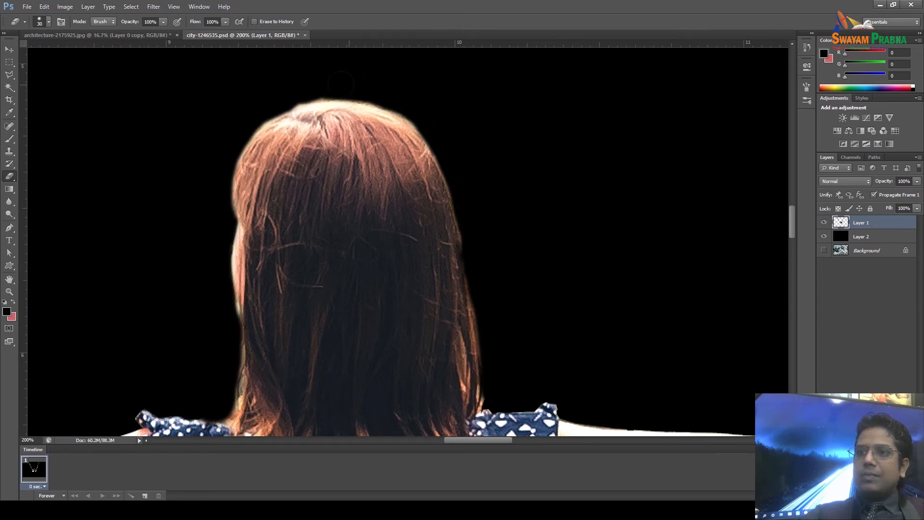
{"action": "scroll", "coordinate": [450, 212], "scroll_direction": "down", "scroll_amount": 2}
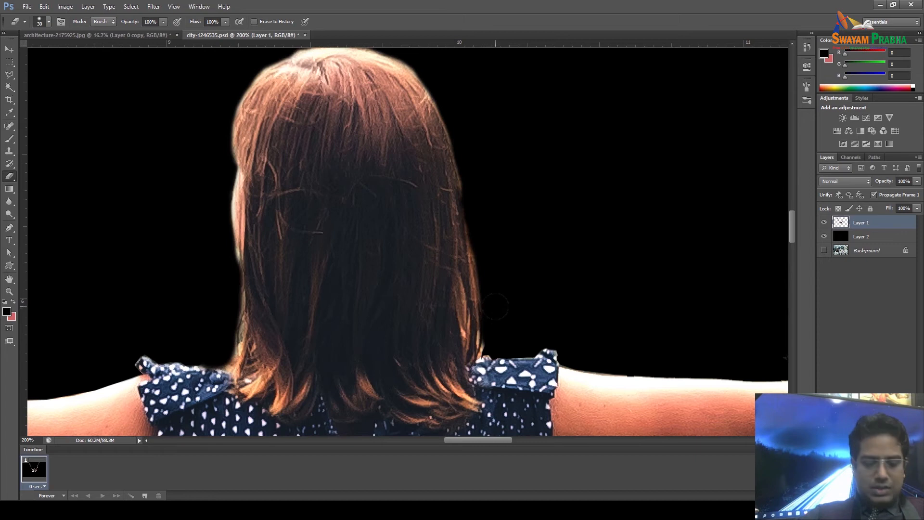
View the whole swing cutout and save the document.
{"action": "key", "text": "ctrl+minus"}
{"action": "key", "text": "ctrl+minus"}
{"action": "key", "text": "ctrl+minus"}
{"action": "key", "text": "ctrl+minus"}
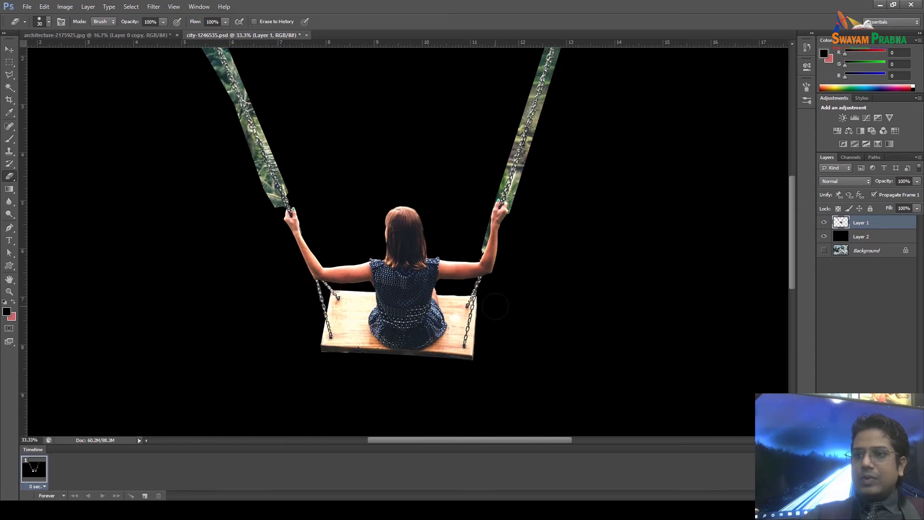
{"action": "key", "text": "ctrl+s"}
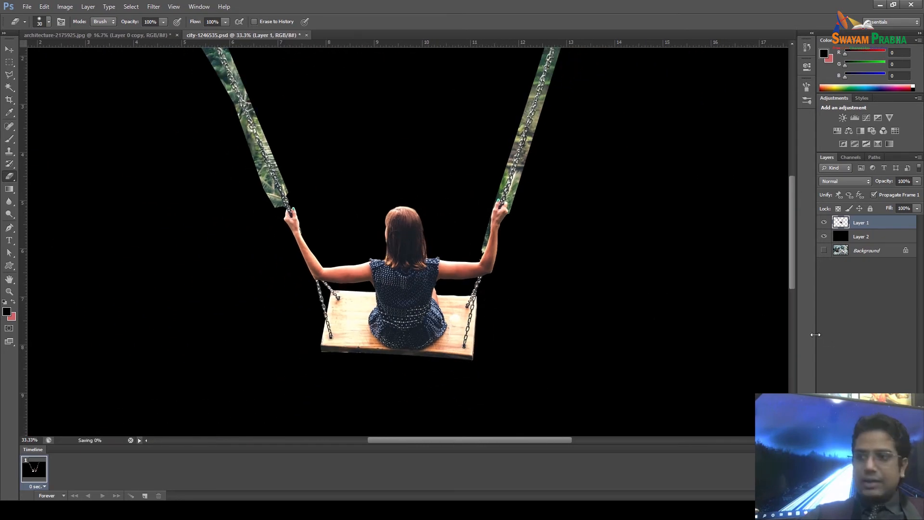
Erase the foliage strip and chain remnants along the inner side of the right forearm with the size 30 Eraser.
{"action": "scroll", "coordinate": [518, 274], "scroll_direction": "up", "scroll_amount": 3}
{"action": "scroll", "coordinate": [519, 274], "scroll_direction": "up", "scroll_amount": 3}
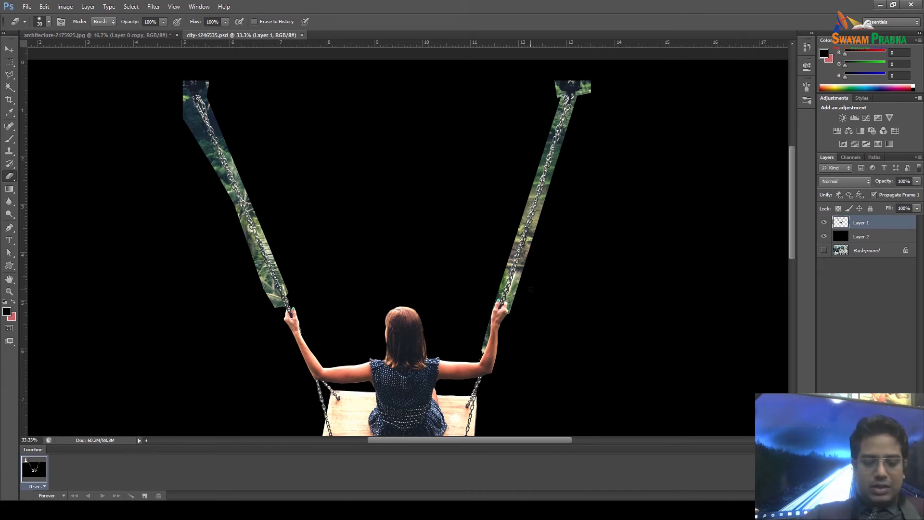
{"action": "key", "text": "ctrl+plus"}
{"action": "key", "text": "ctrl+plus"}
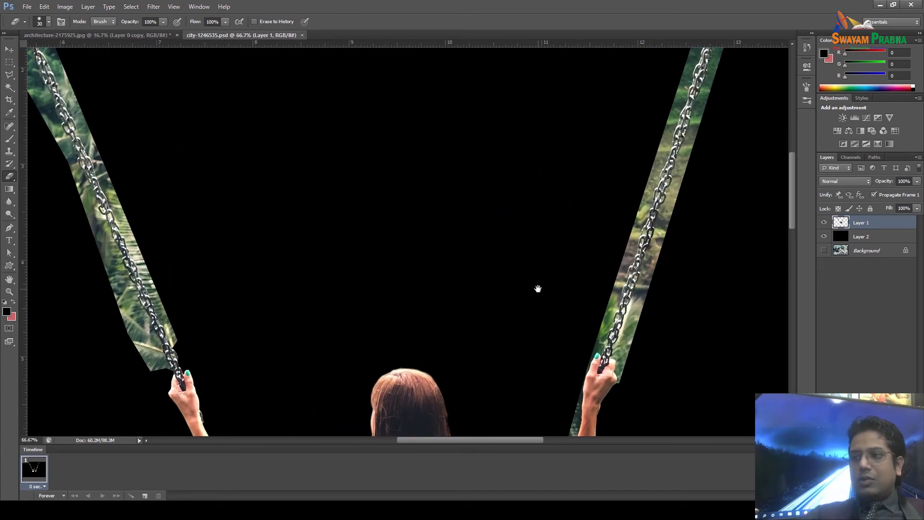
{"action": "left_click_drag", "start_coordinate": [549, 295], "coordinate": [339, 190]}
{"action": "key", "text": "ctrl+plus"}
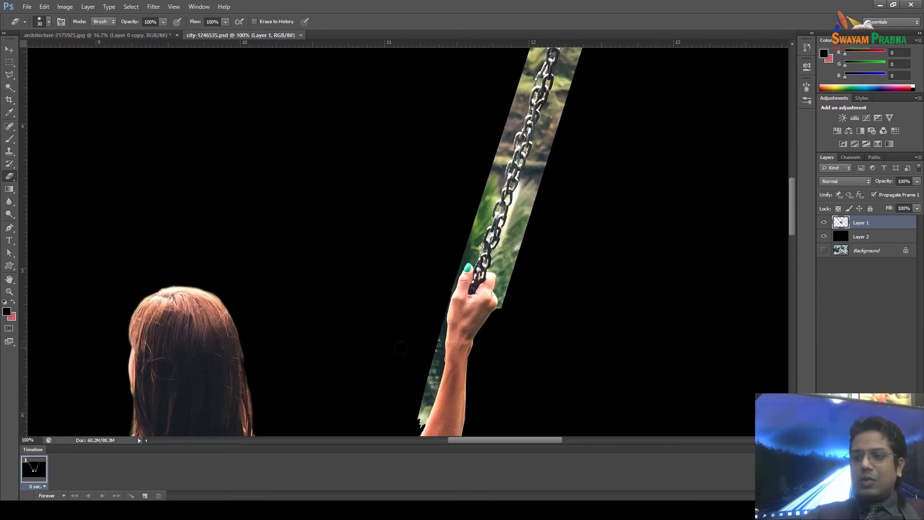
{"action": "left_click_drag", "start_coordinate": [390, 346], "coordinate": [376, 239]}
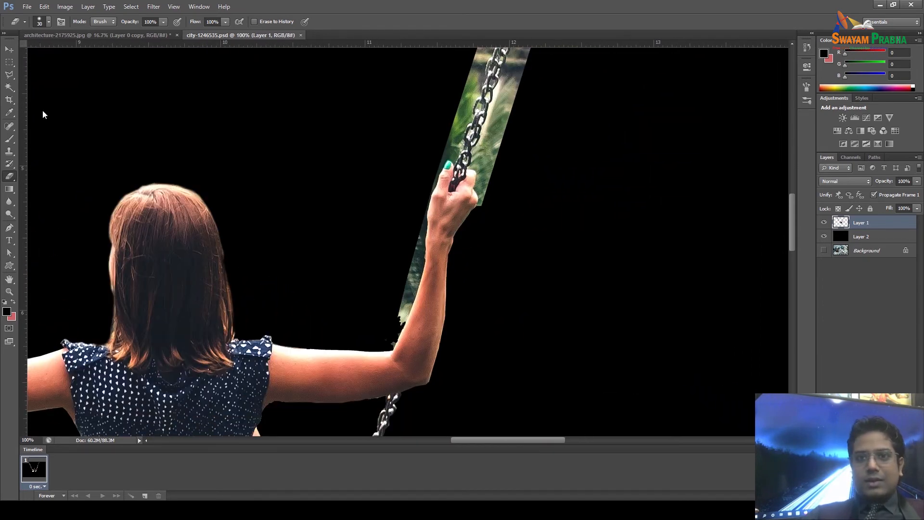
{"action": "left_click_drag", "start_coordinate": [390, 341], "coordinate": [418, 259]}
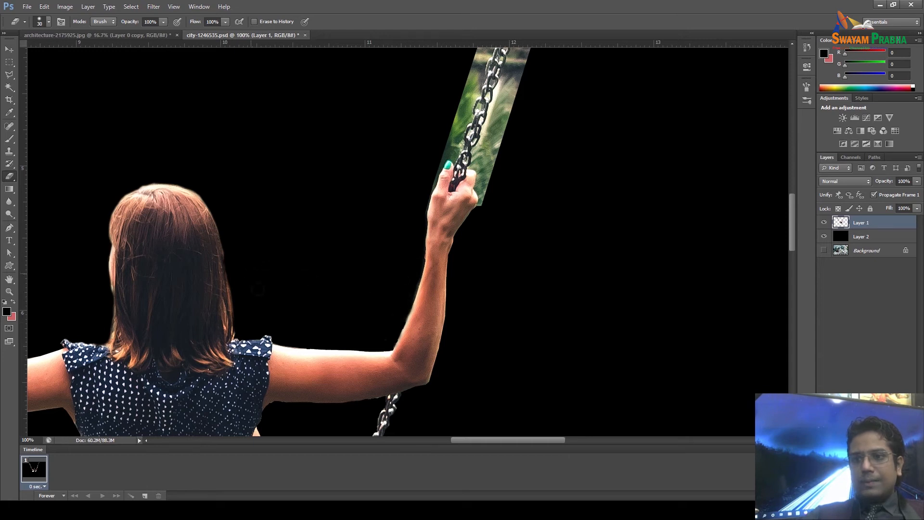
Erase the foliage around the right hand's knuckles and thumb, up to where the chain leaves the grip.
{"action": "scroll", "coordinate": [486, 313], "scroll_direction": "up", "scroll_amount": 4}
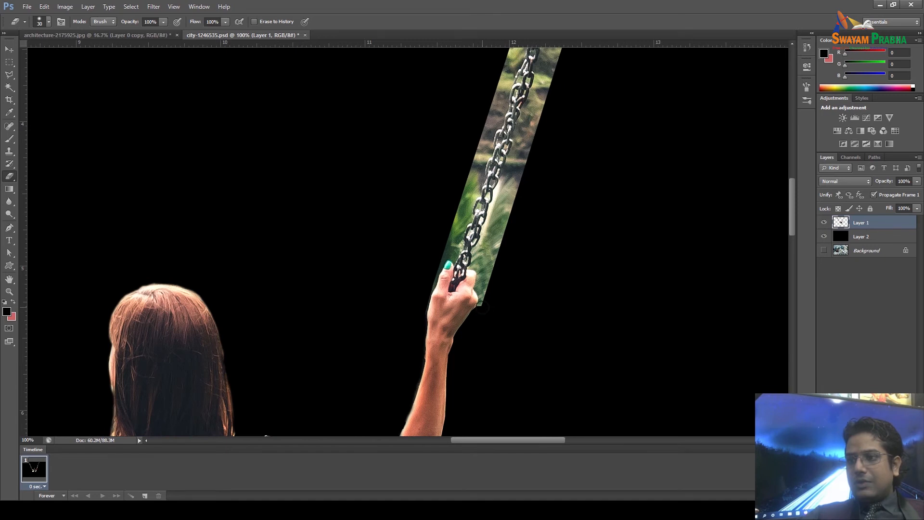
{"action": "mouse_move", "coordinate": [483, 298]}
{"action": "left_mouse_down"}
{"action": "mouse_move", "coordinate": [501, 253]}
{"action": "mouse_move", "coordinate": [482, 266]}
{"action": "left_mouse_up"}
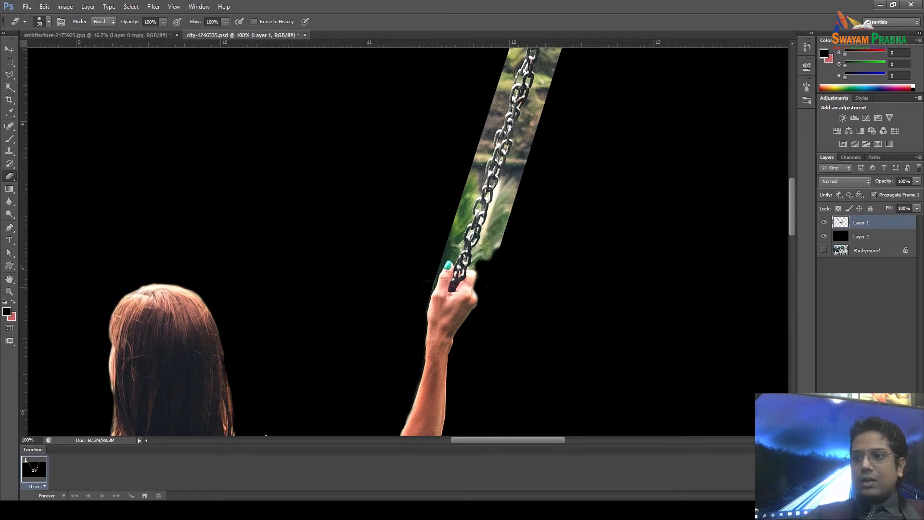
{"action": "left_click_drag", "start_coordinate": [436, 266], "coordinate": [458, 244]}
Start a Polygonal Lasso outline where the left hand grips the chain and trace the outer edge of the lowest links.
{"action": "left_click_drag", "start_coordinate": [399, 243], "coordinate": [559, 134]}
{"action": "left_click_drag", "start_coordinate": [425, 313], "coordinate": [498, 435]}
{"action": "left_click_drag", "start_coordinate": [204, 269], "coordinate": [381, 316]}
{"action": "key", "text": "l"}
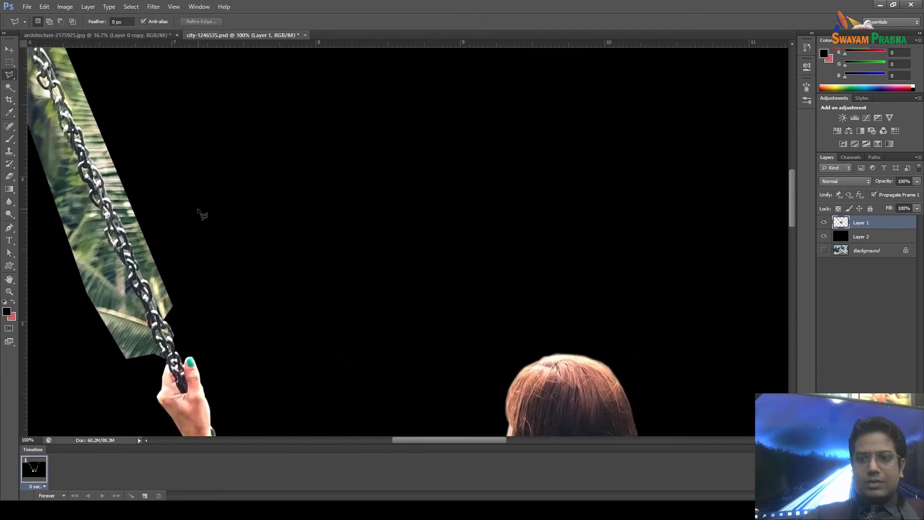
{"action": "key", "text": "ctrl+plus"}
{"action": "key", "text": "ctrl+plus"}
{"action": "left_click_drag", "start_coordinate": [211, 319], "coordinate": [368, 245]}
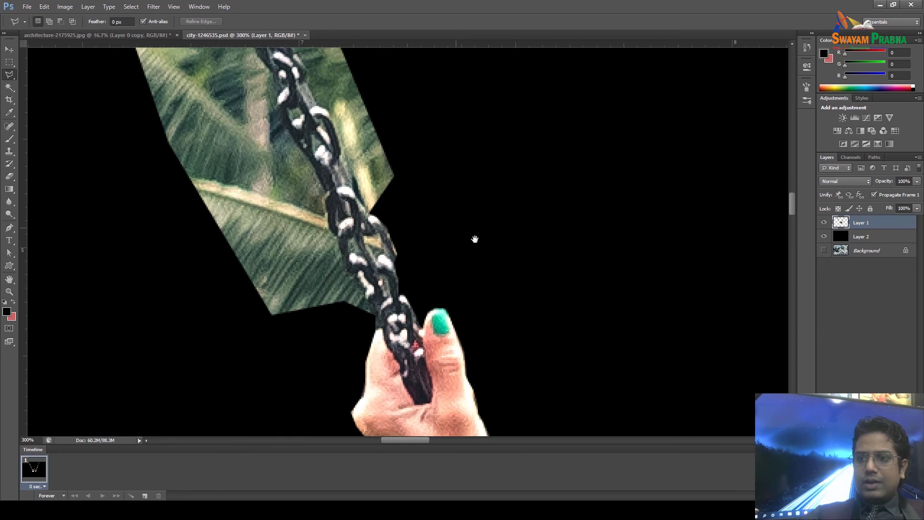
{"action": "left_click_drag", "start_coordinate": [475, 239], "coordinate": [506, 254]}
{"action": "left_click", "coordinate": [405, 343]}
{"action": "left_click", "coordinate": [406, 336]}
{"action": "left_click", "coordinate": [395, 320]}
{"action": "left_click", "coordinate": [393, 311]}
{"action": "left_click", "coordinate": [394, 304]}
{"action": "left_click", "coordinate": [393, 295]}
Continue the outline up the left chain's outer edge, past the pale leaf stem and the links above it.
{"action": "left_click", "coordinate": [384, 286]}
{"action": "left_click", "coordinate": [376, 282]}
{"action": "left_click", "coordinate": [367, 250]}
{"action": "left_click", "coordinate": [360, 235]}
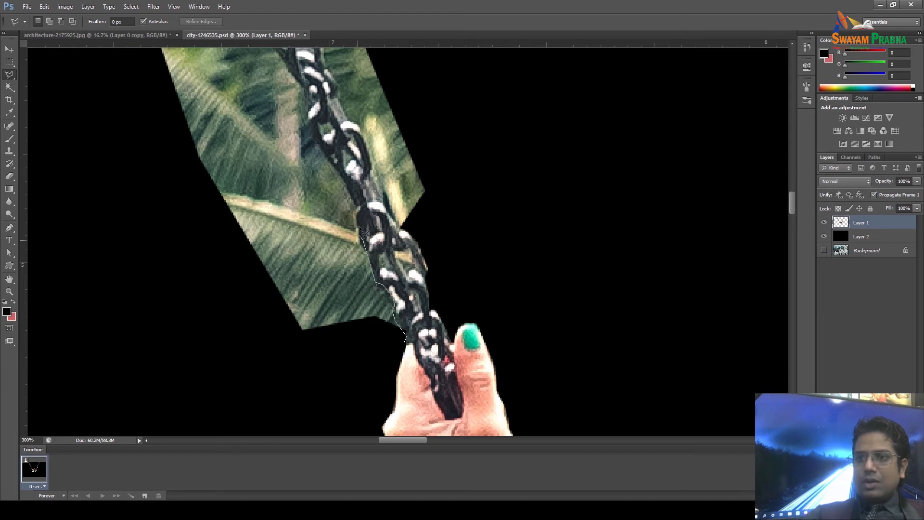
{"action": "left_click", "coordinate": [356, 214]}
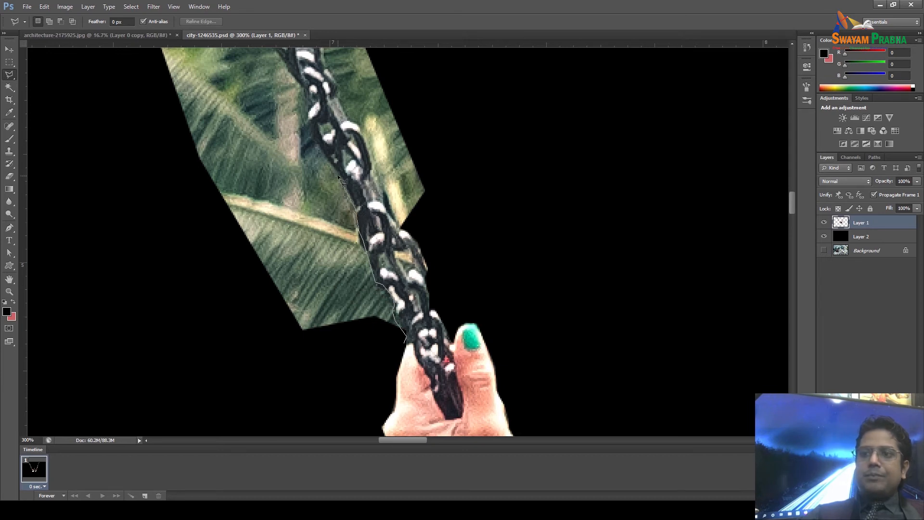
{"action": "left_click", "coordinate": [323, 156]}
{"action": "left_click", "coordinate": [313, 139]}
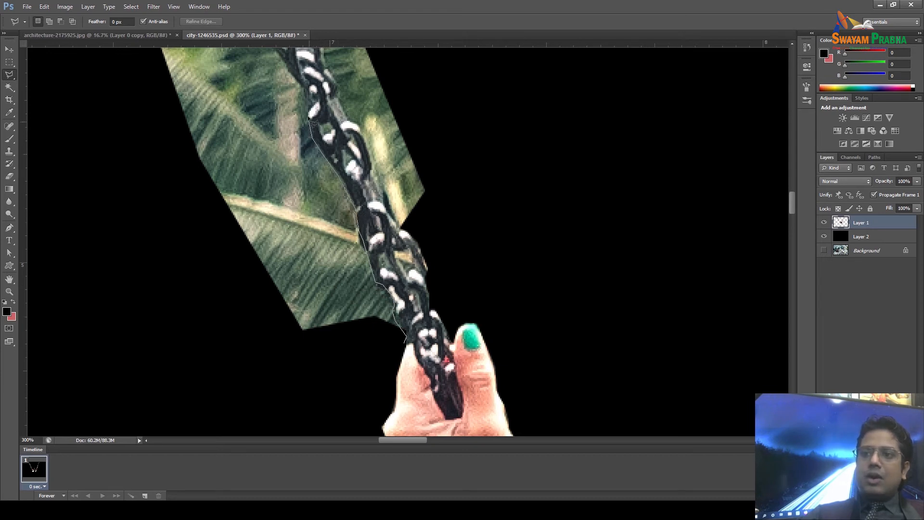
{"action": "left_click_drag", "start_coordinate": [310, 113], "coordinate": [350, 330]}
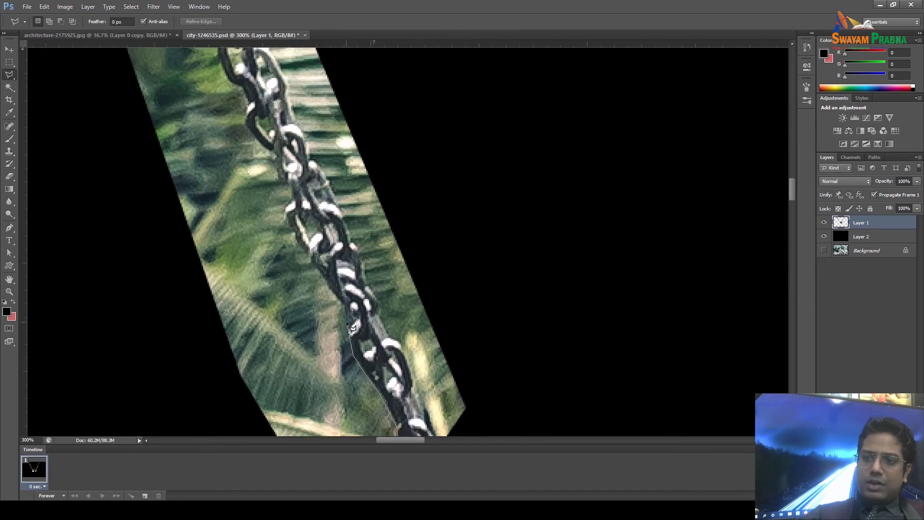
{"action": "left_click", "coordinate": [344, 307]}
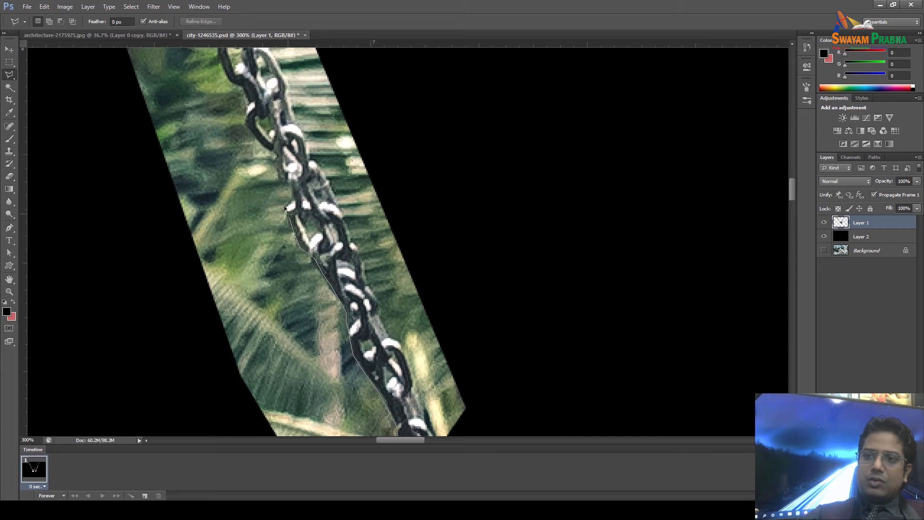
Extend the outline around the outer curves of the next few left-chain links, keeping tight to the metal.
{"action": "left_click_drag", "start_coordinate": [290, 200], "coordinate": [346, 343]}
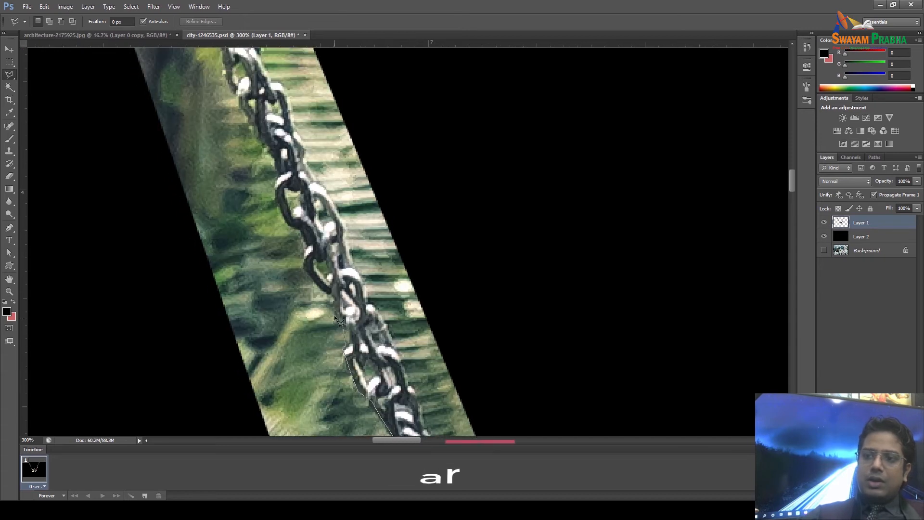
{"action": "left_click", "coordinate": [332, 302]}
{"action": "left_click", "coordinate": [331, 294]}
{"action": "left_click", "coordinate": [317, 283]}
{"action": "left_click", "coordinate": [307, 268]}
{"action": "left_click_drag", "start_coordinate": [303, 260], "coordinate": [362, 355]}
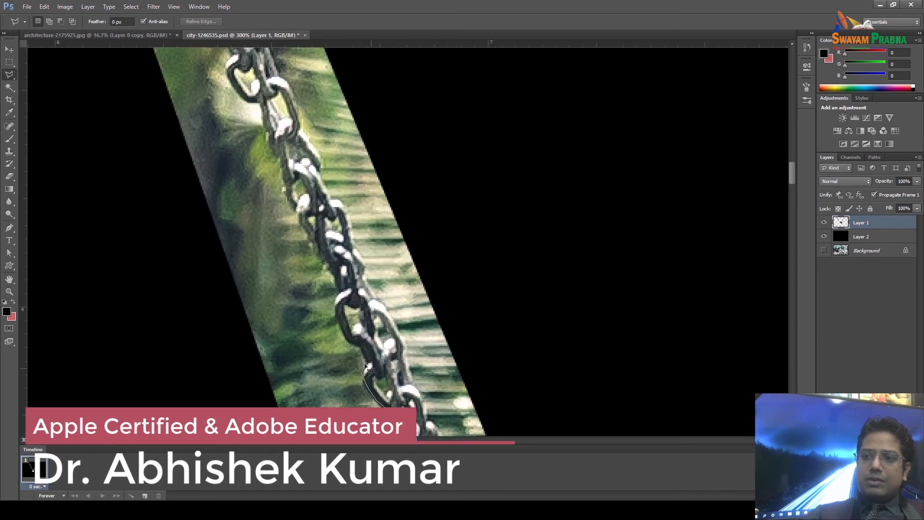
Trace the lasso outline around the next protruding link of the left chain and the narrow links directly above it.
{"action": "left_click", "coordinate": [346, 341]}
{"action": "left_click", "coordinate": [342, 332]}
{"action": "left_click", "coordinate": [336, 317]}
{"action": "left_click", "coordinate": [335, 309]}
{"action": "left_click", "coordinate": [336, 301]}
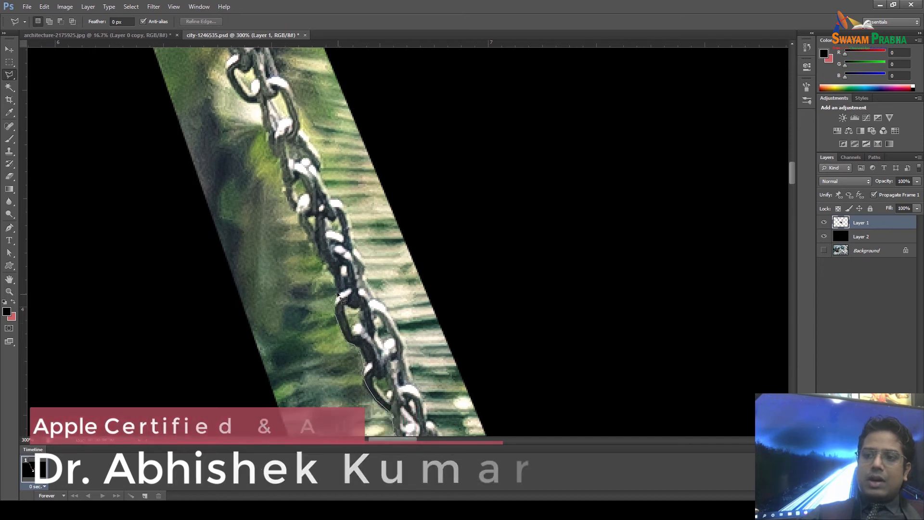
{"action": "left_click", "coordinate": [337, 290]}
{"action": "left_click", "coordinate": [334, 278]}
{"action": "left_click", "coordinate": [330, 269]}
Continue the lasso outline up the left chain's outer edge, past the link protruding over the pale foliage and the narrow links above it.
{"action": "left_click_drag", "start_coordinate": [313, 255], "coordinate": [349, 309]}
{"action": "left_click", "coordinate": [333, 288]}
{"action": "left_click", "coordinate": [329, 278]}
{"action": "left_click_drag", "start_coordinate": [326, 243], "coordinate": [363, 370]}
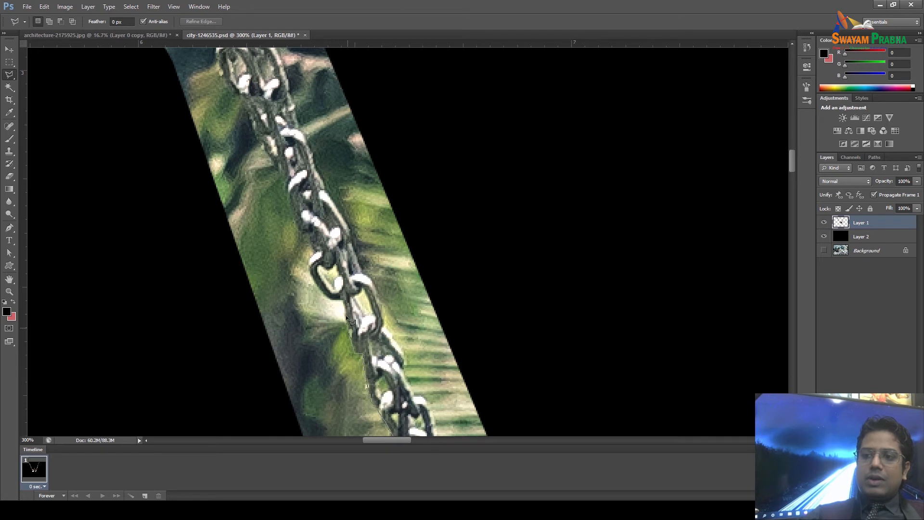
{"action": "left_click_drag", "start_coordinate": [331, 301], "coordinate": [380, 366]}
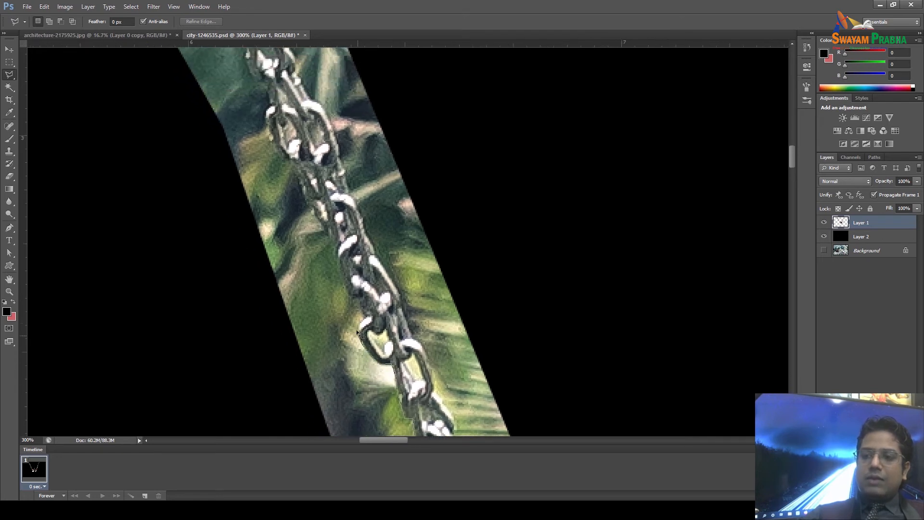
{"action": "left_click_drag", "start_coordinate": [364, 313], "coordinate": [398, 390]}
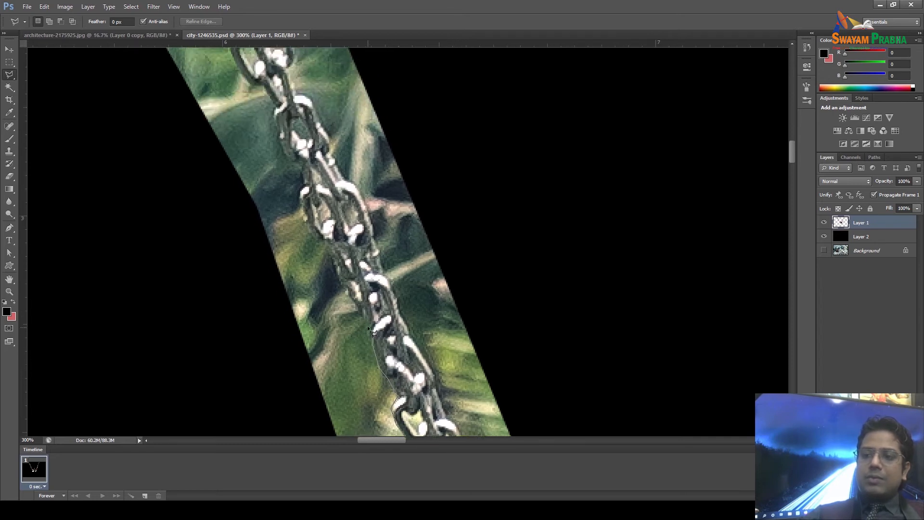
Trace the outer edge of the left chain's next links, around the paired loops where the leftover foliage strip bends.
{"action": "left_click_drag", "start_coordinate": [368, 325], "coordinate": [380, 373]}
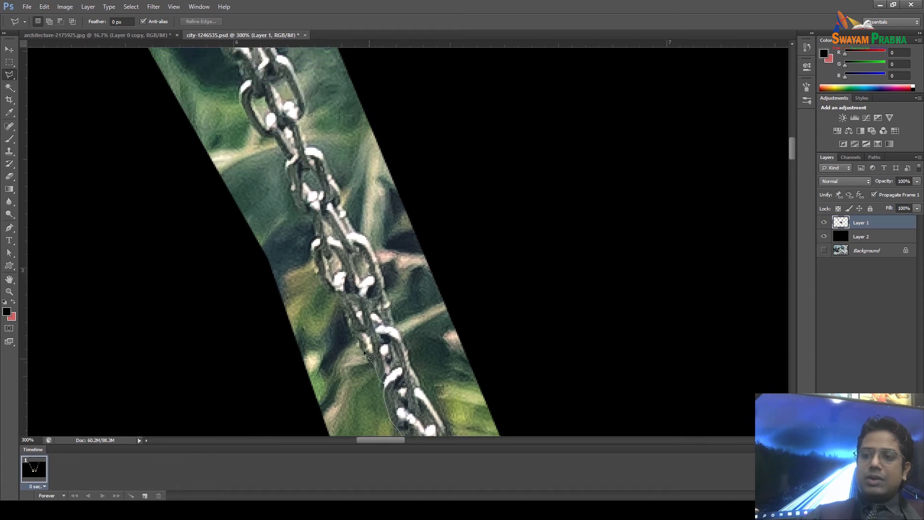
{"action": "left_click_drag", "start_coordinate": [361, 347], "coordinate": [378, 386]}
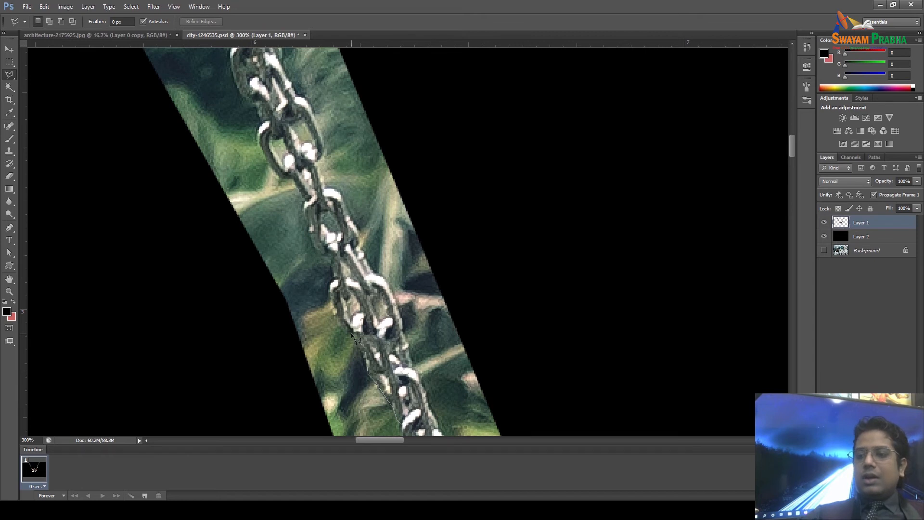
{"action": "left_click_drag", "start_coordinate": [342, 329], "coordinate": [356, 346]}
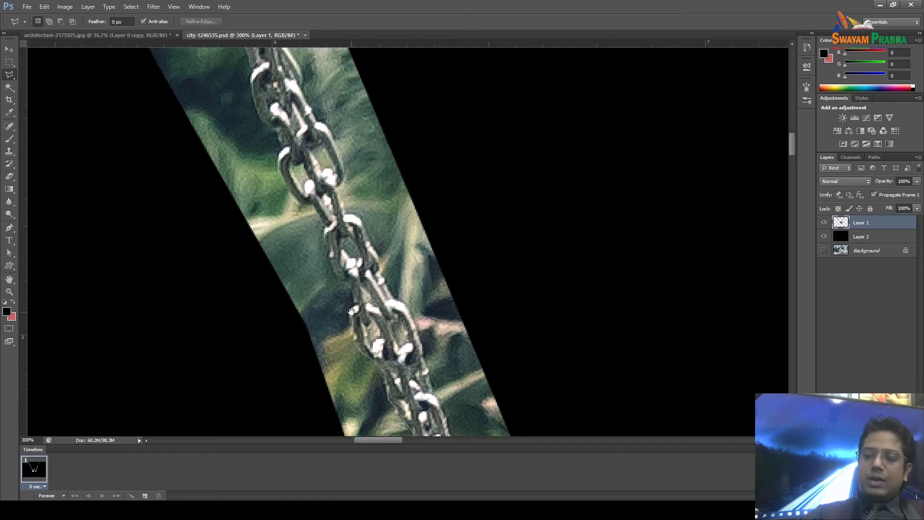
{"action": "left_click_drag", "start_coordinate": [352, 311], "coordinate": [349, 352]}
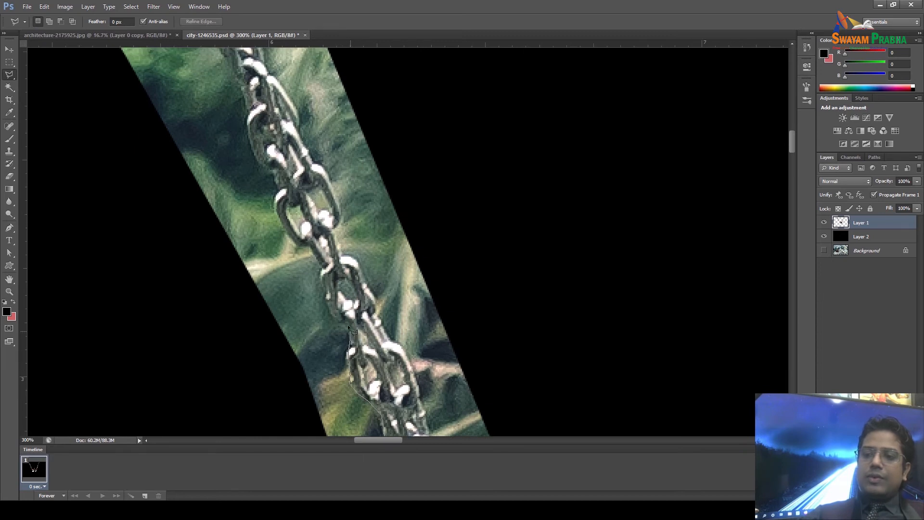
{"action": "left_click_drag", "start_coordinate": [328, 308], "coordinate": [348, 350]}
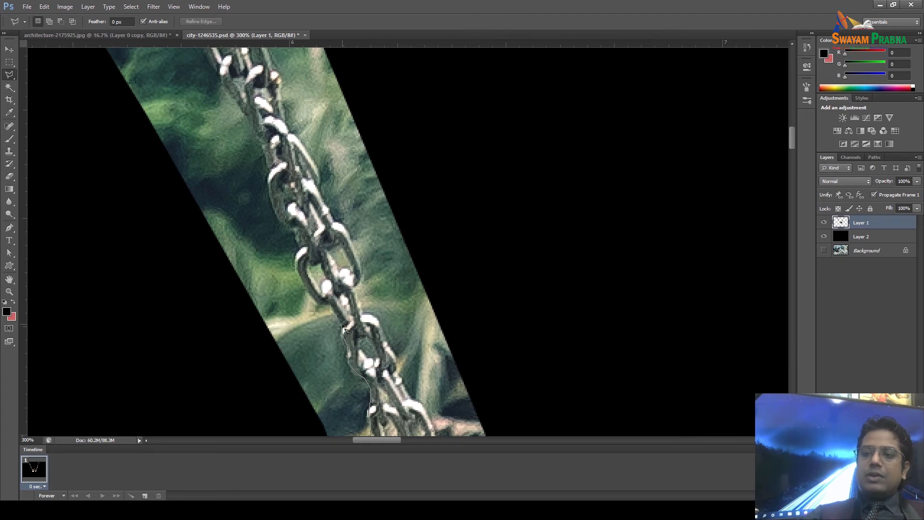
Extend the outline around the next protruding left-chain link and up the tight cluster of links against the dark green foliage.
{"action": "left_click_drag", "start_coordinate": [327, 311], "coordinate": [383, 366]}
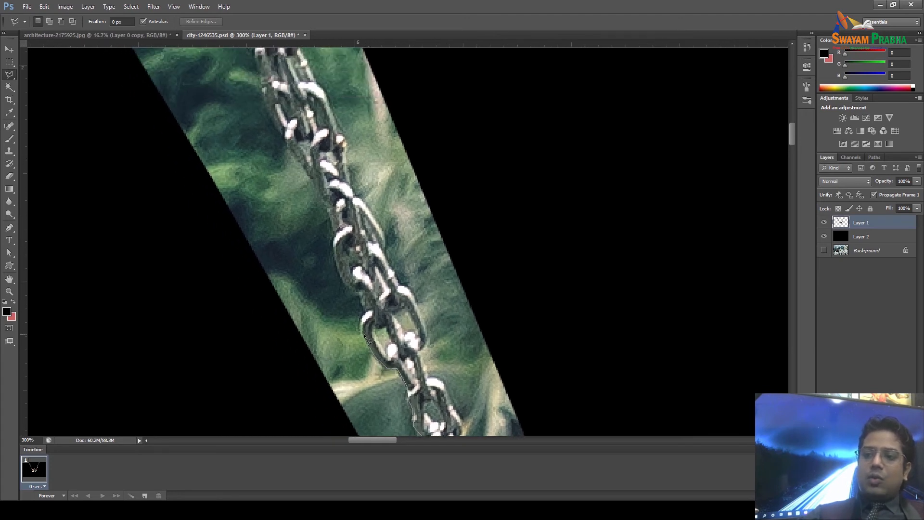
{"action": "left_click", "coordinate": [367, 314]}
{"action": "left_click_drag", "start_coordinate": [367, 314], "coordinate": [389, 400]}
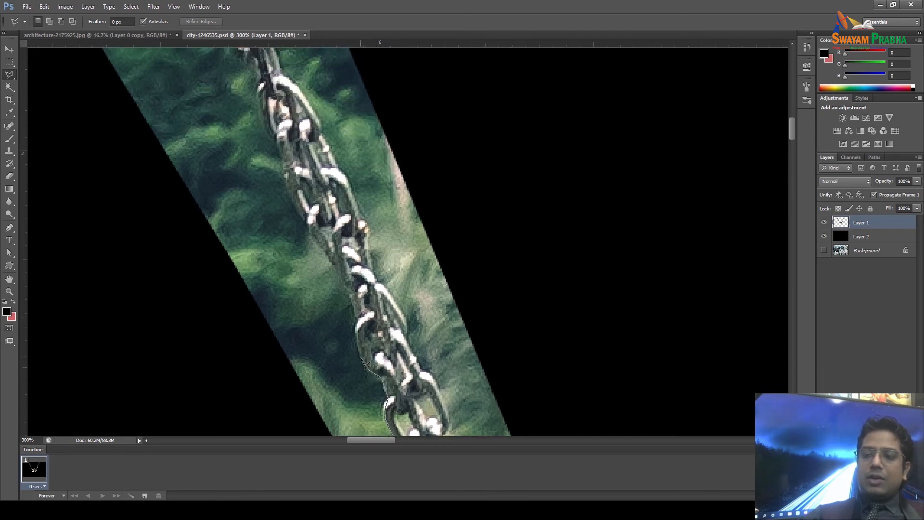
{"action": "left_click_drag", "start_coordinate": [360, 327], "coordinate": [376, 411]}
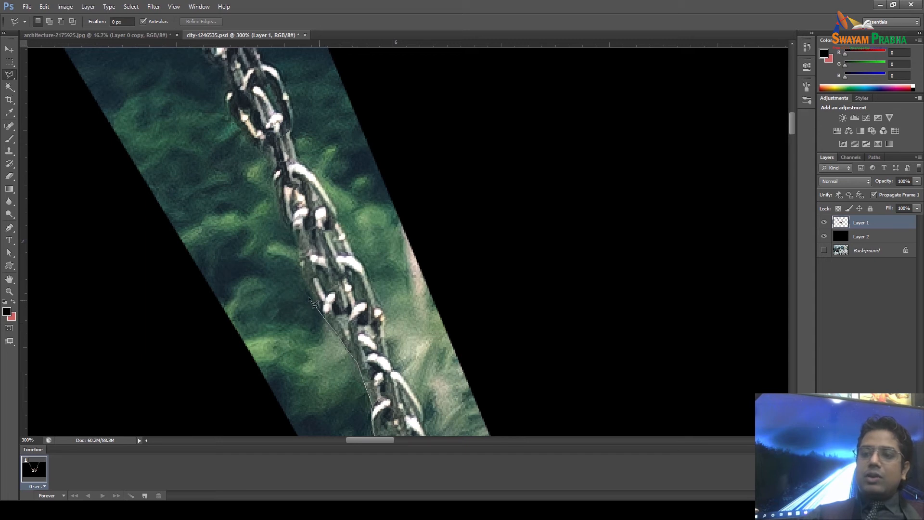
{"action": "left_click_drag", "start_coordinate": [318, 306], "coordinate": [331, 366]}
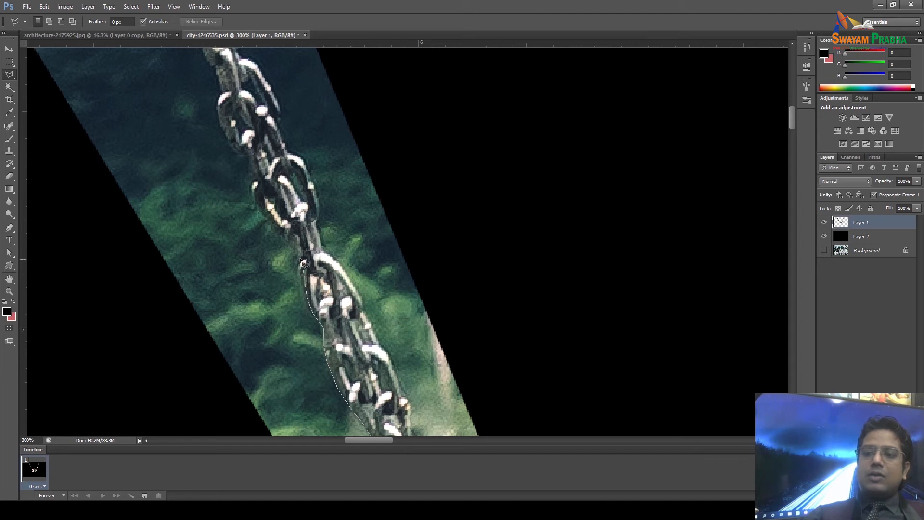
Trace the outer edge of the left chain's uppermost links up to the loop hanging from the black hook.
{"action": "left_click_drag", "start_coordinate": [288, 242], "coordinate": [316, 359]}
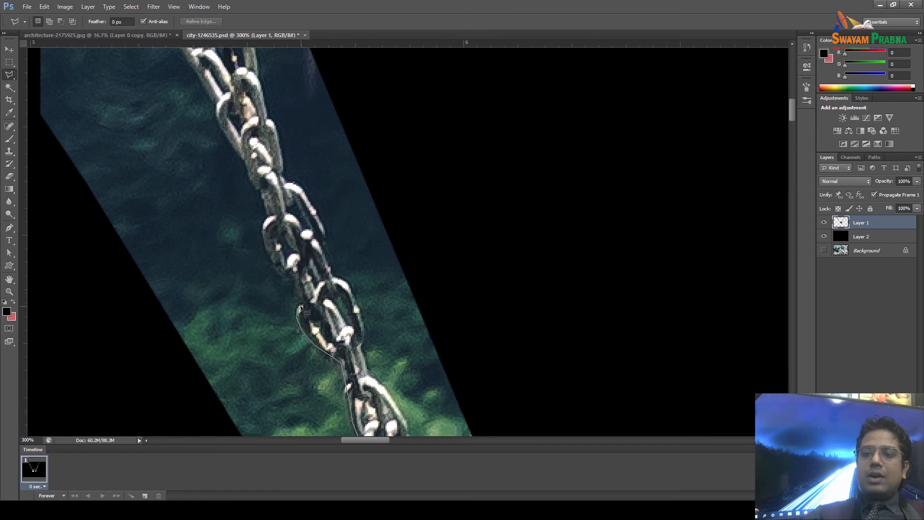
{"action": "mouse_move", "coordinate": [276, 279]}
{"action": "left_mouse_down"}
{"action": "mouse_move", "coordinate": [264, 315]}
{"action": "mouse_move", "coordinate": [276, 335]}
{"action": "left_mouse_up"}
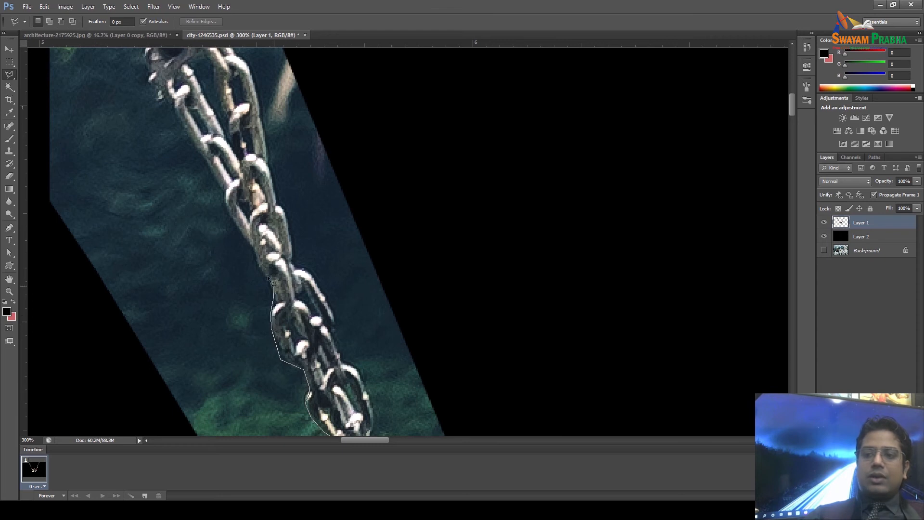
{"action": "left_click_drag", "start_coordinate": [241, 234], "coordinate": [281, 344]}
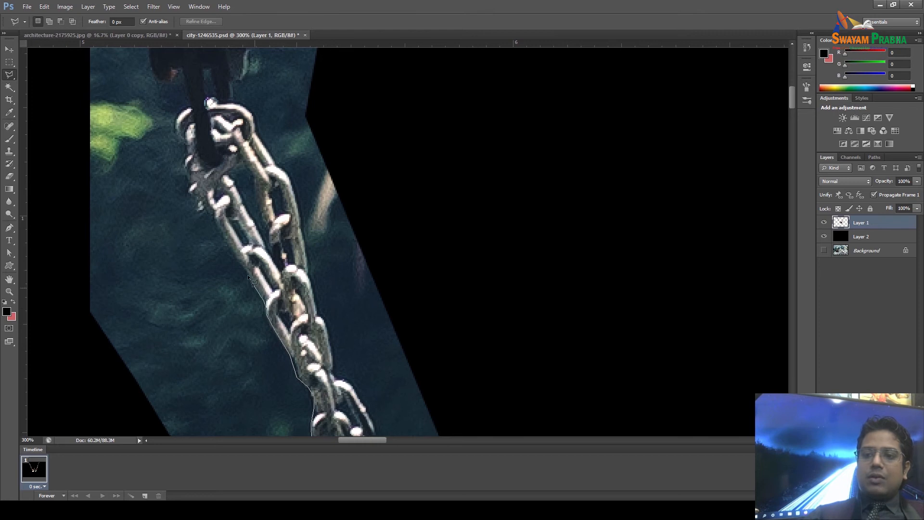
{"action": "left_click_drag", "start_coordinate": [222, 228], "coordinate": [280, 381]}
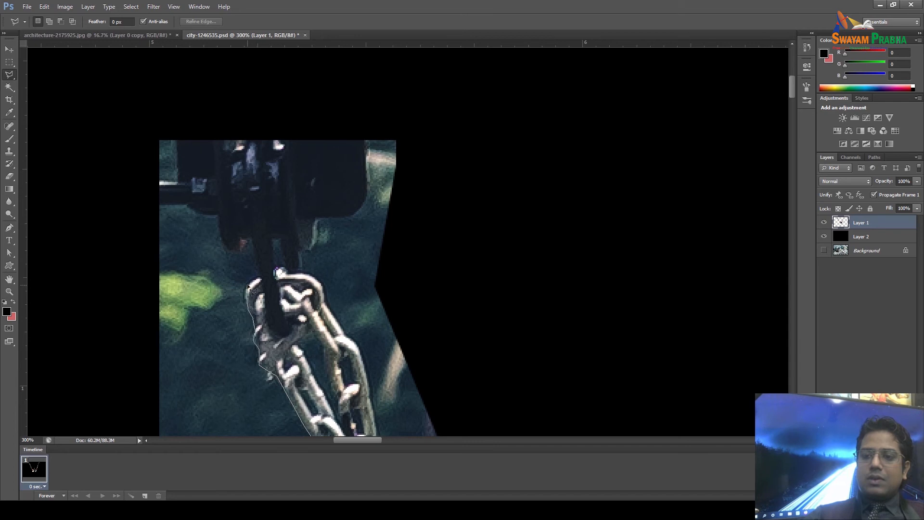
{"action": "left_click", "coordinate": [257, 280]}
{"action": "left_click", "coordinate": [260, 274]}
Close the outline through the black area outside the left chain, delete the enclosed foliage strip, and deselect.
{"action": "left_click", "coordinate": [108, 256]}
{"action": "key", "text": "space"}
{"action": "left_click_drag", "start_coordinate": [143, 361], "coordinate": [163, 250]}
{"action": "left_click_drag", "start_coordinate": [196, 337], "coordinate": [126, 147]}
{"action": "left_click_drag", "start_coordinate": [152, 279], "coordinate": [135, 169]}
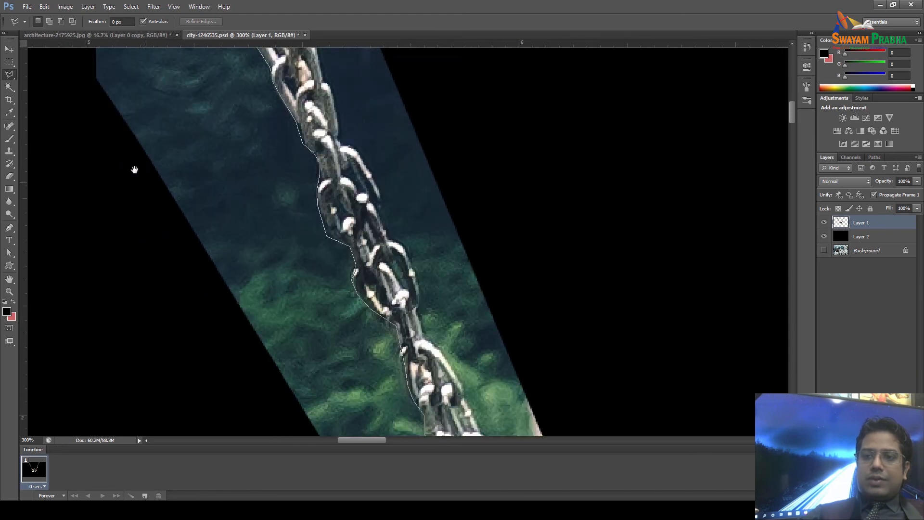
{"action": "left_click_drag", "start_coordinate": [196, 306], "coordinate": [187, 170]}
{"action": "left_click_drag", "start_coordinate": [278, 378], "coordinate": [245, 228]}
{"action": "mouse_move", "coordinate": [348, 390]}
{"action": "left_mouse_down"}
{"action": "mouse_move", "coordinate": [289, 270]}
{"action": "mouse_move", "coordinate": [293, 242]}
{"action": "mouse_move", "coordinate": [345, 370]}
{"action": "mouse_move", "coordinate": [317, 253]}
{"action": "mouse_move", "coordinate": [325, 285]}
{"action": "left_mouse_up"}
{"action": "left_click_drag", "start_coordinate": [336, 337], "coordinate": [321, 254]}
{"action": "left_click", "coordinate": [167, 354]}
{"action": "left_click", "coordinate": [466, 380]}
{"action": "left_click", "coordinate": [524, 324]}
{"action": "key", "text": "Delete"}
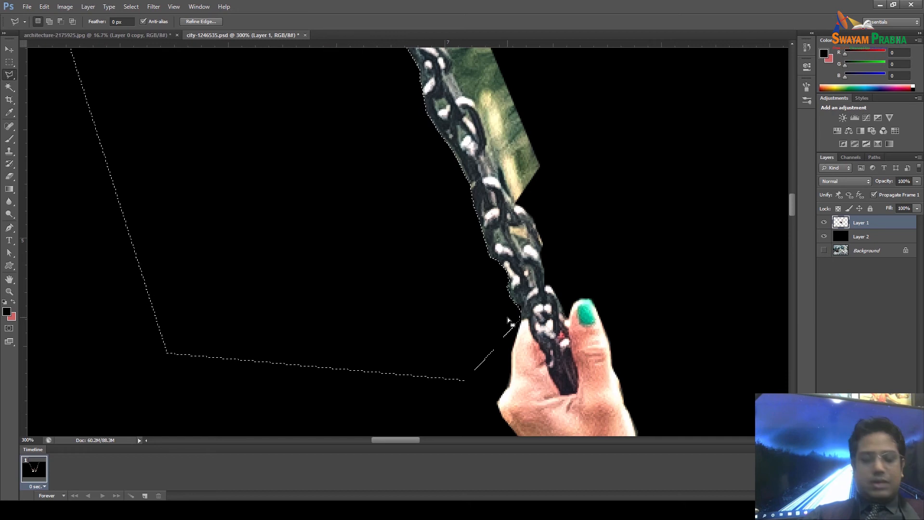
{"action": "key", "text": "ctrl+d"}
Outline the stray leftover speck outside the upper left chain with the Polygonal Lasso, delete it, and deselect.
{"action": "key", "text": "ctrl+minus"}
{"action": "key", "text": "ctrl+minus"}
{"action": "key", "text": "ctrl+minus"}
{"action": "key", "text": "ctrl+minus"}
{"action": "key", "text": "ctrl+minus"}
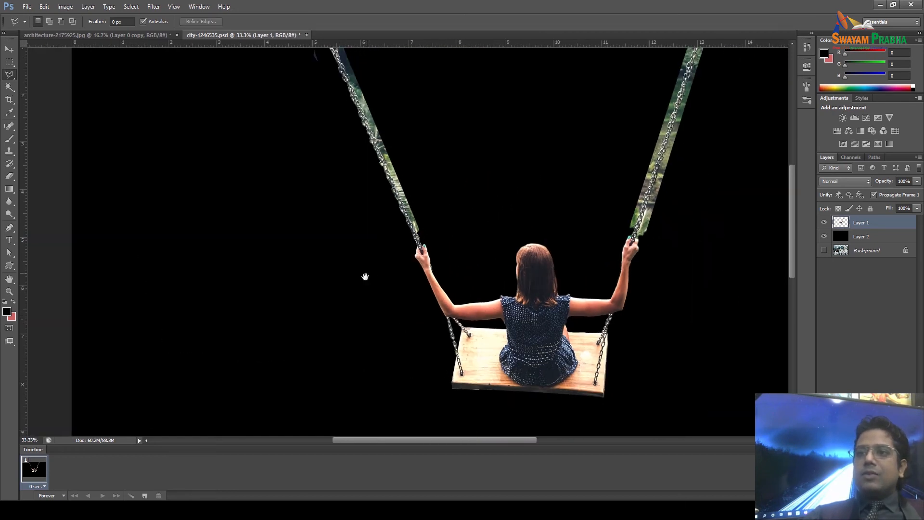
{"action": "left_click_drag", "start_coordinate": [366, 274], "coordinate": [332, 356]}
{"action": "left_click", "coordinate": [273, 124]}
{"action": "left_click", "coordinate": [272, 169]}
{"action": "left_click", "coordinate": [288, 154]}
{"action": "left_click", "coordinate": [292, 138]}
{"action": "left_click", "coordinate": [285, 125]}
{"action": "left_click", "coordinate": [276, 124]}
{"action": "key", "text": "ctrl+d"}
{"action": "key", "text": "ctrl+plus"}
{"action": "key", "text": "ctrl+plus"}
{"action": "key", "text": "ctrl+plus"}
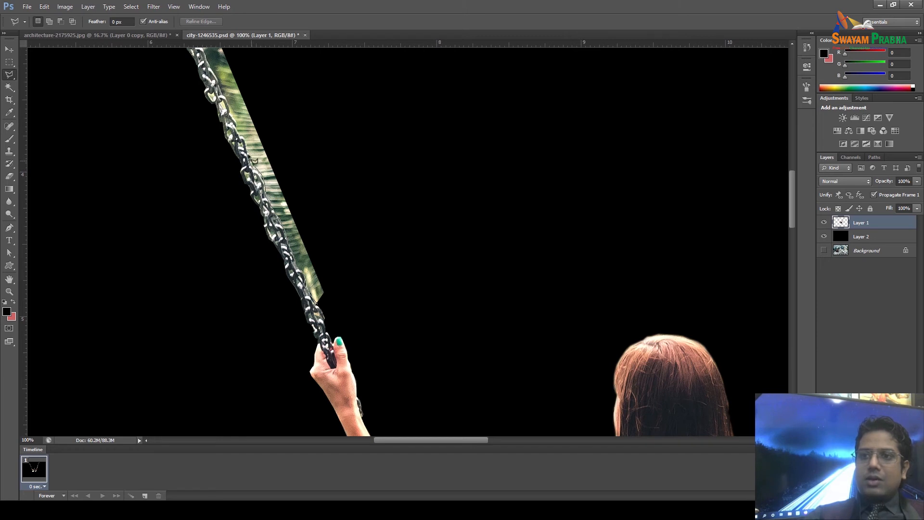
{"action": "left_click_drag", "start_coordinate": [250, 153], "coordinate": [327, 312]}
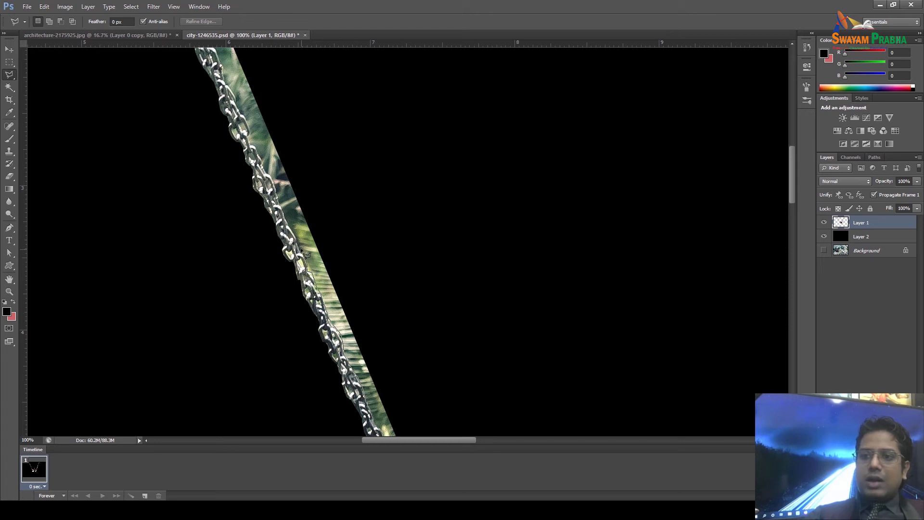
{"action": "left_click_drag", "start_coordinate": [319, 254], "coordinate": [419, 370]}
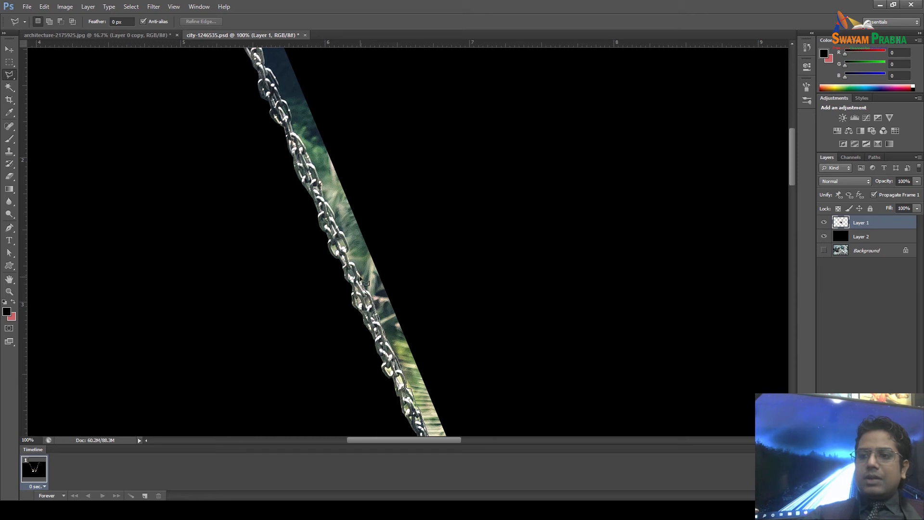
{"action": "left_click", "coordinate": [349, 243]}
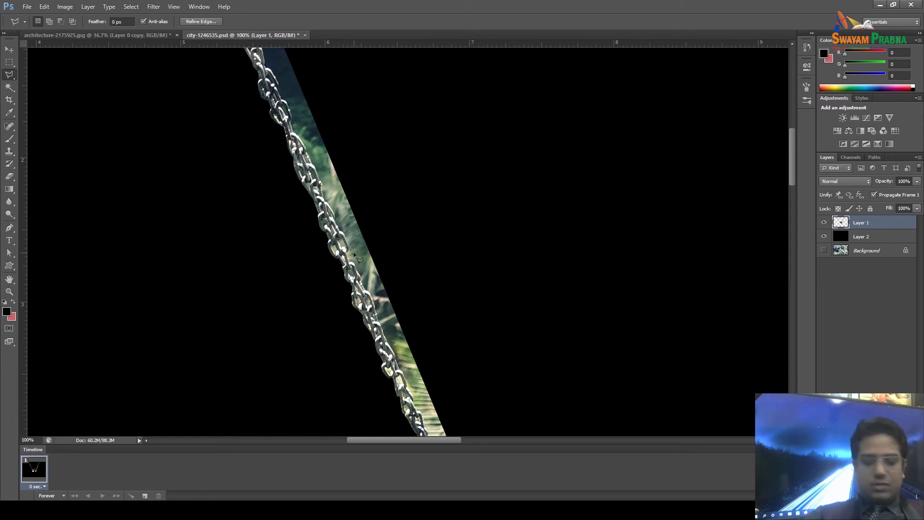
{"action": "key", "text": "Escape"}
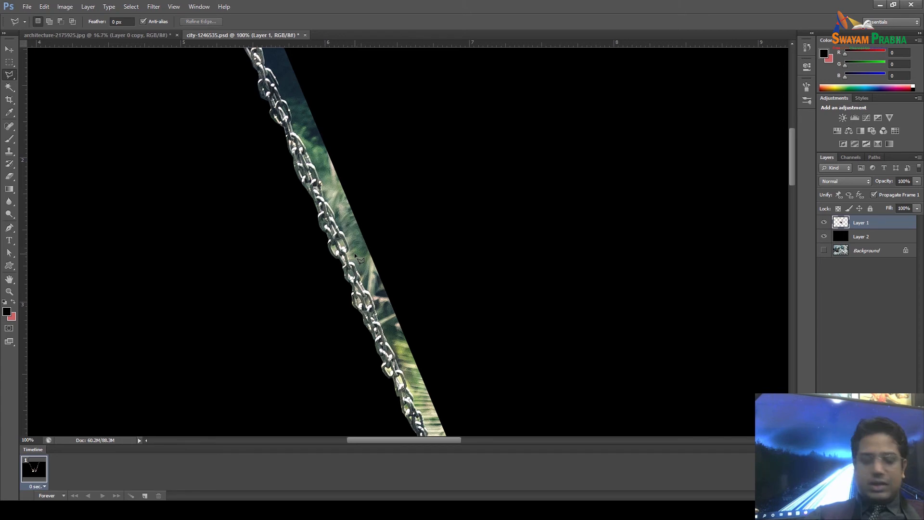
{"action": "key", "text": "ctrl+z"}
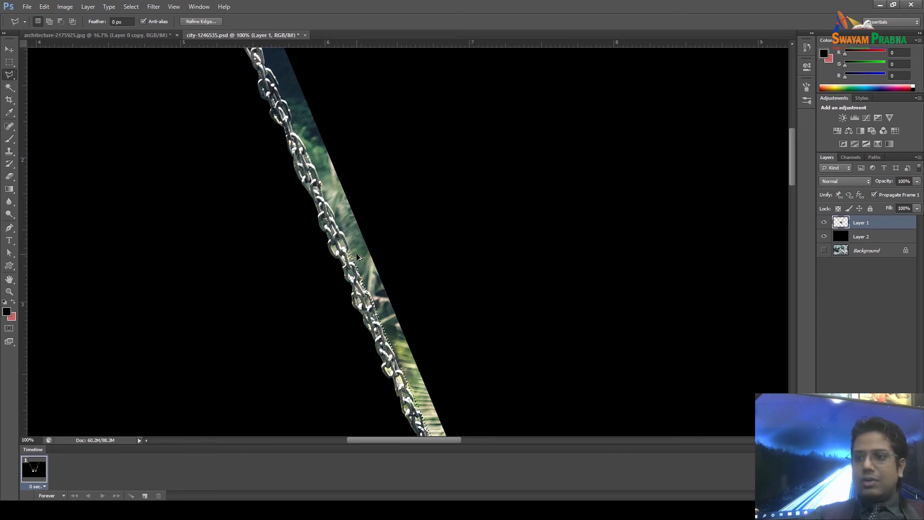
{"action": "key", "text": "ctrl+alt+z"}
{"action": "key", "text": "ctrl+alt+z"}
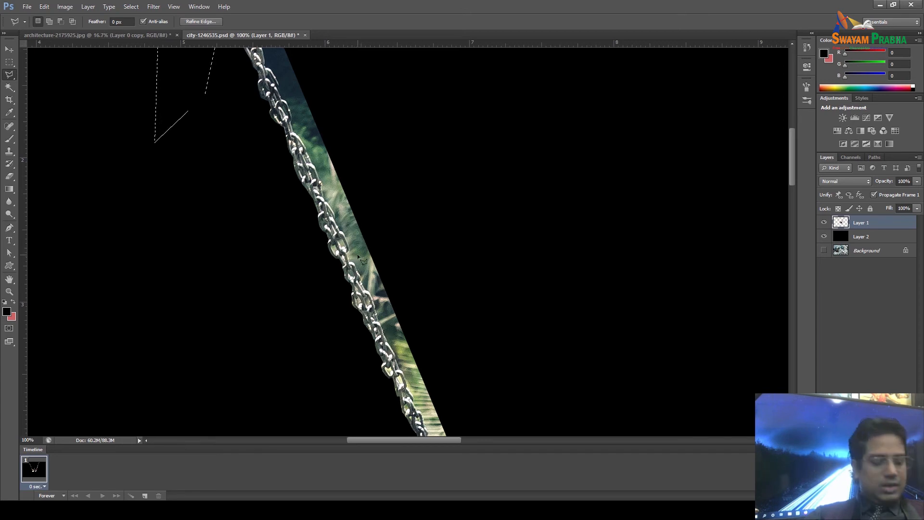
{"action": "scroll", "coordinate": [392, 317], "scroll_direction": "up", "scroll_amount": 2}
{"action": "scroll", "coordinate": [392, 318], "scroll_direction": "up", "scroll_amount": 2}
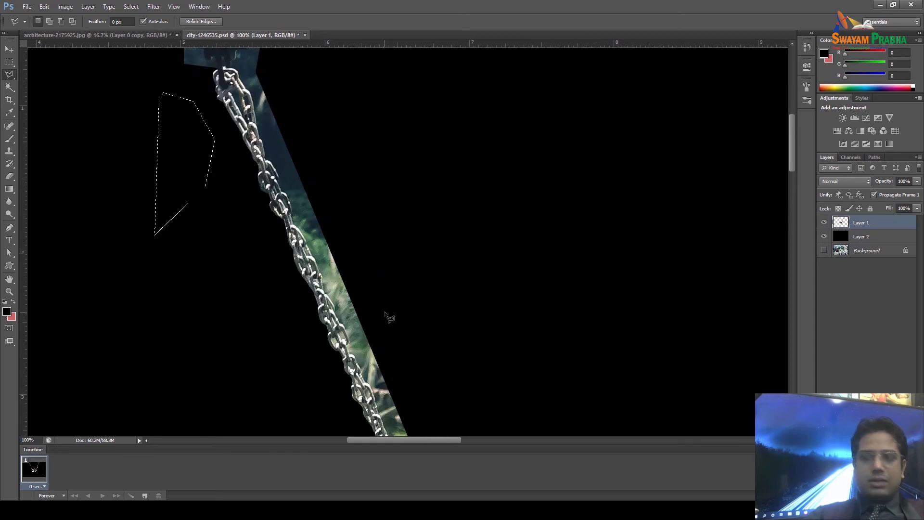
{"action": "key", "text": "ctrl+d"}
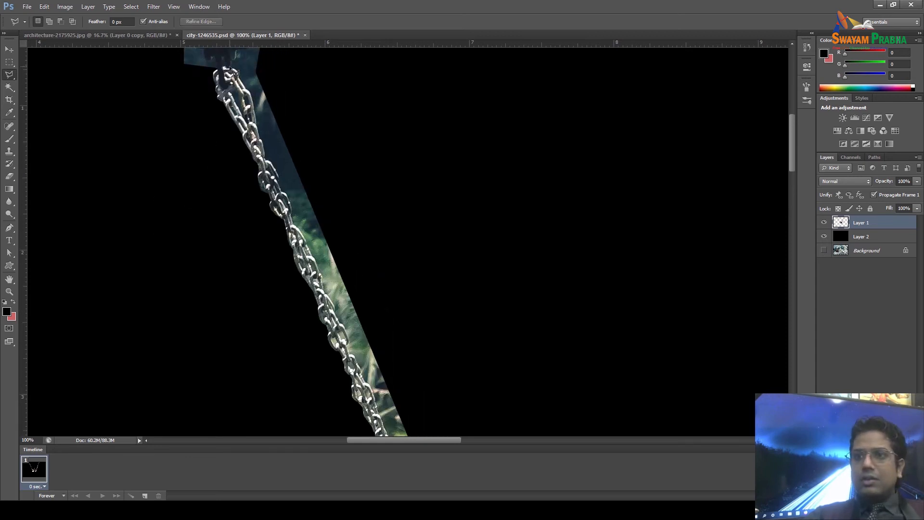
Start a Polygonal Lasso outline at the left chain's top loop and trace down the inner edge of the long upper links.
{"action": "left_click", "coordinate": [244, 81]}
{"action": "left_click", "coordinate": [247, 87]}
{"action": "left_click", "coordinate": [251, 91]}
{"action": "left_click", "coordinate": [259, 114]}
{"action": "left_click", "coordinate": [260, 128]}
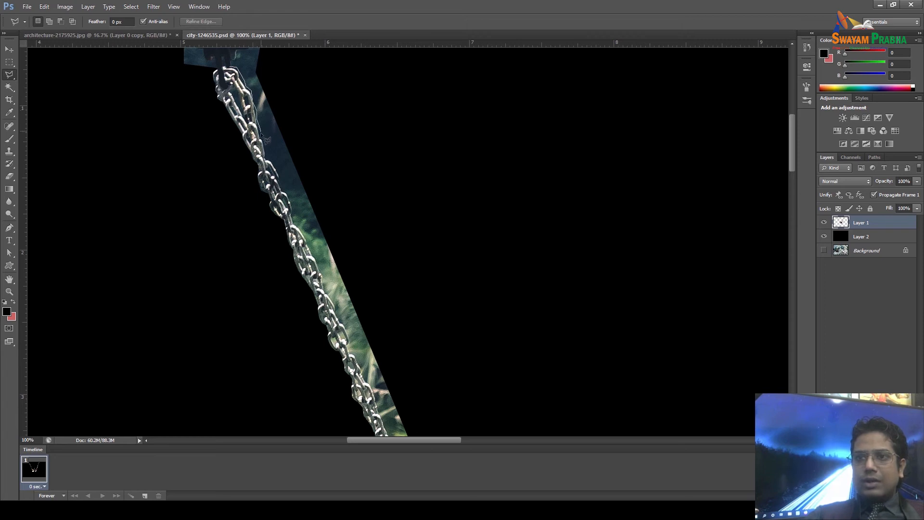
{"action": "left_click", "coordinate": [263, 142]}
Continue the outline down the left chain's inner edge, from the dark background past the links beside the green foliage.
{"action": "left_click", "coordinate": [266, 155]}
{"action": "left_click", "coordinate": [269, 160]}
{"action": "left_click", "coordinate": [276, 166]}
{"action": "left_click", "coordinate": [279, 185]}
{"action": "left_click", "coordinate": [289, 203]}
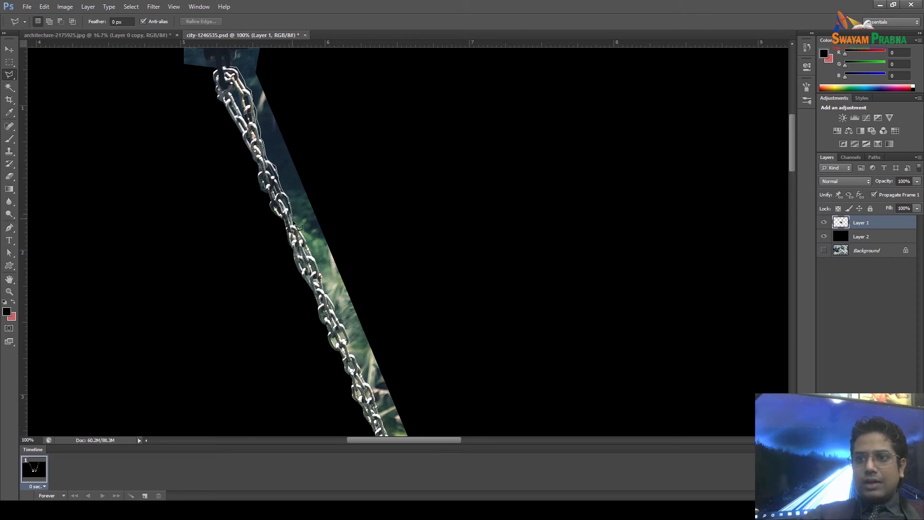
{"action": "left_click", "coordinate": [302, 233]}
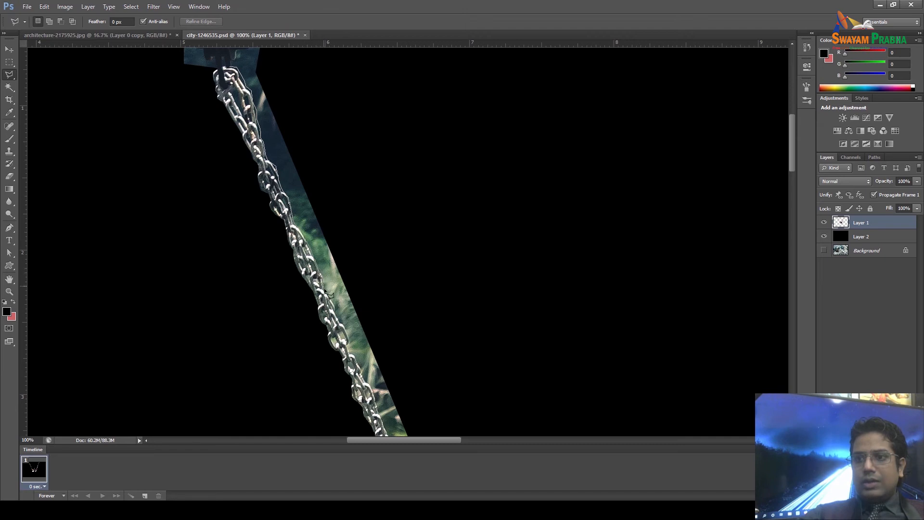
{"action": "left_click", "coordinate": [342, 325]}
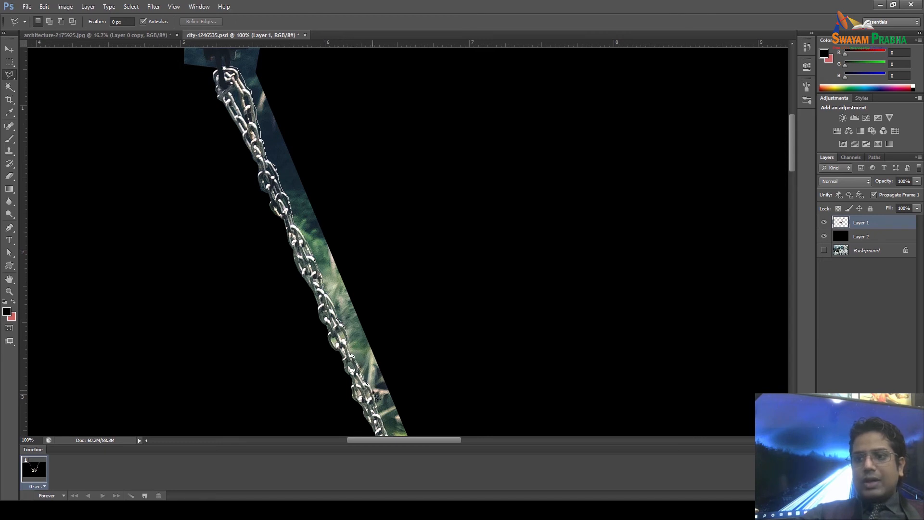
Trace the left chain's inner edge down past the bright striped palm leaves toward the hand.
{"action": "left_click_drag", "start_coordinate": [370, 385], "coordinate": [315, 164]}
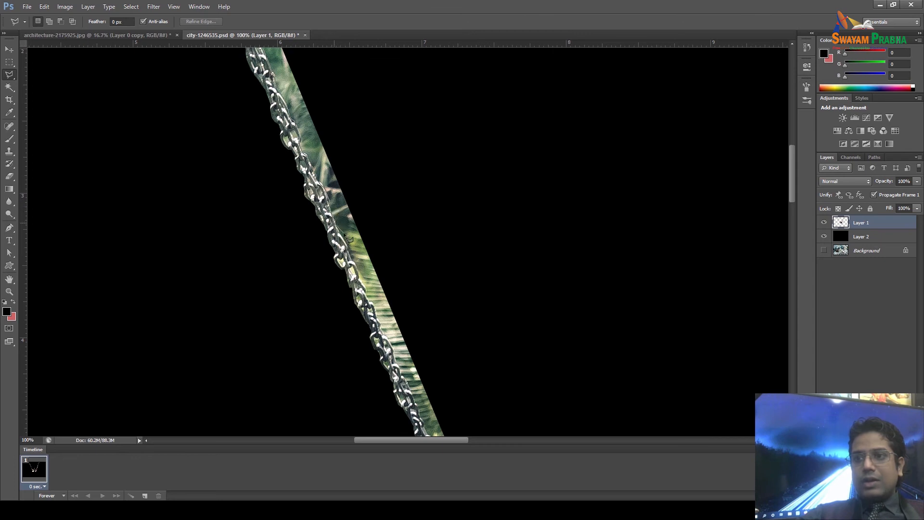
{"action": "left_click", "coordinate": [366, 291]}
{"action": "left_click", "coordinate": [376, 309]}
{"action": "left_click", "coordinate": [383, 334]}
{"action": "left_click", "coordinate": [389, 341]}
{"action": "left_click", "coordinate": [396, 357]}
{"action": "left_click", "coordinate": [397, 367]}
{"action": "left_click_drag", "start_coordinate": [419, 413], "coordinate": [378, 254]}
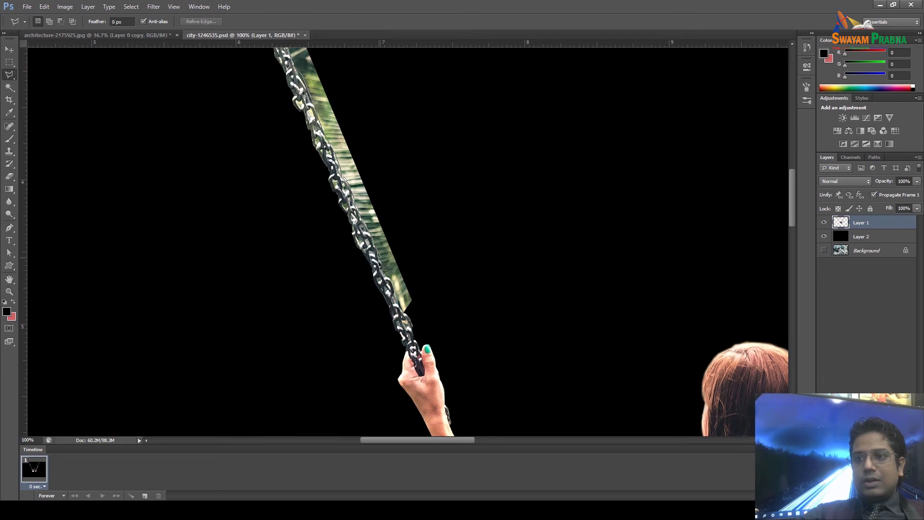
Carry the outline around the foliage strip's lower end and back up through the black area, closing the selection at the chain's top.
{"action": "left_click", "coordinate": [404, 313]}
{"action": "left_click", "coordinate": [419, 313]}
{"action": "left_click", "coordinate": [439, 289]}
{"action": "left_click", "coordinate": [435, 195]}
{"action": "left_click_drag", "start_coordinate": [397, 119], "coordinate": [478, 311]}
{"action": "left_click", "coordinate": [454, 157]}
{"action": "left_click_drag", "start_coordinate": [390, 94], "coordinate": [501, 274]}
{"action": "left_click", "coordinate": [478, 138]}
{"action": "left_click", "coordinate": [385, 62]}
{"action": "left_click", "coordinate": [356, 64]}
{"action": "left_click", "coordinate": [334, 78]}
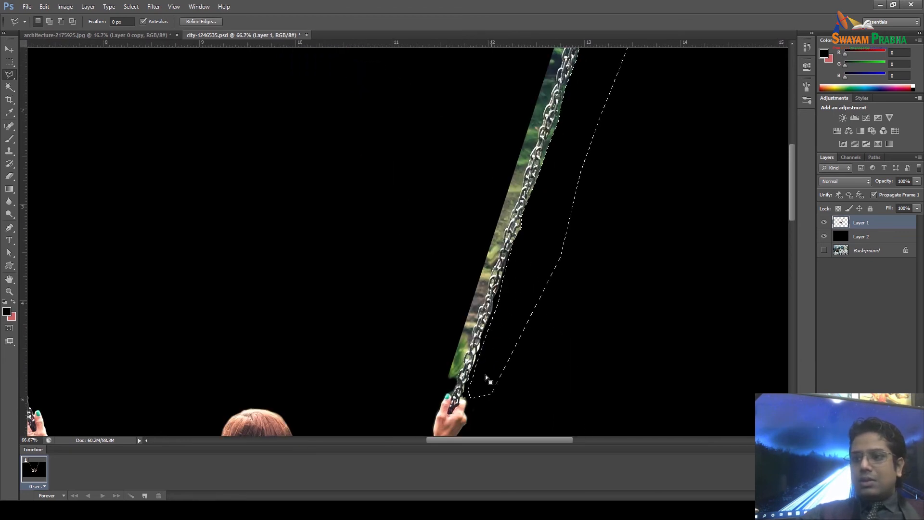
{"action": "left_click", "coordinate": [454, 388]}
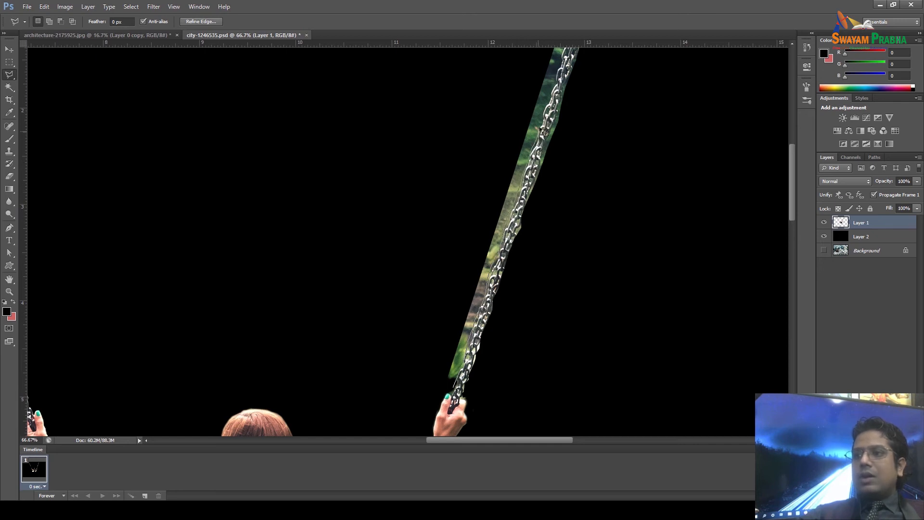
{"action": "double_click", "coordinate": [559, 70]}
{"action": "left_click_drag", "start_coordinate": [565, 56], "coordinate": [549, 163]}
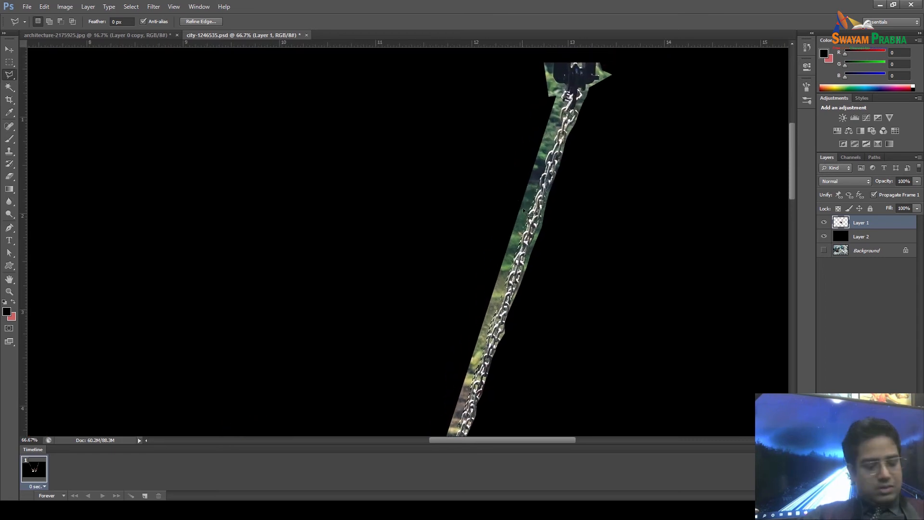
{"action": "left_click_drag", "start_coordinate": [525, 219], "coordinate": [558, 155]}
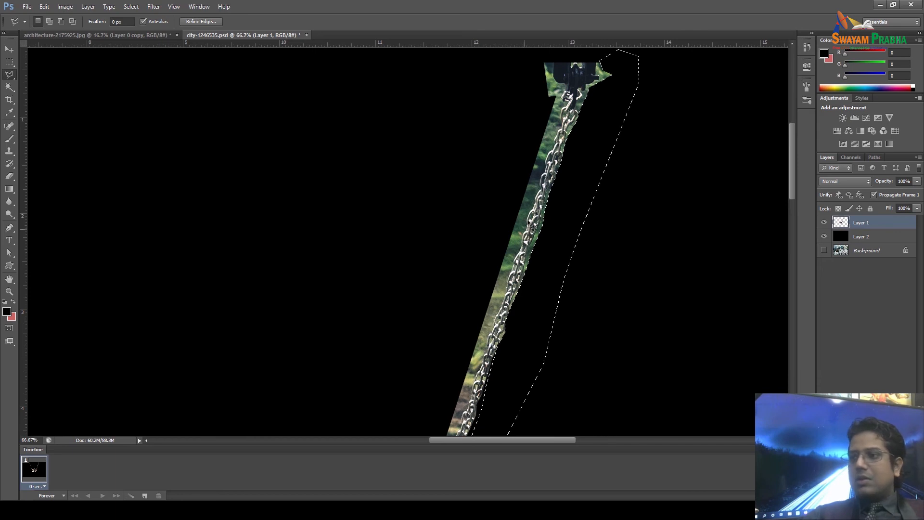
{"action": "key", "text": "ctrl+d"}
Start a Polygonal Lasso outline at the inner side of the right chain's bracket and trace down the inner edge of the upper links.
{"action": "left_click", "coordinate": [542, 77]}
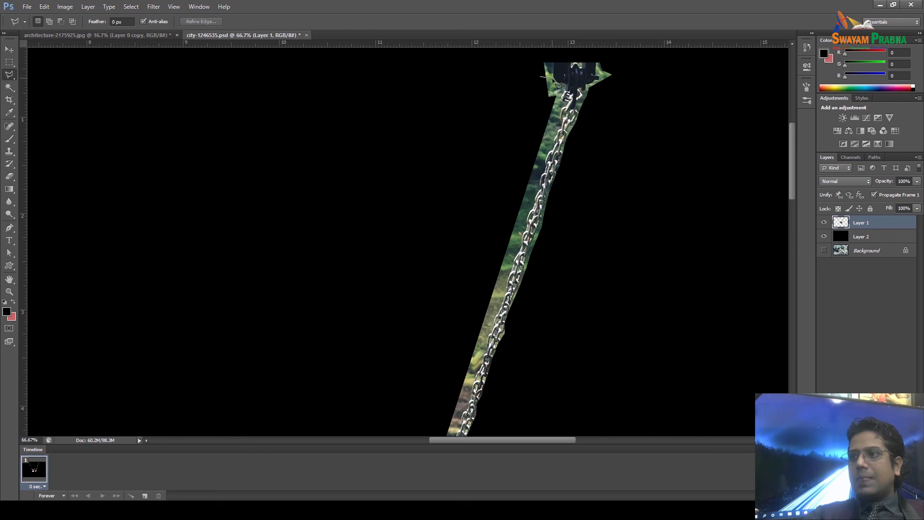
{"action": "left_click", "coordinate": [559, 131]}
{"action": "left_click", "coordinate": [551, 143]}
{"action": "left_click", "coordinate": [549, 153]}
{"action": "left_click", "coordinate": [540, 166]}
{"action": "left_click", "coordinate": [539, 179]}
{"action": "left_click", "coordinate": [536, 193]}
{"action": "left_click", "coordinate": [534, 206]}
{"action": "left_click", "coordinate": [521, 249]}
{"action": "left_click", "coordinate": [515, 263]}
{"action": "left_click", "coordinate": [507, 280]}
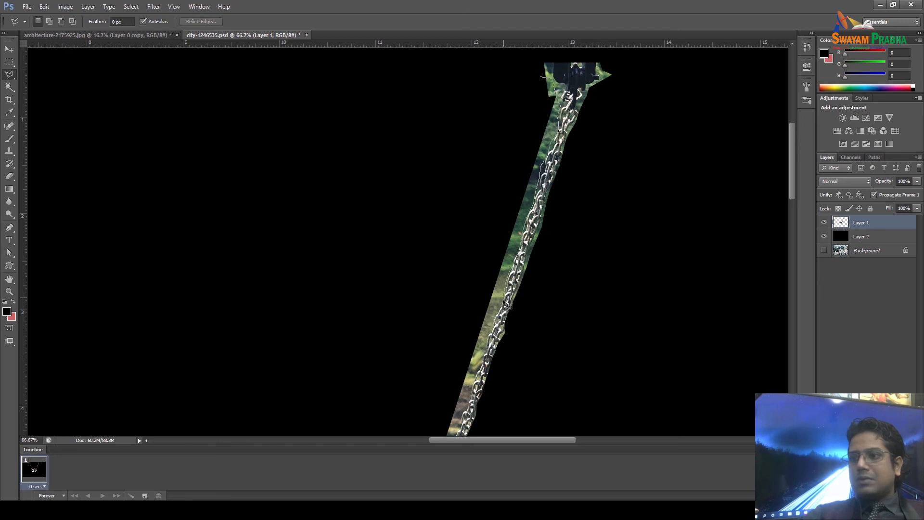
Carry the outline around the foliage strip's lower end just above the woman's right hand and into the black area beside it.
{"action": "left_click_drag", "start_coordinate": [477, 366], "coordinate": [490, 196]}
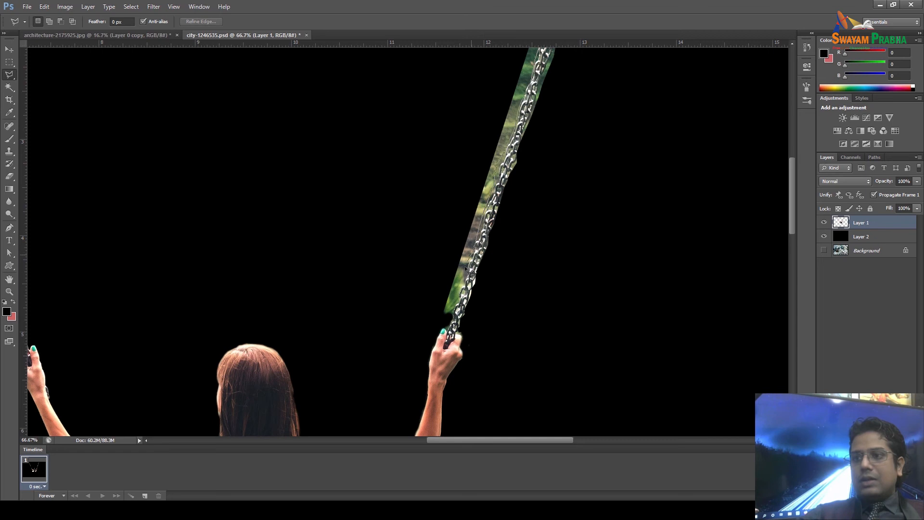
{"action": "left_click", "coordinate": [454, 313]}
{"action": "left_click", "coordinate": [438, 318]}
{"action": "left_click", "coordinate": [421, 305]}
{"action": "left_click", "coordinate": [433, 212]}
Close the outline up through the black area at the right bracket, delete the enclosed foliage strip and deselect.
{"action": "left_click_drag", "start_coordinate": [479, 96], "coordinate": [417, 243]}
{"action": "left_click", "coordinate": [416, 252]}
{"action": "left_click", "coordinate": [416, 170]}
{"action": "left_click", "coordinate": [463, 100]}
{"action": "left_click", "coordinate": [475, 64]}
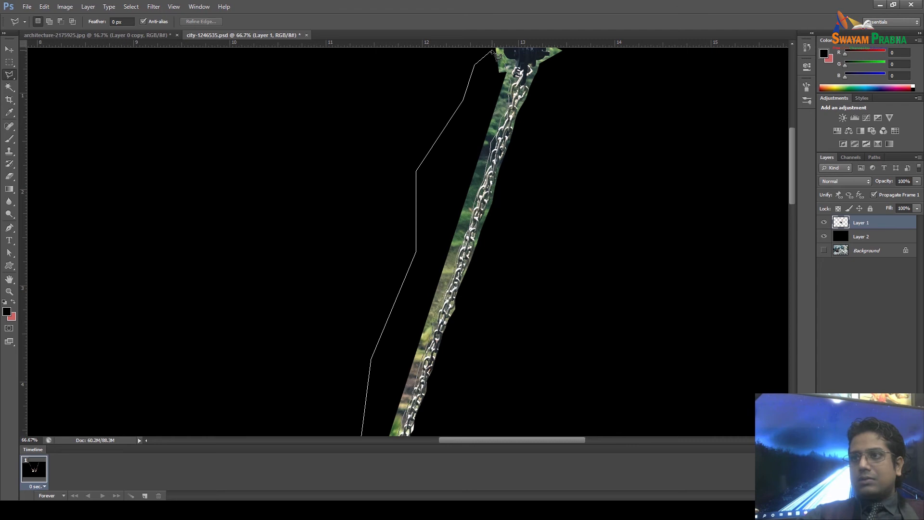
{"action": "left_click", "coordinate": [496, 55]}
{"action": "key", "text": "Delete"}
{"action": "scroll", "coordinate": [533, 135], "scroll_direction": "down", "scroll_amount": 1}
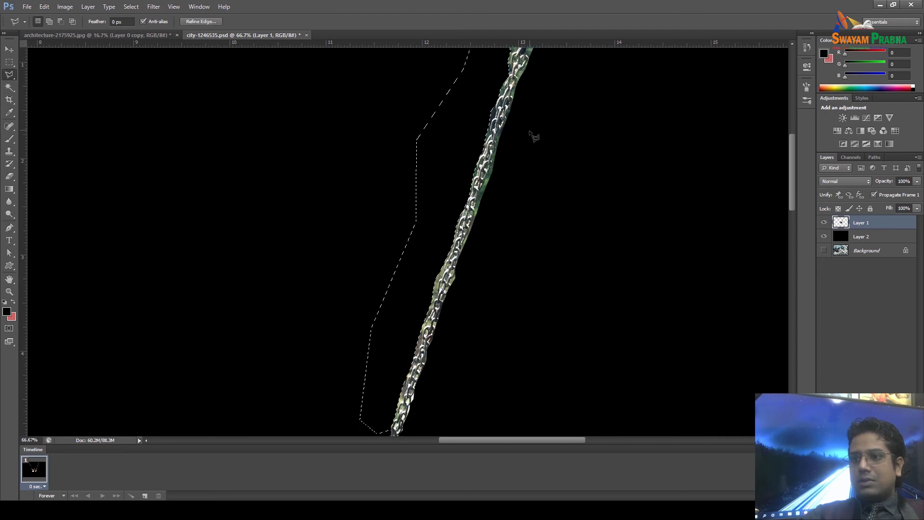
{"action": "key", "text": "ctrl+d"}
Hide the black Layer 2 and show the Background city image behind the whole cutout.
{"action": "scroll", "coordinate": [533, 190], "scroll_direction": "down", "scroll_amount": 3}
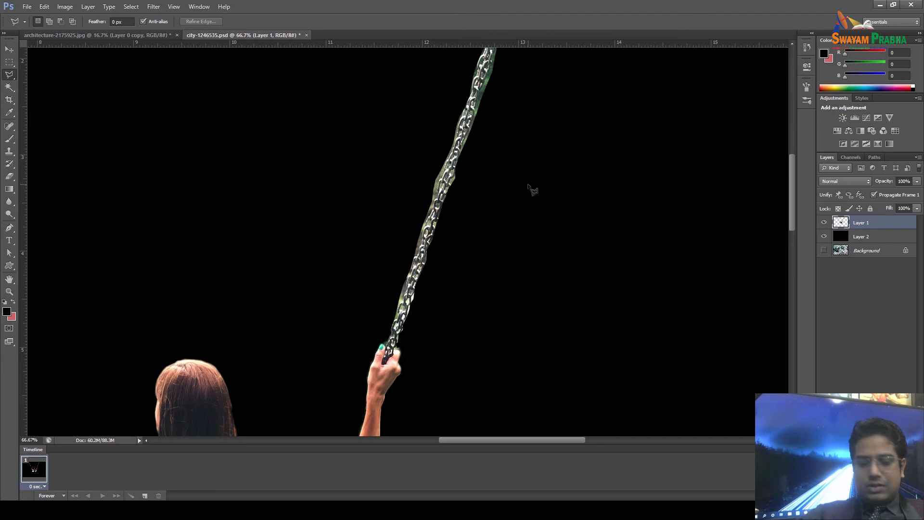
{"action": "key", "text": "ctrl+minus"}
{"action": "key", "text": "ctrl+minus"}
{"action": "key", "text": "ctrl+minus"}
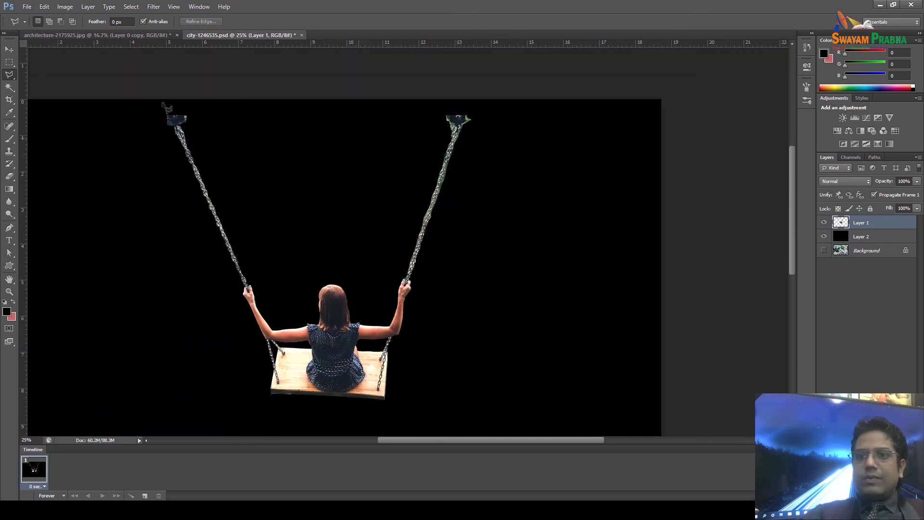
{"action": "left_click", "coordinate": [9, 62]}
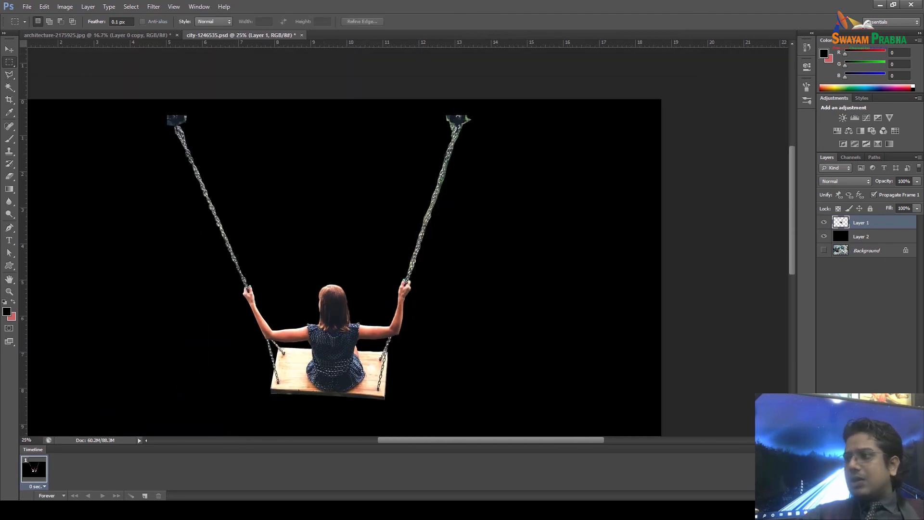
{"action": "left_click", "coordinate": [824, 237]}
{"action": "left_click", "coordinate": [825, 251]}
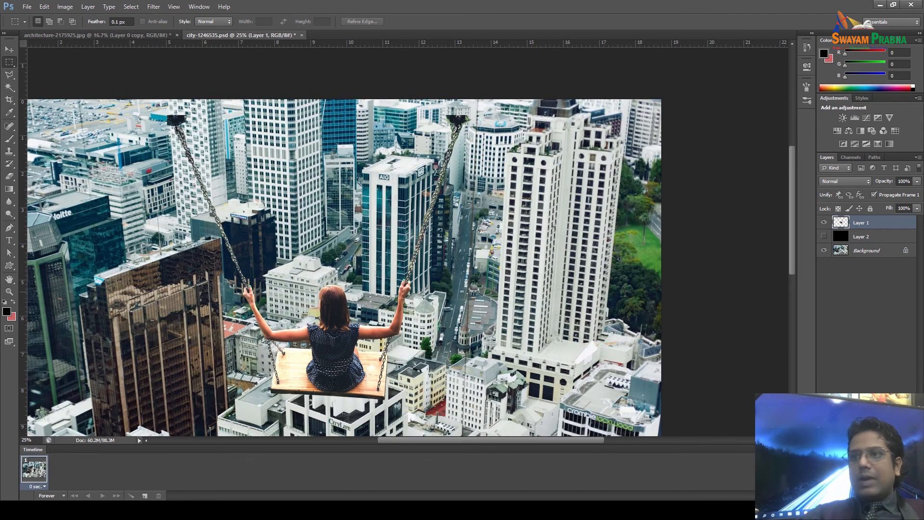
Move the woman and swing upward so the chain brackets lie beyond the city image's upper edge.
{"action": "left_click", "coordinate": [10, 49]}
{"action": "left_click_drag", "start_coordinate": [331, 302], "coordinate": [337, 278]}
{"action": "key", "text": "Up"}
{"action": "key", "text": "Up"}
{"action": "key", "text": "Up"}
{"action": "key", "text": "Up"}
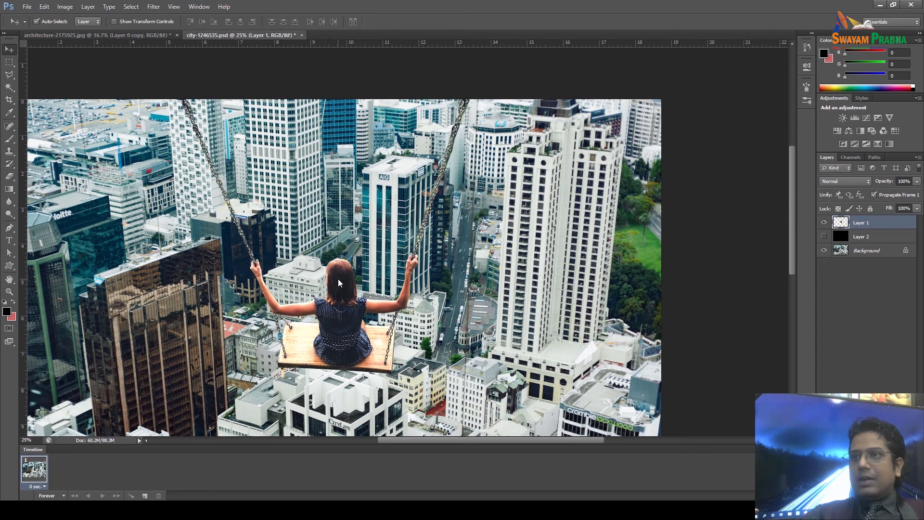
Nudge the woman and swing to the right until the right hand is over the street between the towers.
{"action": "key", "text": "Right"}
{"action": "key", "text": "Right"}
{"action": "key", "text": "Right"}
{"action": "key", "text": "shift+Right"}
{"action": "key", "text": "shift+Right"}
{"action": "key", "text": "shift+Right"}
{"action": "key", "text": "shift+Right"}
{"action": "key", "text": "shift+Right"}
{"action": "key", "text": "shift+Right"}
{"action": "key", "text": "shift+Right"}
{"action": "key", "text": "shift+Right"}
{"action": "key", "text": "shift+Right"}
{"action": "key", "text": "shift+Right"}
{"action": "key", "text": "shift+Right"}
{"action": "key", "text": "shift+Right"}
{"action": "key", "text": "shift+Right"}
{"action": "key", "text": "shift+Right"}
{"action": "key", "text": "shift+Right"}
{"action": "key", "text": "shift+Right"}
{"action": "key", "text": "shift+Right"}
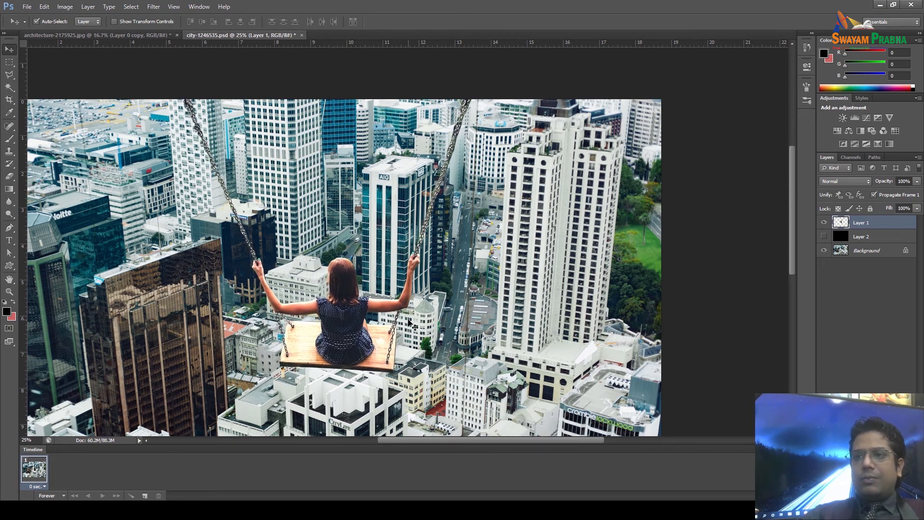
{"action": "key", "text": "shift+Right"}
{"action": "key", "text": "shift+Right"}
{"action": "key", "text": "shift+Right"}
{"action": "key", "text": "shift+Right"}
{"action": "key", "text": "shift+Right"}
{"action": "key", "text": "shift+Right"}
{"action": "key", "text": "shift+Right"}
{"action": "key", "text": "shift+Right"}
{"action": "key", "text": "shift+Right"}
{"action": "key", "text": "shift+Right"}
{"action": "key", "text": "shift+Right"}
{"action": "key", "text": "shift+Right"}
{"action": "key", "text": "shift+Right"}
{"action": "key", "text": "shift+Right"}
{"action": "key", "text": "shift+Right"}
{"action": "key", "text": "shift+Right"}
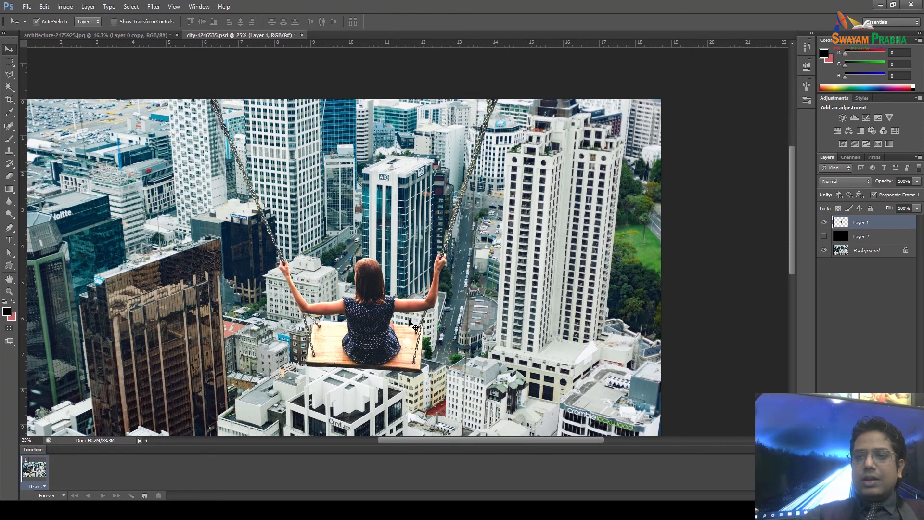
Shift the woman and swing slightly back to the left, centring her above the white grid-fronted building.
{"action": "left_click_drag", "start_coordinate": [381, 318], "coordinate": [364, 316]}
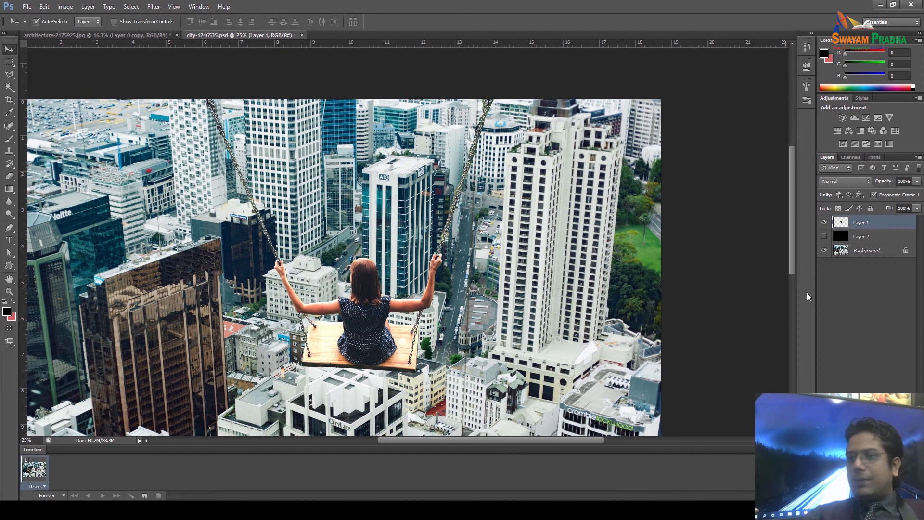
{"action": "key", "text": "ctrl+minus"}
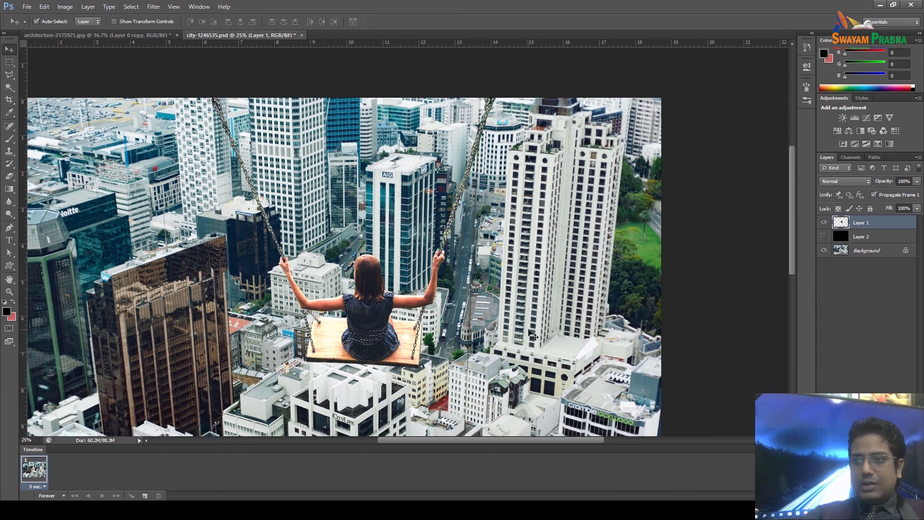
{"action": "left_click_drag", "start_coordinate": [433, 255], "coordinate": [425, 255]}
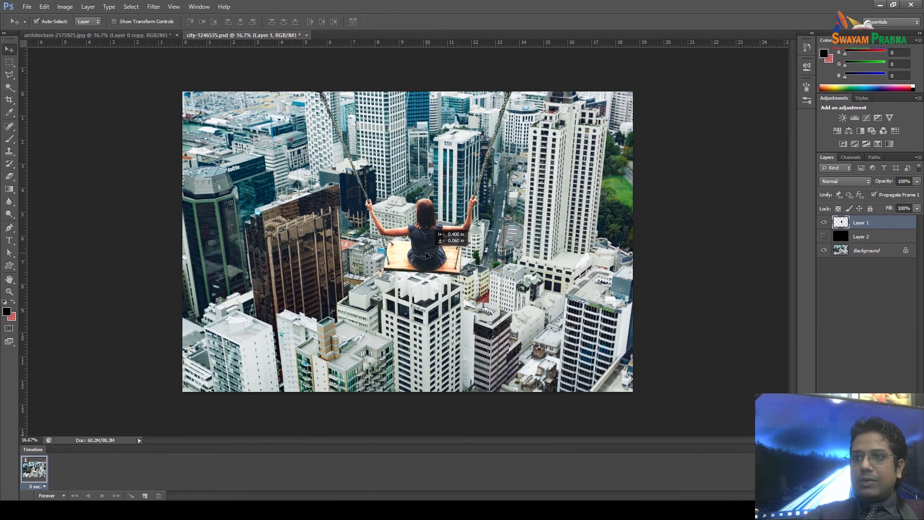
Enlarge the woman and swing with Free Transform from the lower-left corner, keeping the chains running off the image's upper edge.
{"action": "key", "text": "ctrl+t"}
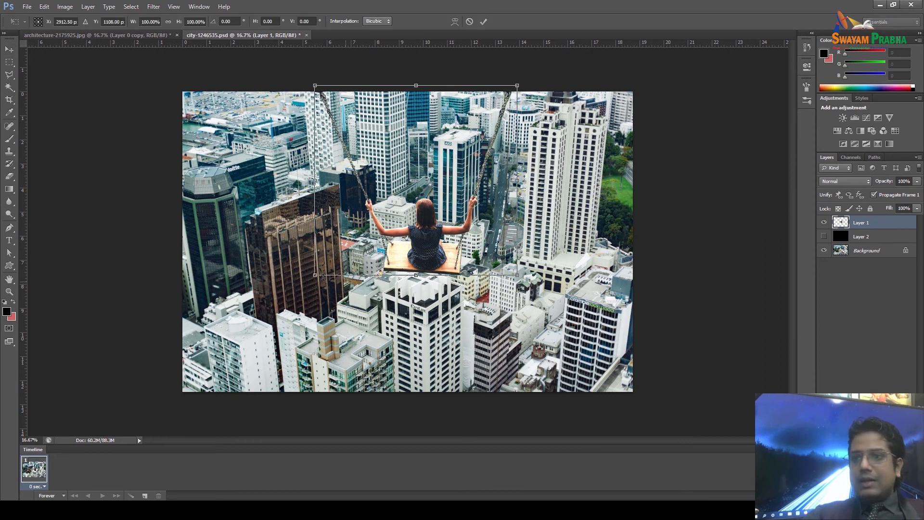
{"action": "left_click_drag", "start_coordinate": [307, 281], "coordinate": [276, 312]}
{"action": "left_click_drag", "start_coordinate": [407, 283], "coordinate": [409, 282]}
{"action": "key", "text": "Return"}
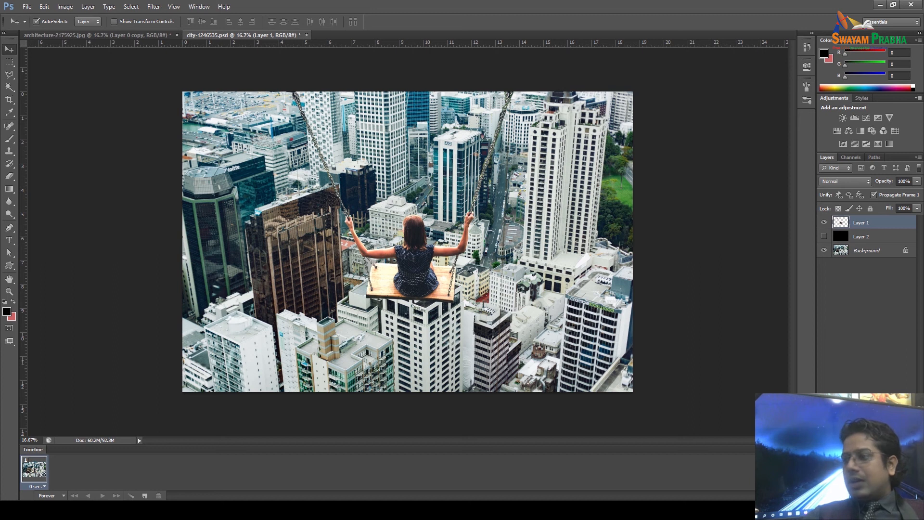
Add a Brightness/Contrast adjustment layer above Layer 1 with brightness 0 and contrast 36.
{"action": "right_click", "coordinate": [854, 379]}
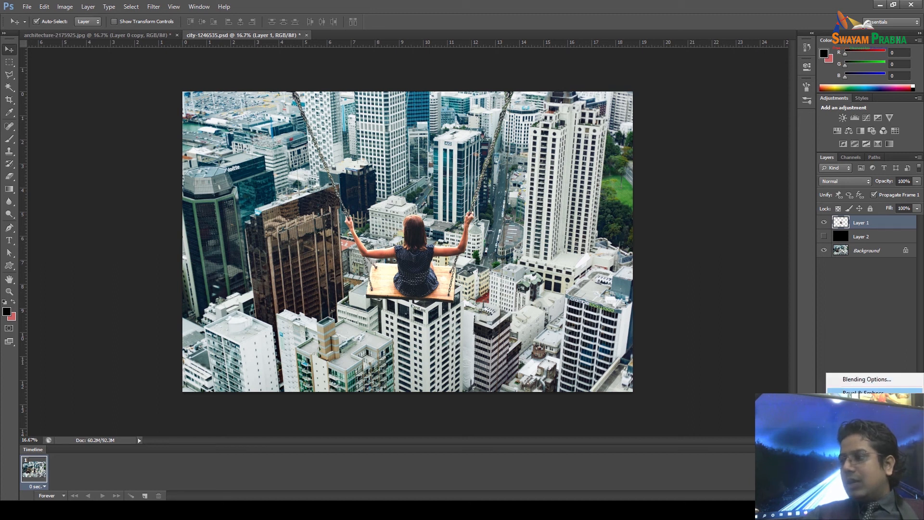
{"action": "left_click", "coordinate": [853, 379]}
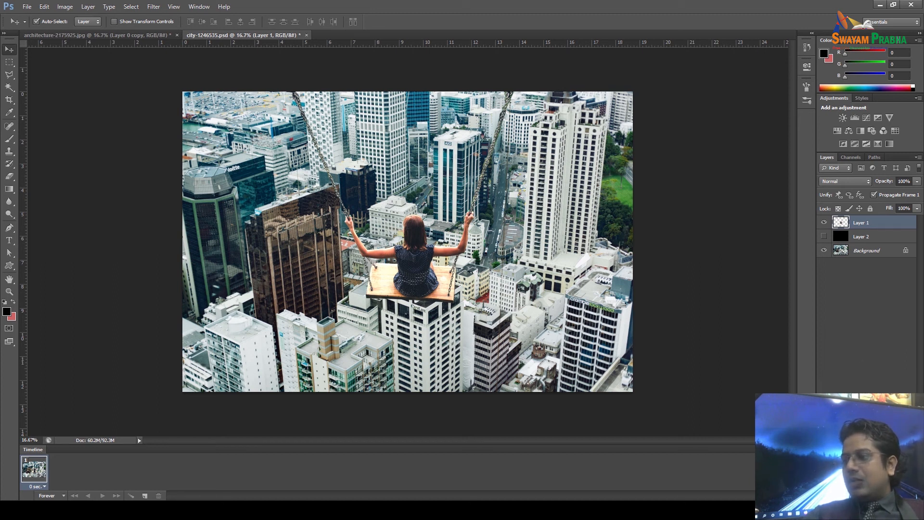
{"action": "left_click", "coordinate": [870, 496]}
{"action": "left_click", "coordinate": [869, 324]}
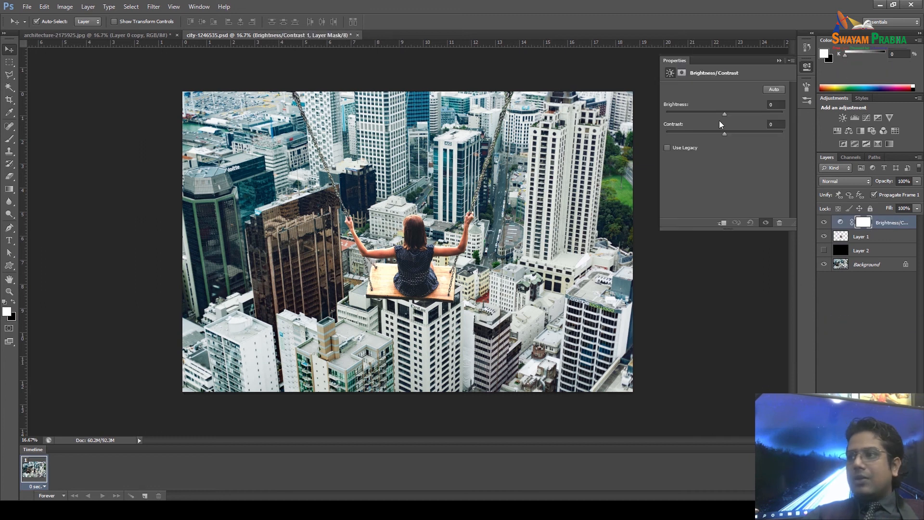
{"action": "mouse_move", "coordinate": [721, 112]}
{"action": "left_mouse_down"}
{"action": "mouse_move", "coordinate": [734, 112]}
{"action": "mouse_move", "coordinate": [707, 114]}
{"action": "mouse_move", "coordinate": [730, 115]}
{"action": "left_mouse_up"}
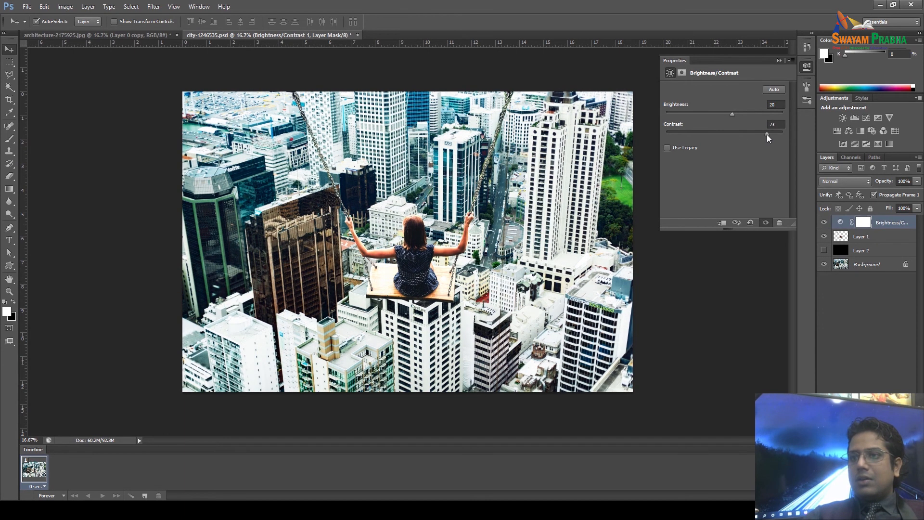
{"action": "left_click_drag", "start_coordinate": [729, 114], "coordinate": [724, 114]}
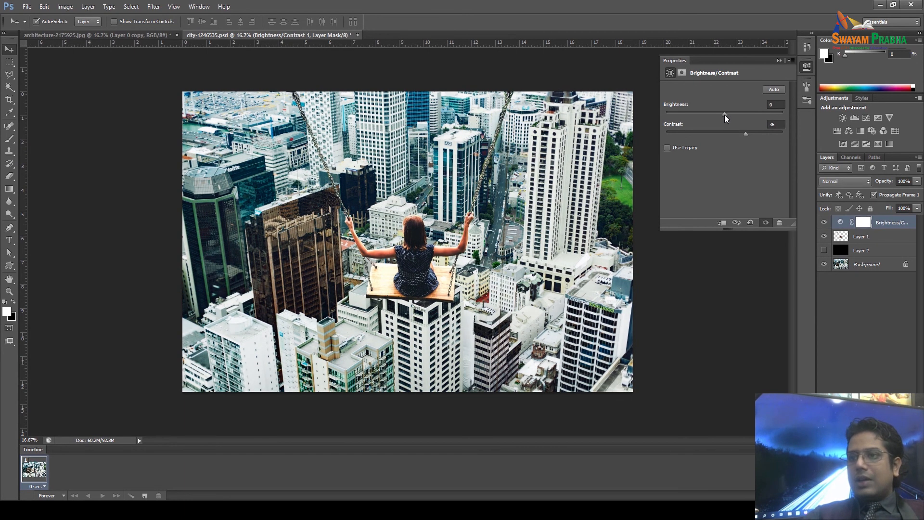
{"action": "left_click", "coordinate": [879, 390]}
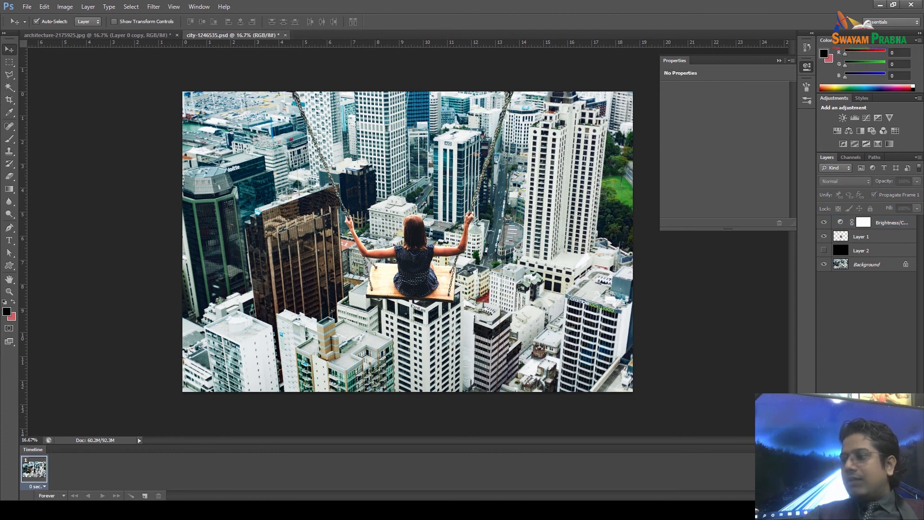
Add a Photo Filter adjustment layer using Warming Filter (LBA) at 36% density.
{"action": "left_click", "coordinate": [871, 495]}
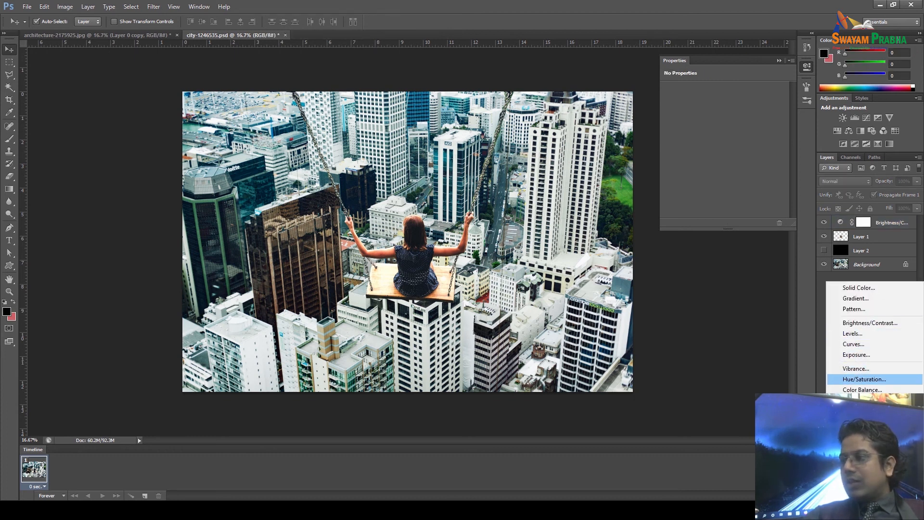
{"action": "left_click", "coordinate": [862, 411]}
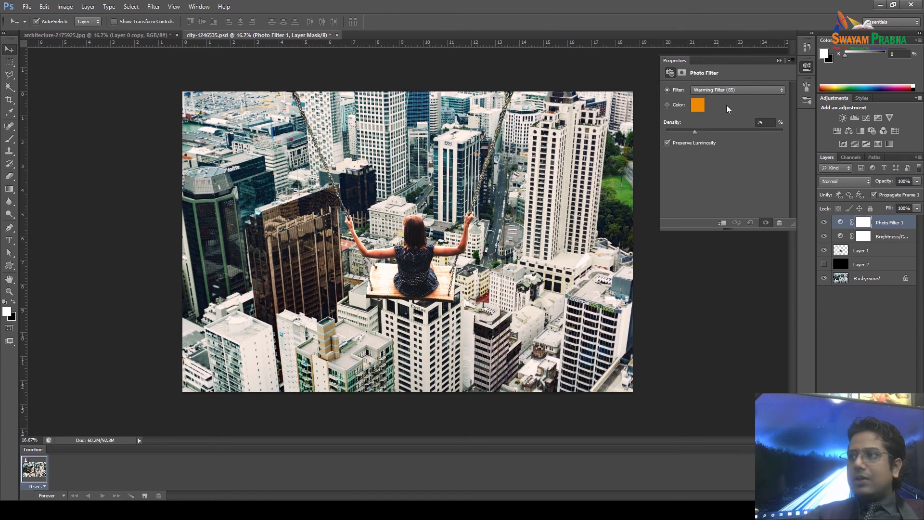
{"action": "left_click", "coordinate": [726, 92]}
{"action": "left_click", "coordinate": [713, 120]}
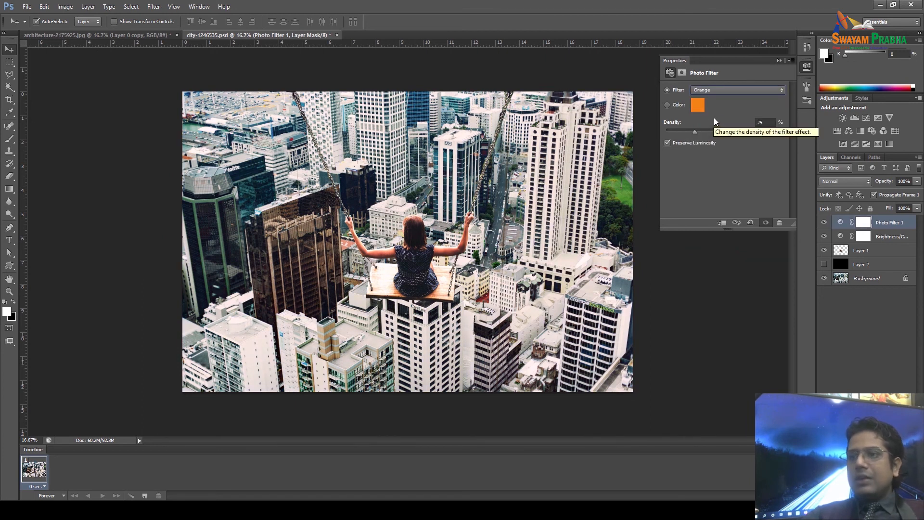
{"action": "key", "text": "Up"}
{"action": "key", "text": "Up"}
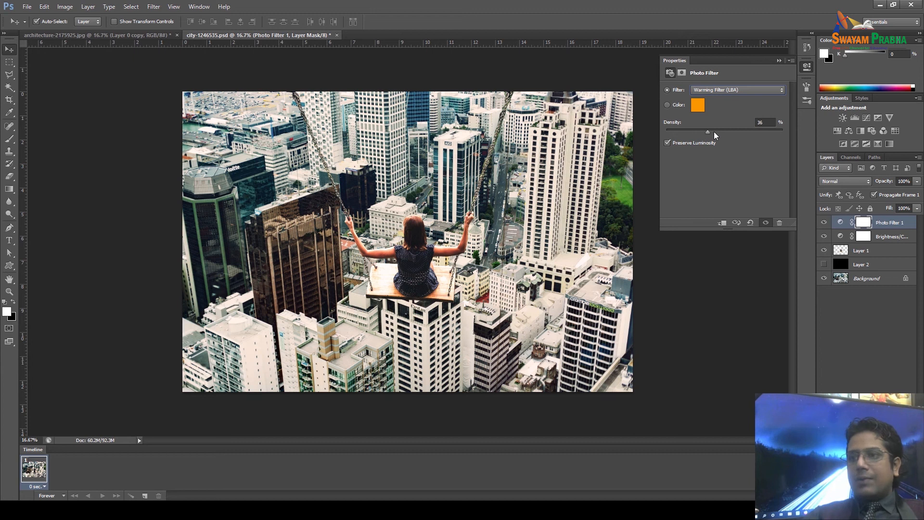
{"action": "left_click", "coordinate": [699, 250]}
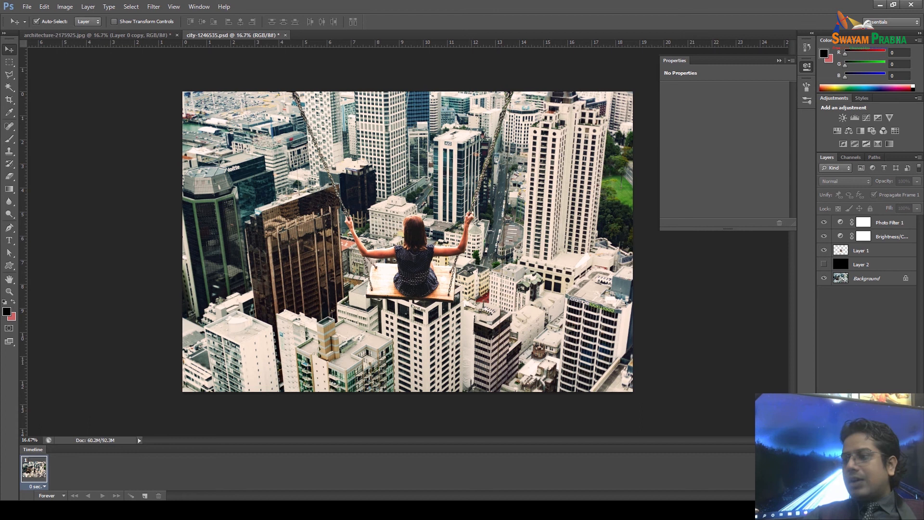
Add a Curves adjustment layer with a reshaped RGB curve and a Color Balance layer with midtones at red +33, green +18 and blue -1.
{"action": "left_click", "coordinate": [871, 495]}
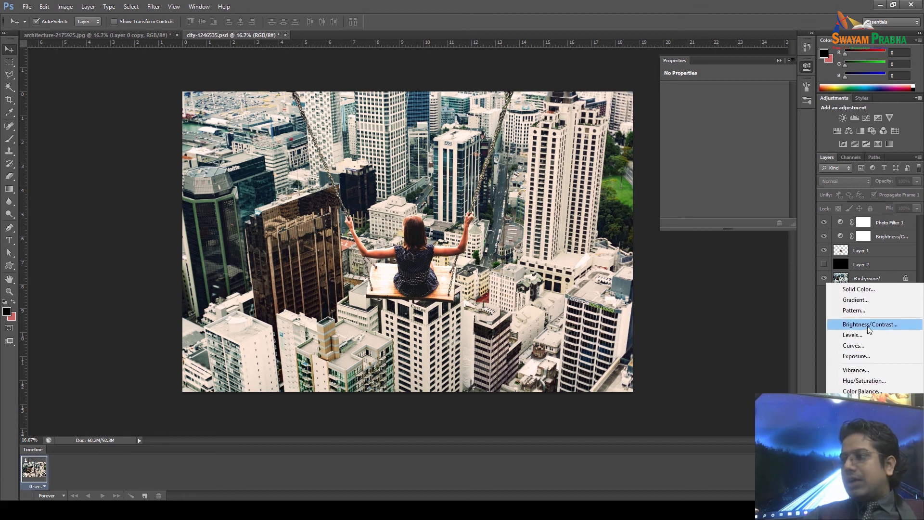
{"action": "left_click", "coordinate": [865, 345]}
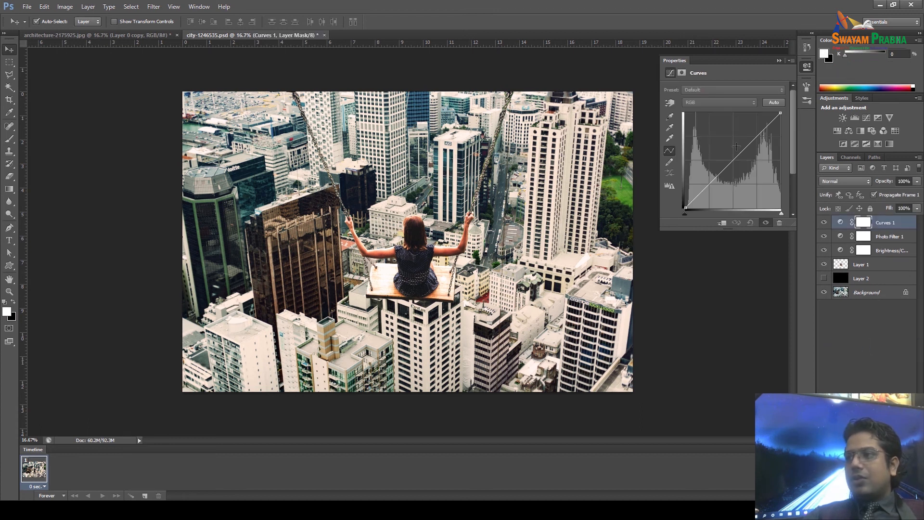
{"action": "left_click_drag", "start_coordinate": [747, 150], "coordinate": [719, 165]}
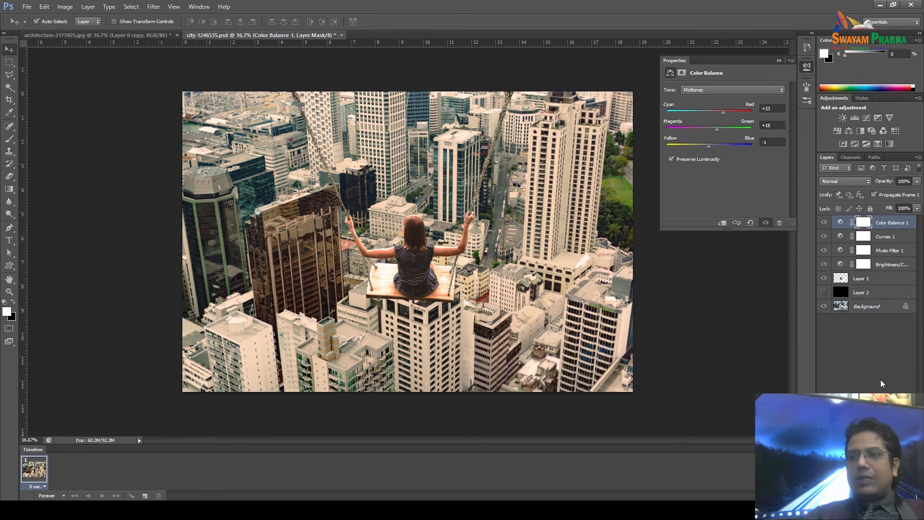
{"action": "left_click", "coordinate": [882, 383]}
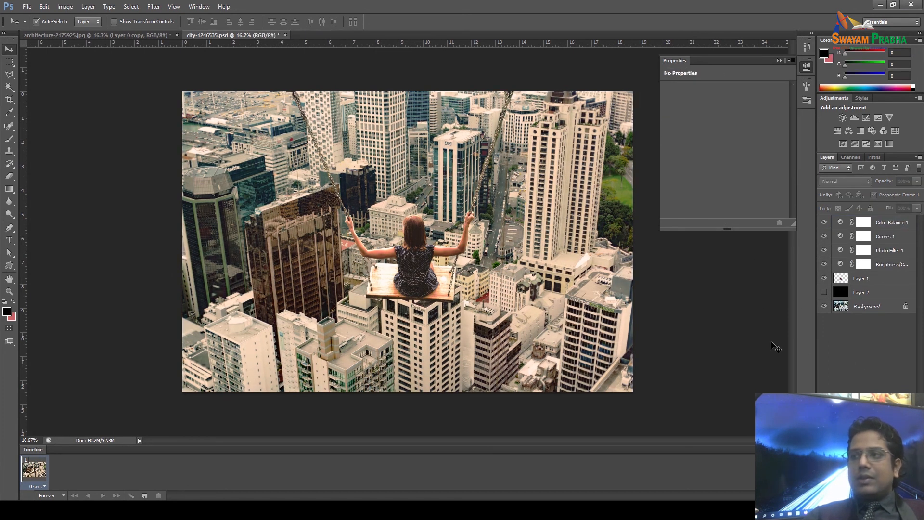
Create a new empty layer above Color Balance 1 and set the foreground colour to black and the background colour to white.
{"action": "left_click", "coordinate": [779, 61]}
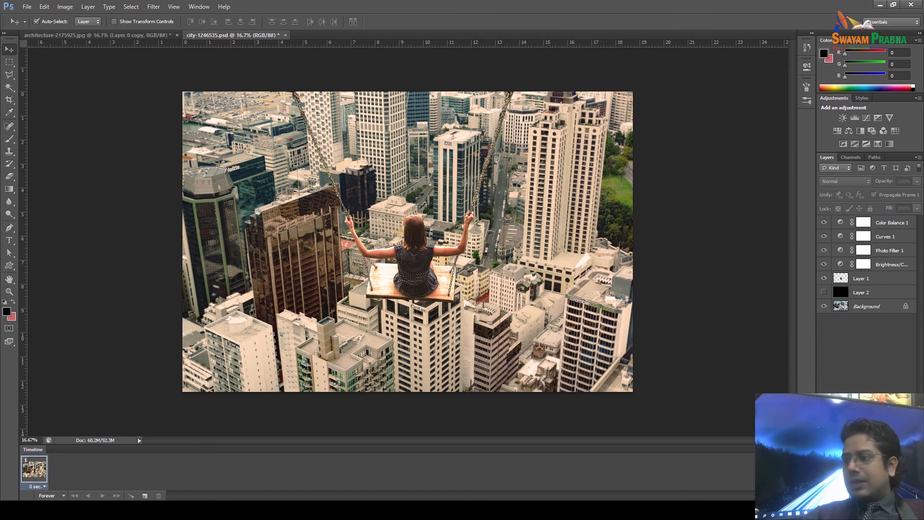
{"action": "left_click", "coordinate": [9, 63]}
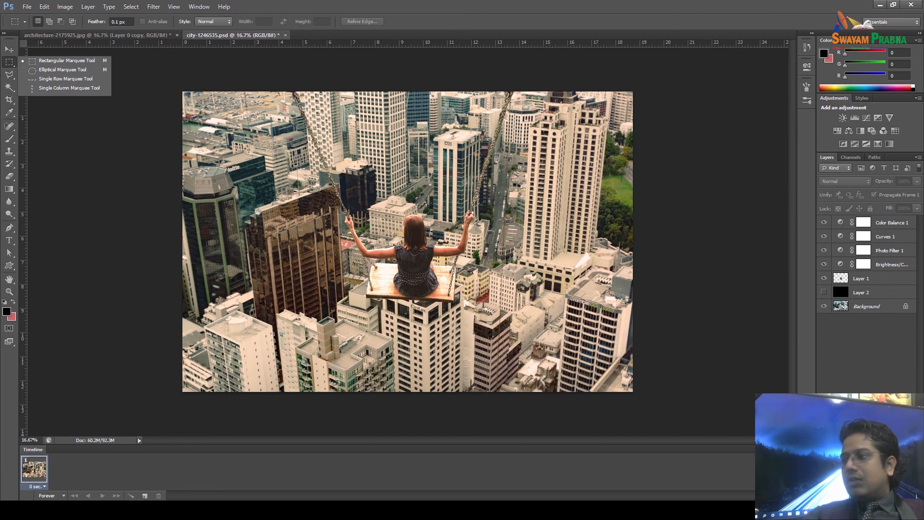
{"action": "key", "text": "ctrl+shift+alt+n"}
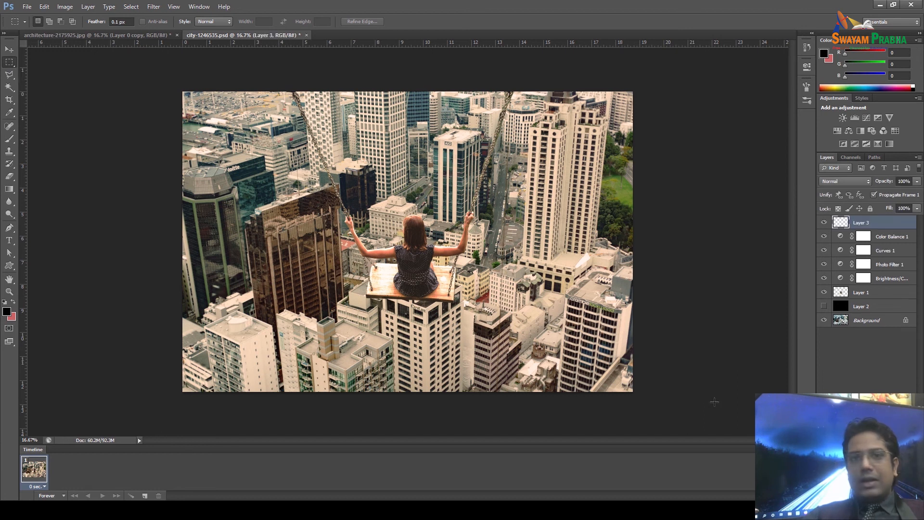
{"action": "left_click", "coordinate": [12, 317]}
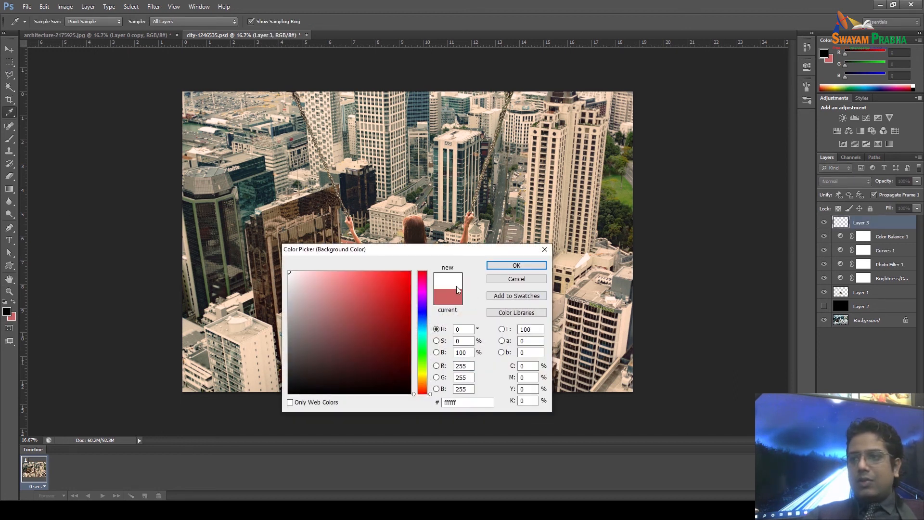
{"action": "left_click", "coordinate": [513, 265]}
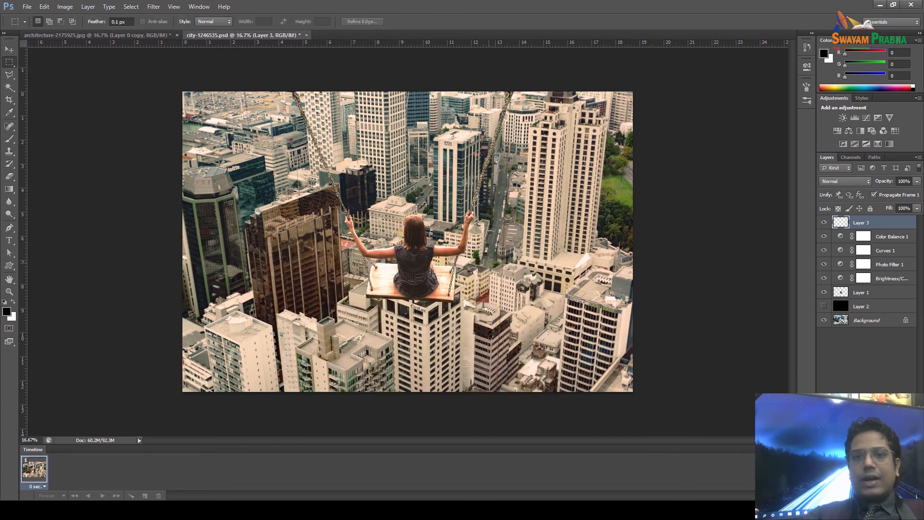
{"action": "left_click", "coordinate": [11, 316]}
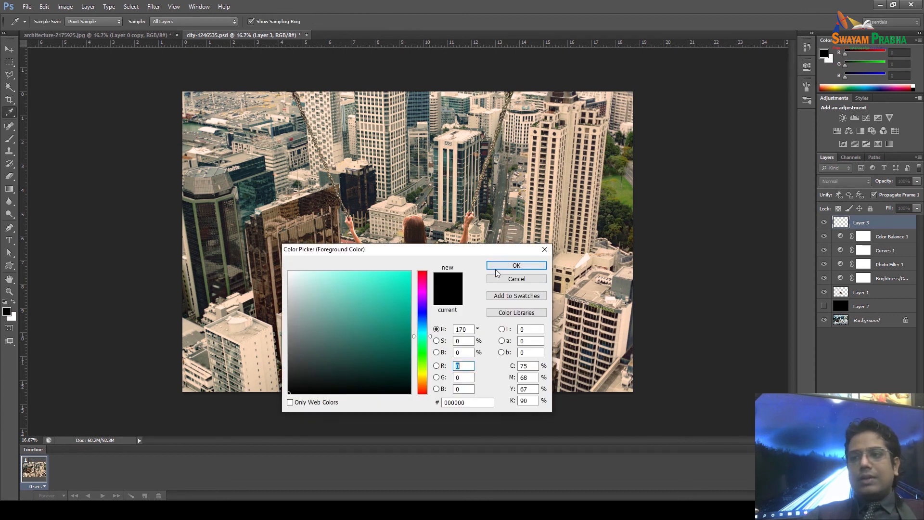
{"action": "left_click", "coordinate": [513, 265]}
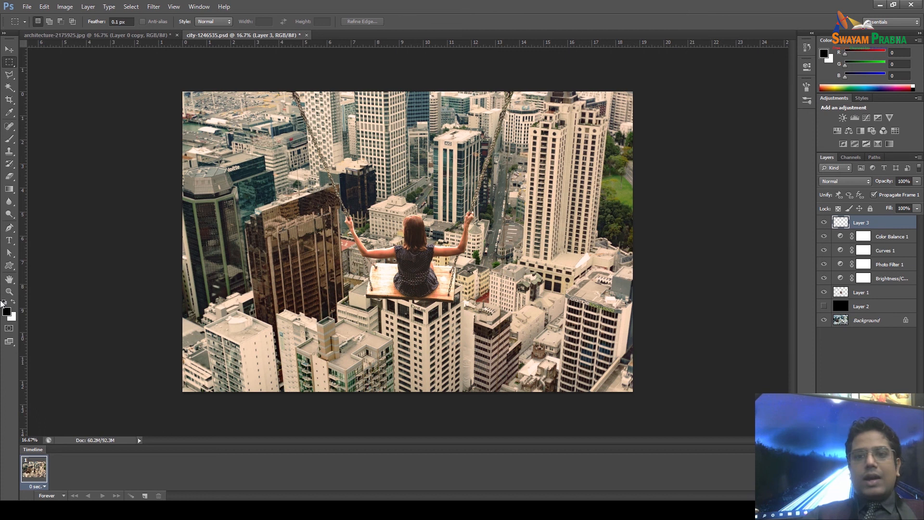
Fill Layer 3 with a radial gradient running from white around the woman to black at the image's outer corners.
{"action": "left_click", "coordinate": [9, 189]}
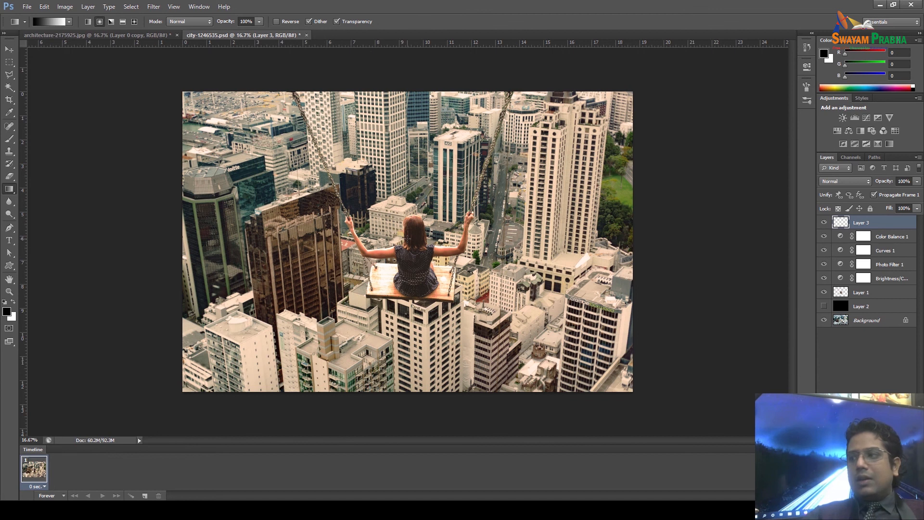
{"action": "left_click_drag", "start_coordinate": [412, 240], "coordinate": [510, 334]}
{"action": "left_click_drag", "start_coordinate": [414, 266], "coordinate": [629, 405]}
{"action": "left_click_drag", "start_coordinate": [406, 249], "coordinate": [258, 148]}
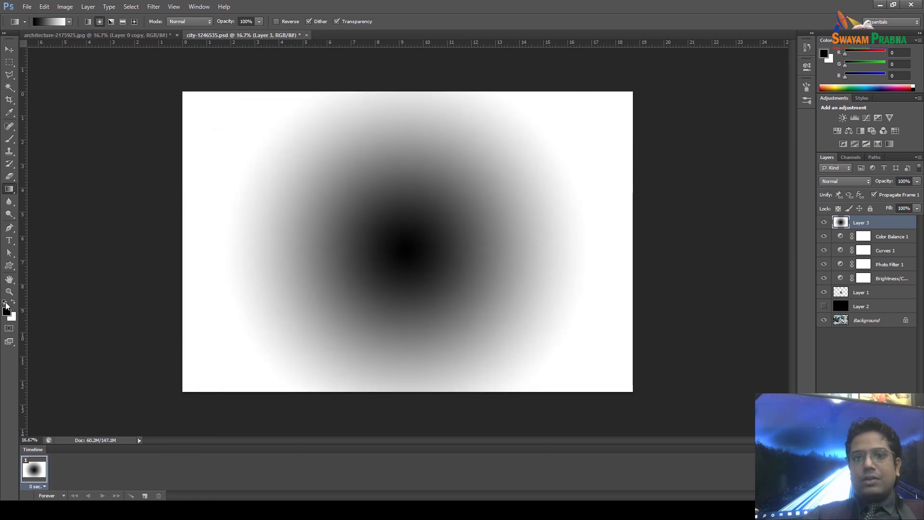
{"action": "left_click", "coordinate": [13, 302]}
{"action": "left_click_drag", "start_coordinate": [389, 240], "coordinate": [634, 382]}
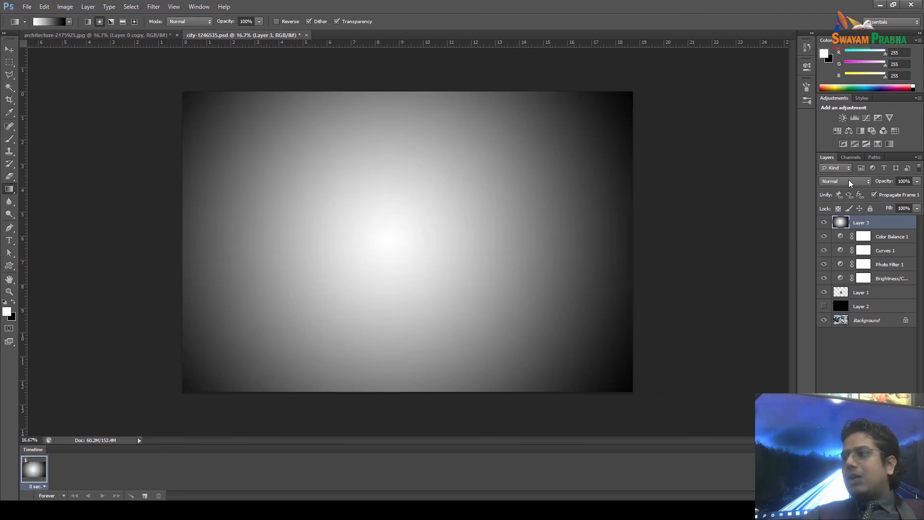
Set Layer 3's blend mode to Multiply and its fill to 76% to form a vignette.
{"action": "left_click", "coordinate": [835, 180]}
{"action": "left_click", "coordinate": [835, 179]}
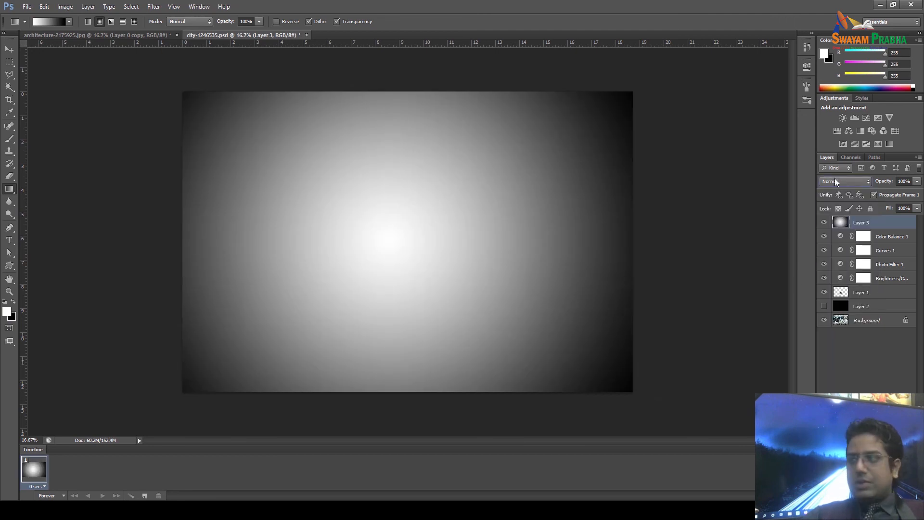
{"action": "key", "text": "Down"}
{"action": "key", "text": "Down"}
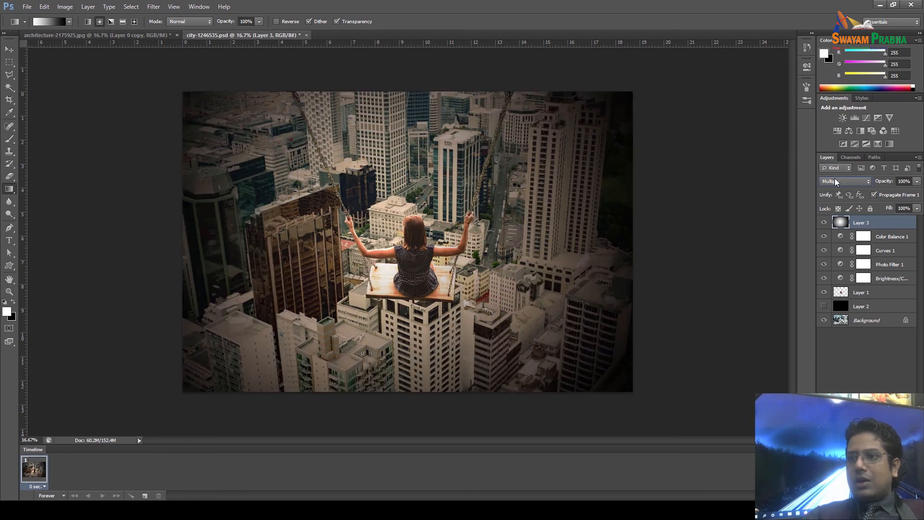
{"action": "key", "text": "Down"}
{"action": "key", "text": "Up"}
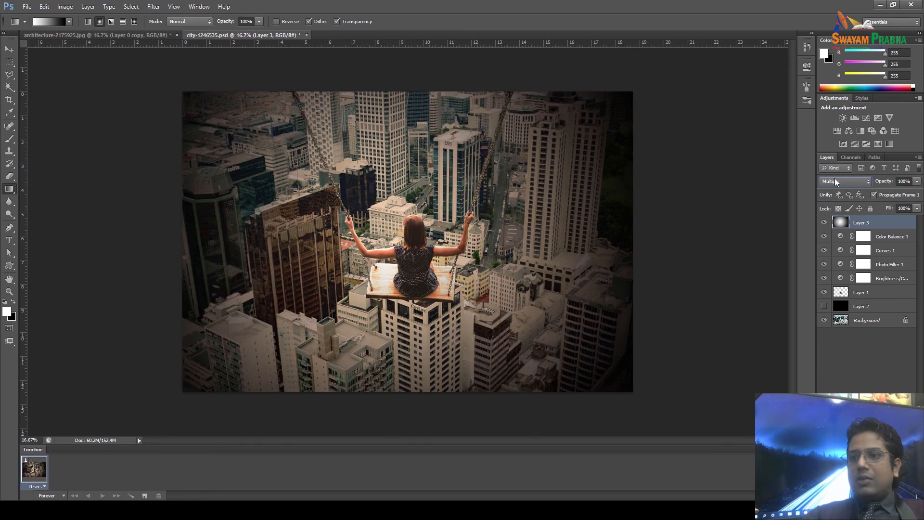
{"action": "left_click", "coordinate": [836, 179]}
{"action": "left_click", "coordinate": [837, 179]}
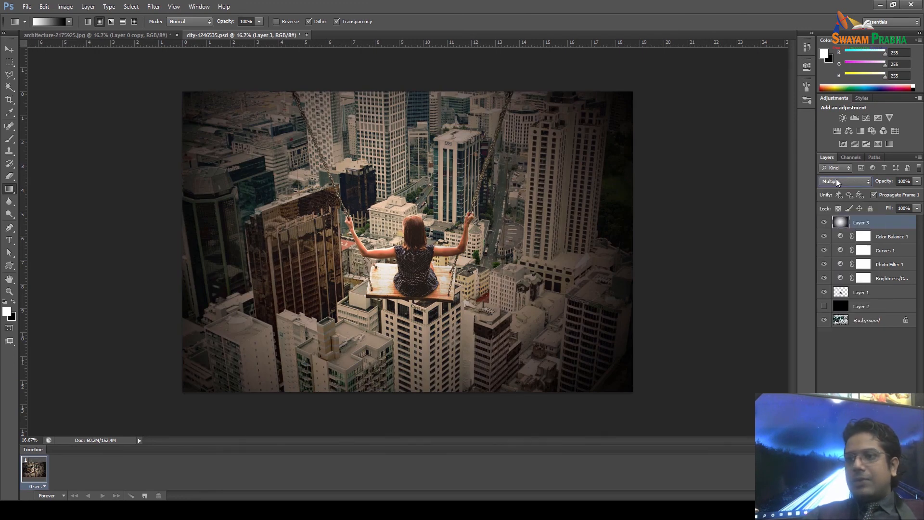
{"action": "left_click", "coordinate": [917, 208]}
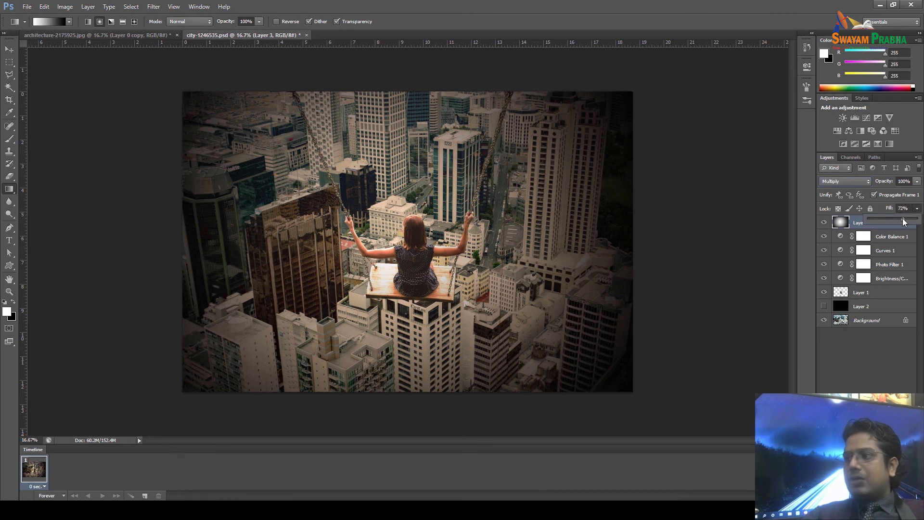
{"action": "left_click", "coordinate": [904, 219]}
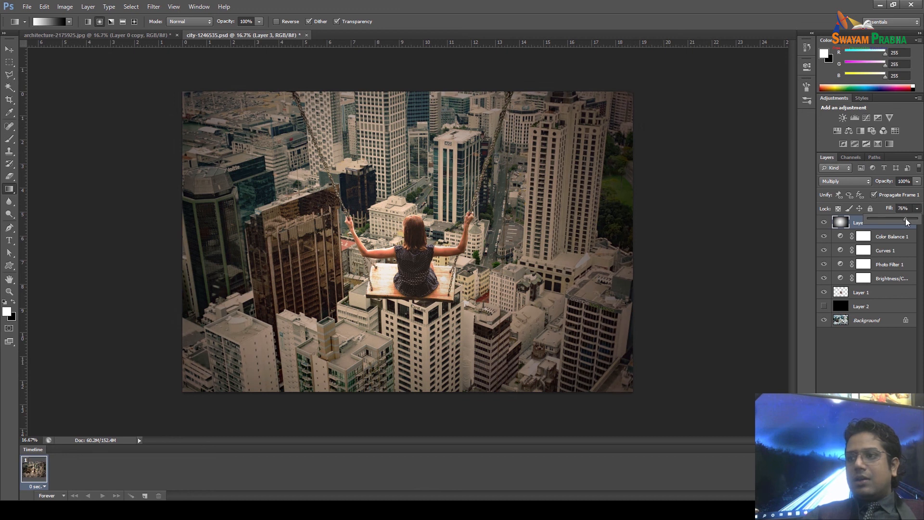
Add the white two-line text "Think High / Fly High" and place it in the image's lower-left area.
{"action": "left_click", "coordinate": [9, 49]}
{"action": "left_click", "coordinate": [9, 49]}
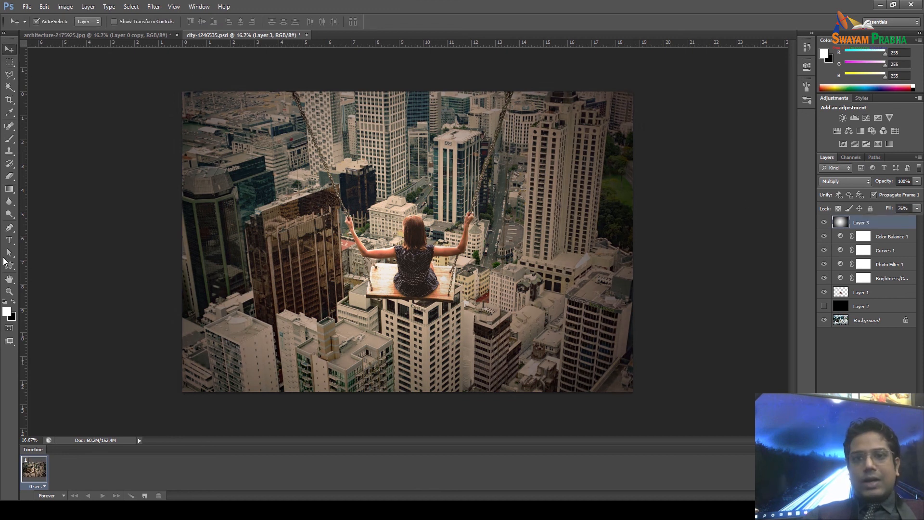
{"action": "left_click", "coordinate": [9, 240]}
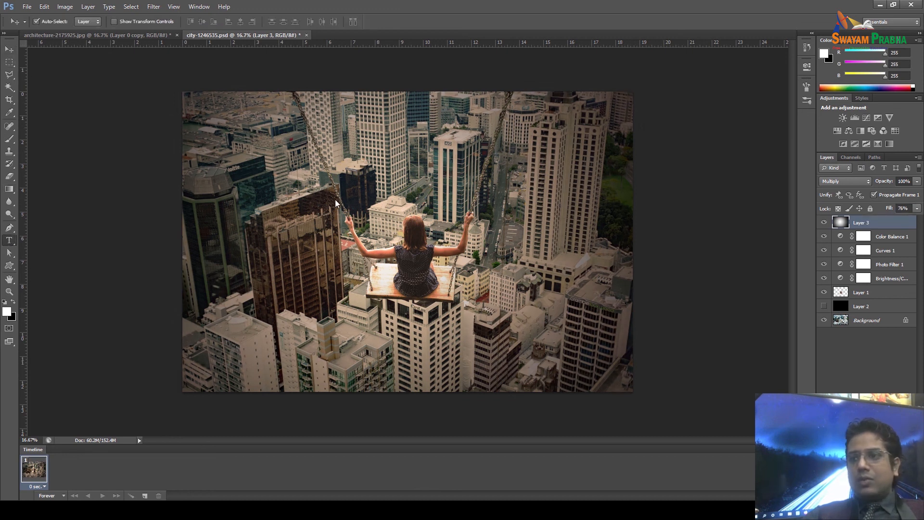
{"action": "left_click", "coordinate": [385, 145]}
{"action": "type", "text": "Fl"}
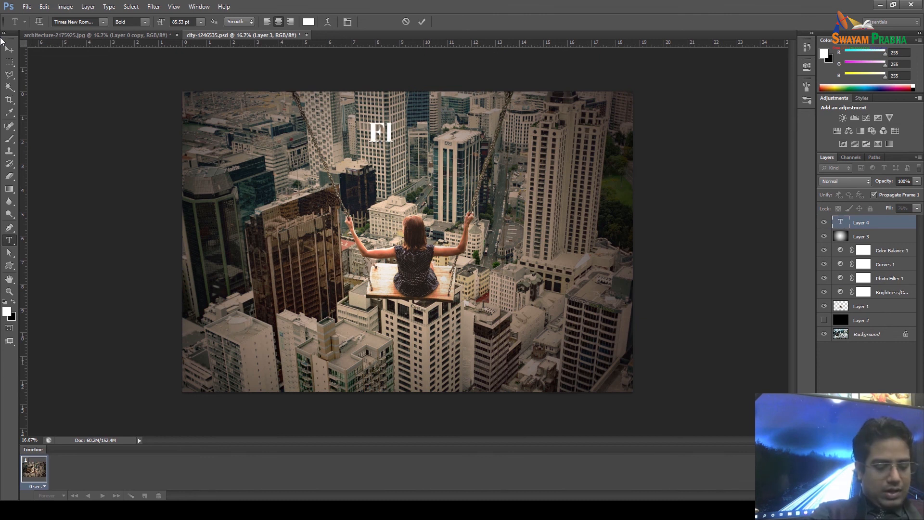
{"action": "type", "text": "y High"}
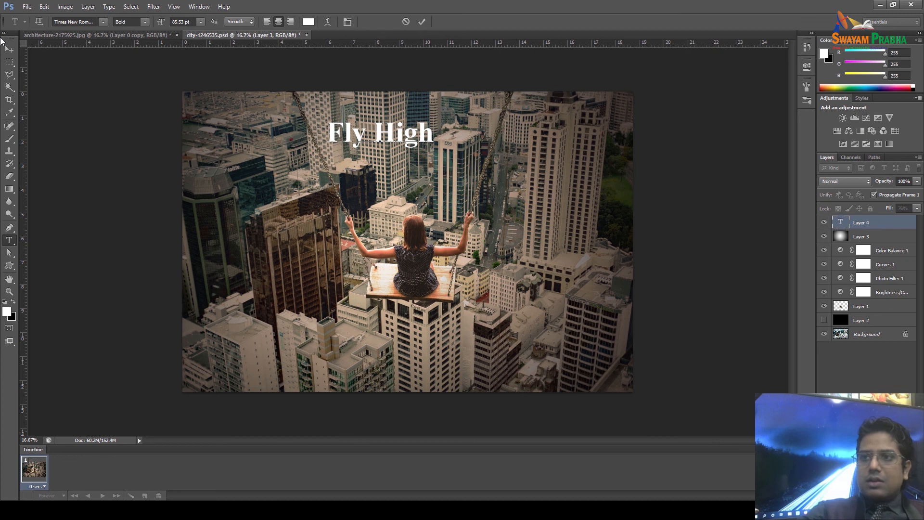
{"action": "type", "text": "Think "}
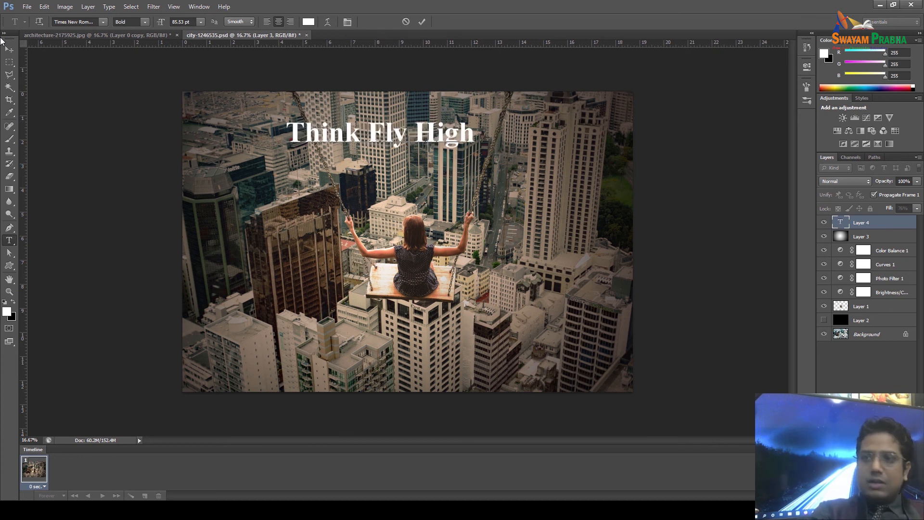
{"action": "type", "text": "High"}
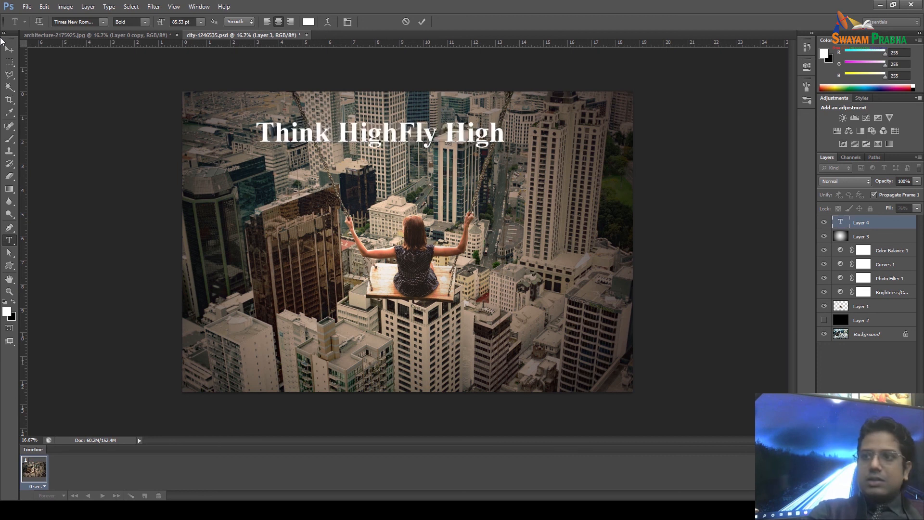
{"action": "key", "text": "Return"}
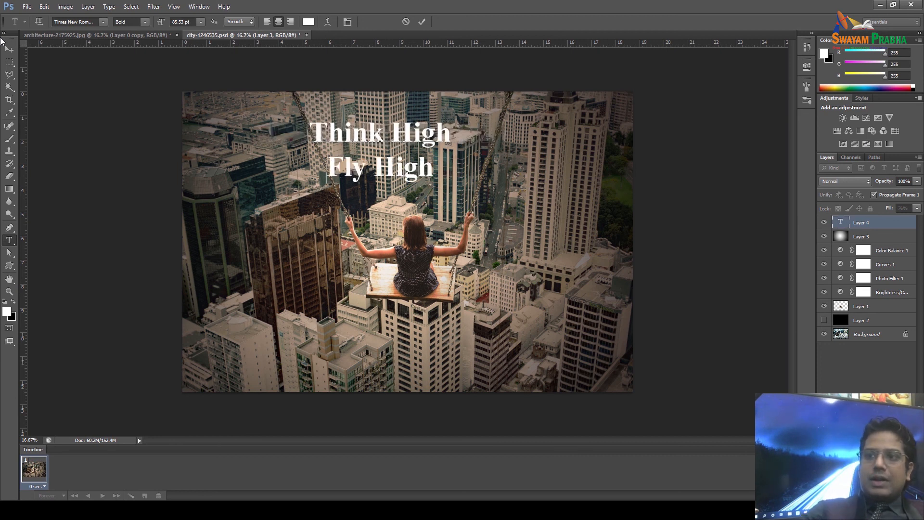
{"action": "left_click", "coordinate": [9, 45]}
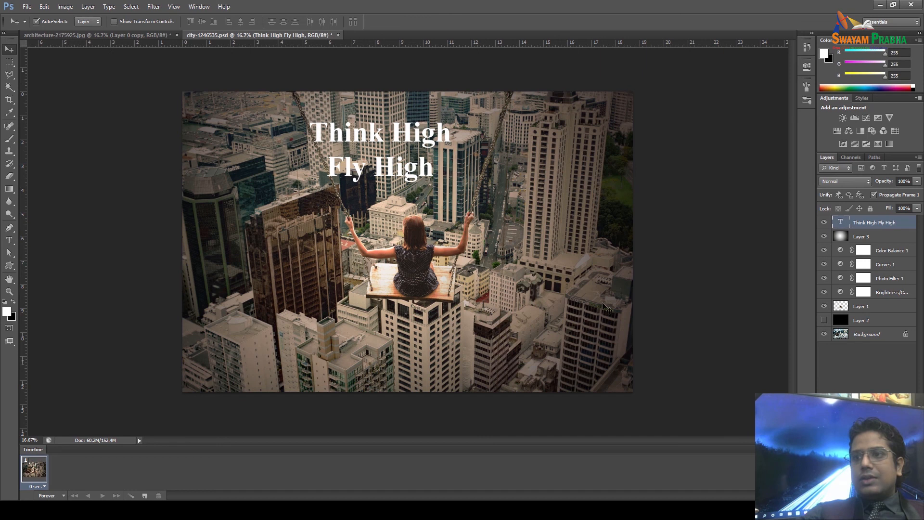
{"action": "left_click_drag", "start_coordinate": [404, 177], "coordinate": [285, 364]}
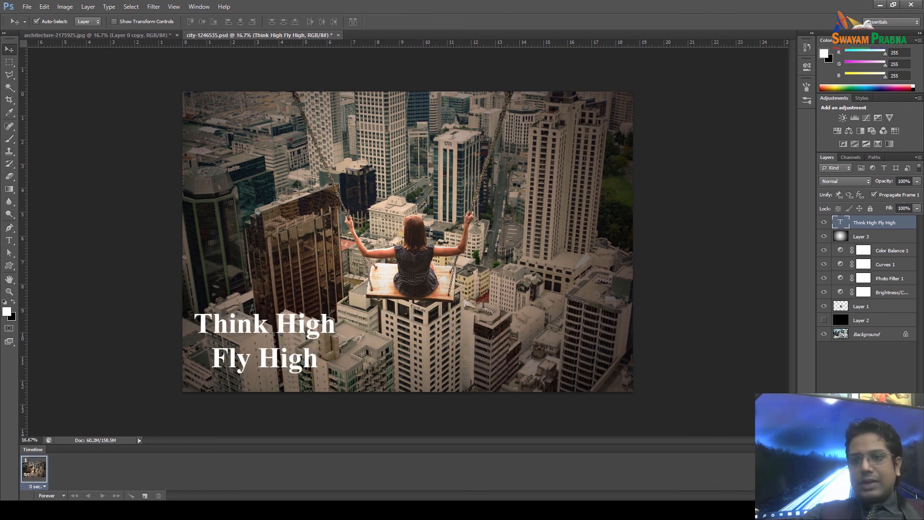
Duplicate the "Think High Fly High" text layer and make one copy black, stacked beneath the white one.
{"action": "key", "text": "ctrl+j"}
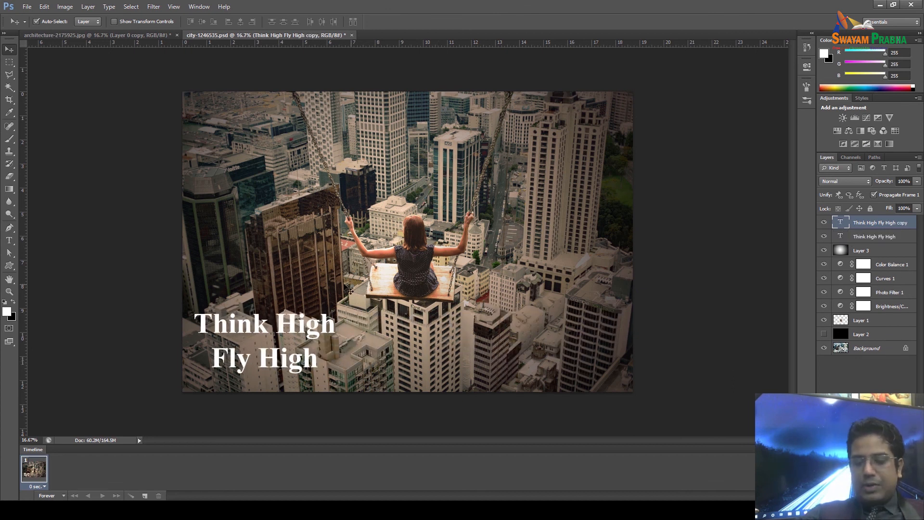
{"action": "double_click", "coordinate": [841, 221]}
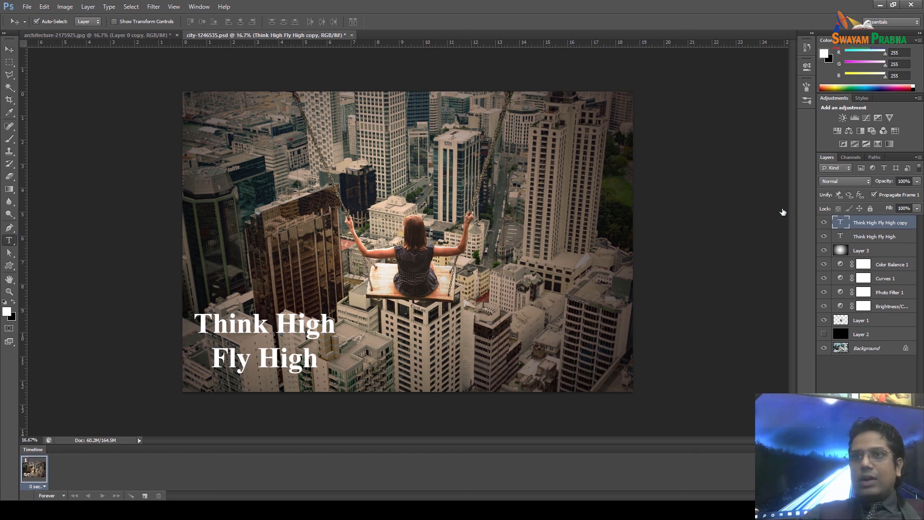
{"action": "left_click", "coordinate": [305, 23]}
{"action": "left_click", "coordinate": [292, 345]}
{"action": "left_click", "coordinate": [296, 376]}
{"action": "left_click", "coordinate": [516, 265]}
{"action": "left_click", "coordinate": [9, 49]}
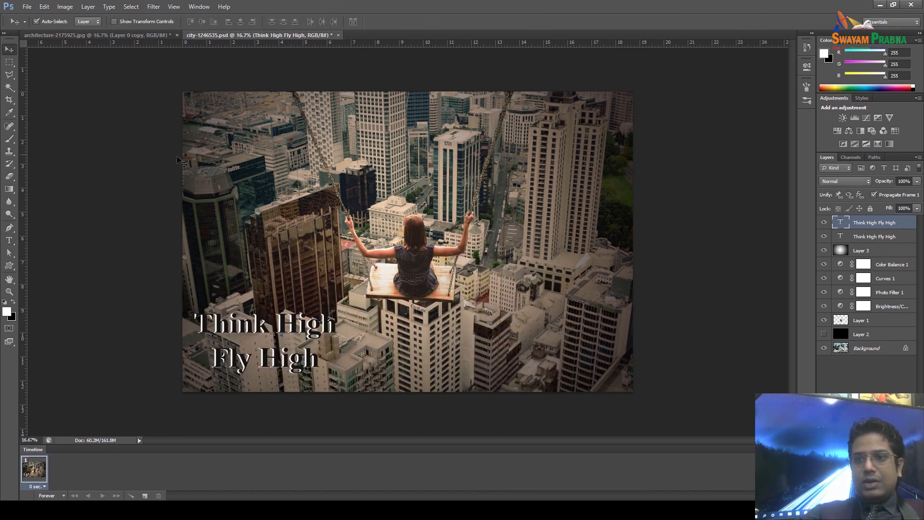
{"action": "left_click_drag", "start_coordinate": [845, 231], "coordinate": [847, 220]}
Nudge the white text slightly right and up from the black copy to create a shadow effect.
{"action": "key", "text": "Right"}
{"action": "key", "text": "Right"}
{"action": "key", "text": "Right"}
{"action": "key", "text": "Right"}
{"action": "key", "text": "Right"}
{"action": "key", "text": "Right"}
{"action": "key", "text": "Right"}
{"action": "key", "text": "Right"}
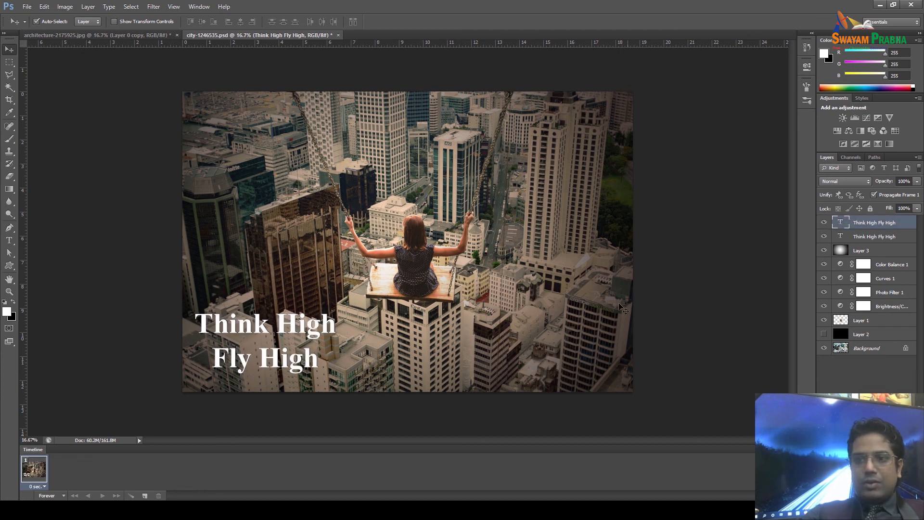
{"action": "key", "text": "Up"}
{"action": "key", "text": "Up"}
{"action": "key", "text": "Up"}
{"action": "key", "text": "Up"}
{"action": "key", "text": "Up"}
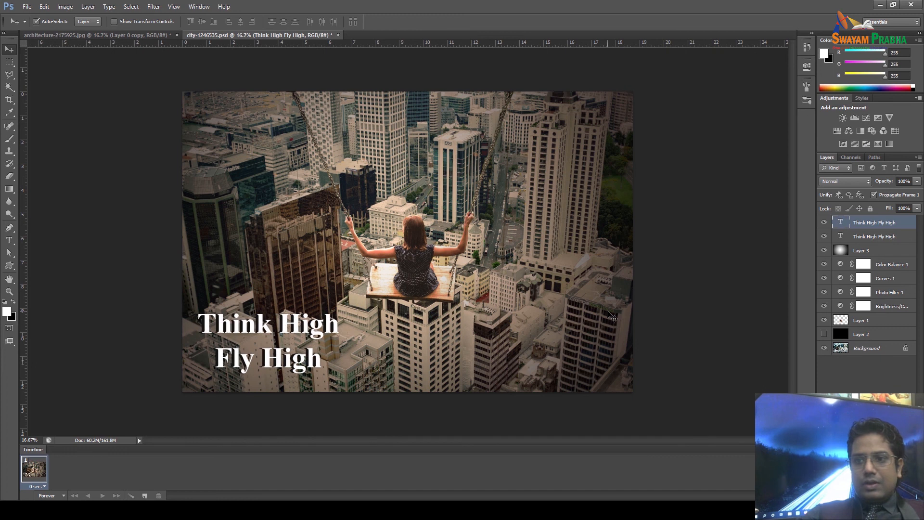
{"action": "key", "text": "Left"}
{"action": "key", "text": "Left"}
{"action": "key", "text": "Left"}
{"action": "key", "text": "Left"}
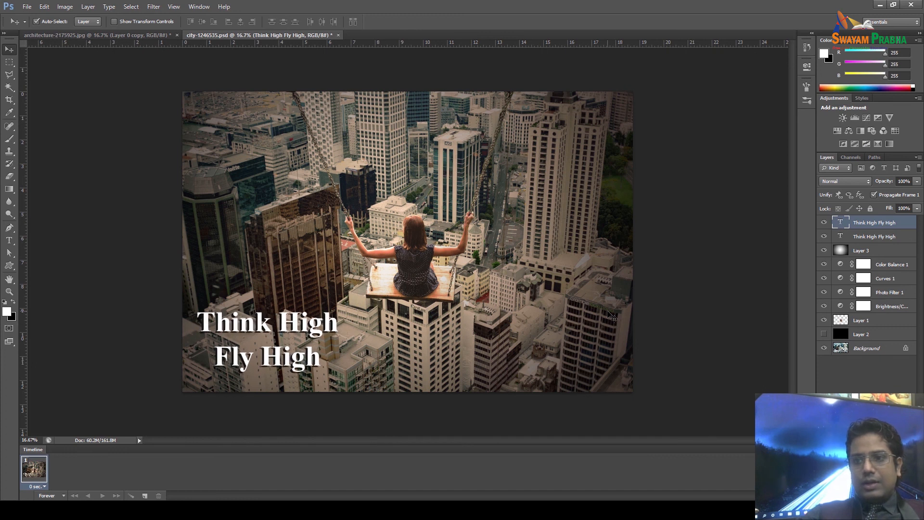
Move both text layers to the right of the woman and delete the white text layer.
{"action": "left_click", "coordinate": [861, 236], "text": "shift"}
{"action": "left_click_drag", "start_coordinate": [270, 328], "coordinate": [549, 246]}
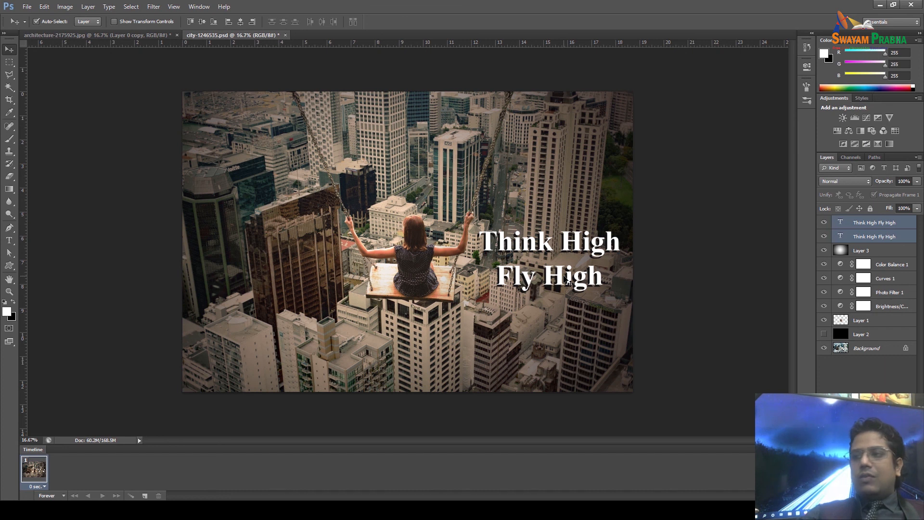
{"action": "left_click", "coordinate": [9, 240]}
{"action": "left_click_drag", "start_coordinate": [480, 241], "coordinate": [632, 240]}
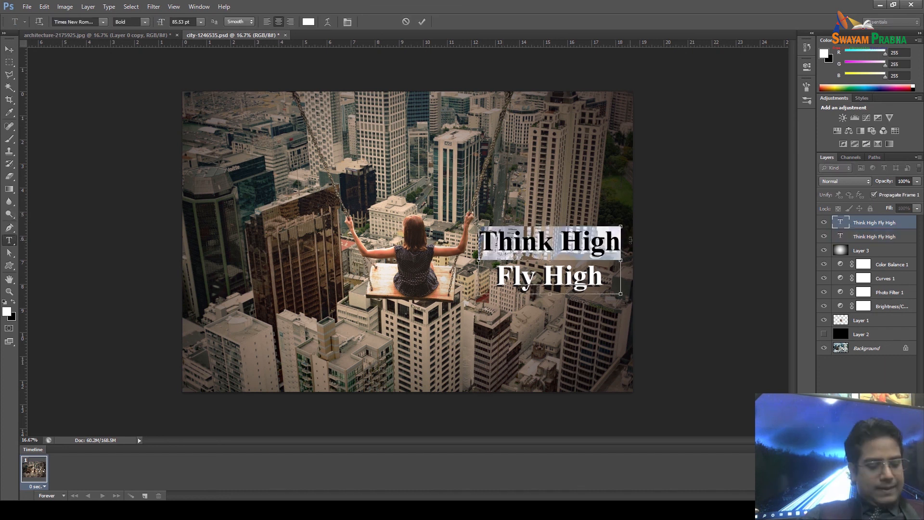
{"action": "left_click", "coordinate": [842, 223]}
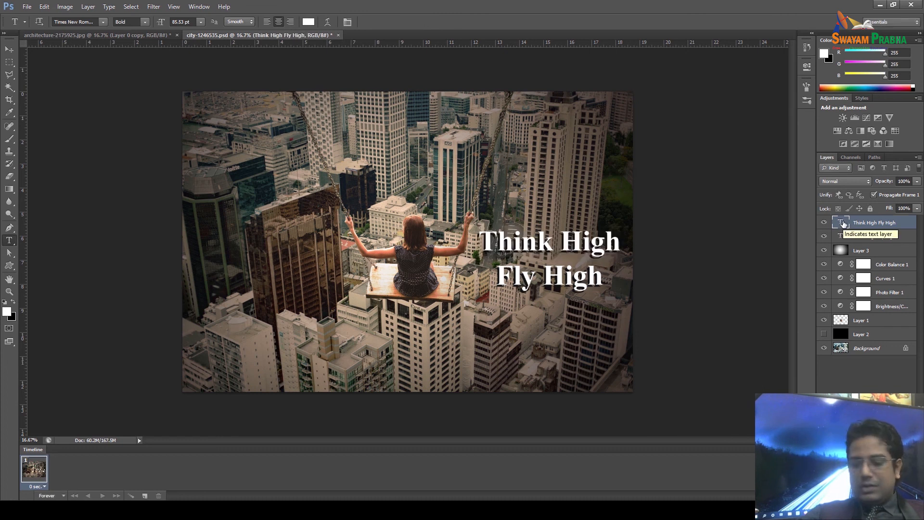
{"action": "key", "text": "Delete"}
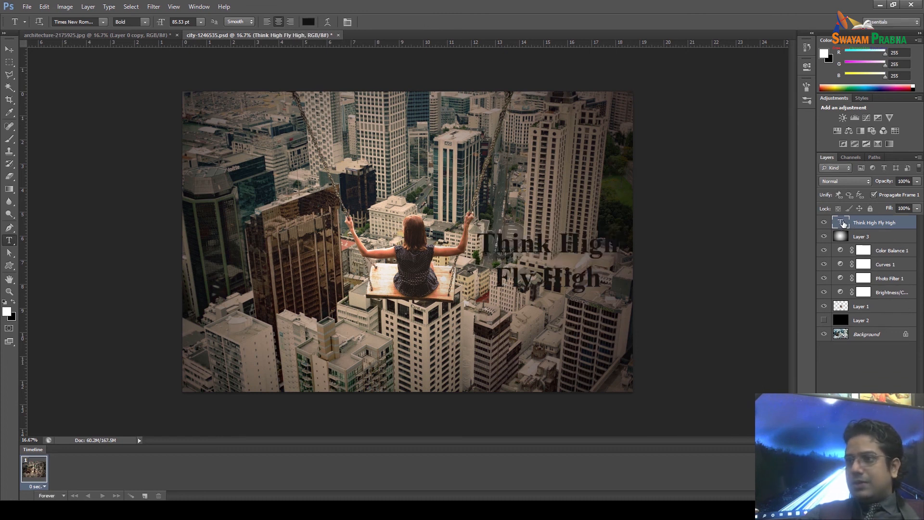
Restore the deleted white text layer and set it on one line, with Think High and Fly High spaced on either side of the woman.
{"action": "key", "text": "ctrl+z"}
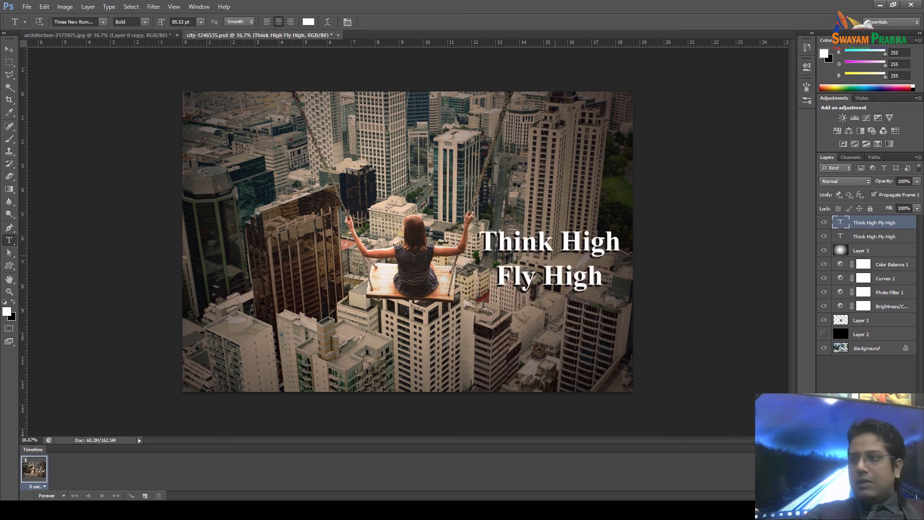
{"action": "left_click", "coordinate": [533, 267]}
{"action": "left_click", "coordinate": [498, 276]}
{"action": "key", "text": "BackSpace"}
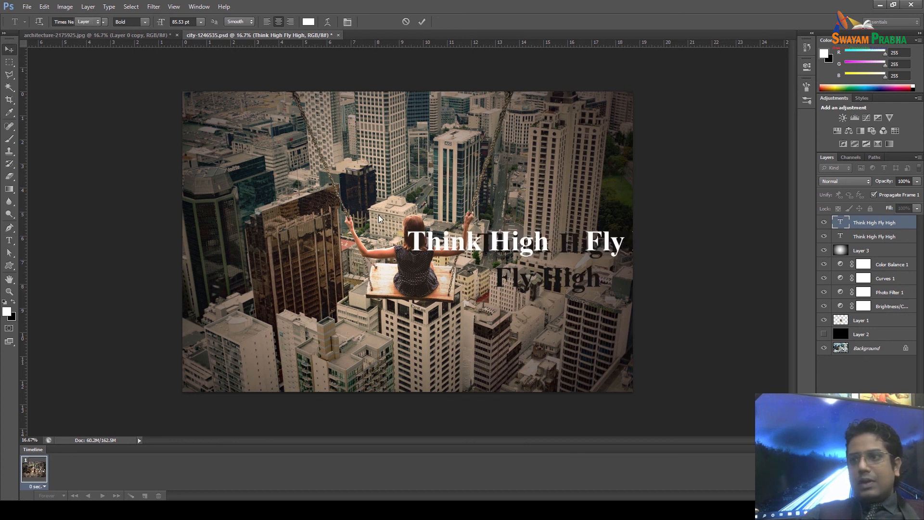
{"action": "left_click_drag", "start_coordinate": [470, 242], "coordinate": [326, 245]}
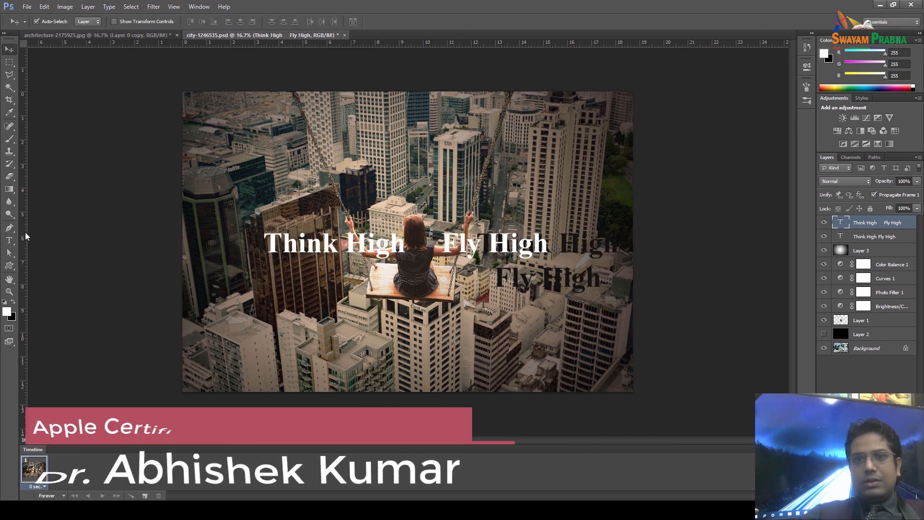
{"action": "left_click", "coordinate": [9, 240]}
{"action": "left_click", "coordinate": [412, 243]}
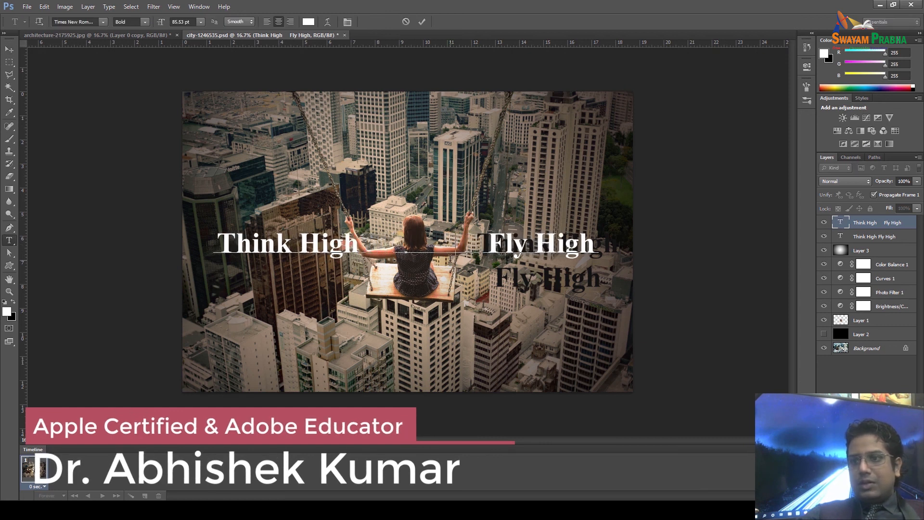
{"action": "left_click", "coordinate": [14, 50]}
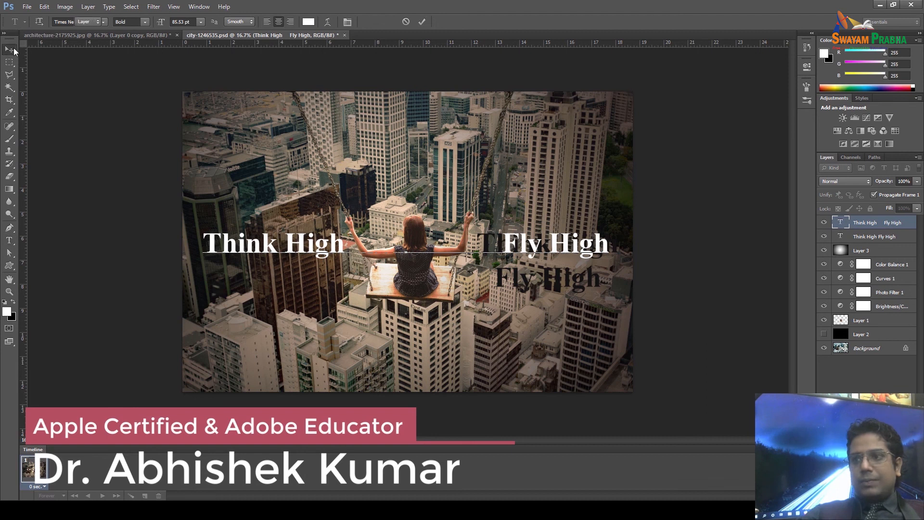
Replace the black two-line text with a black duplicate of the one-line caption, offset slightly behind the white text as a shadow.
{"action": "left_click", "coordinate": [533, 289]}
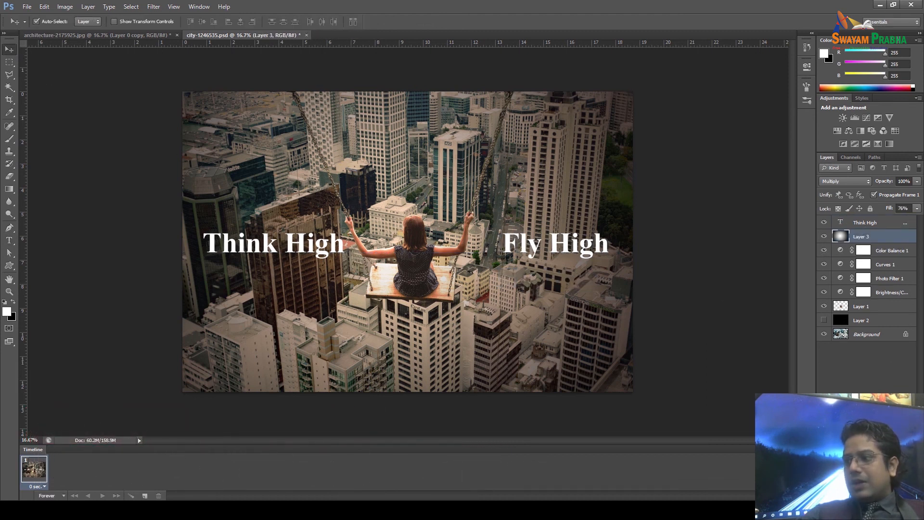
{"action": "left_click_drag", "start_coordinate": [865, 222], "coordinate": [899, 495]}
{"action": "key", "text": "shift+Down"}
{"action": "key", "text": "shift+Down"}
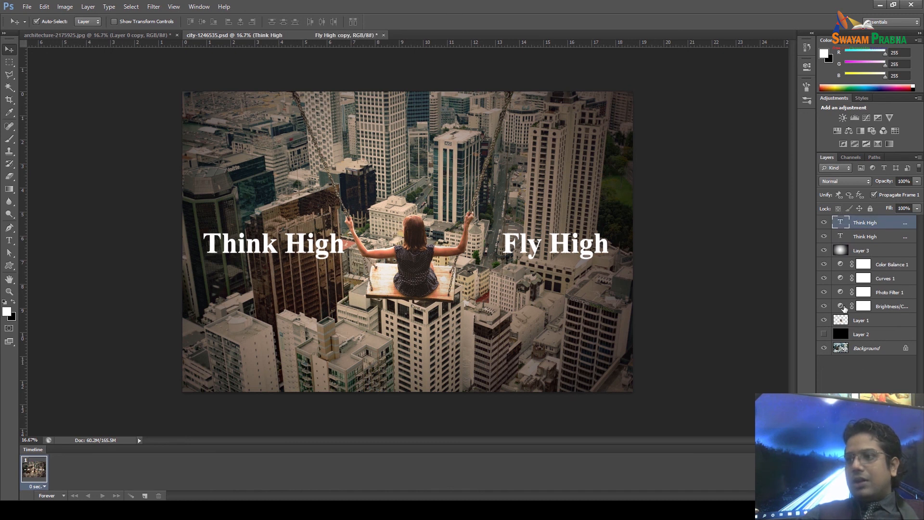
{"action": "key", "text": "shift+Up"}
{"action": "key", "text": "shift+Up"}
{"action": "left_click", "coordinate": [843, 238]}
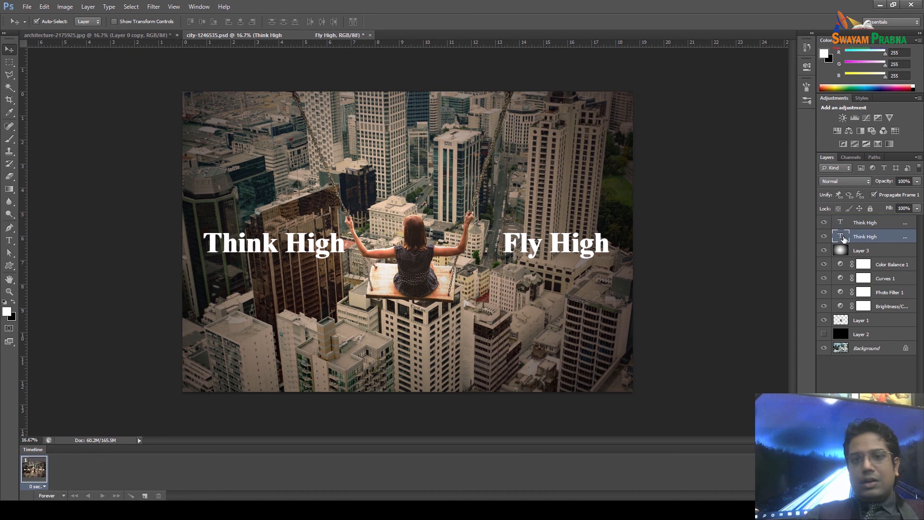
{"action": "key", "text": "shift+Right"}
{"action": "key", "text": "shift+Right"}
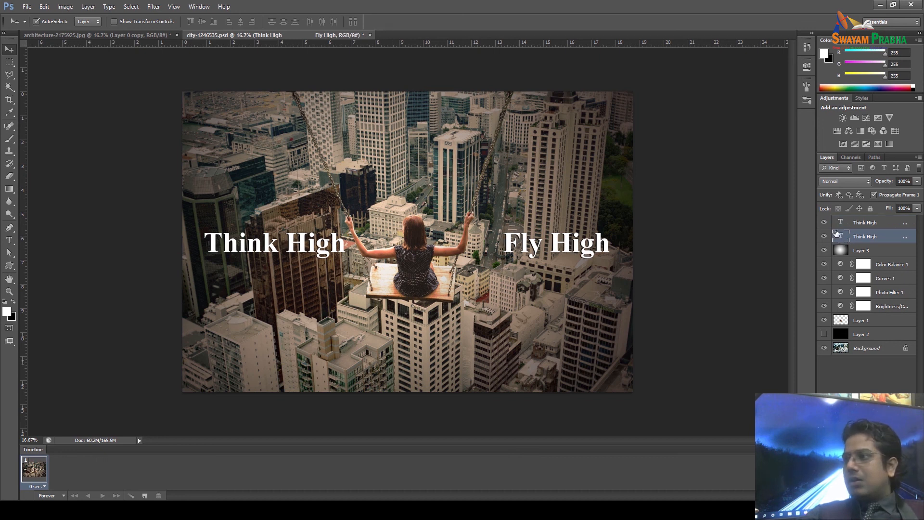
View the composite full screen, inspect the woman and caption up close, and fit the whole image to the screen.
{"action": "key", "text": "f"}
{"action": "key", "text": "f"}
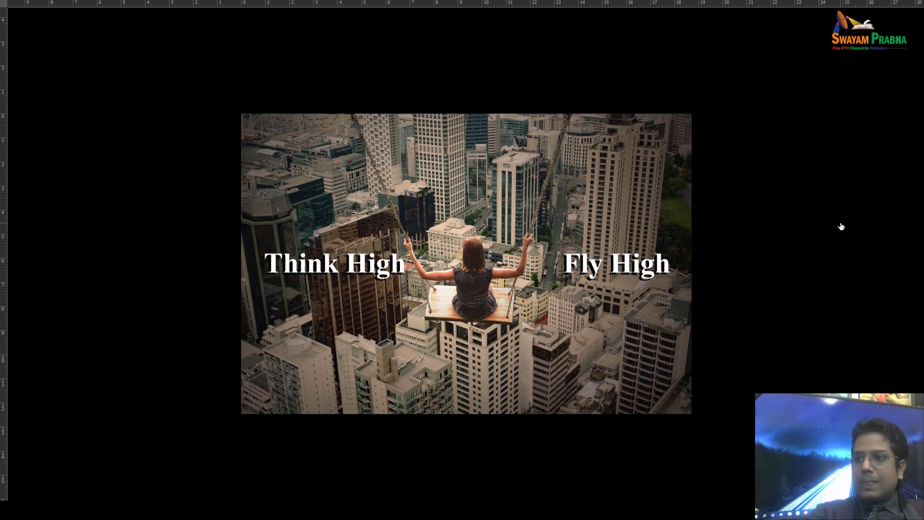
{"action": "key", "text": "ctrl+plus"}
{"action": "key", "text": "ctrl+plus"}
{"action": "key", "text": "ctrl+plus"}
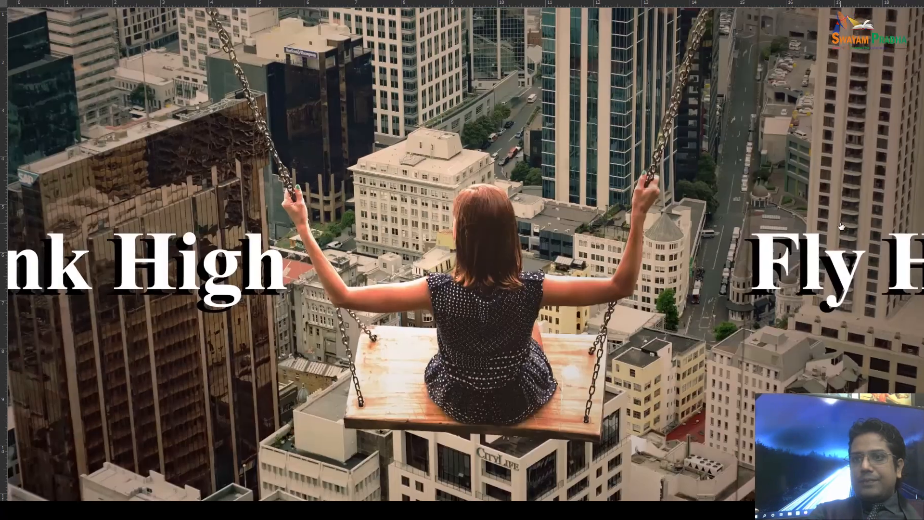
{"action": "key", "text": "ctrl+0"}
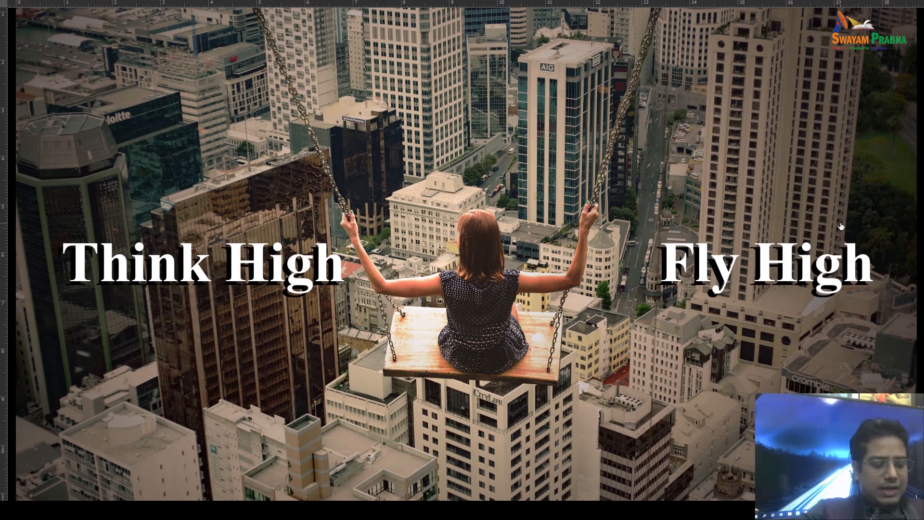
Switch to Chrome and run a Google image search for "creative images".
{"action": "key", "text": "super"}
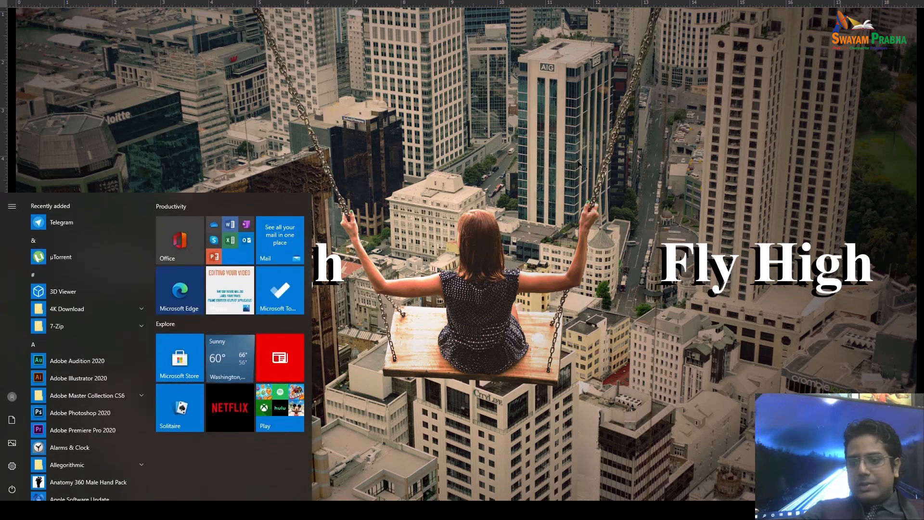
{"action": "key", "text": "Escape"}
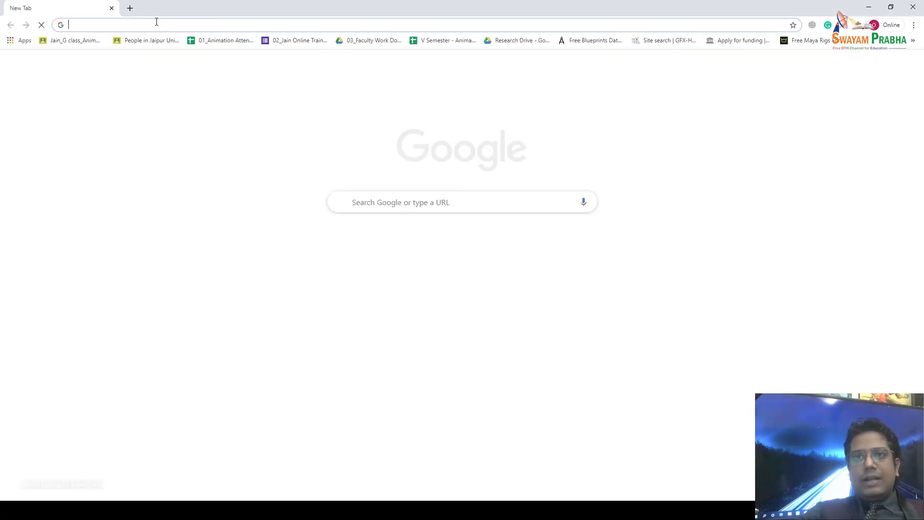
{"action": "left_click", "coordinate": [157, 22]}
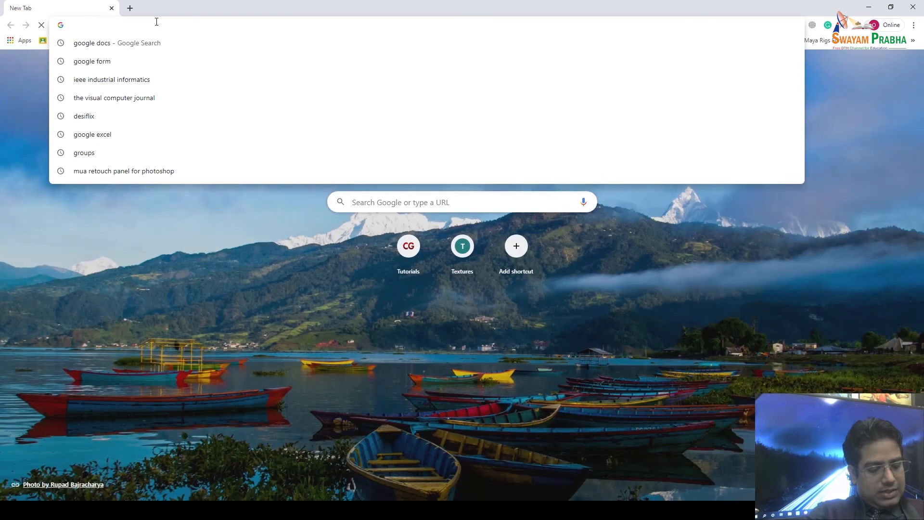
{"action": "type", "text": "creative"}
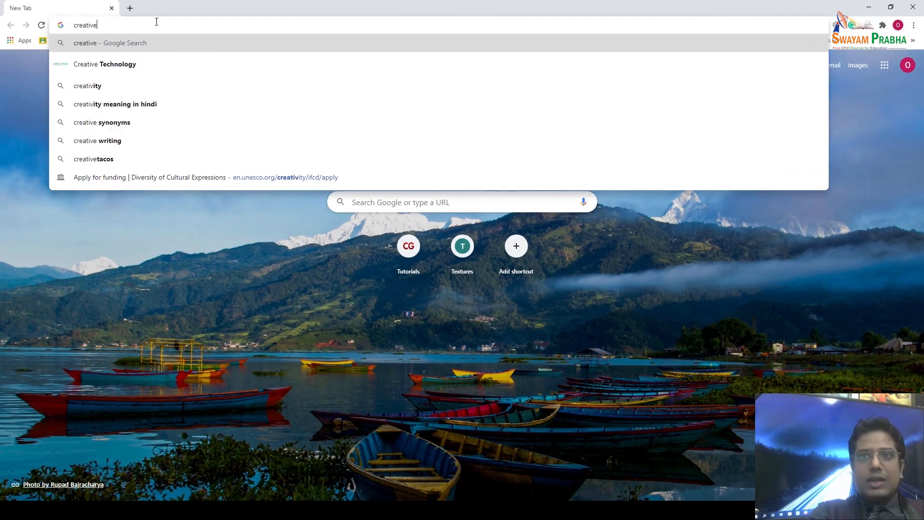
{"action": "type", "text": " images"}
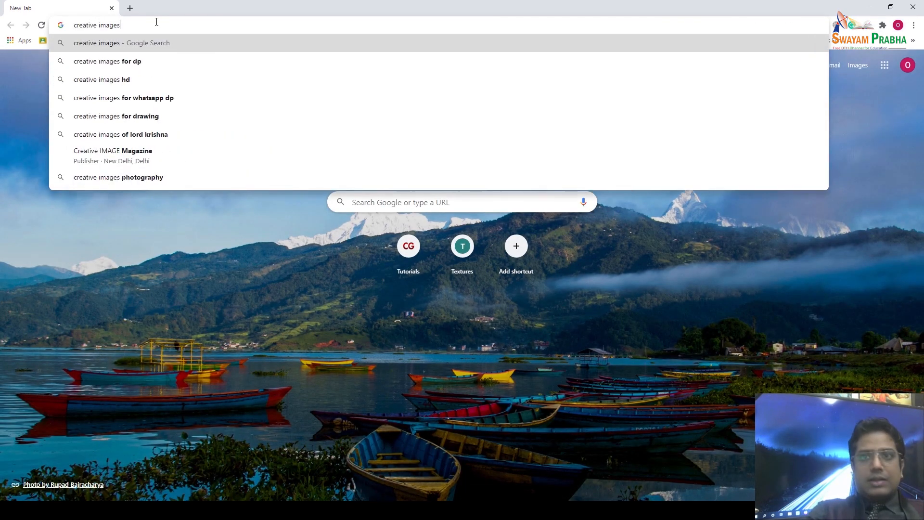
{"action": "key", "text": "Return"}
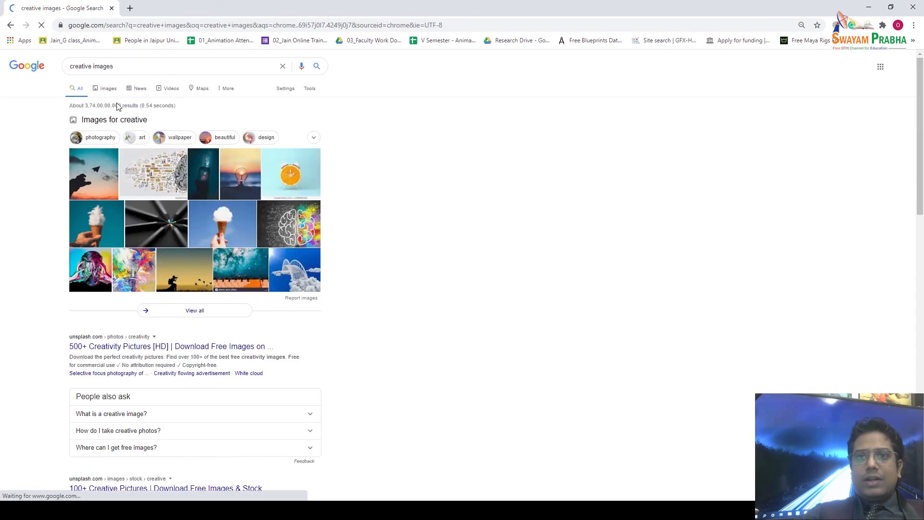
{"action": "left_click", "coordinate": [109, 89]}
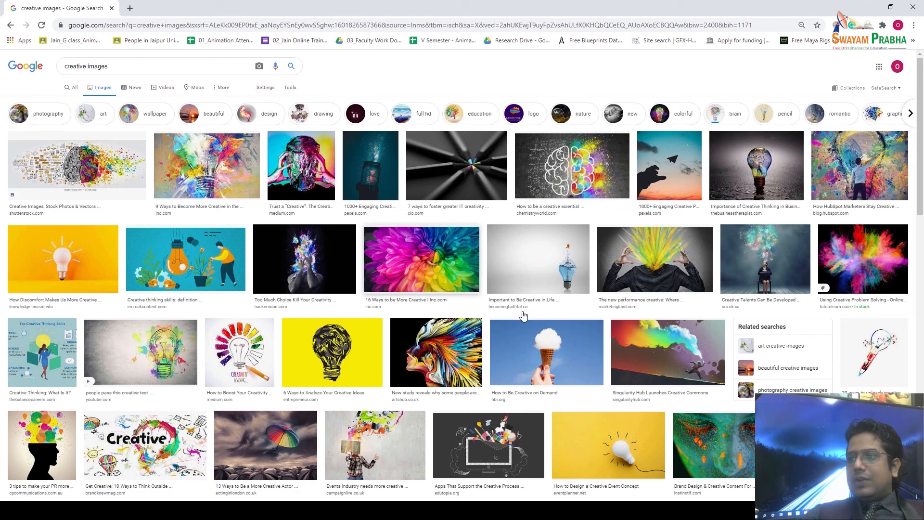
Preview the picture of a cloud on an ice-cream cone and browse several of its related images.
{"action": "left_click", "coordinate": [560, 362]}
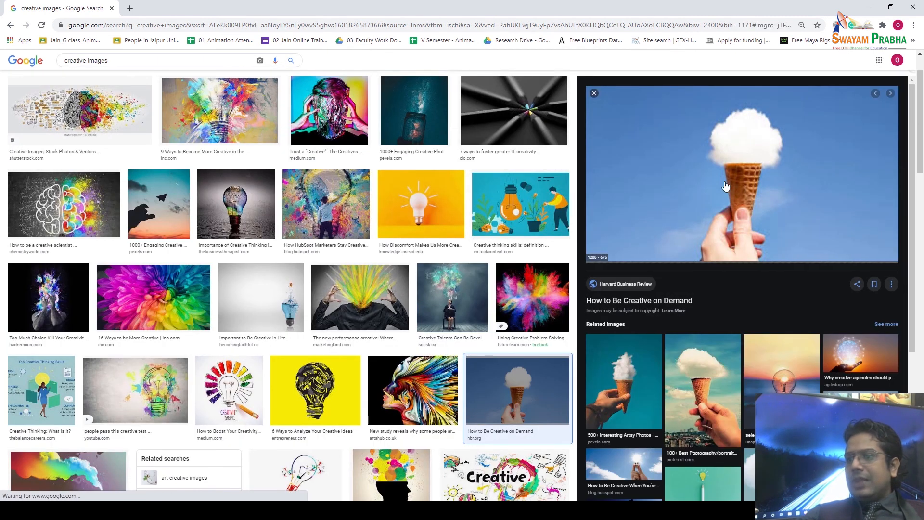
{"action": "left_click", "coordinate": [696, 393]}
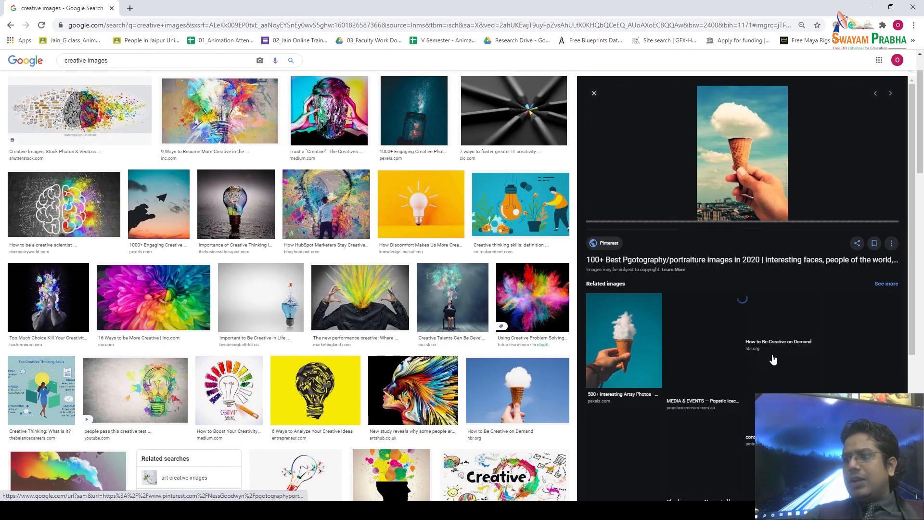
{"action": "left_click", "coordinate": [720, 451]}
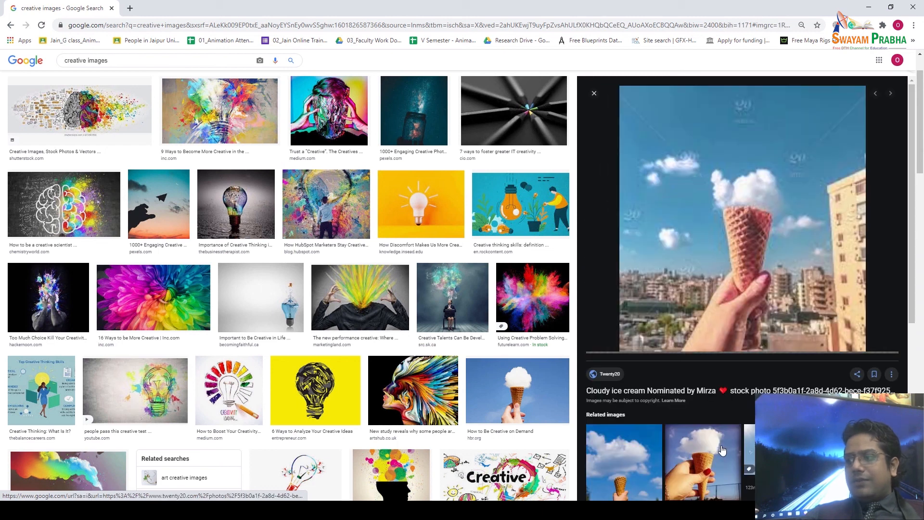
{"action": "left_click", "coordinate": [720, 452]}
{"action": "scroll", "coordinate": [667, 274], "scroll_direction": "down", "scroll_amount": 5}
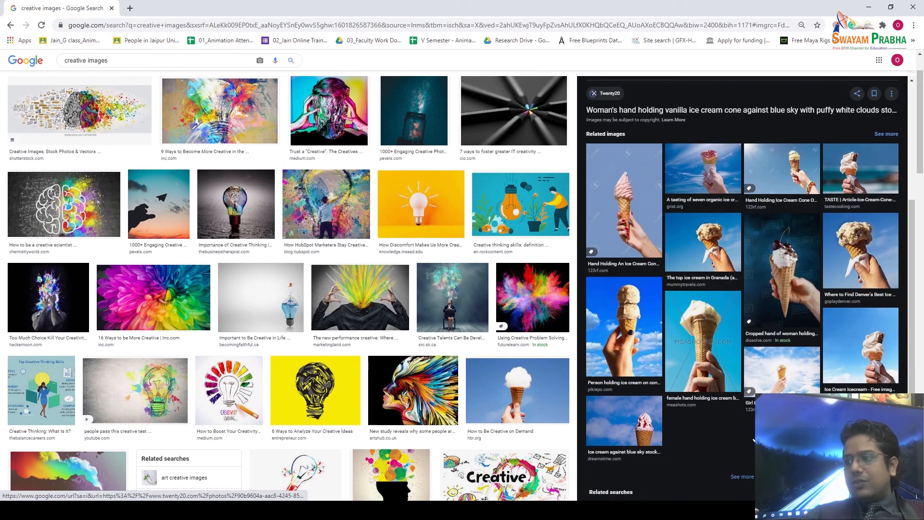